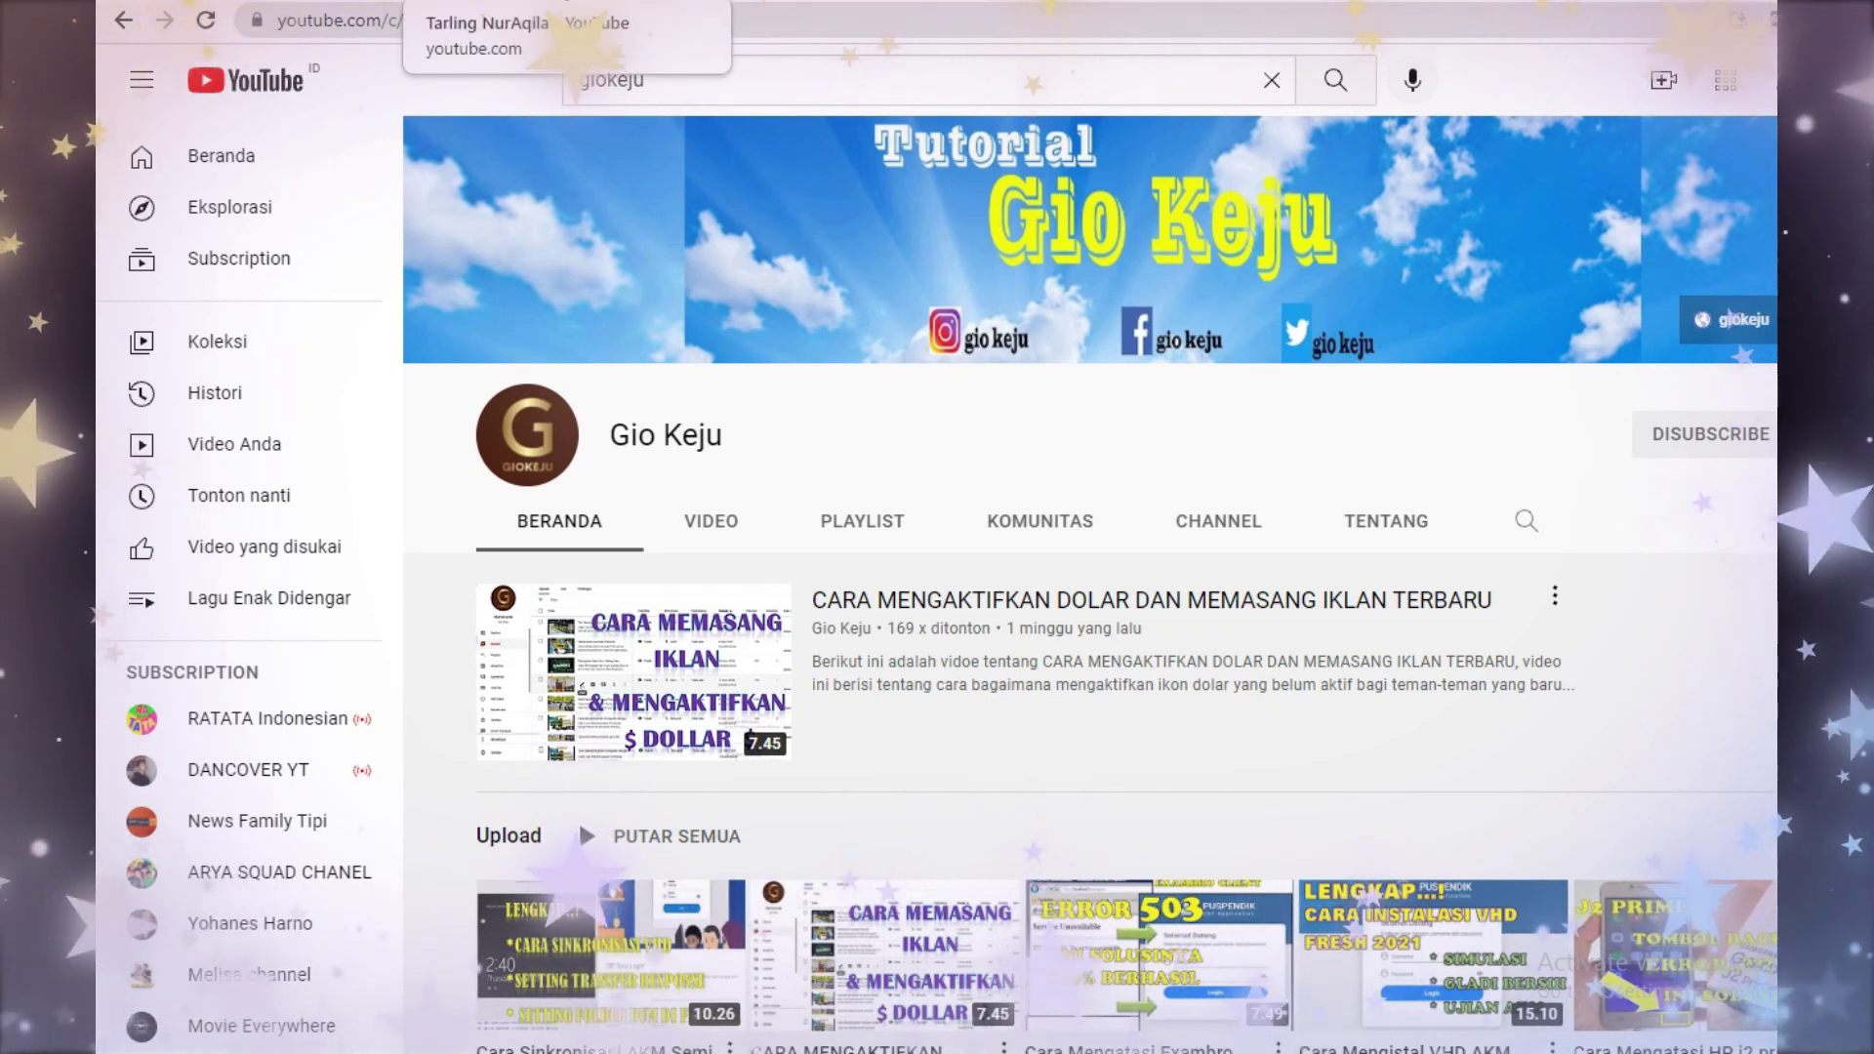
Step: Switch to the browser tab showing your own YouTube channel page
click(578, 5)
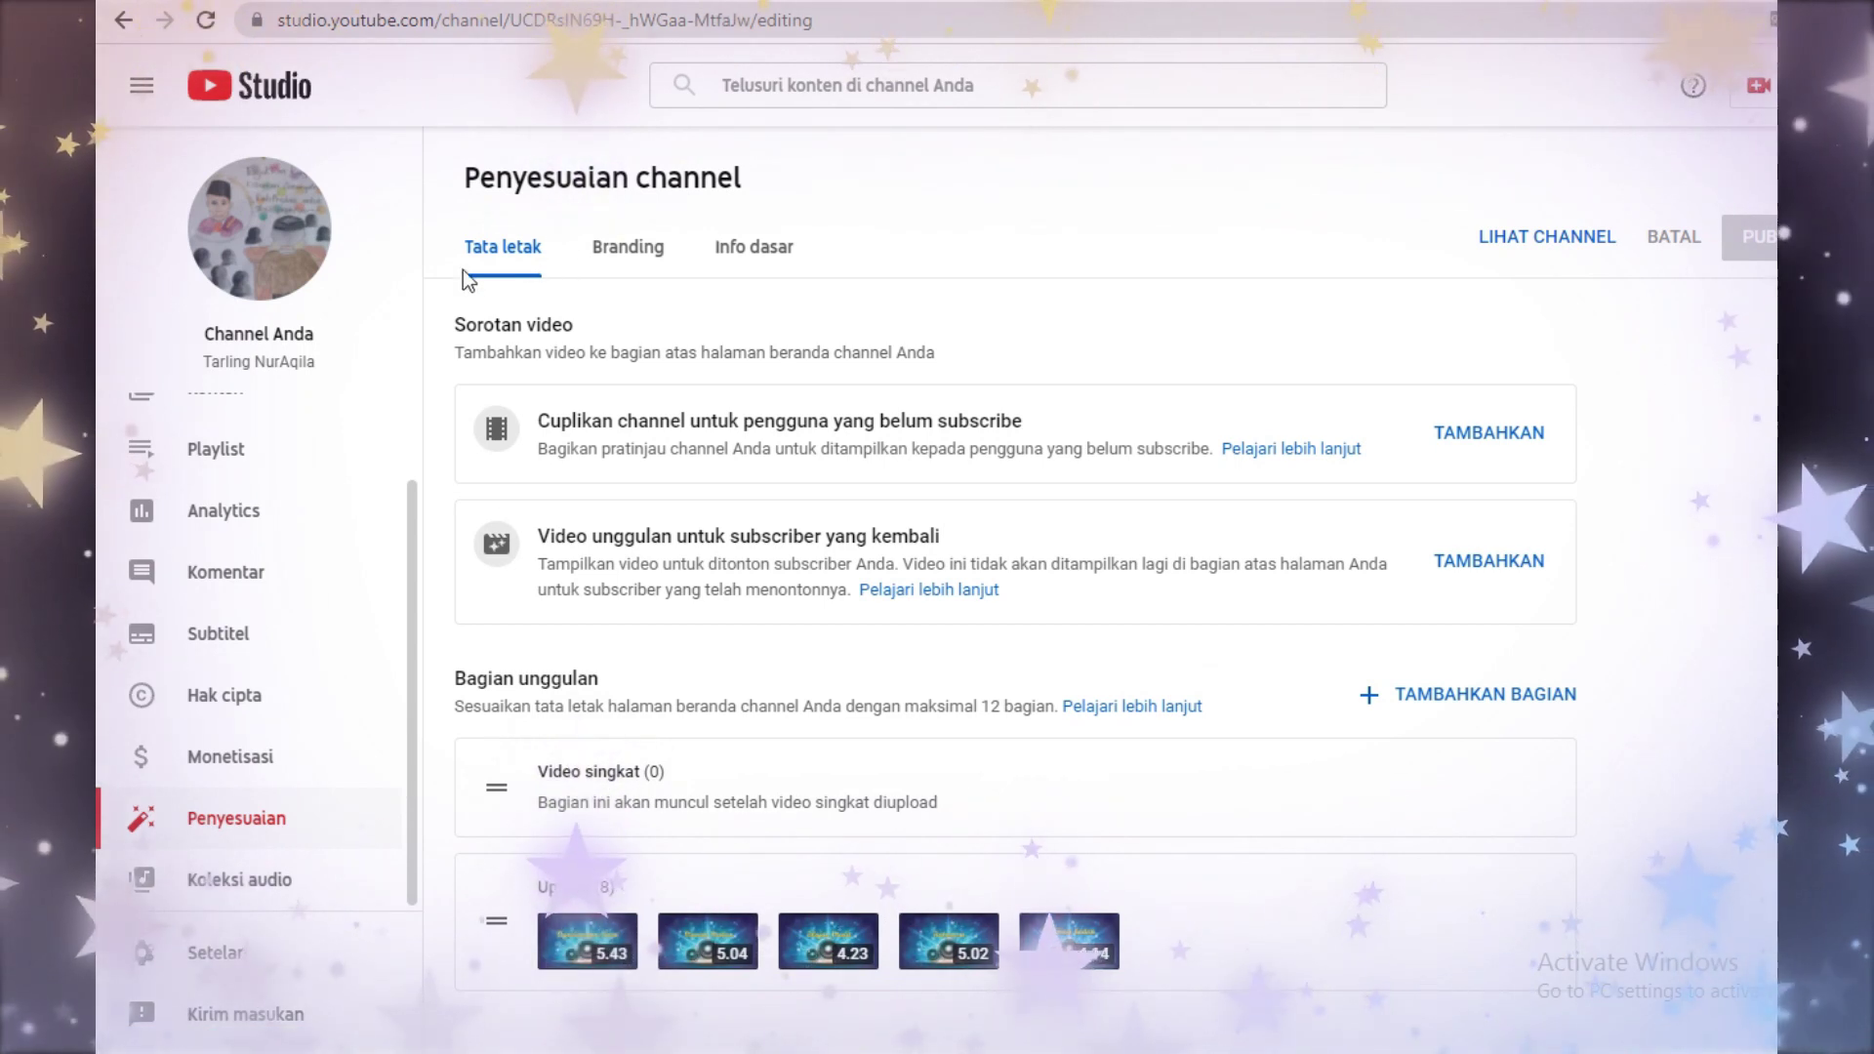
Step: Confirm the Branding banner requirement of 2048 x 1152 px and max 6 MB, then return to Photoshop
click(625, 256)
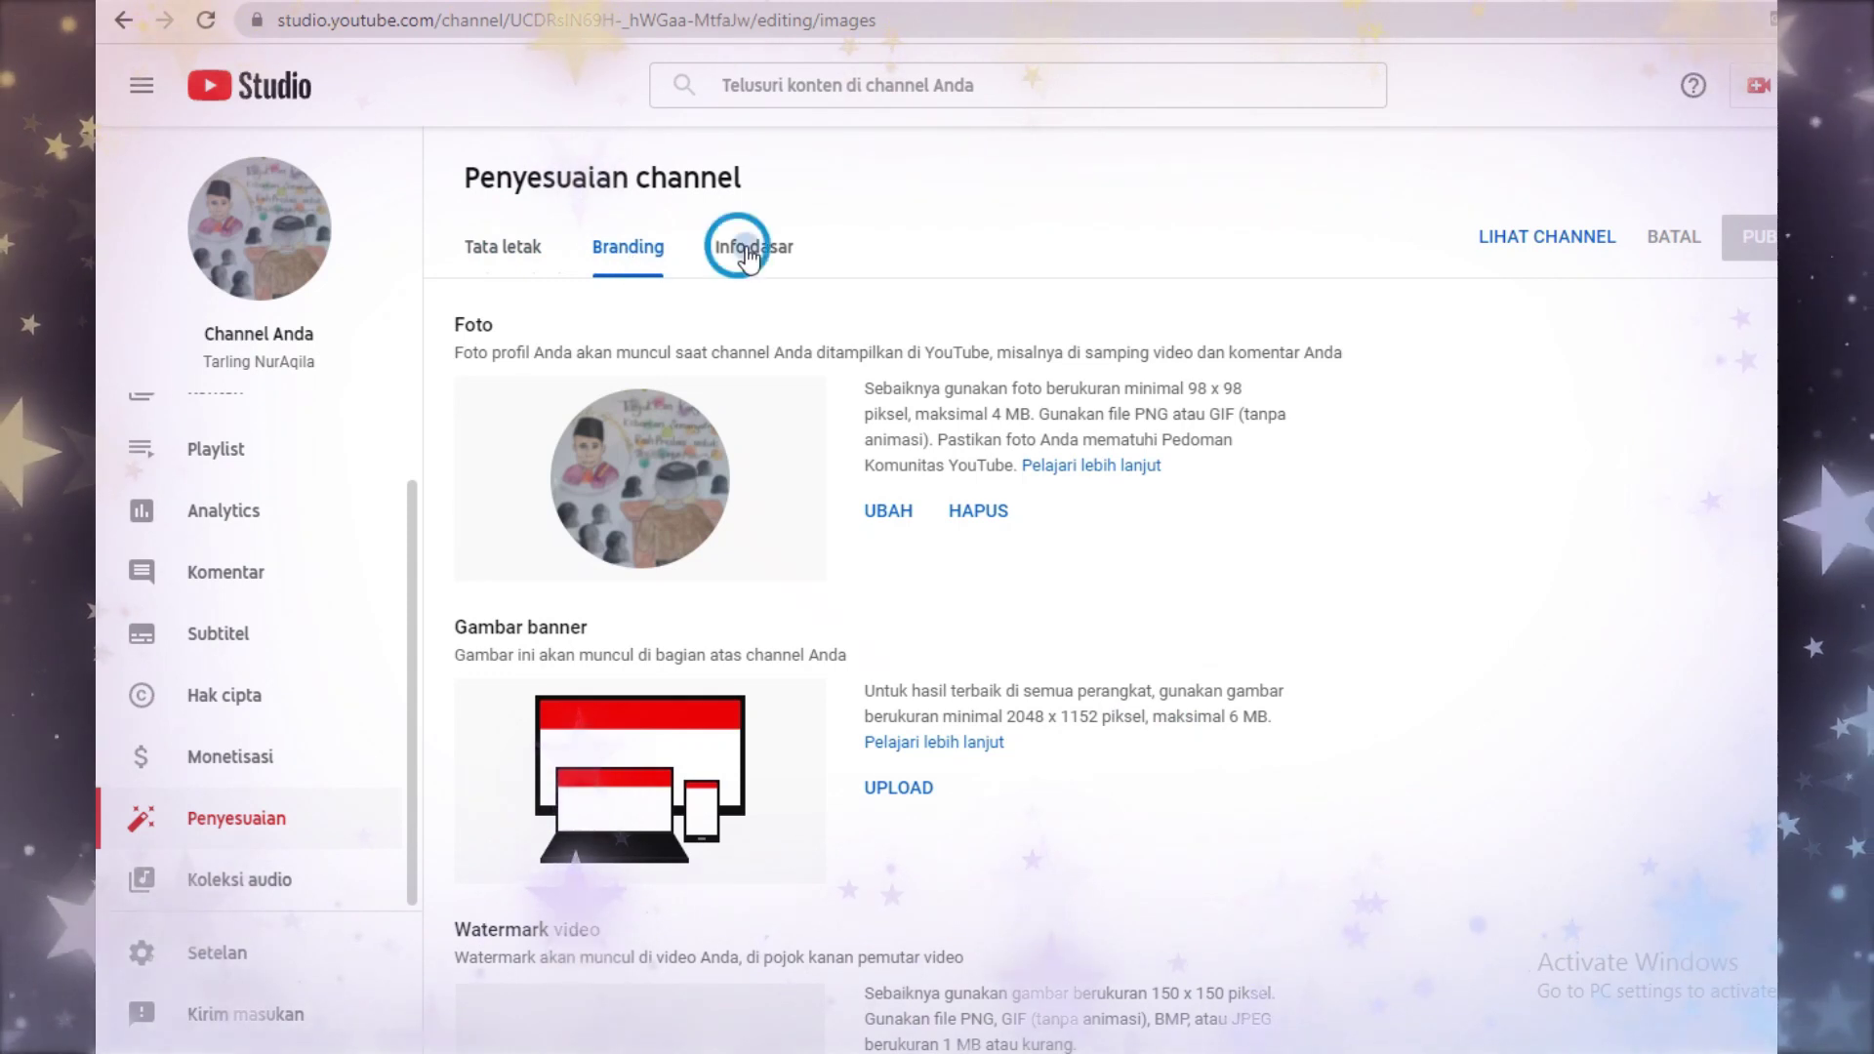
click(745, 252)
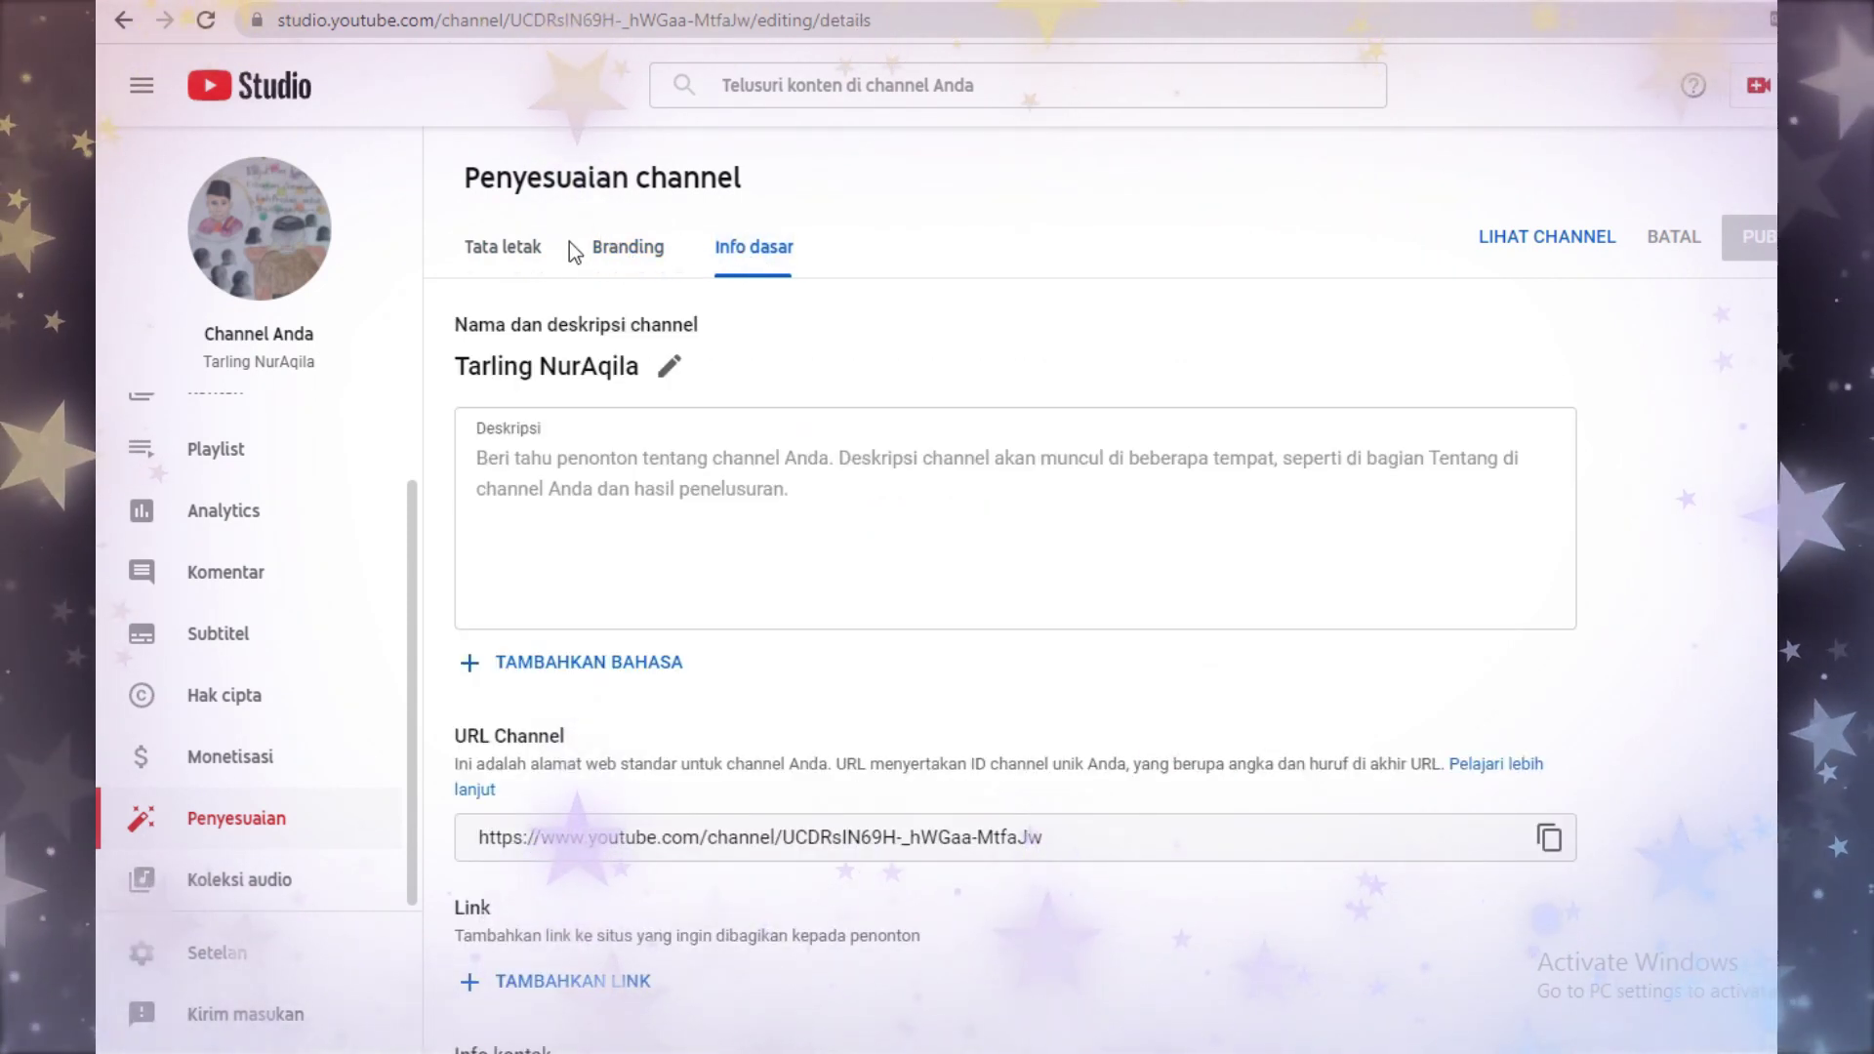
click(628, 256)
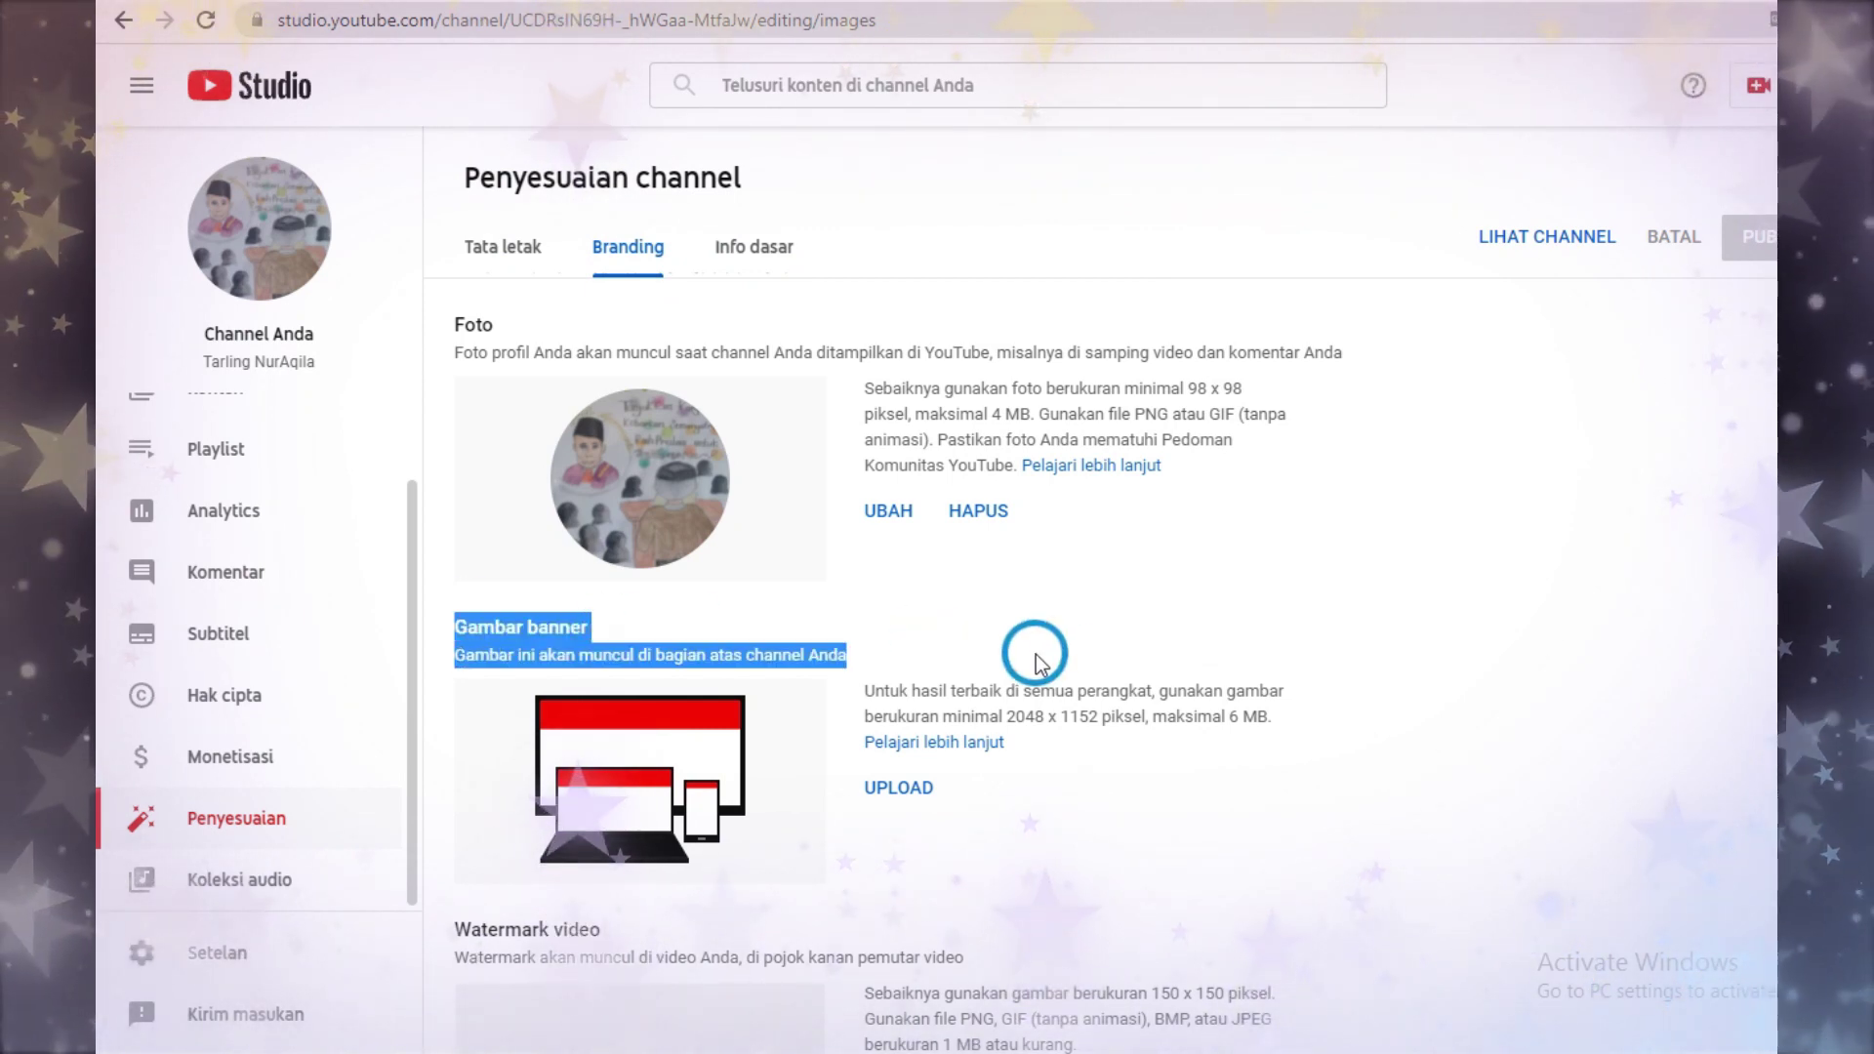
drag(535, 628, 1211, 776)
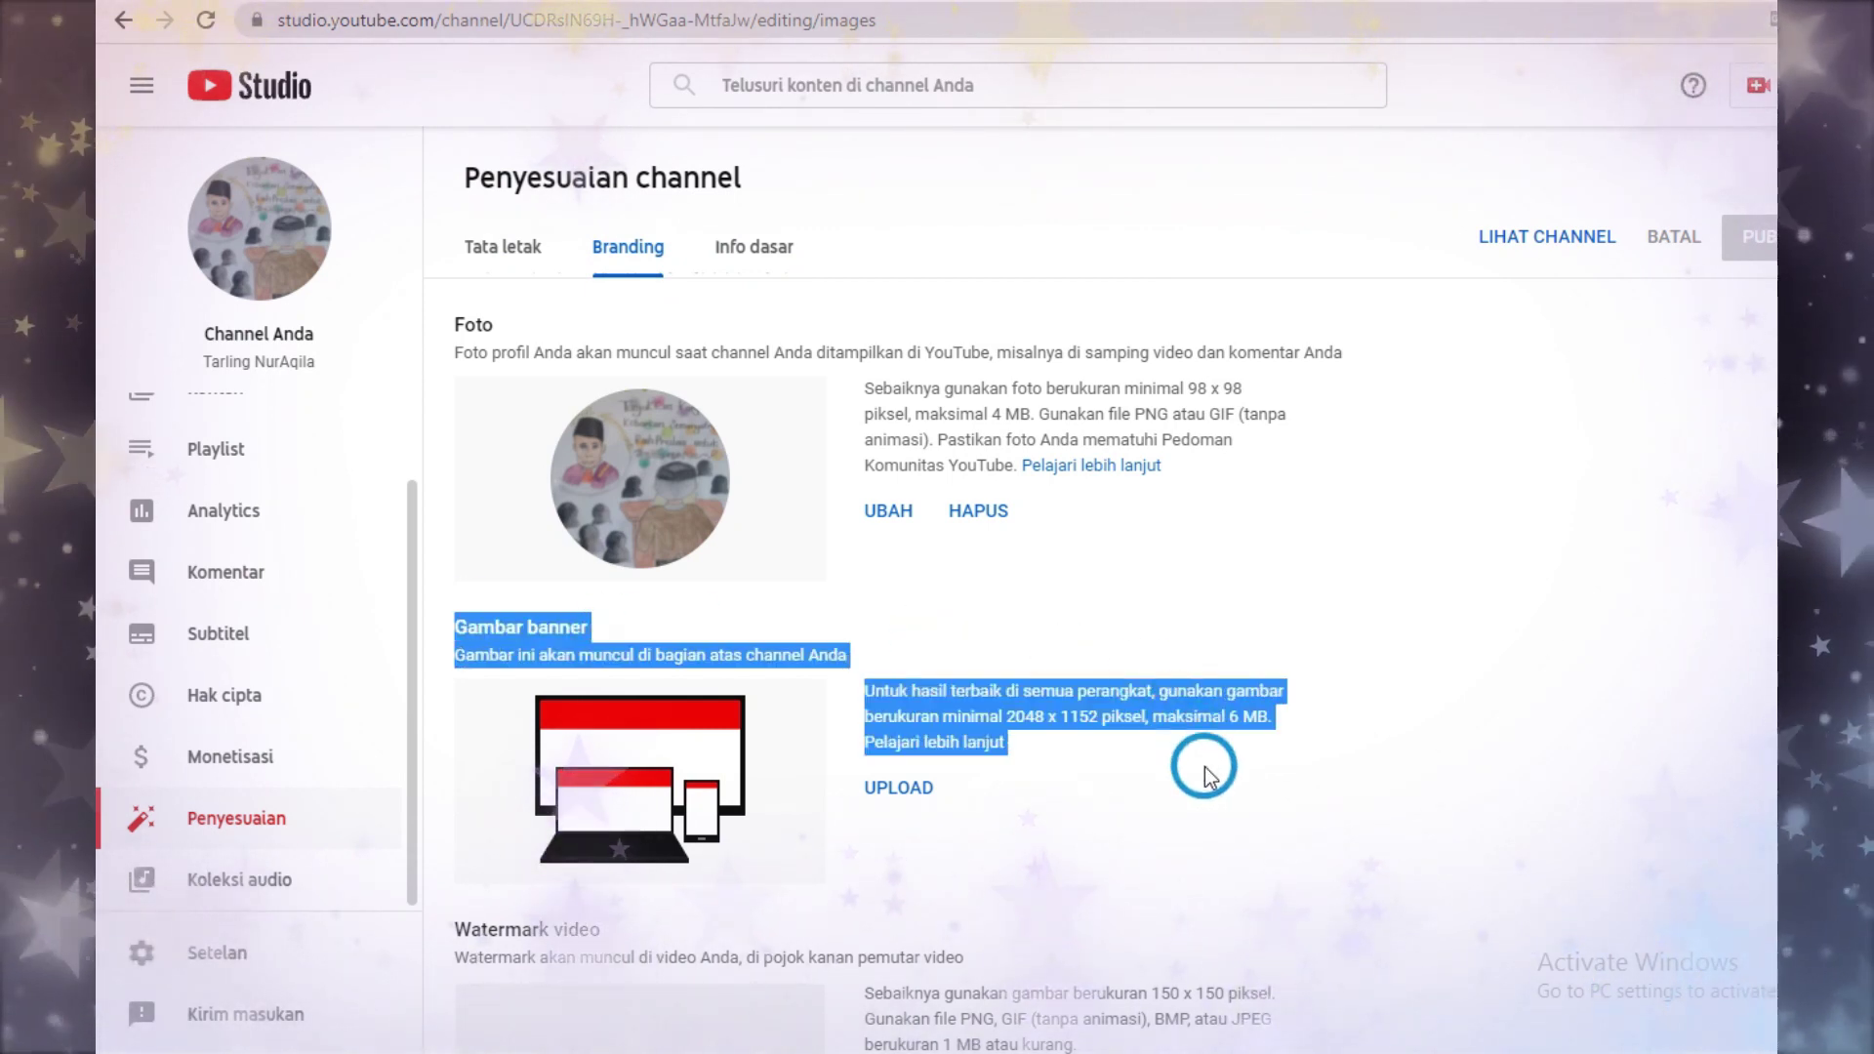
click(1115, 807)
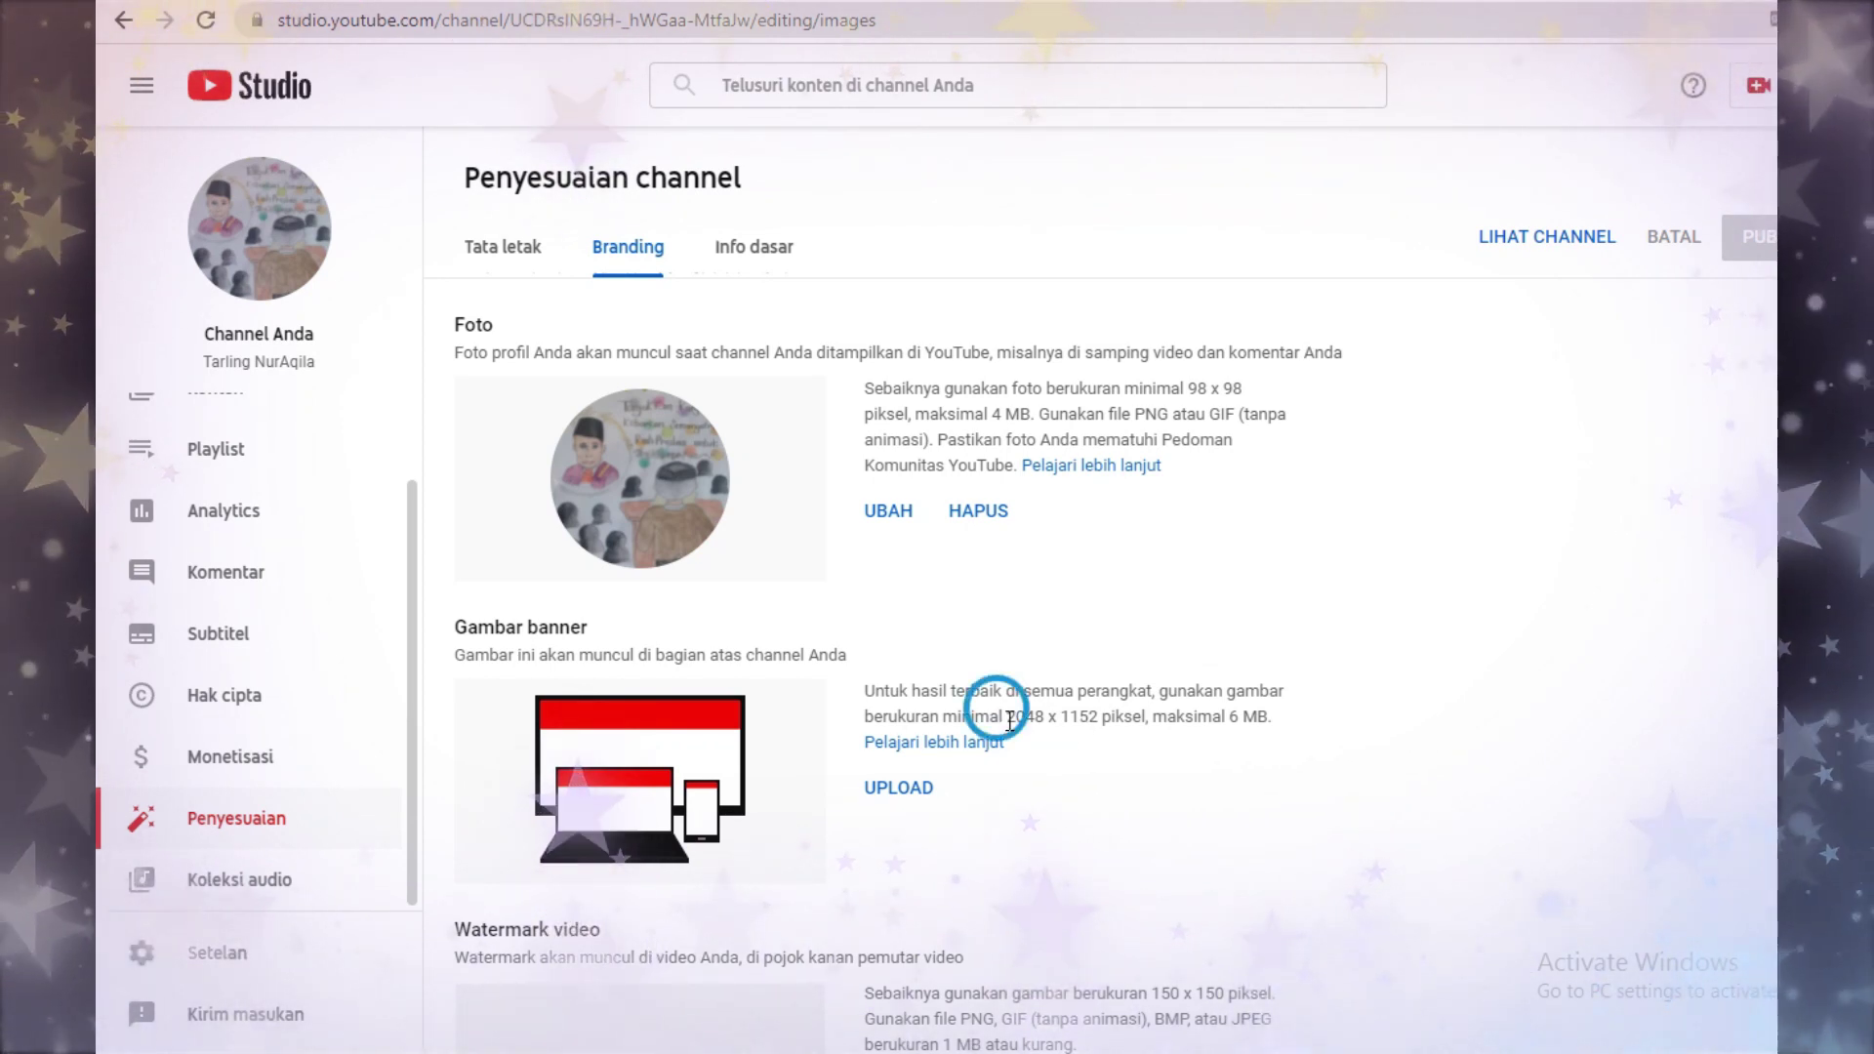
drag(1011, 721, 1282, 740)
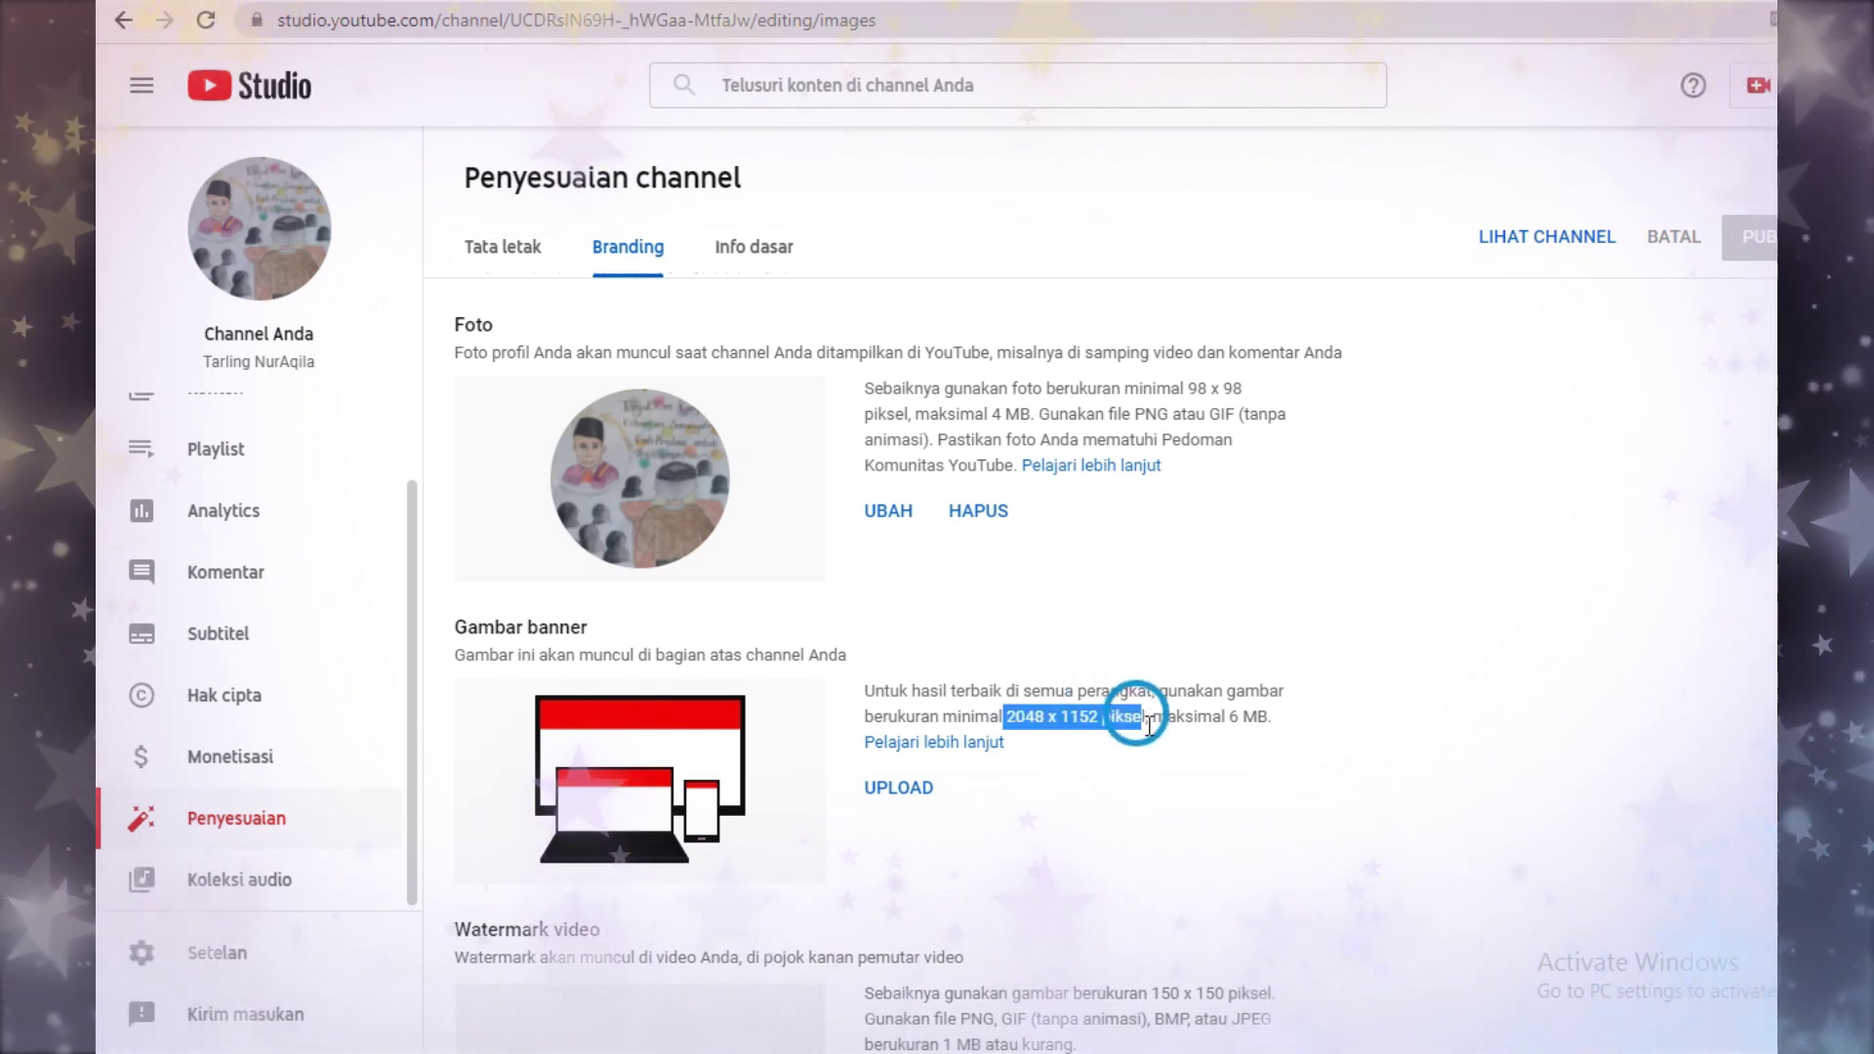
click(1109, 769)
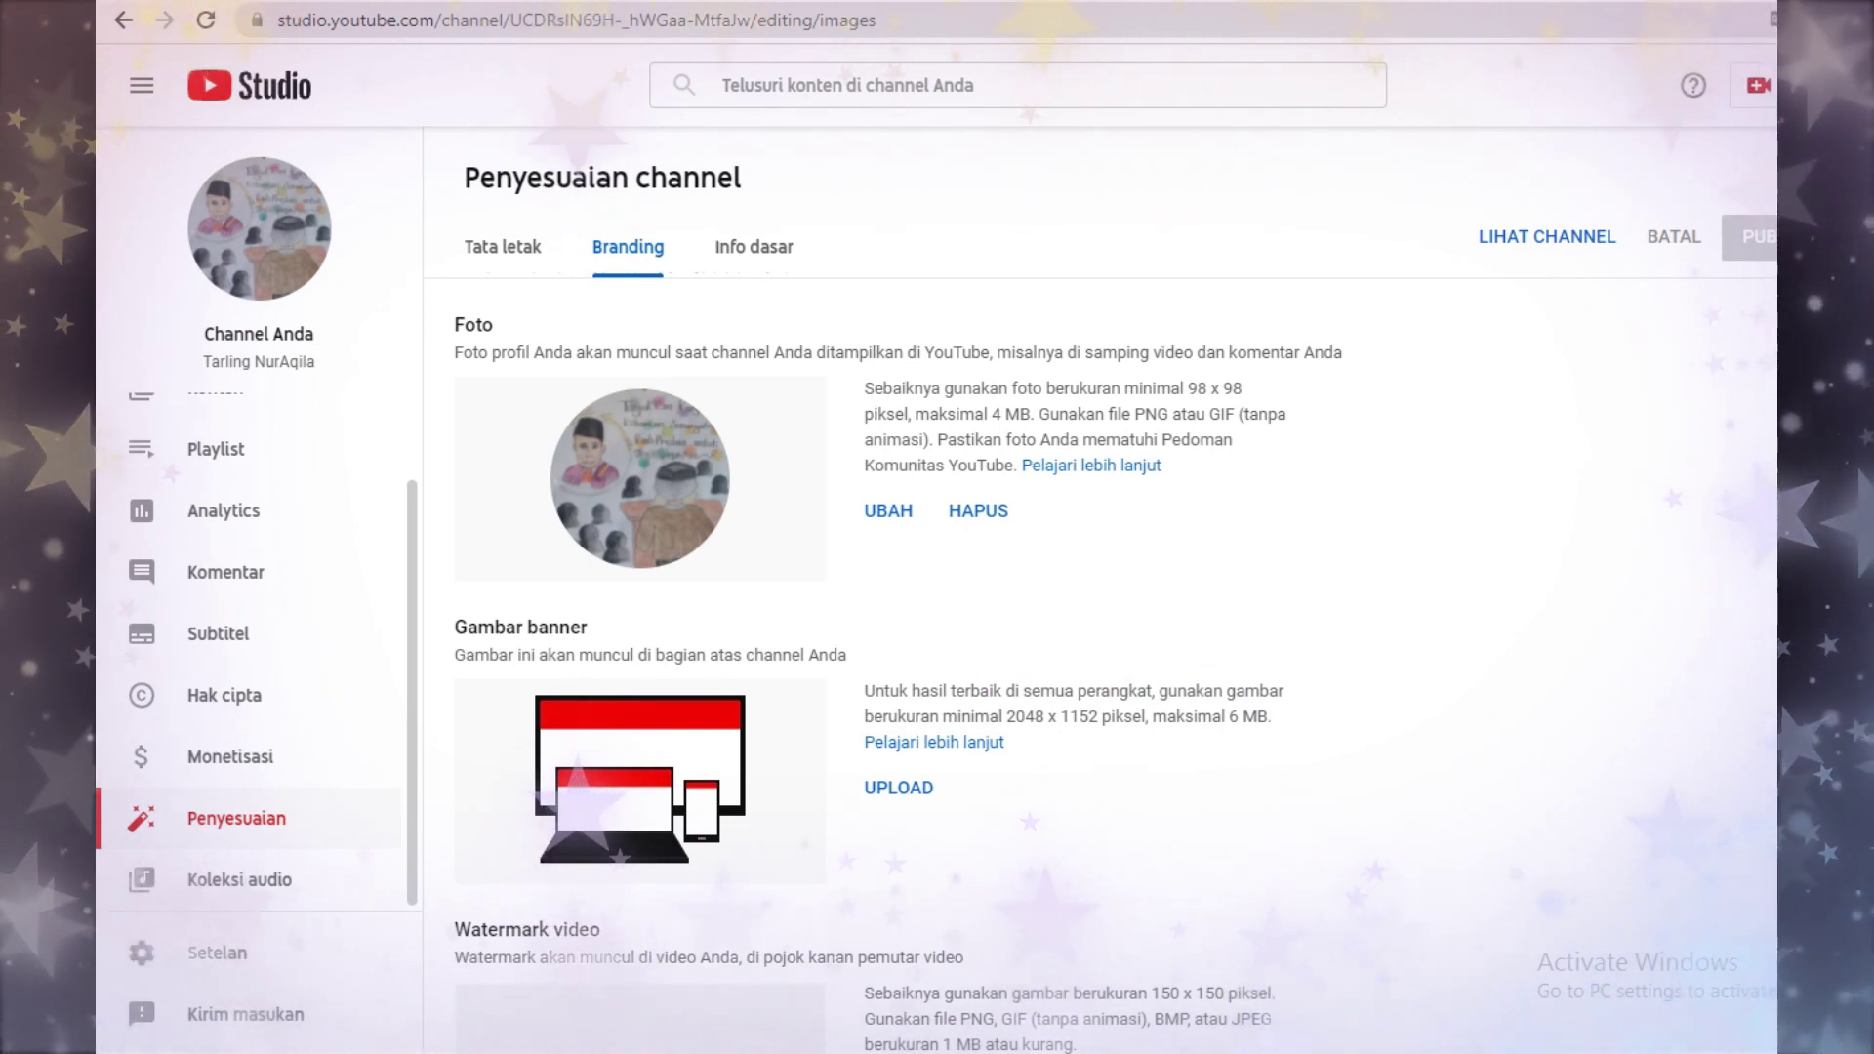
click(755, 932)
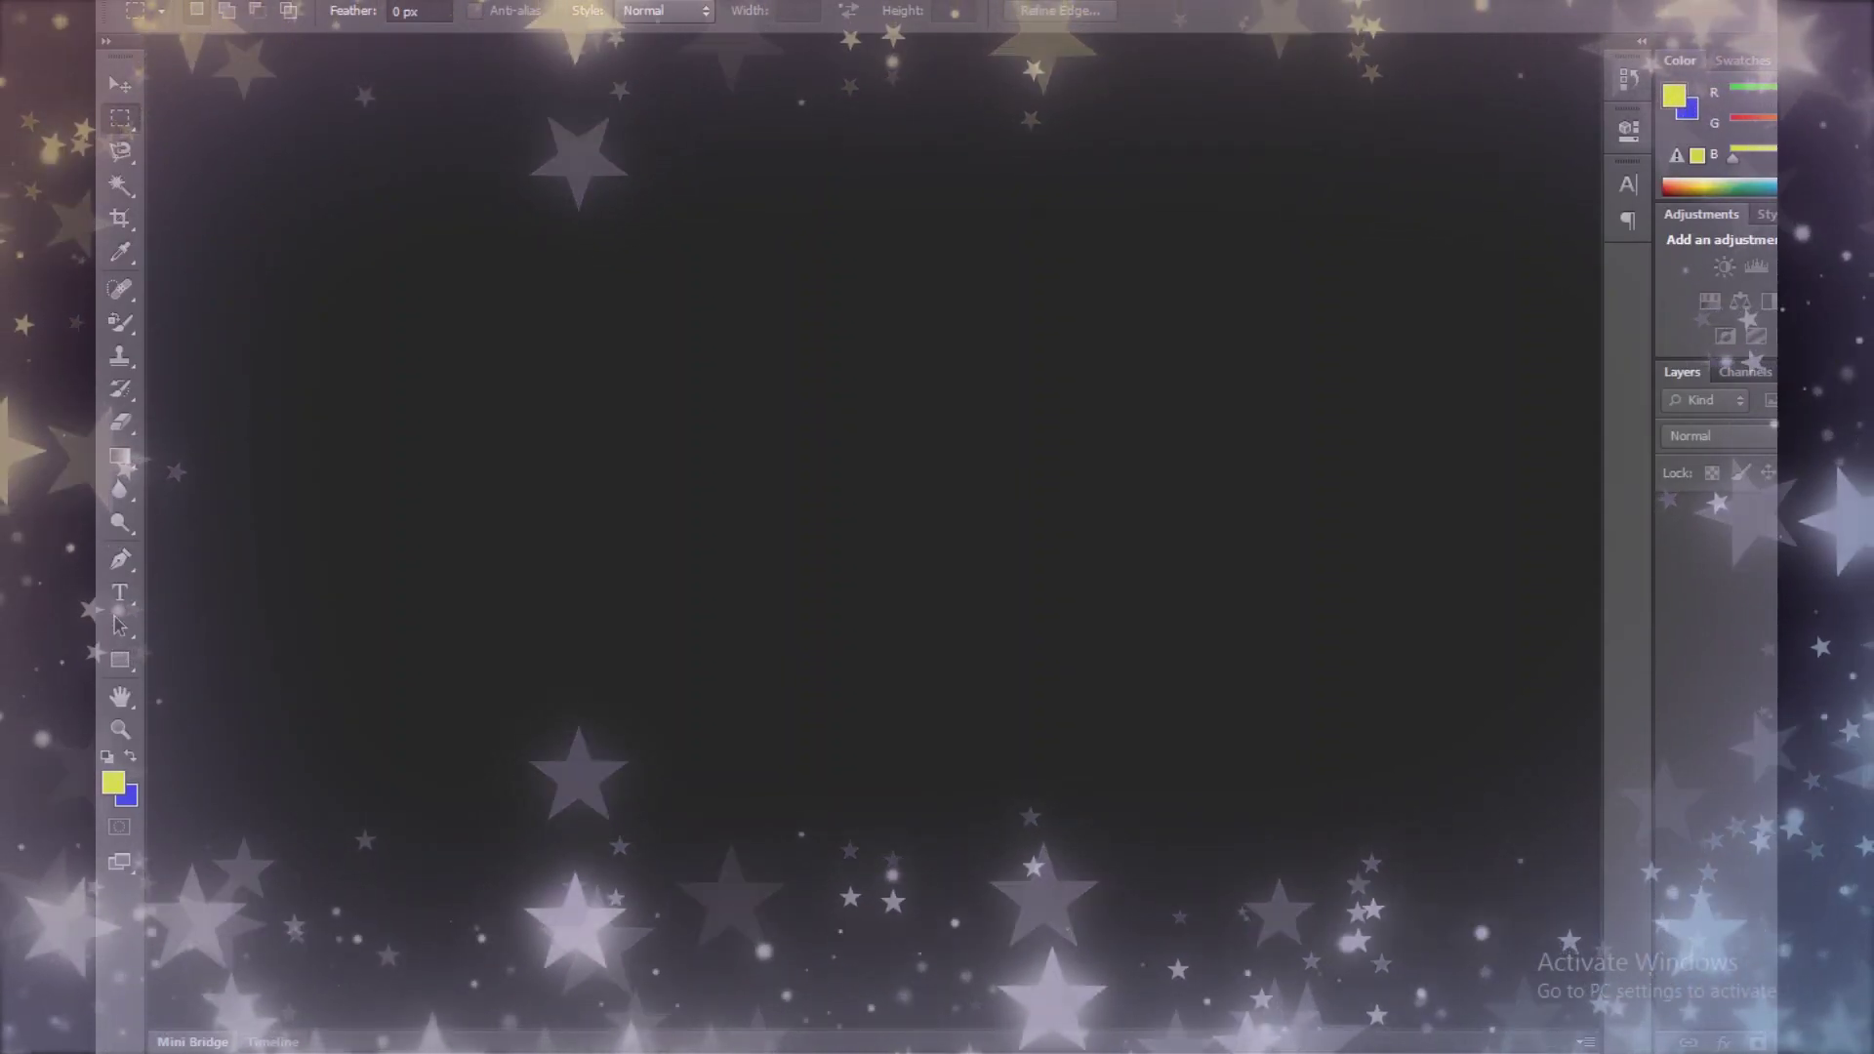
Step: Create a new white 2048 x 1152 px document, checking the size against YouTube Studio
click(157, 3)
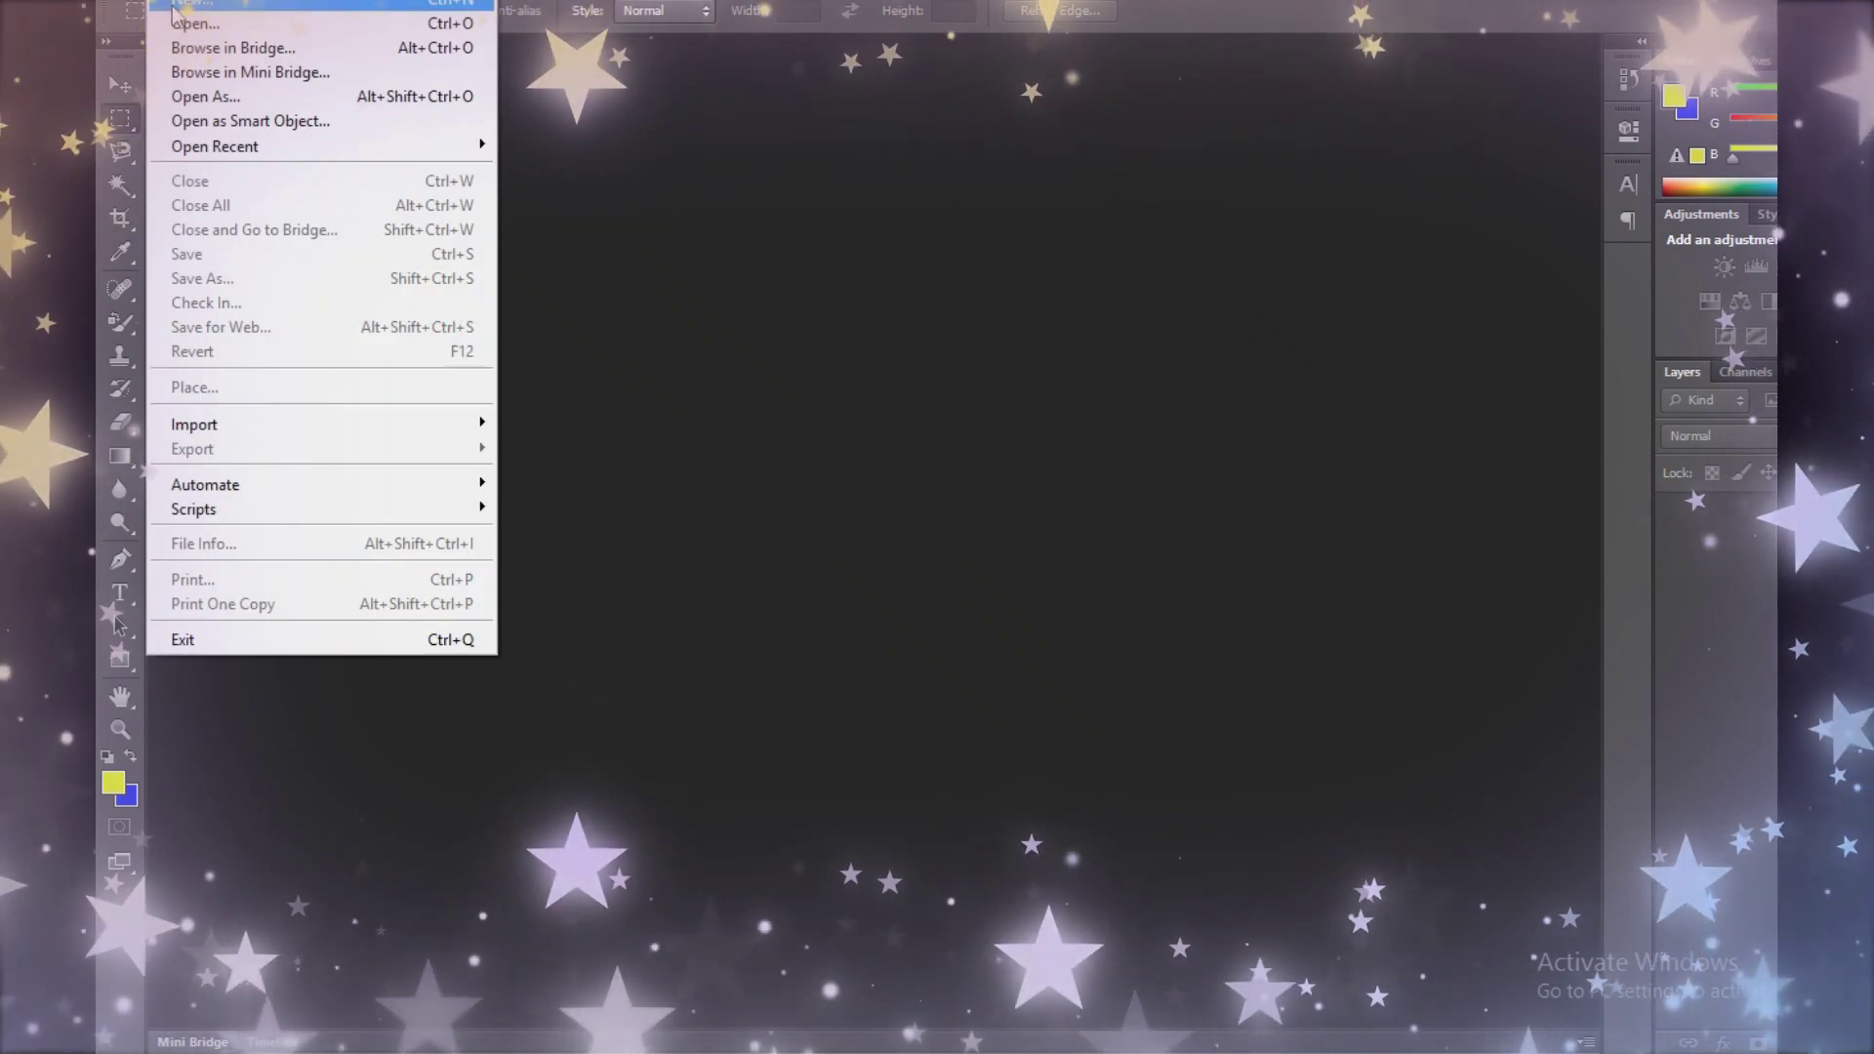
click(205, 4)
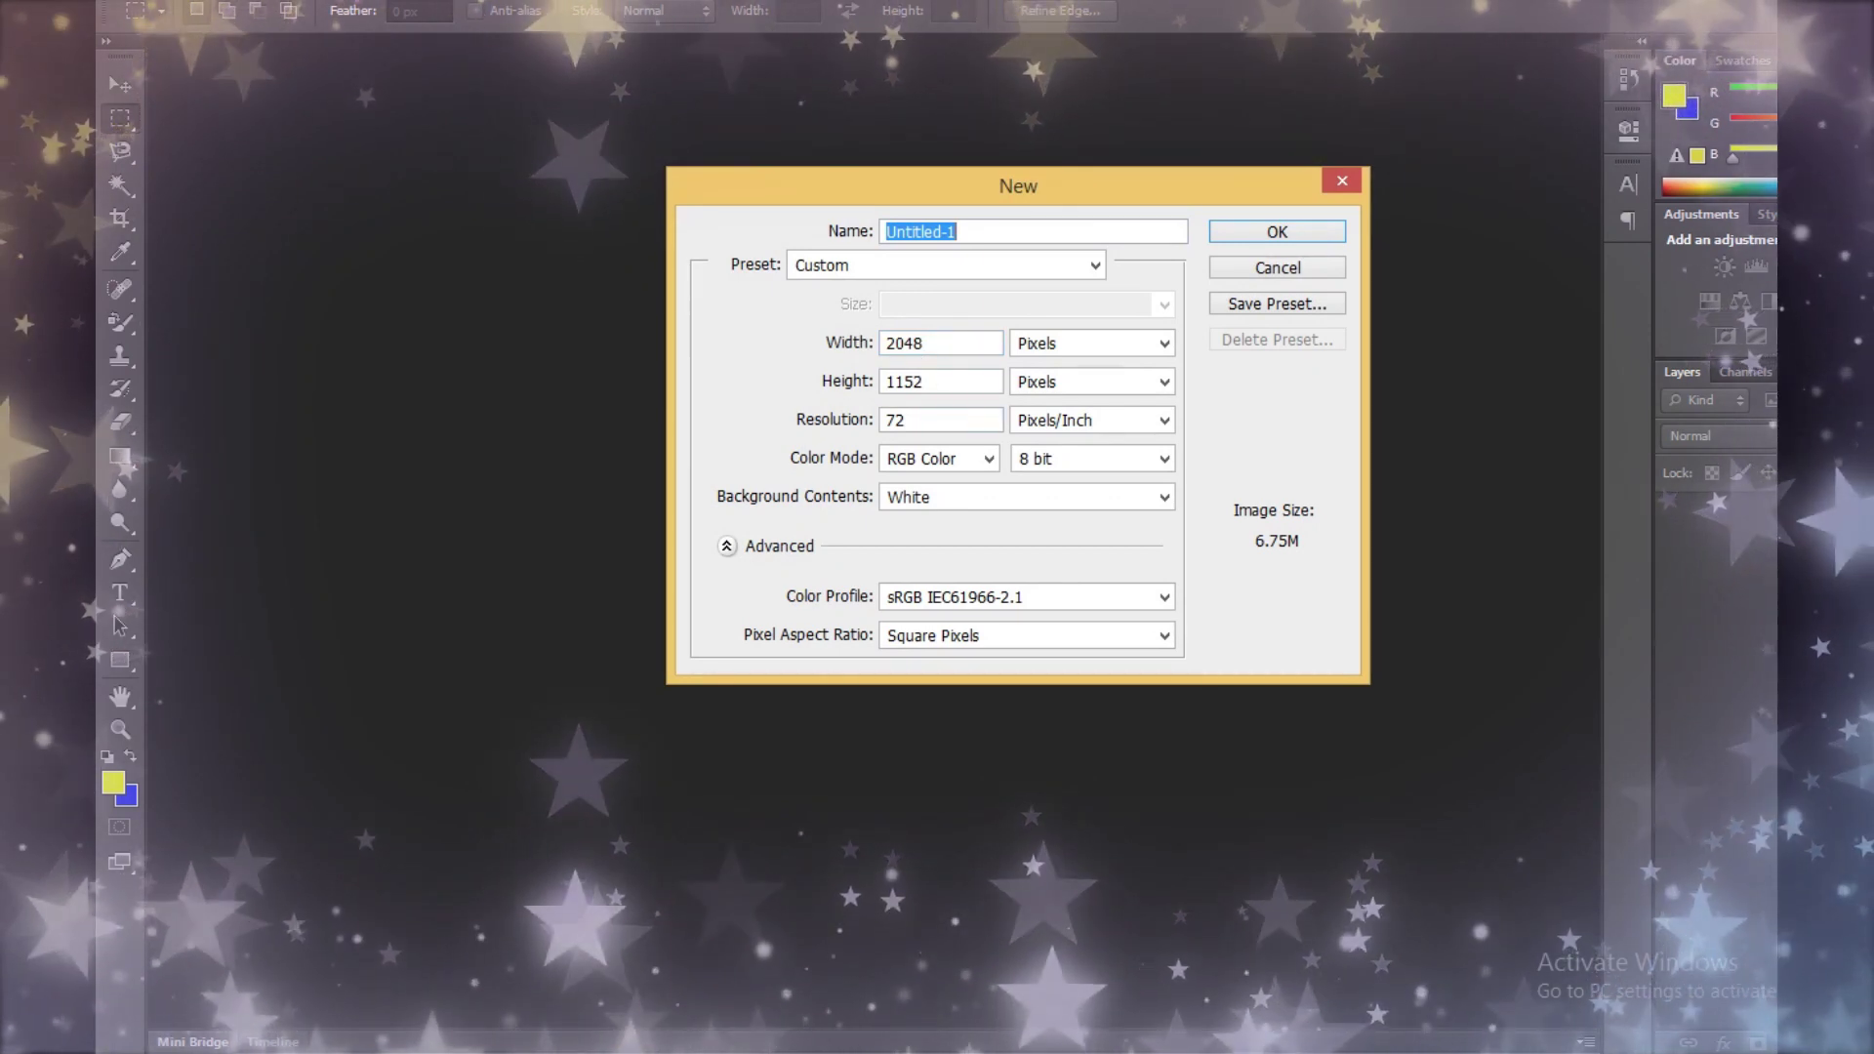
click(1390, 942)
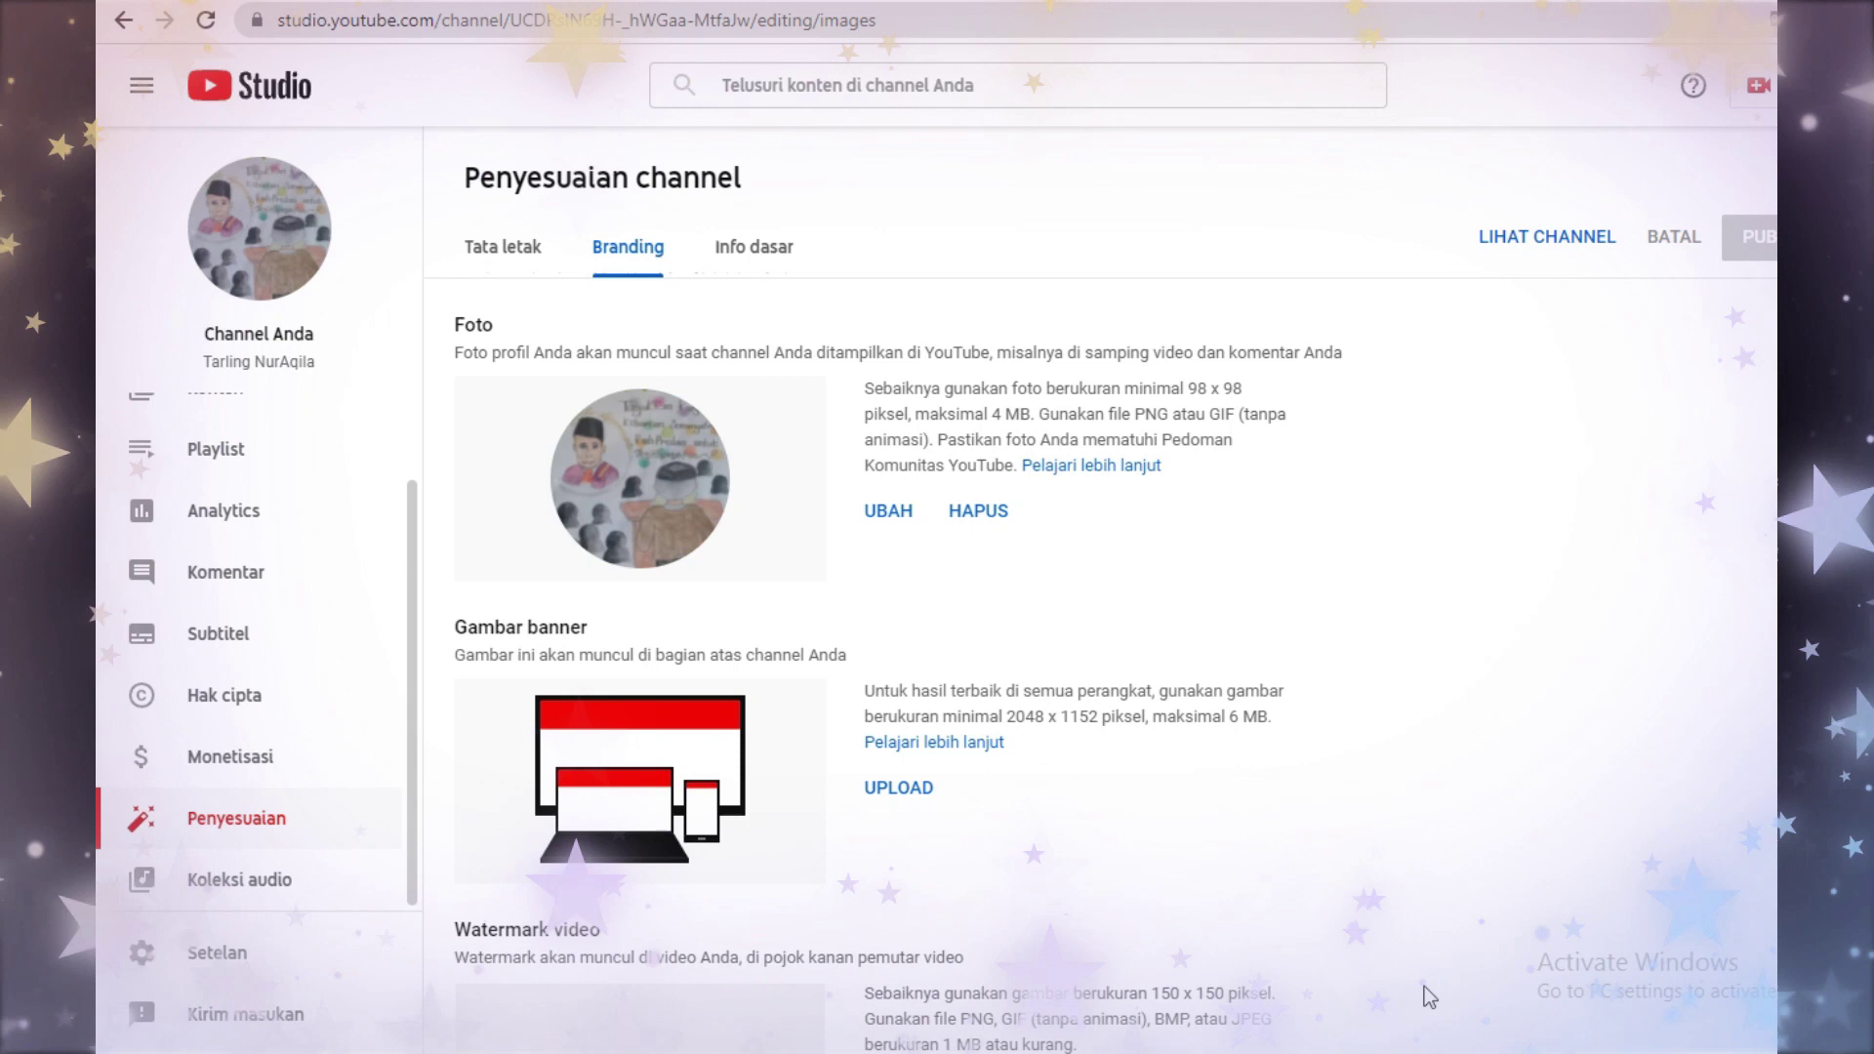
key(alt+Tab)
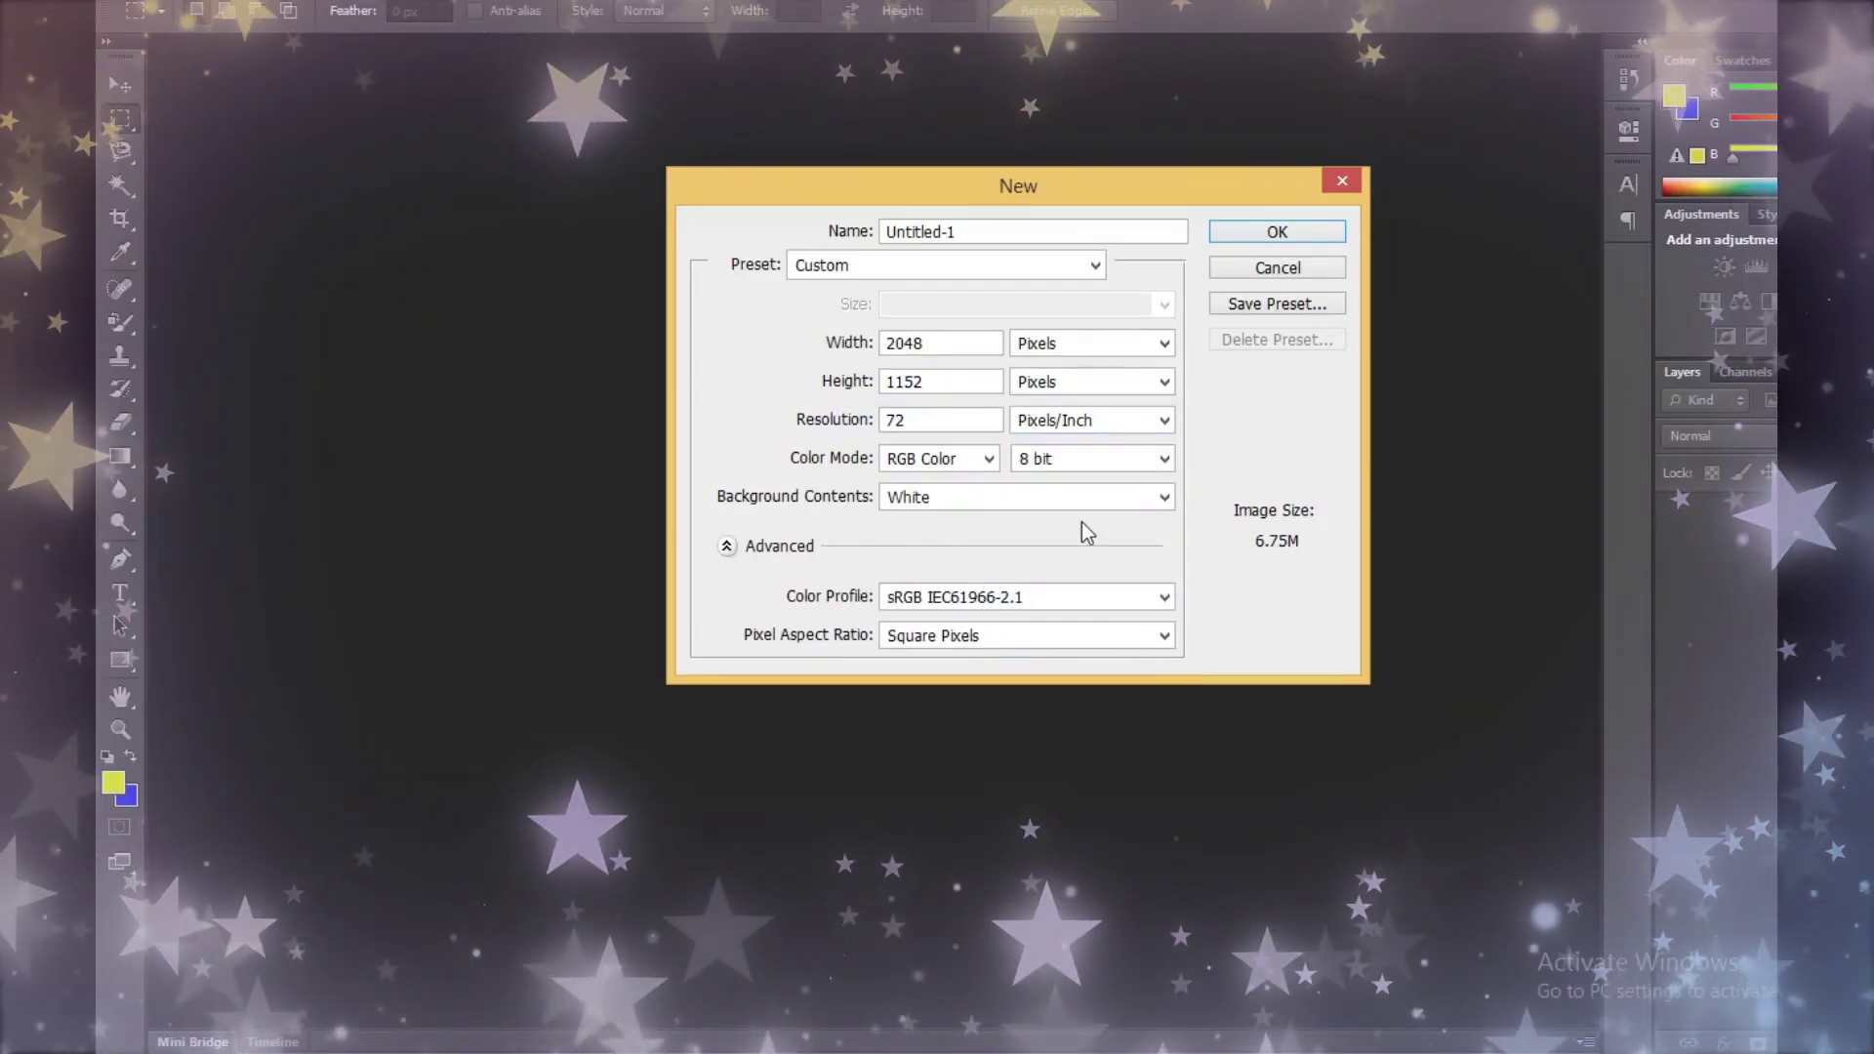
double_click(928, 346)
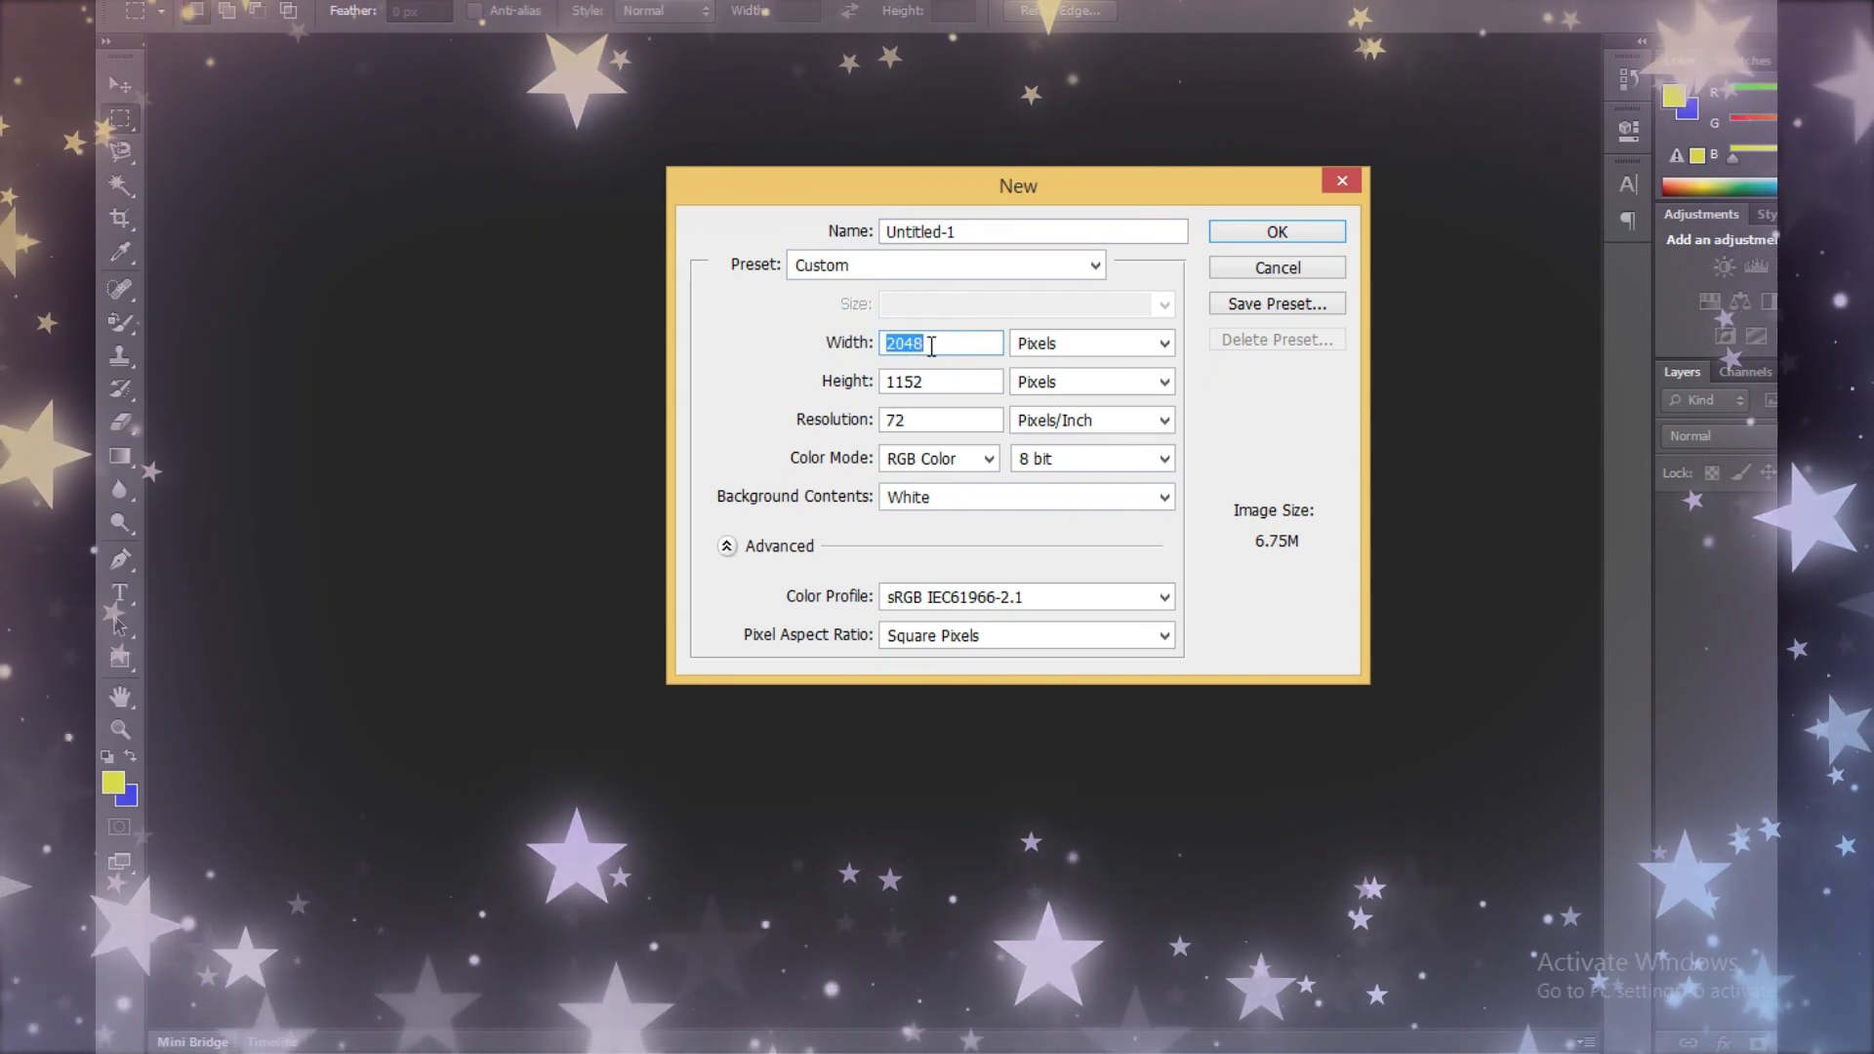
double_click(927, 382)
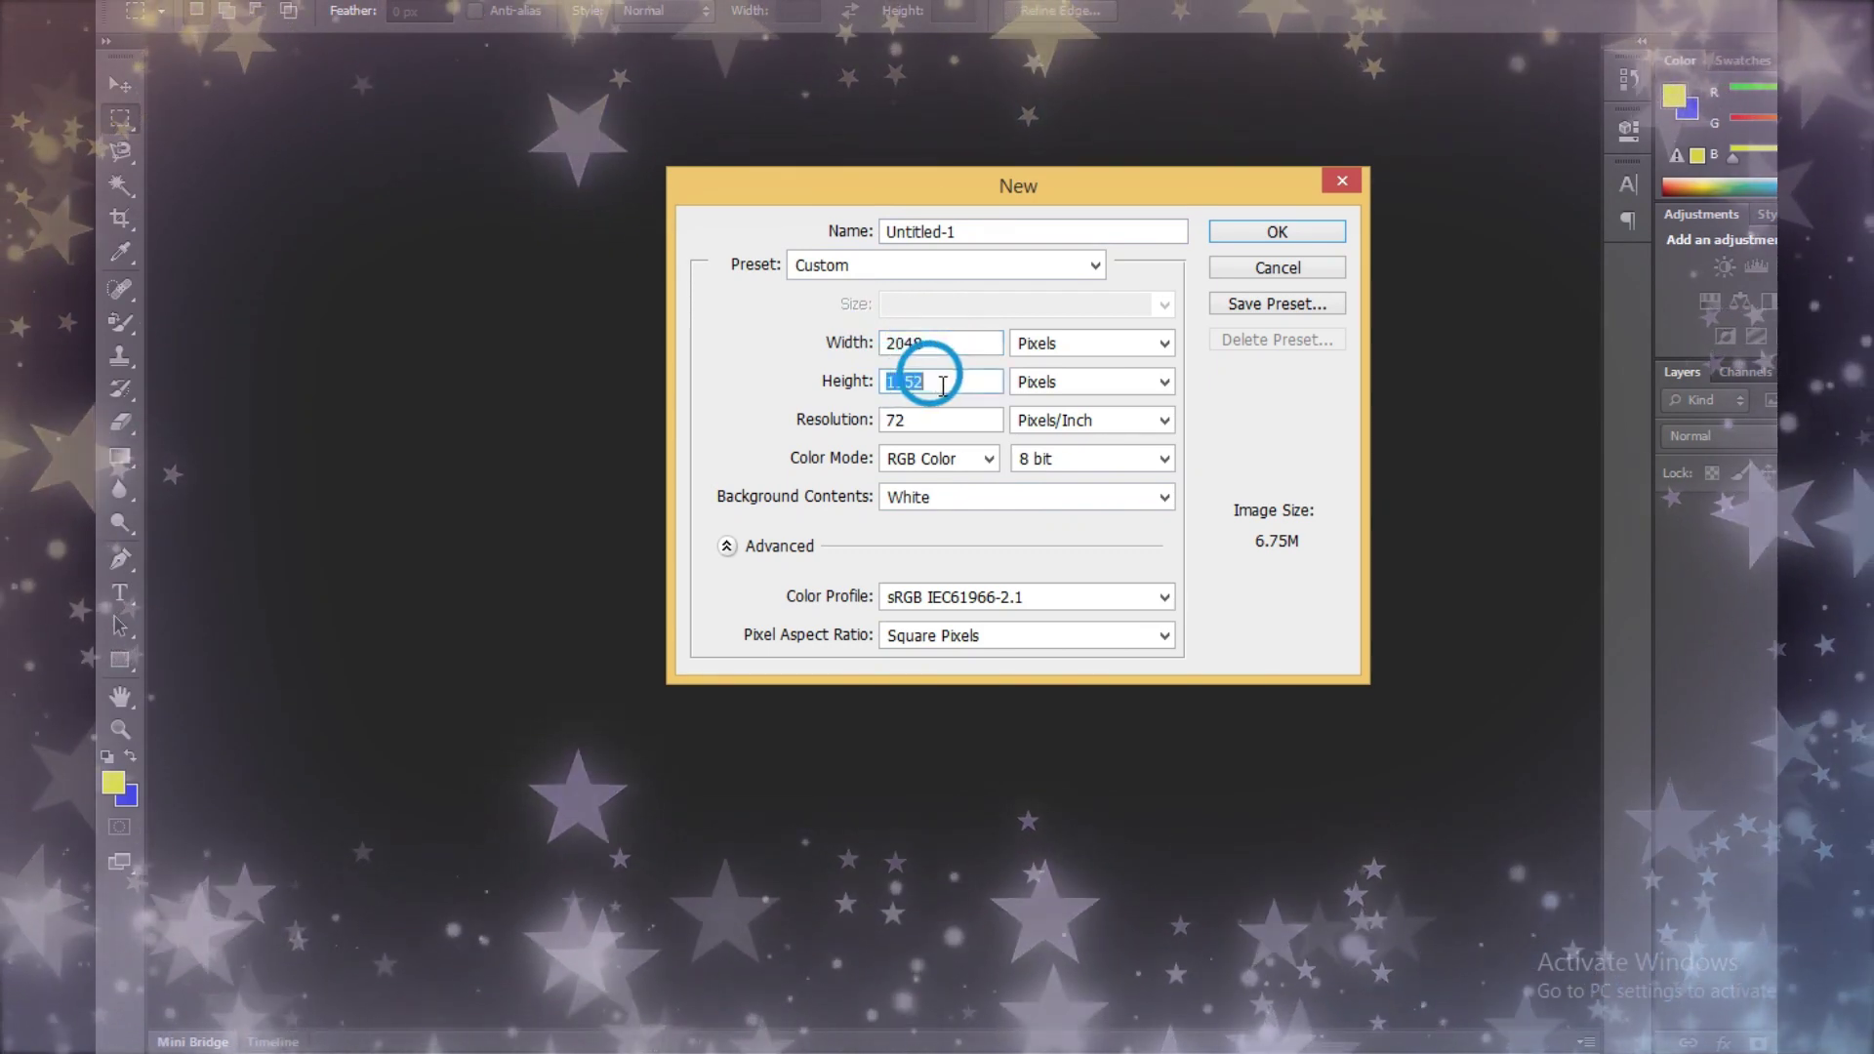
click(957, 385)
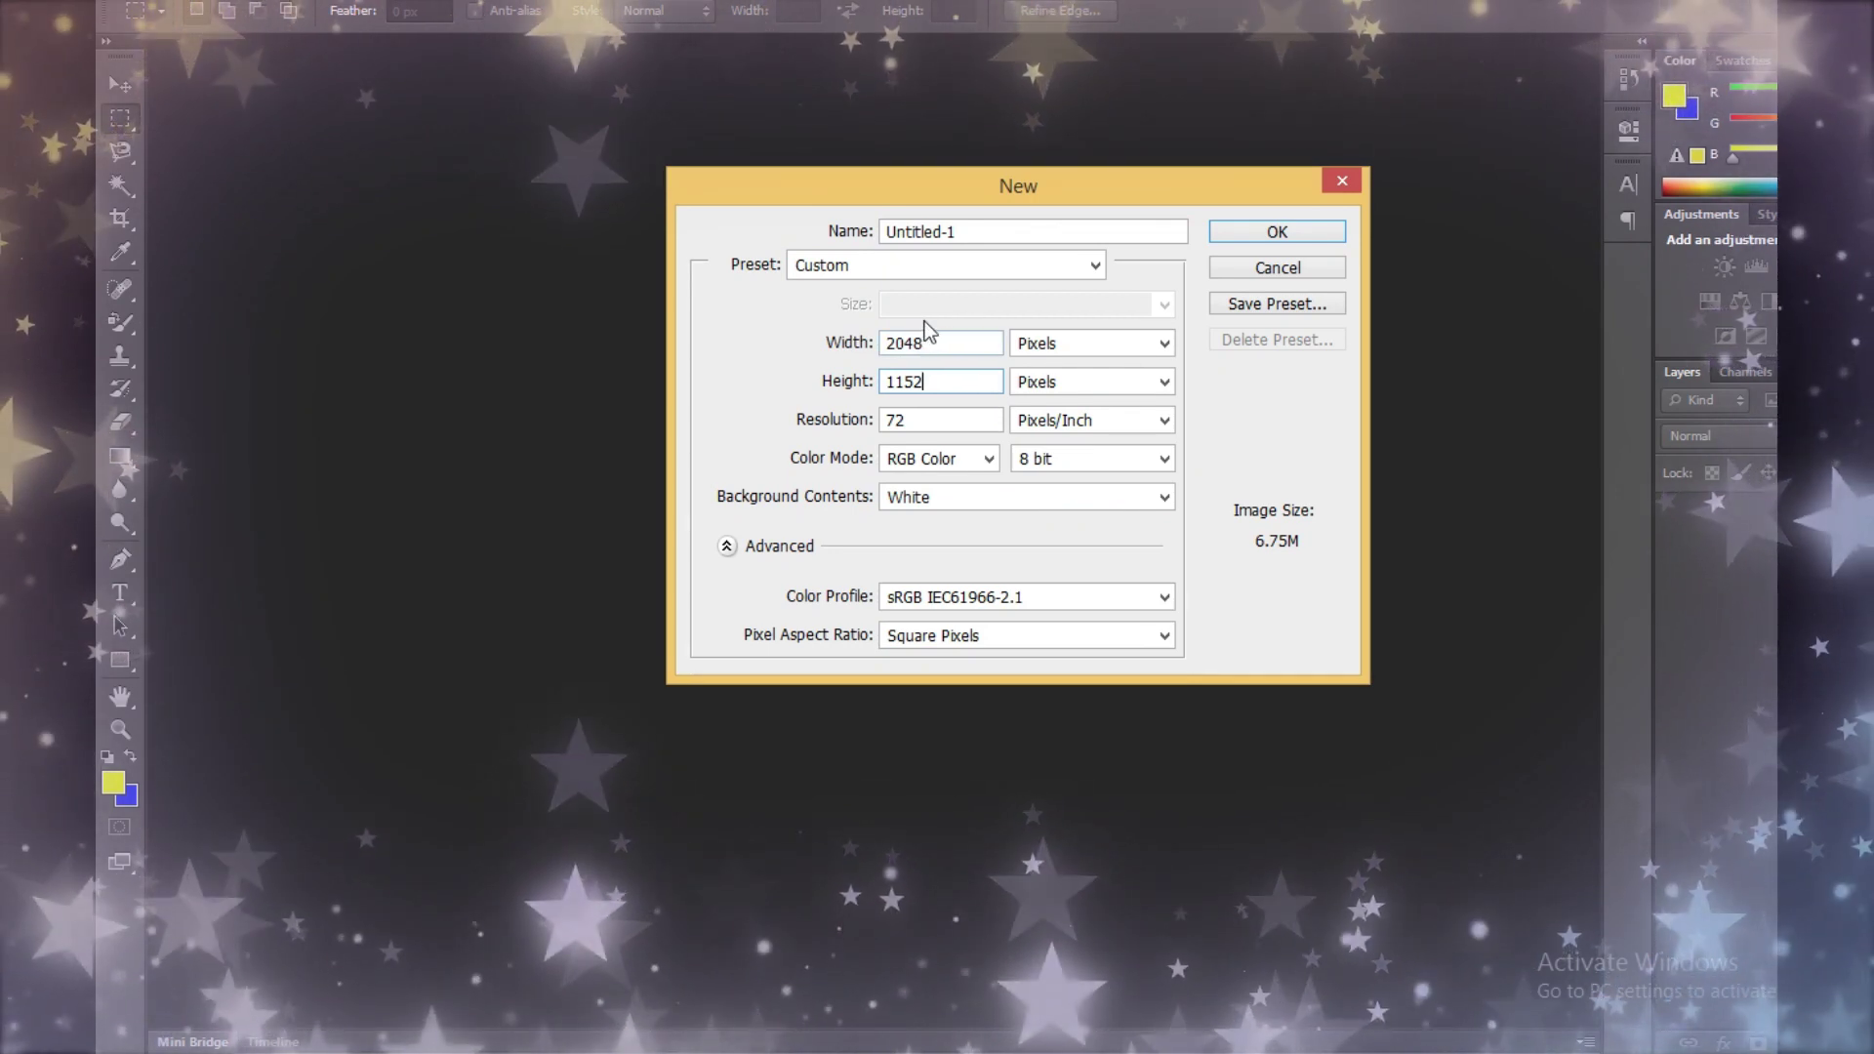
click(1233, 231)
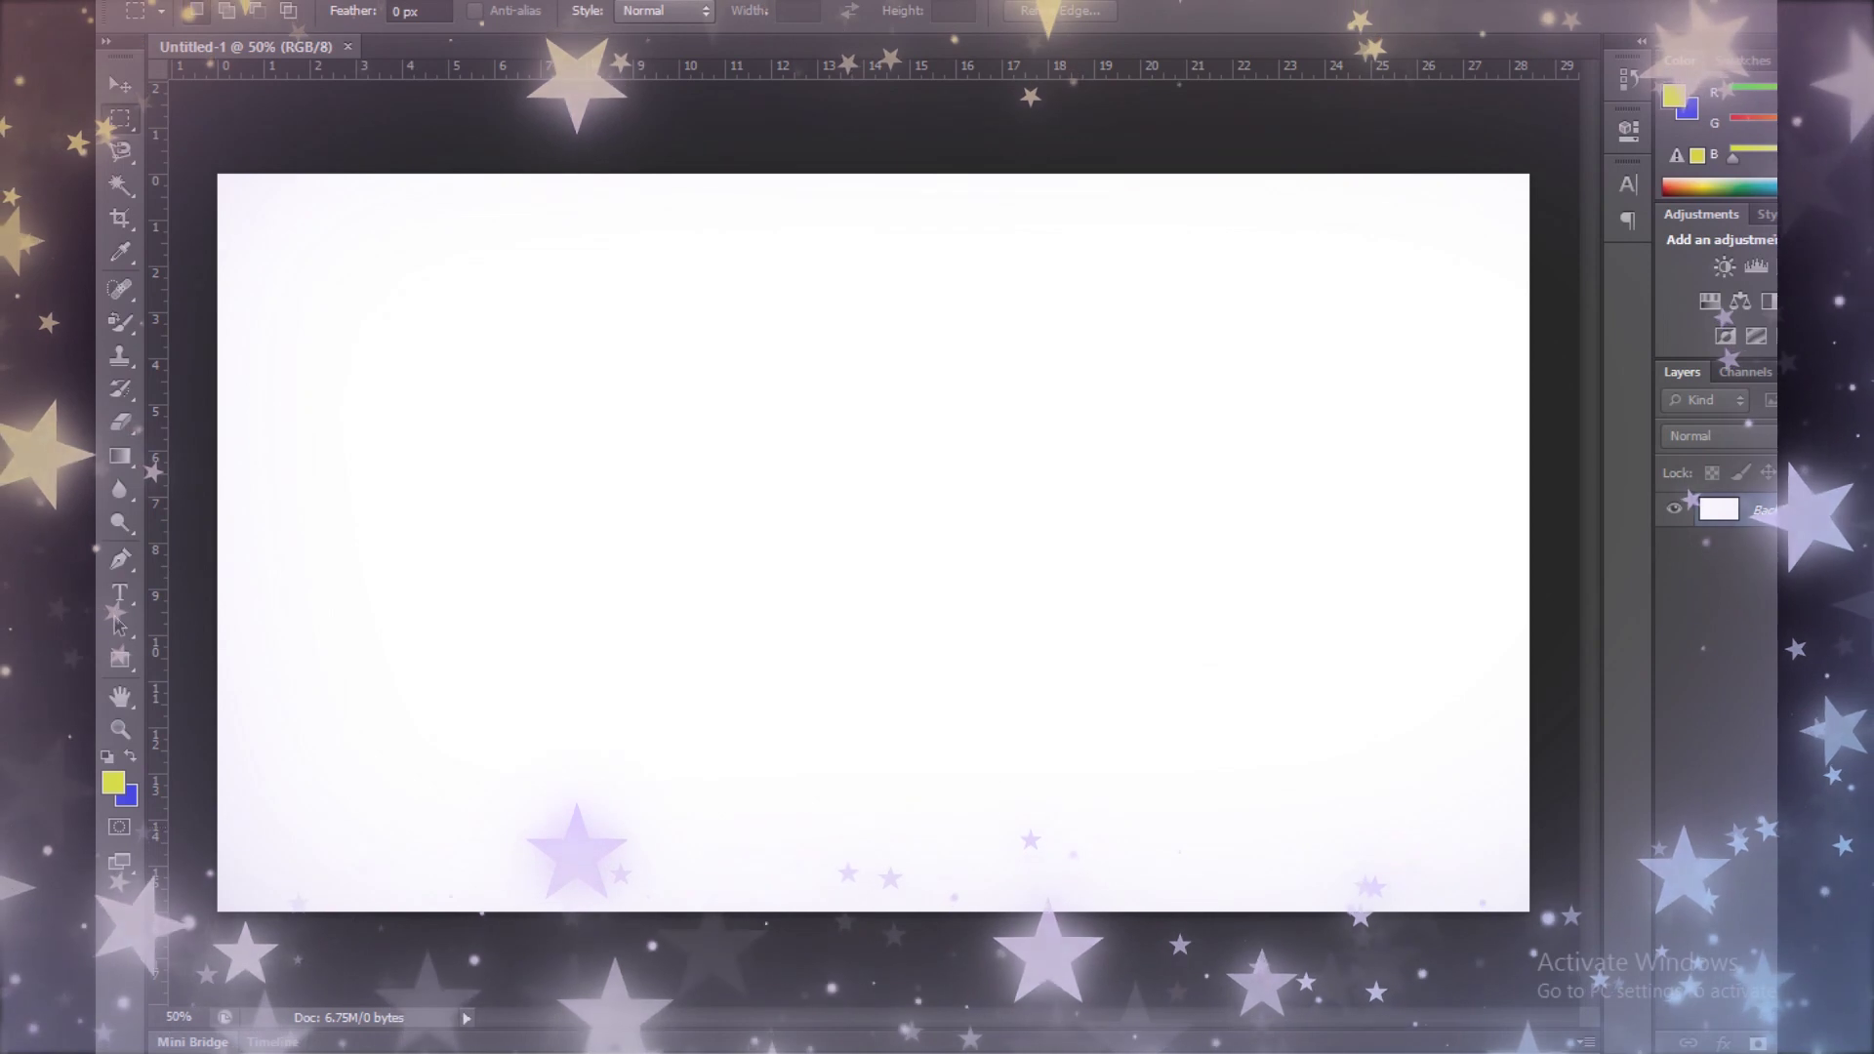
click(1377, 927)
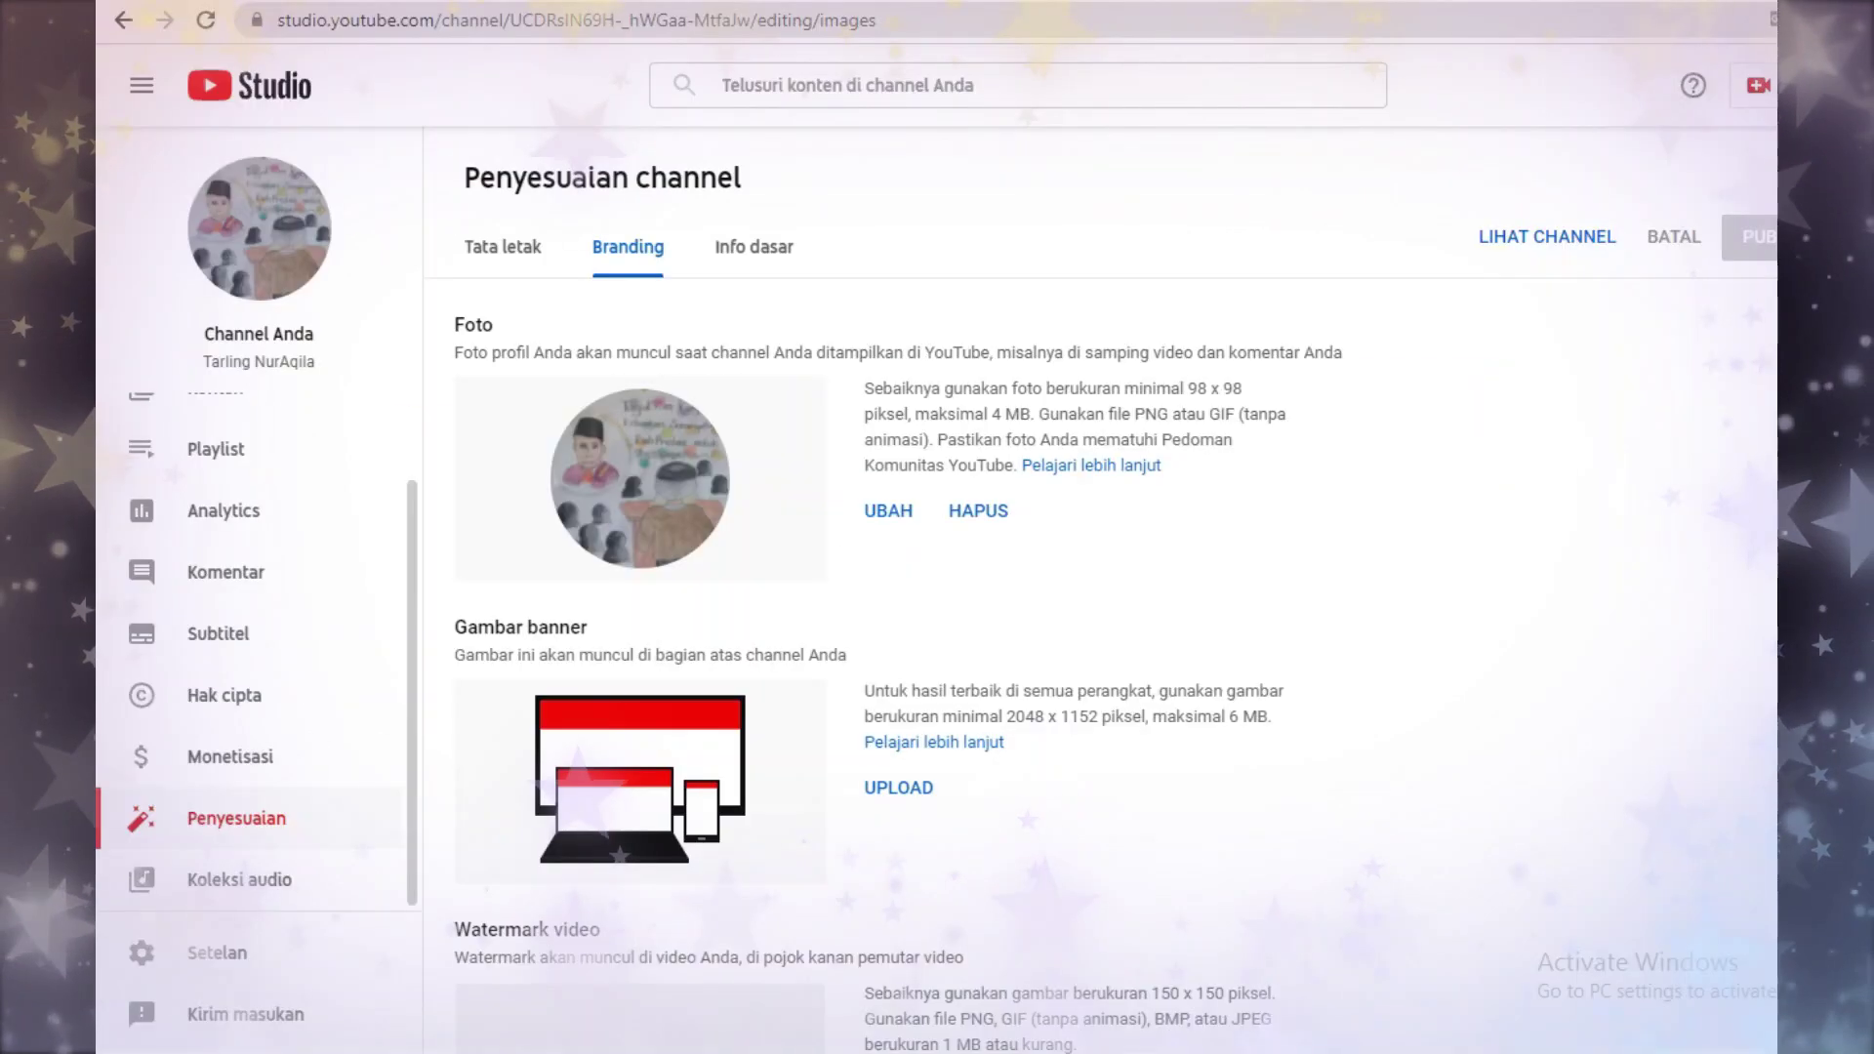
Step: Search Google Images for 'gambar bunga alami' in a new tab
click(1042, 5)
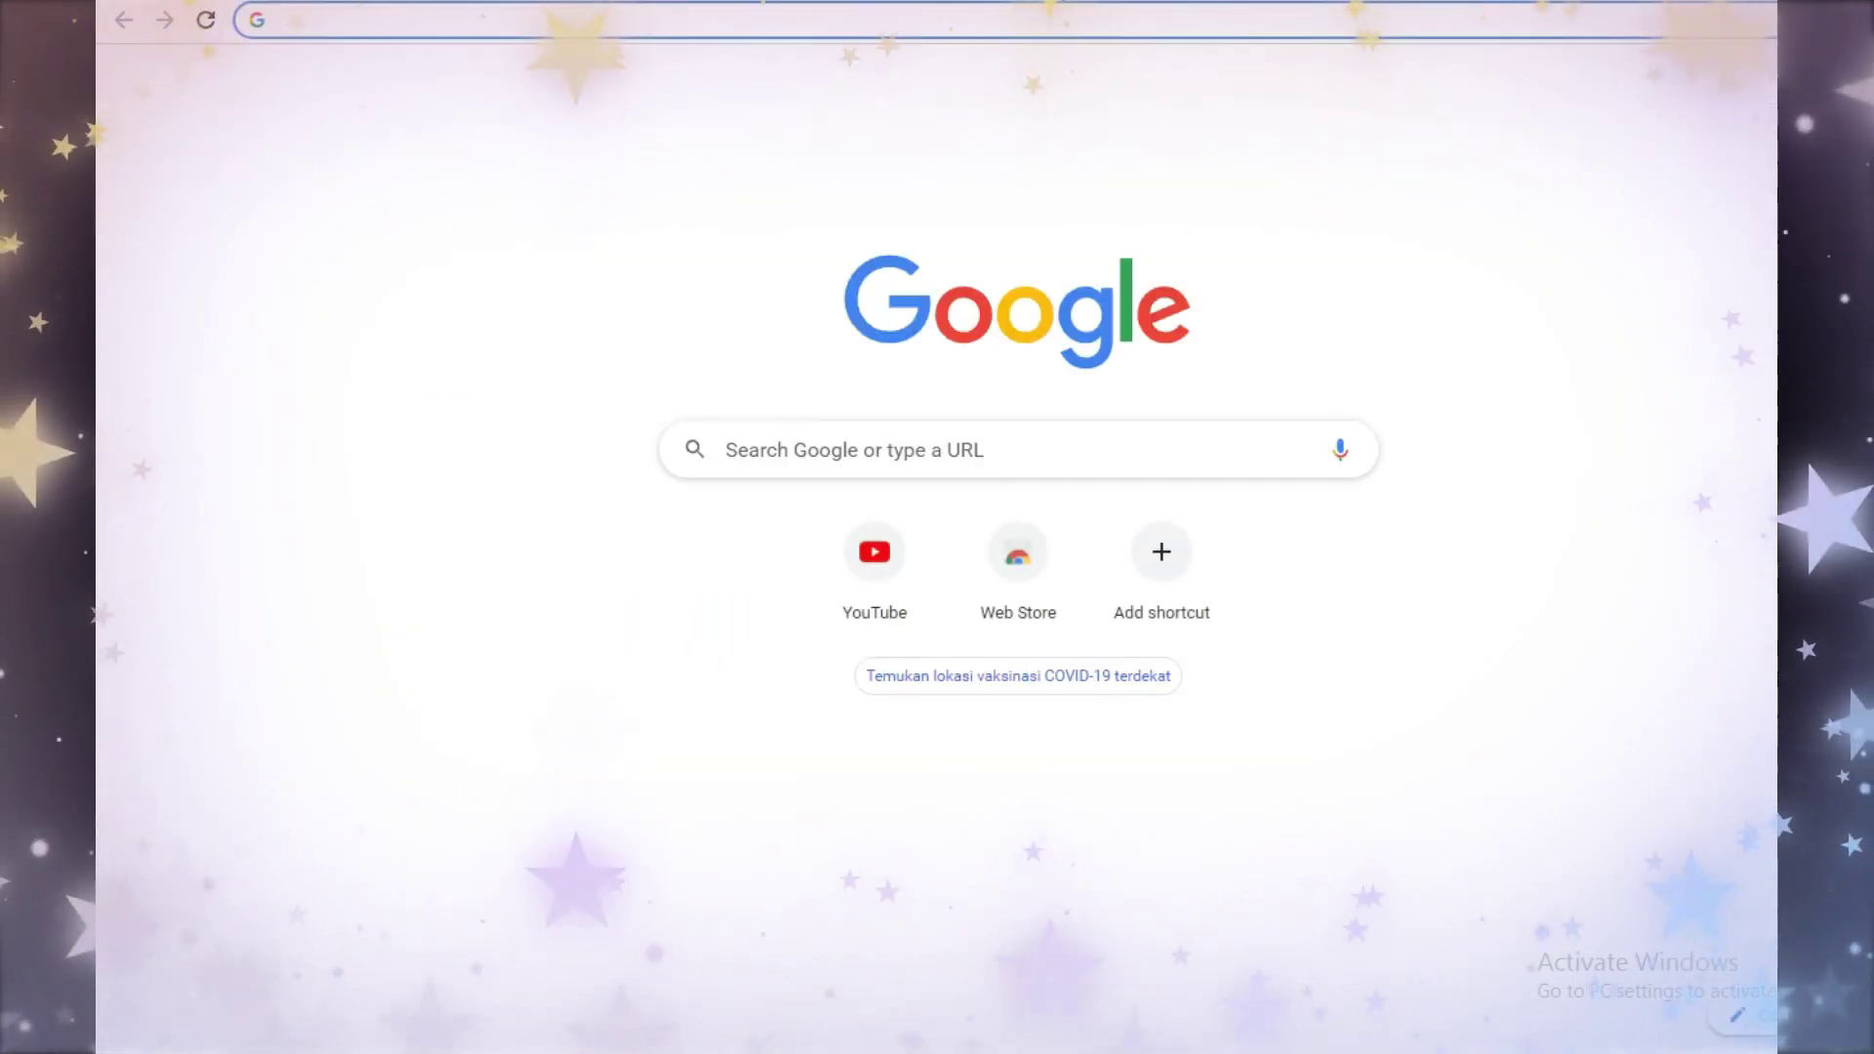
click(870, 450)
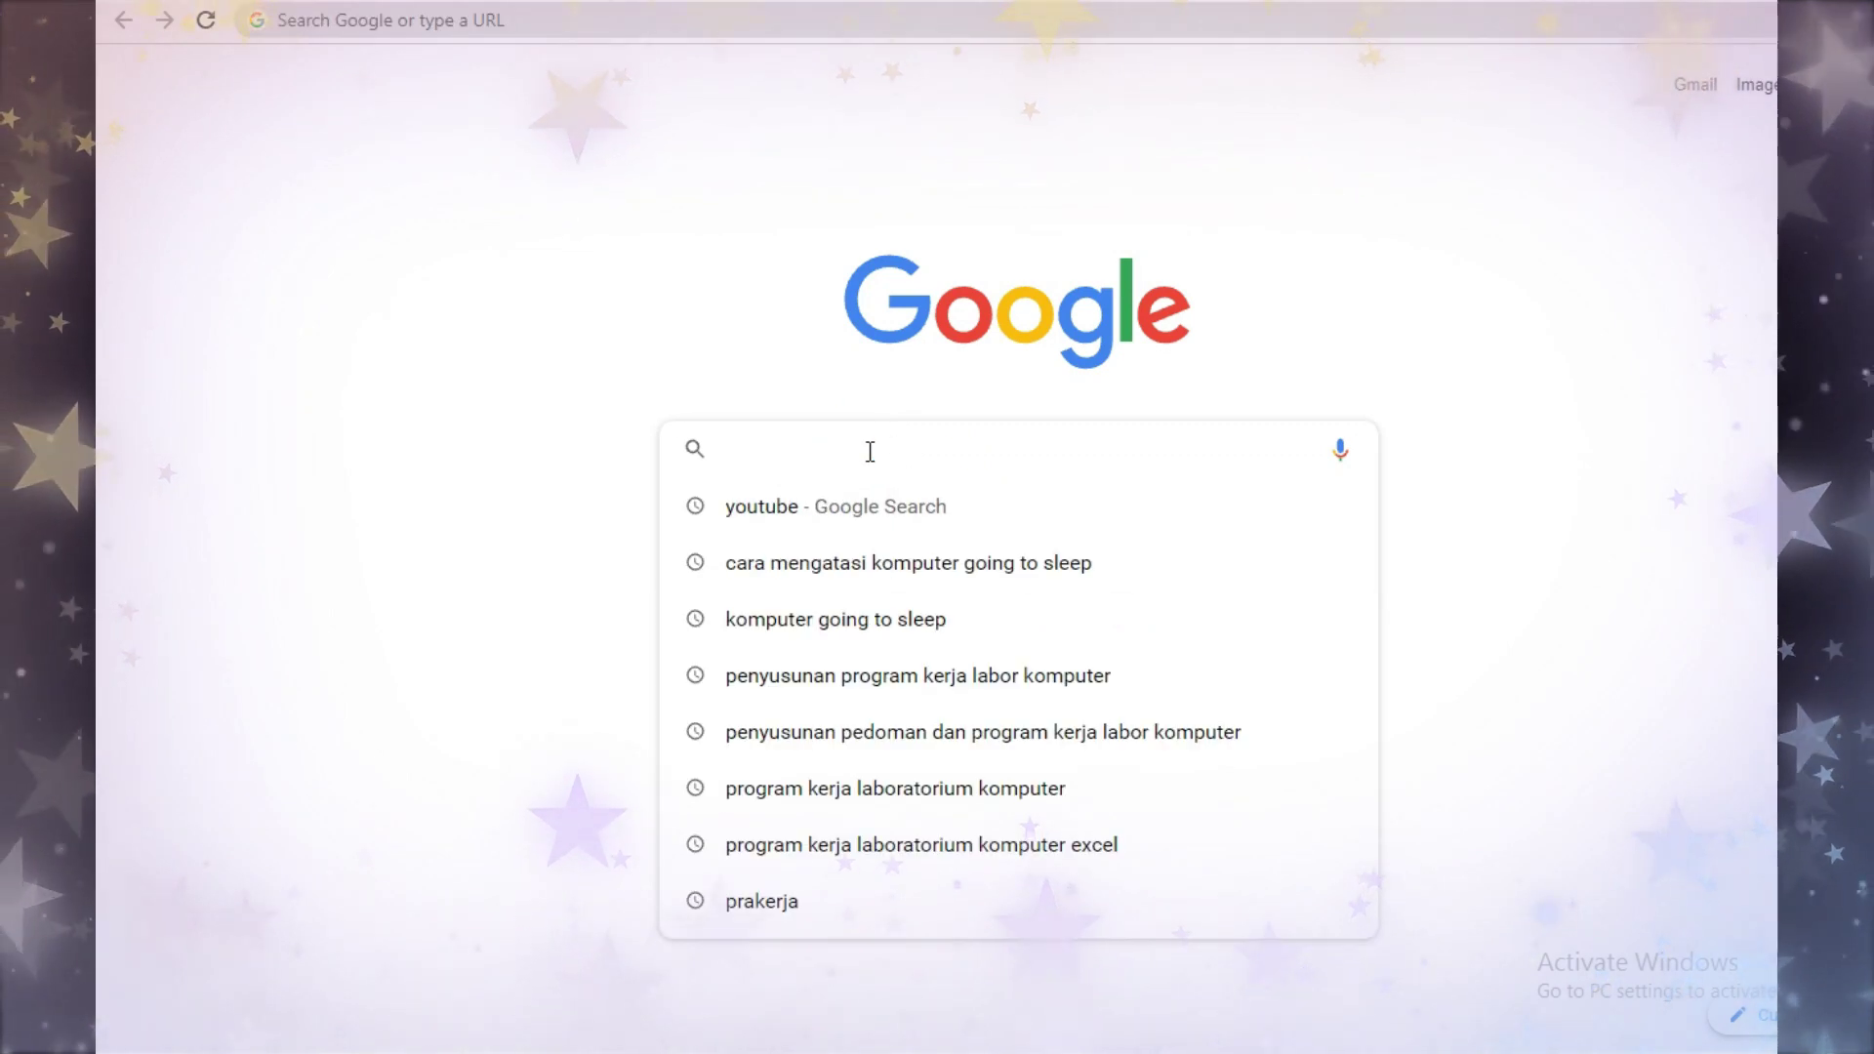
text(gambar bunga)
key(Return)
click(491, 174)
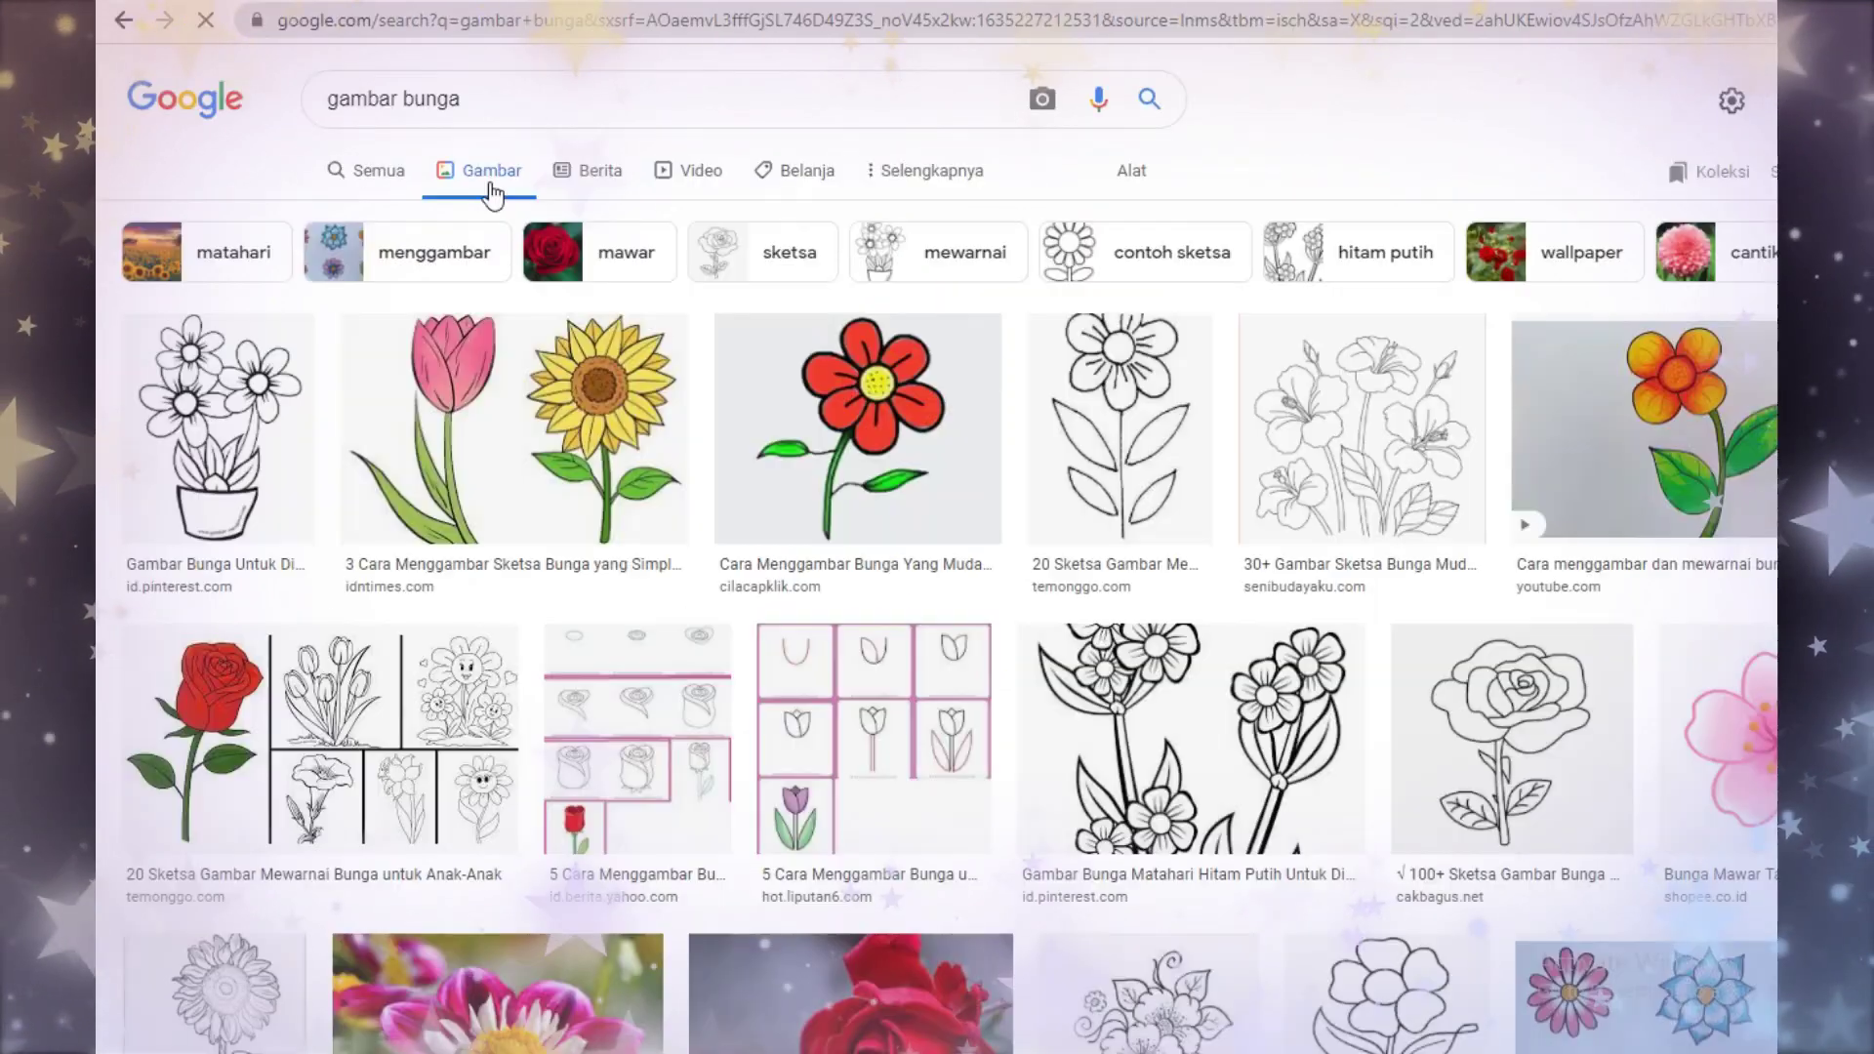
click(486, 102)
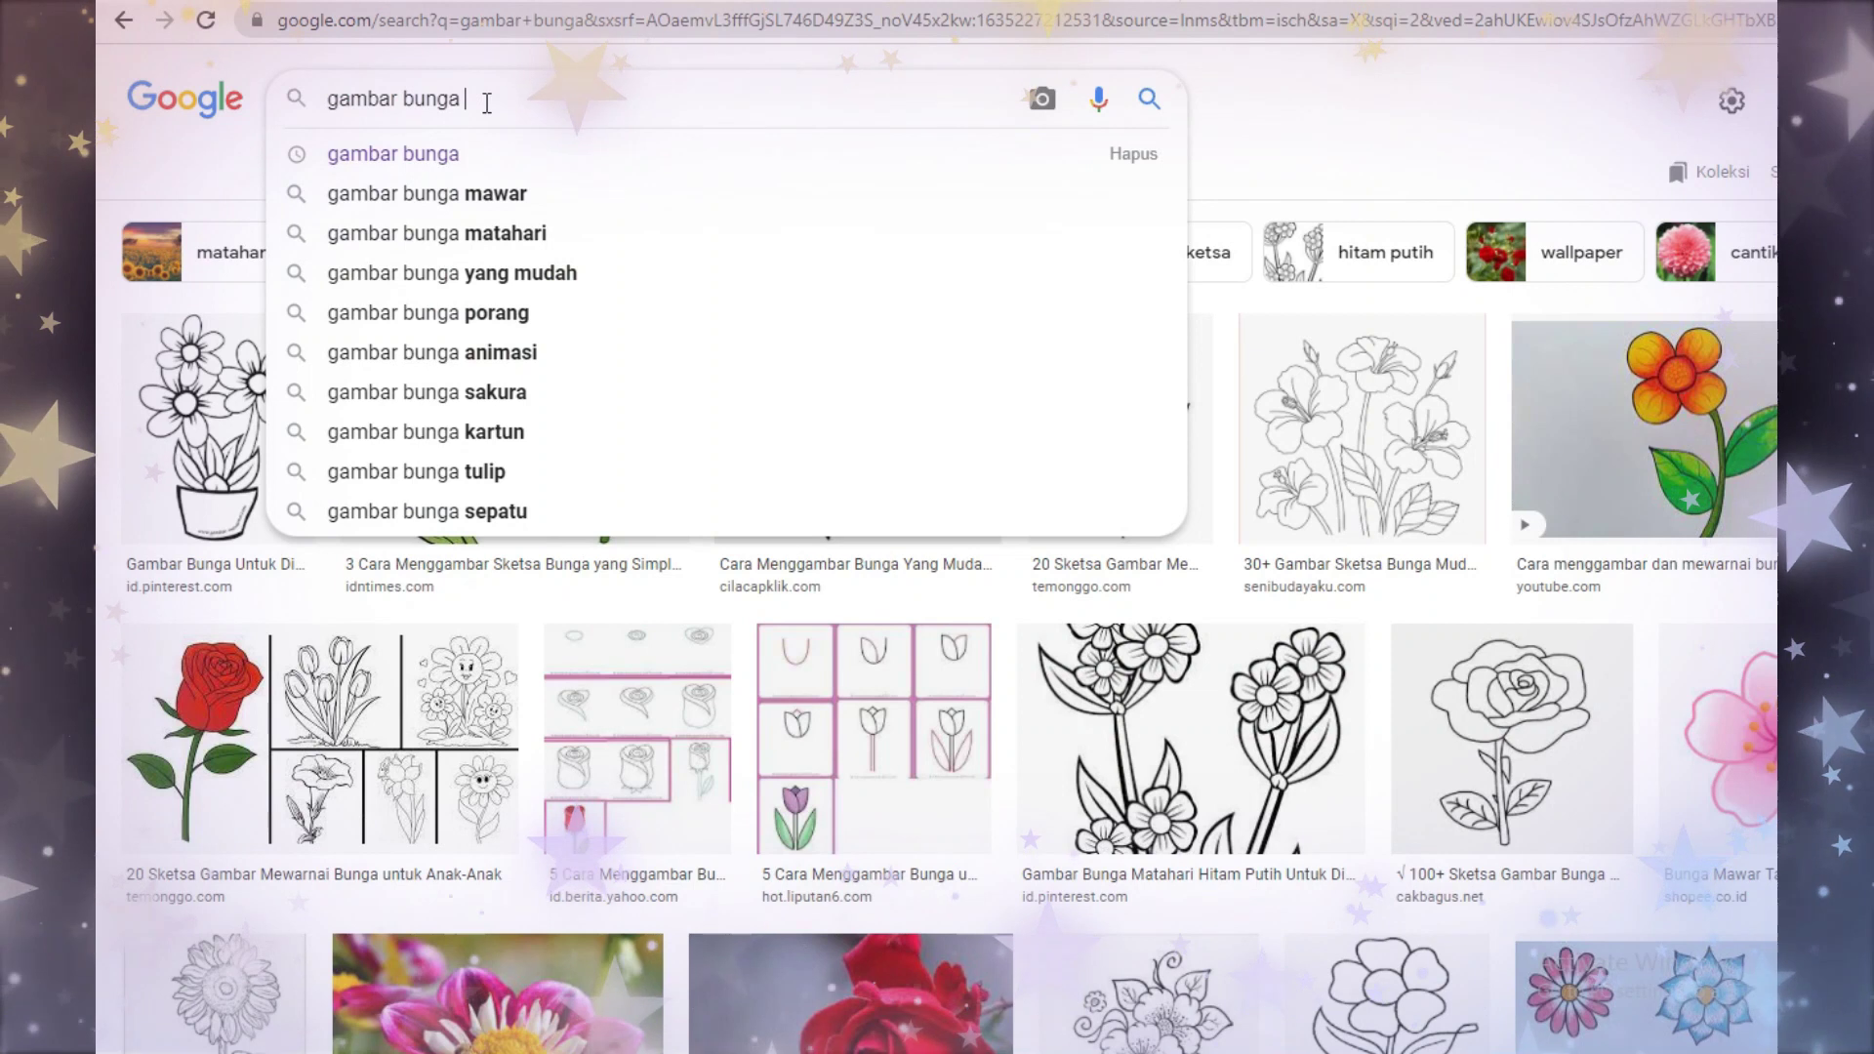
text(alami)
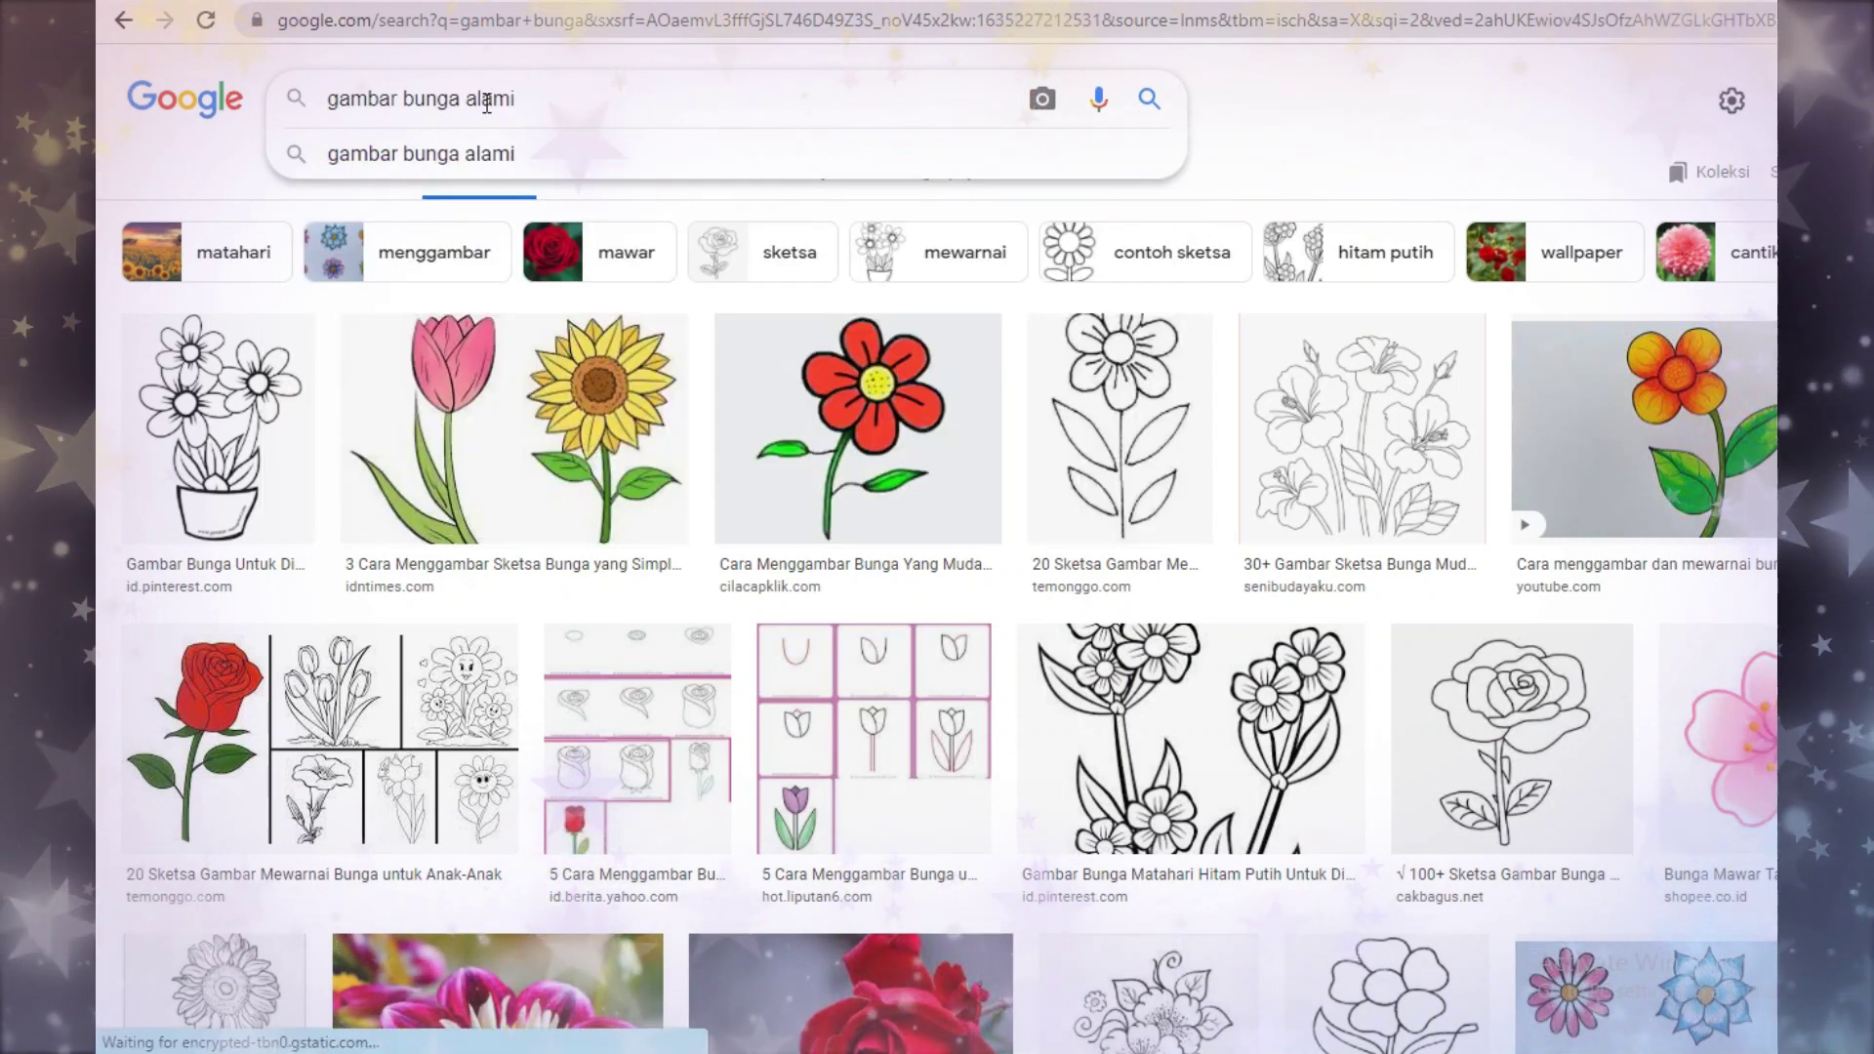
key(Return)
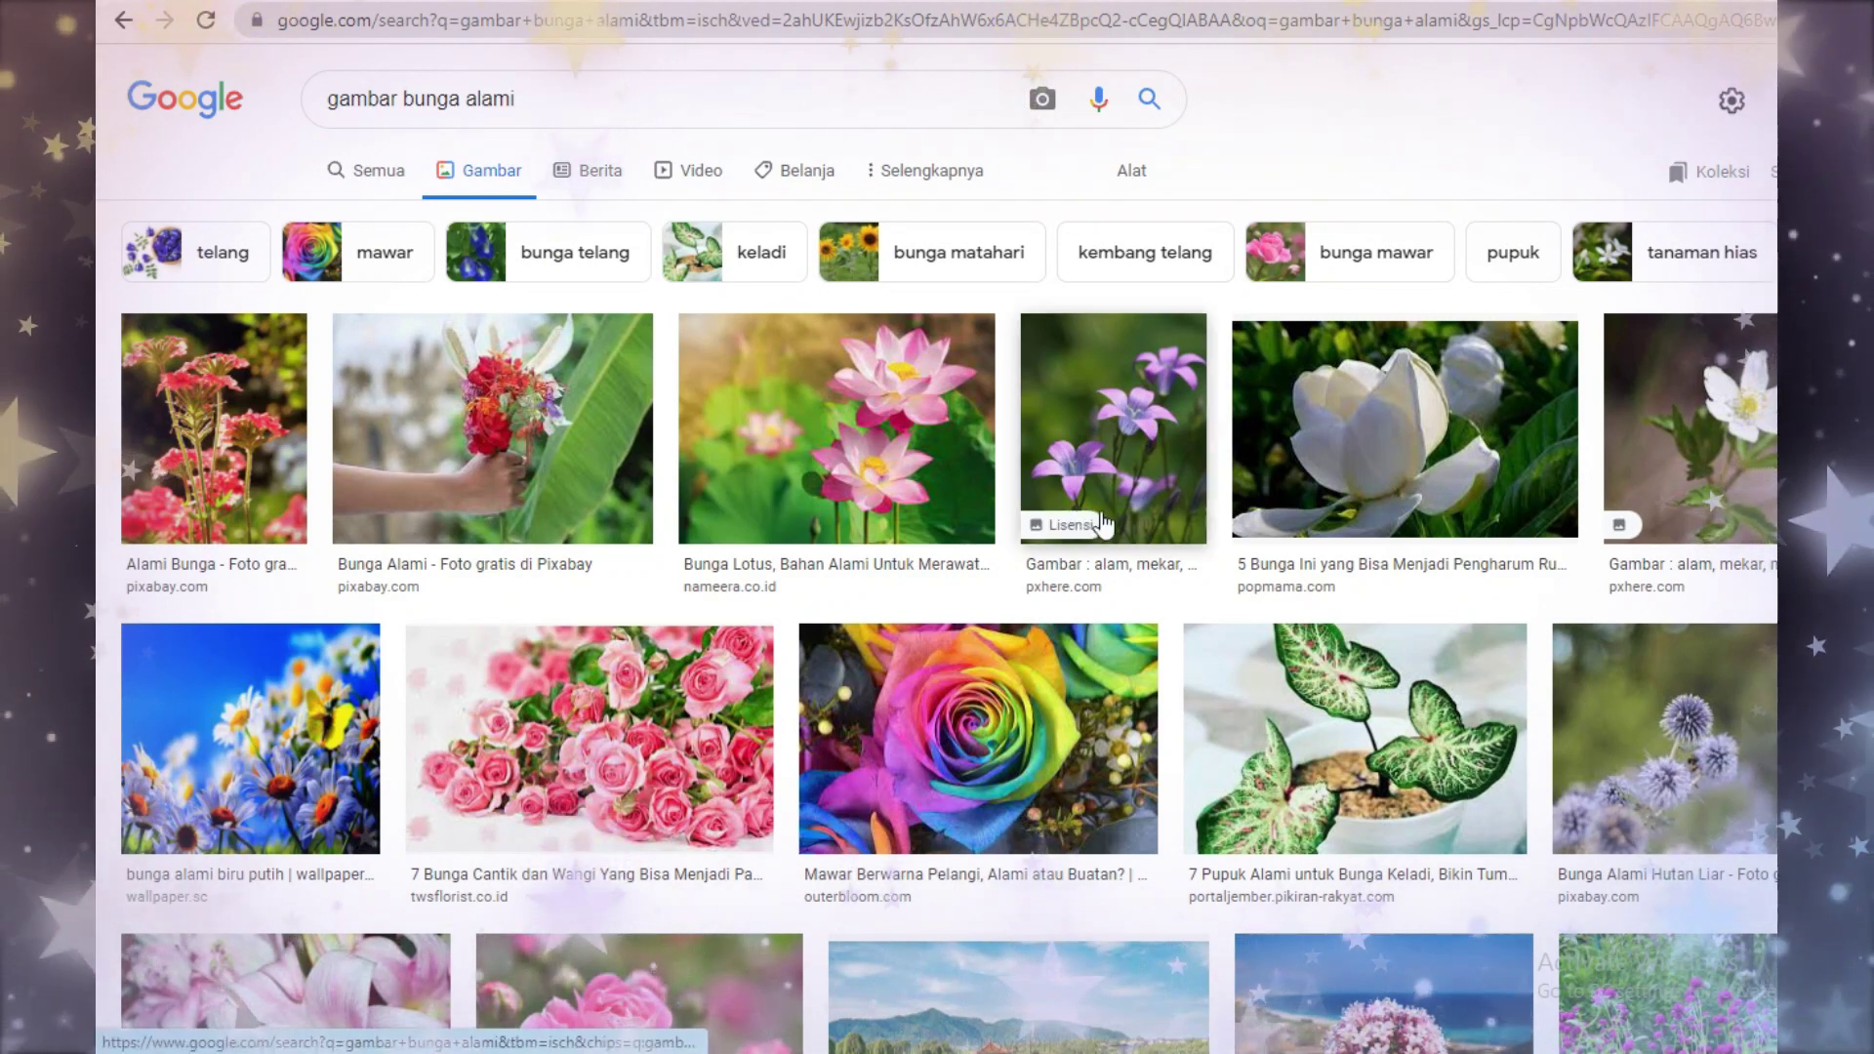
scroll(1113, 439, down, 3)
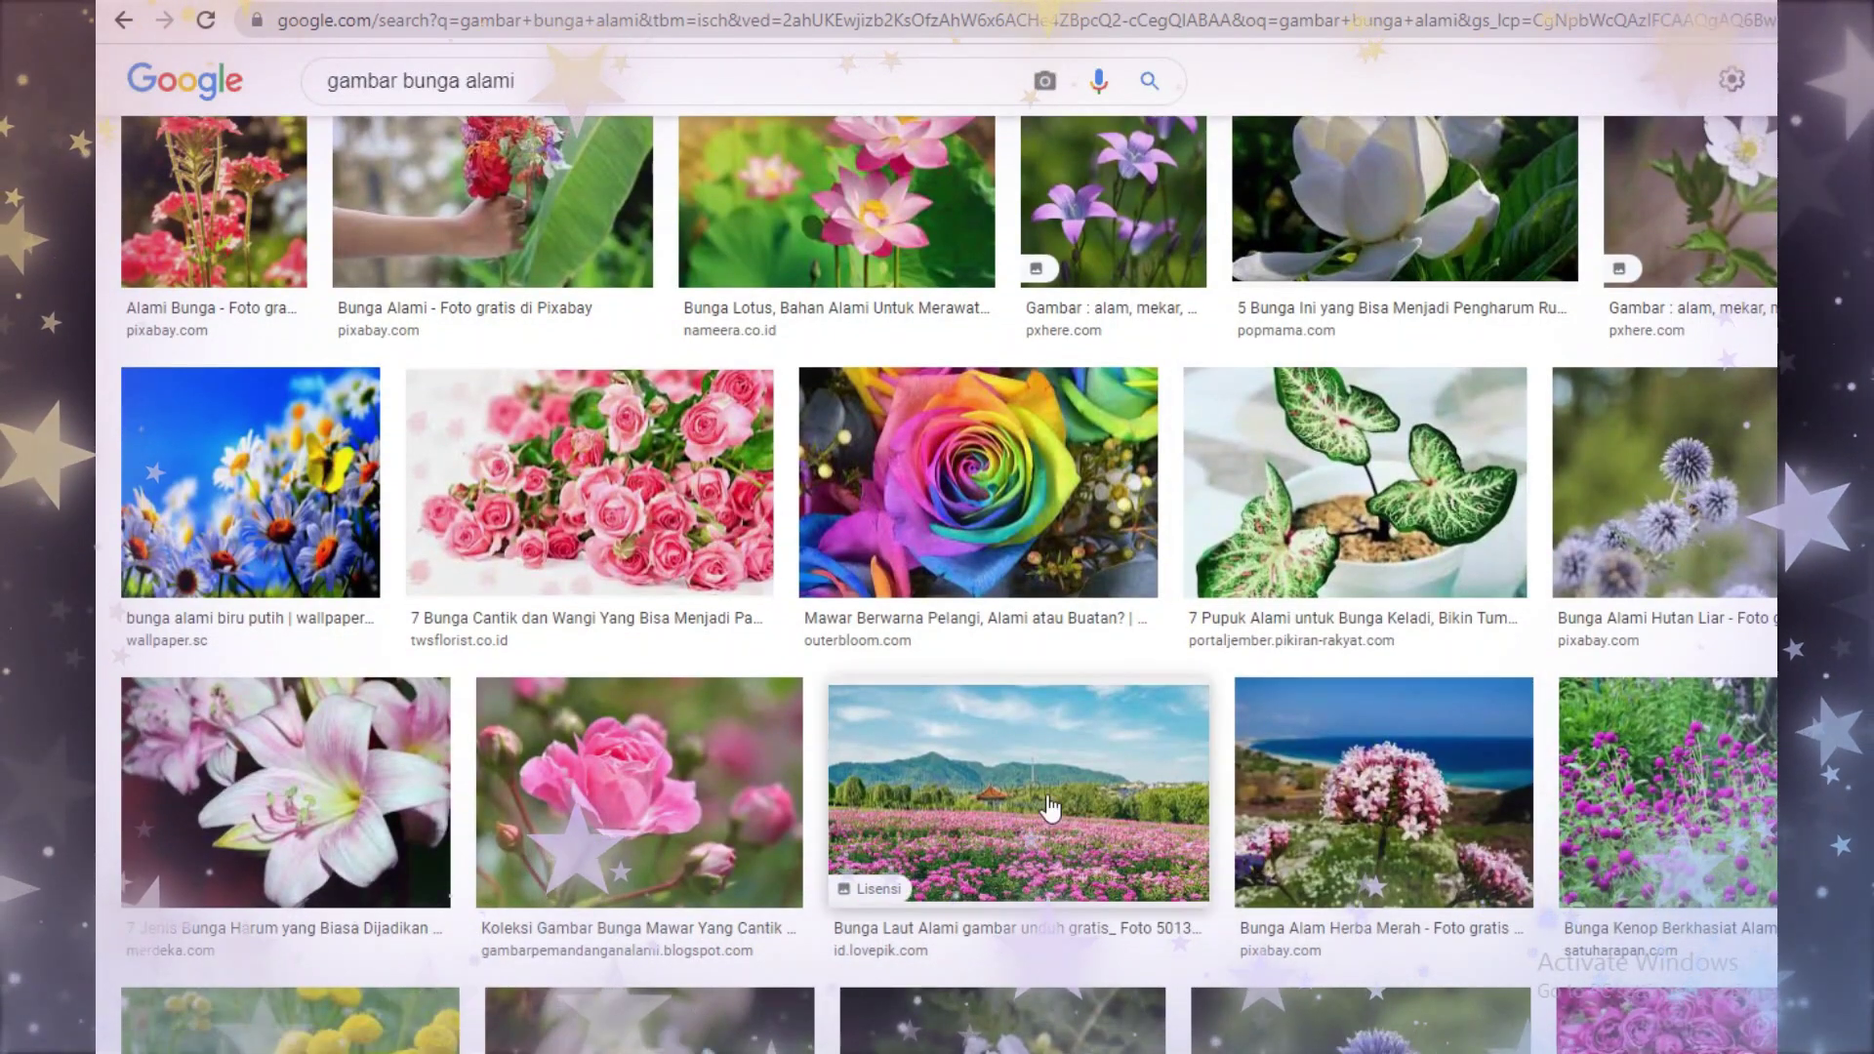
scroll(1071, 774, down, 1)
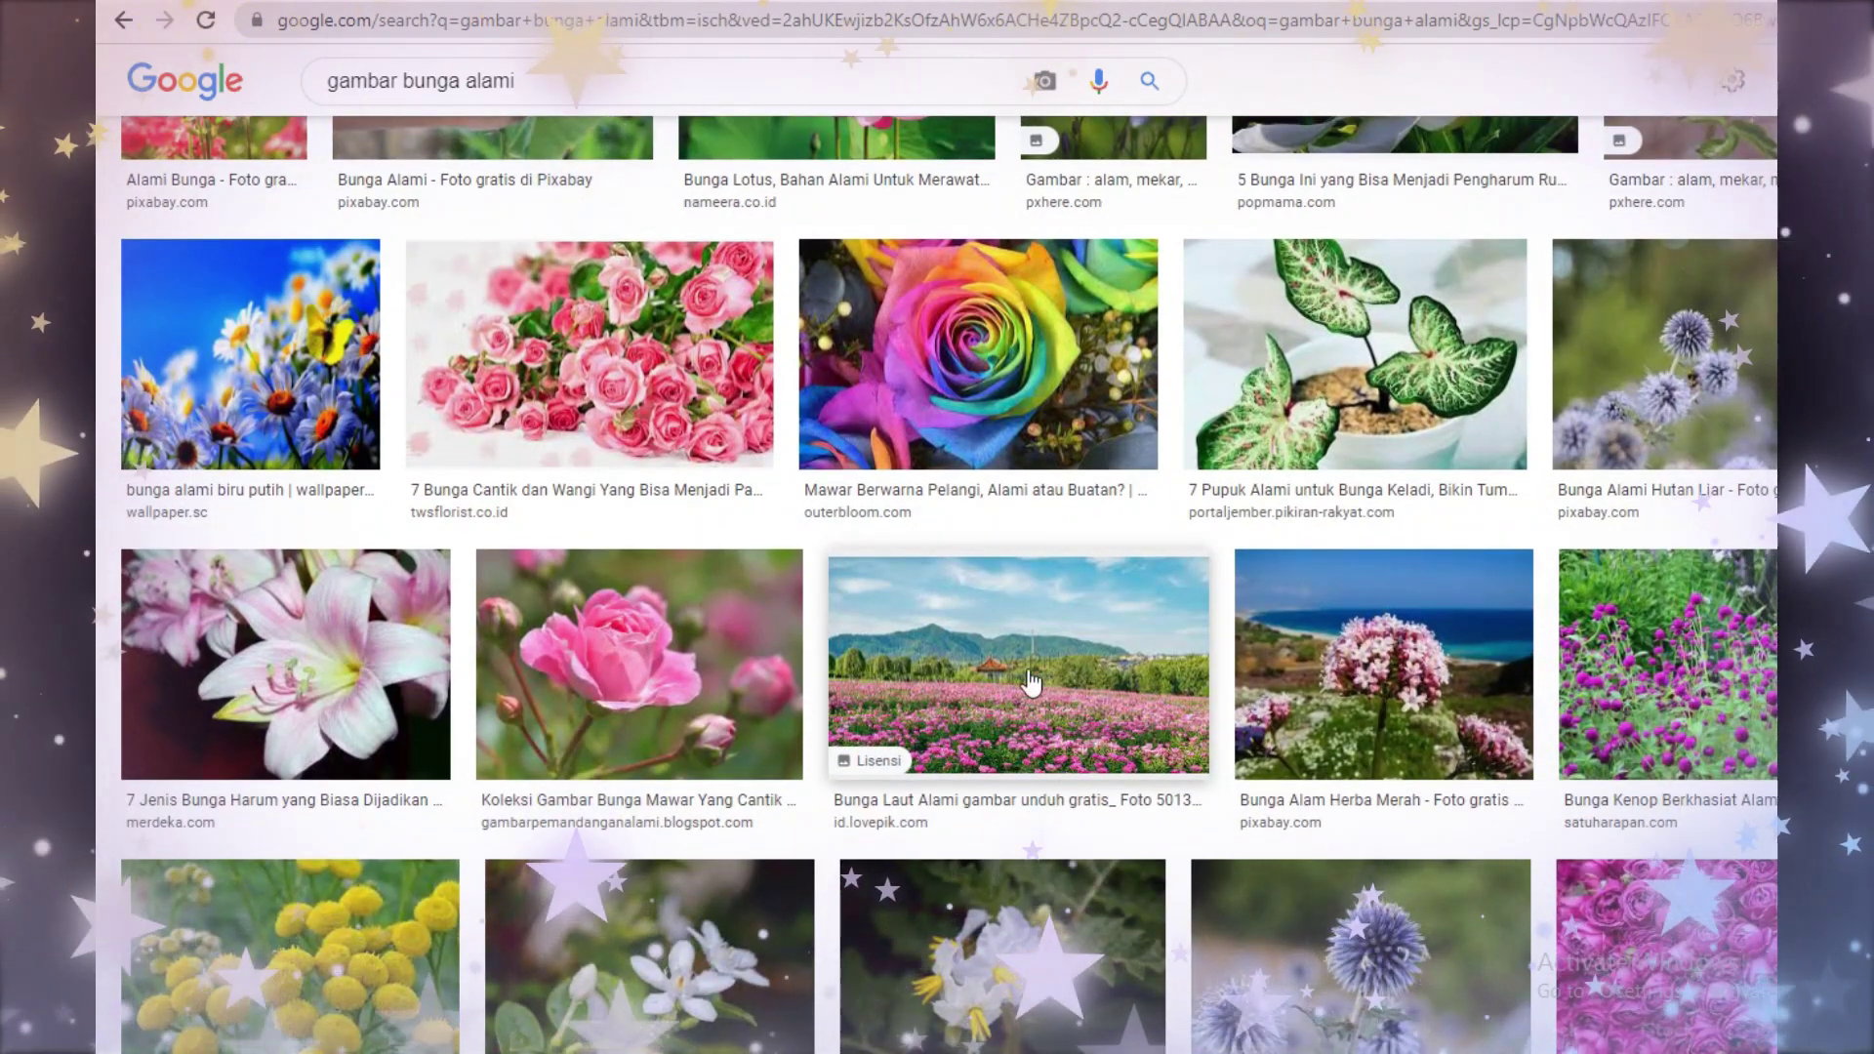
Step: Save the yellow flower field image to Downloads as bunga alami.jpg
click(1022, 672)
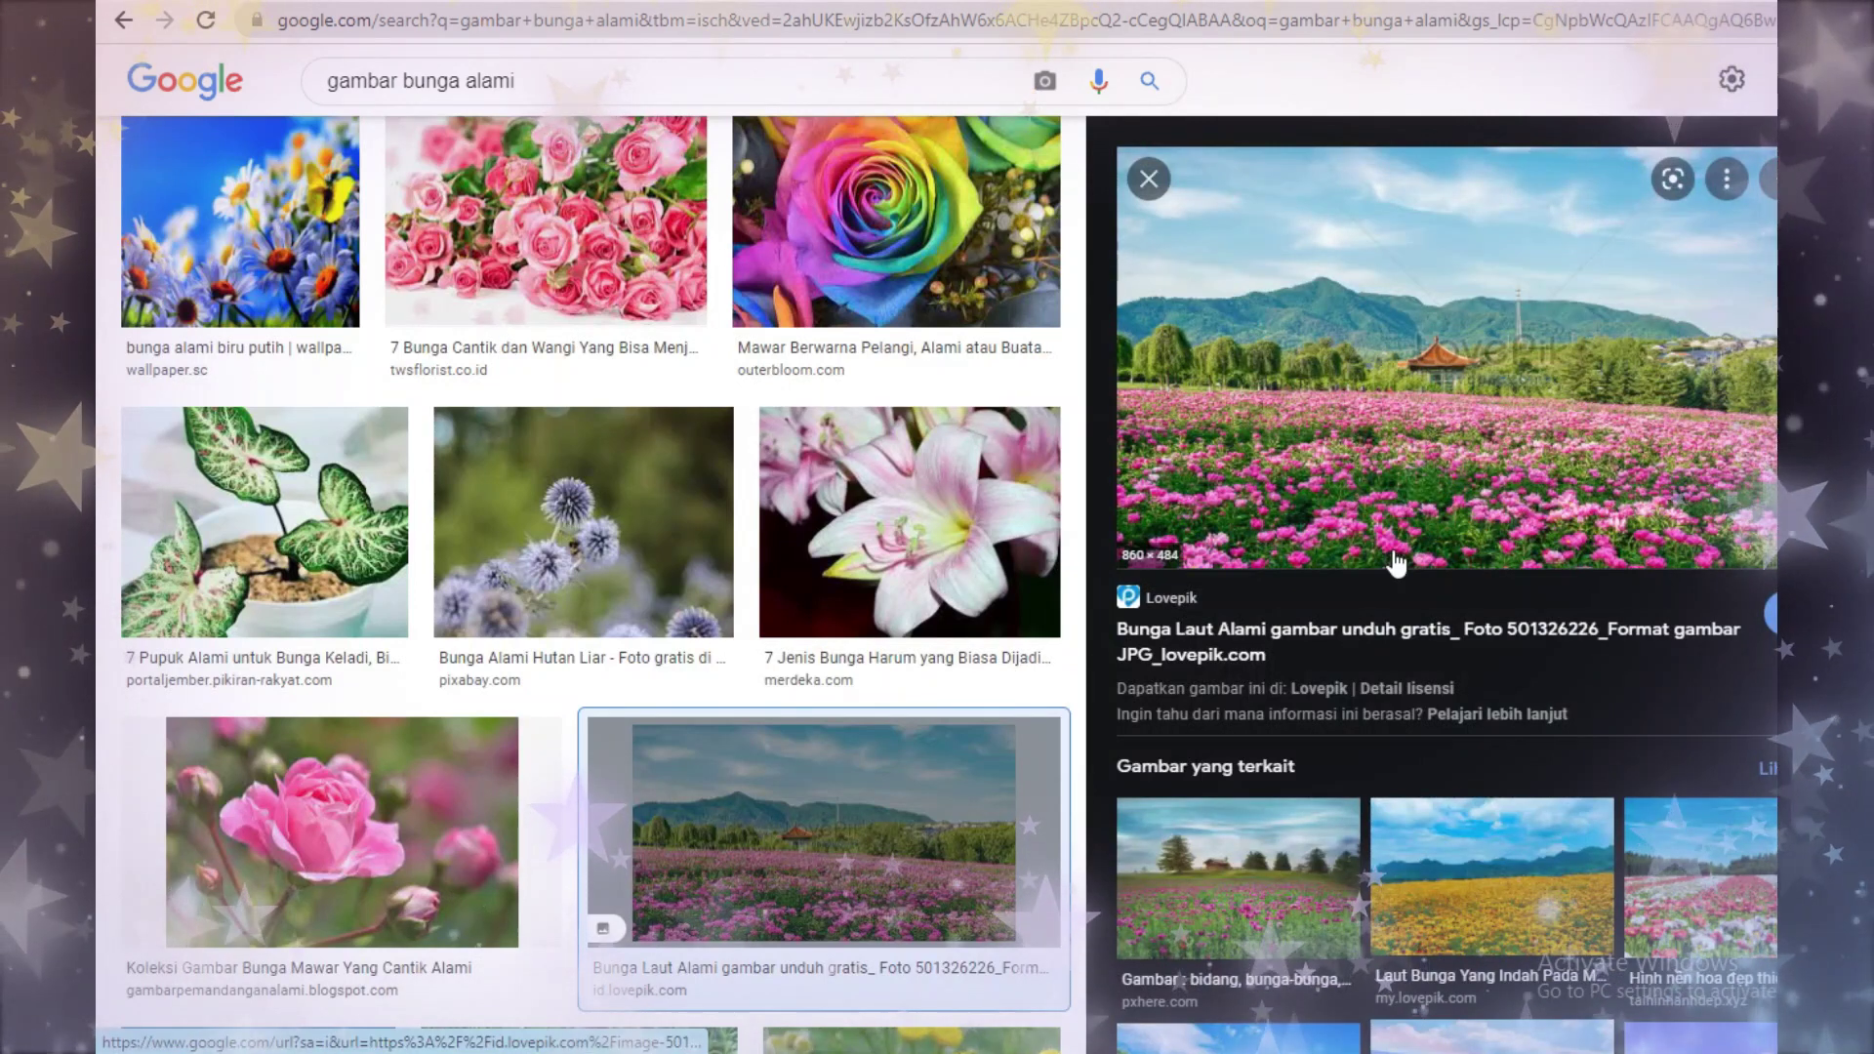
click(1499, 874)
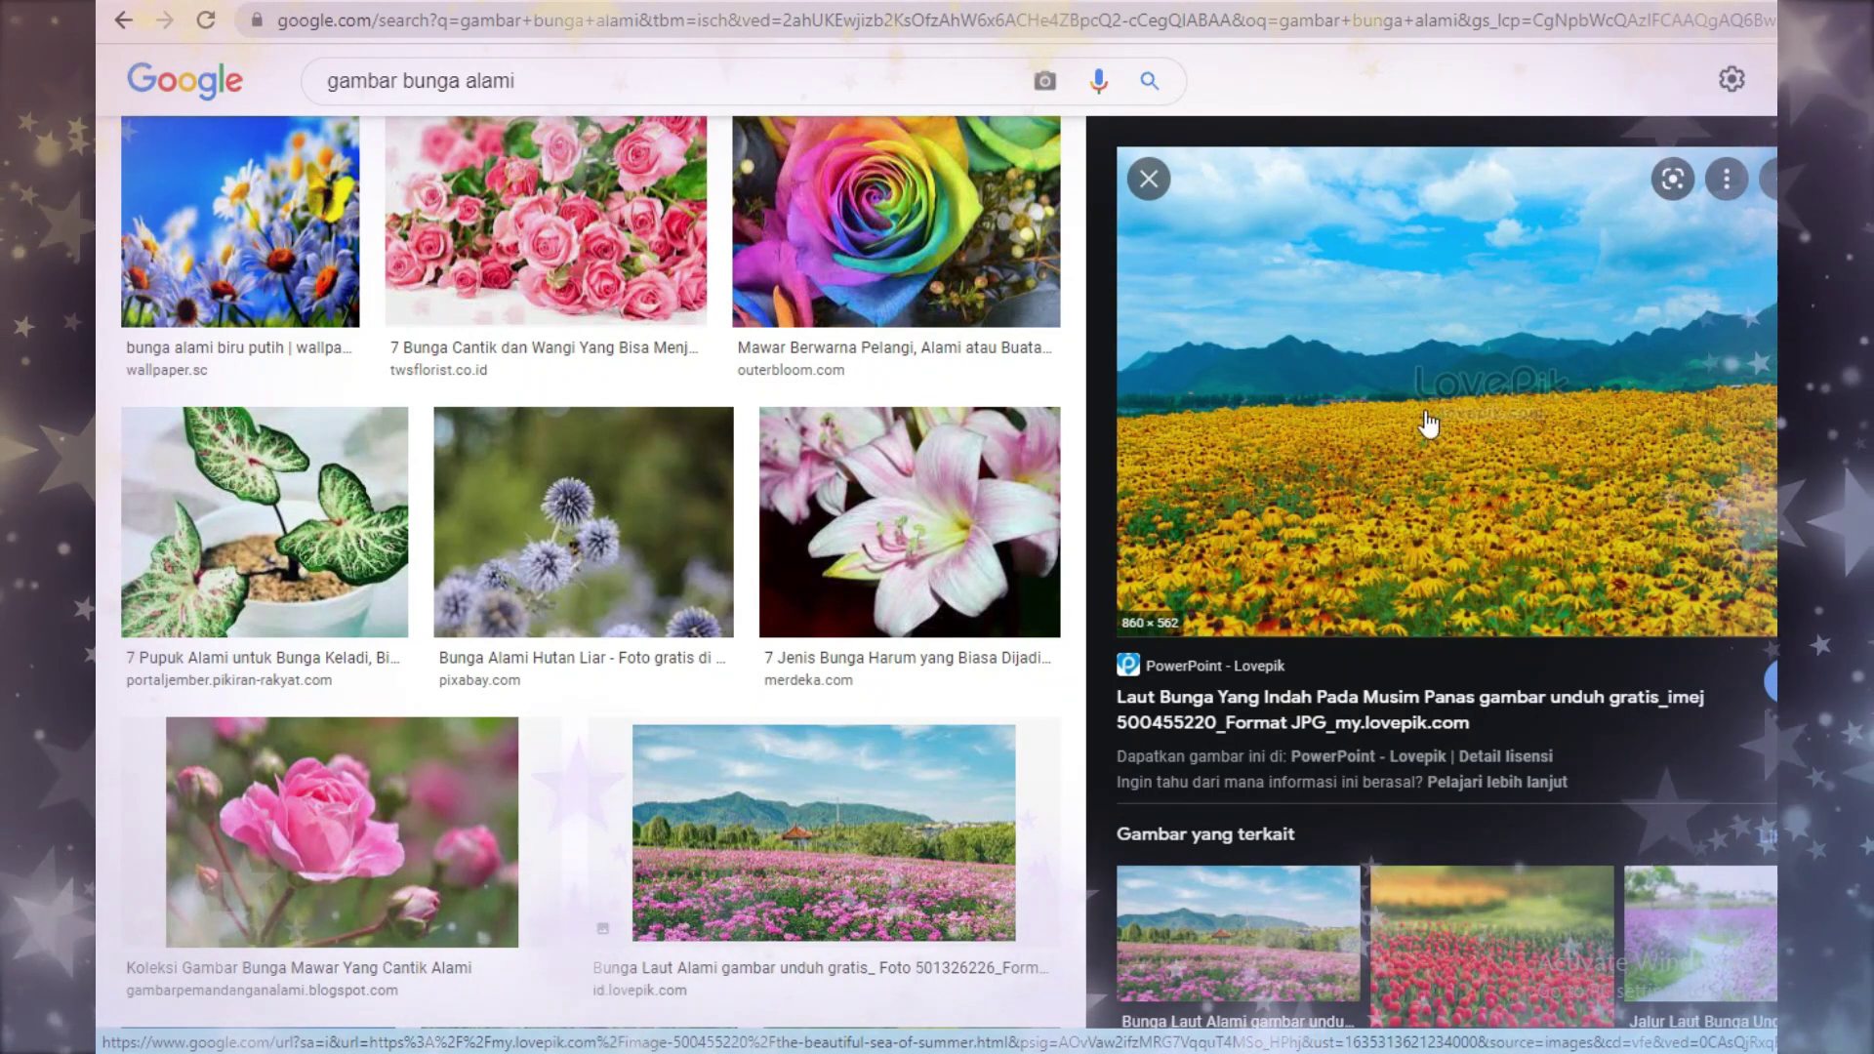
right_click(1429, 380)
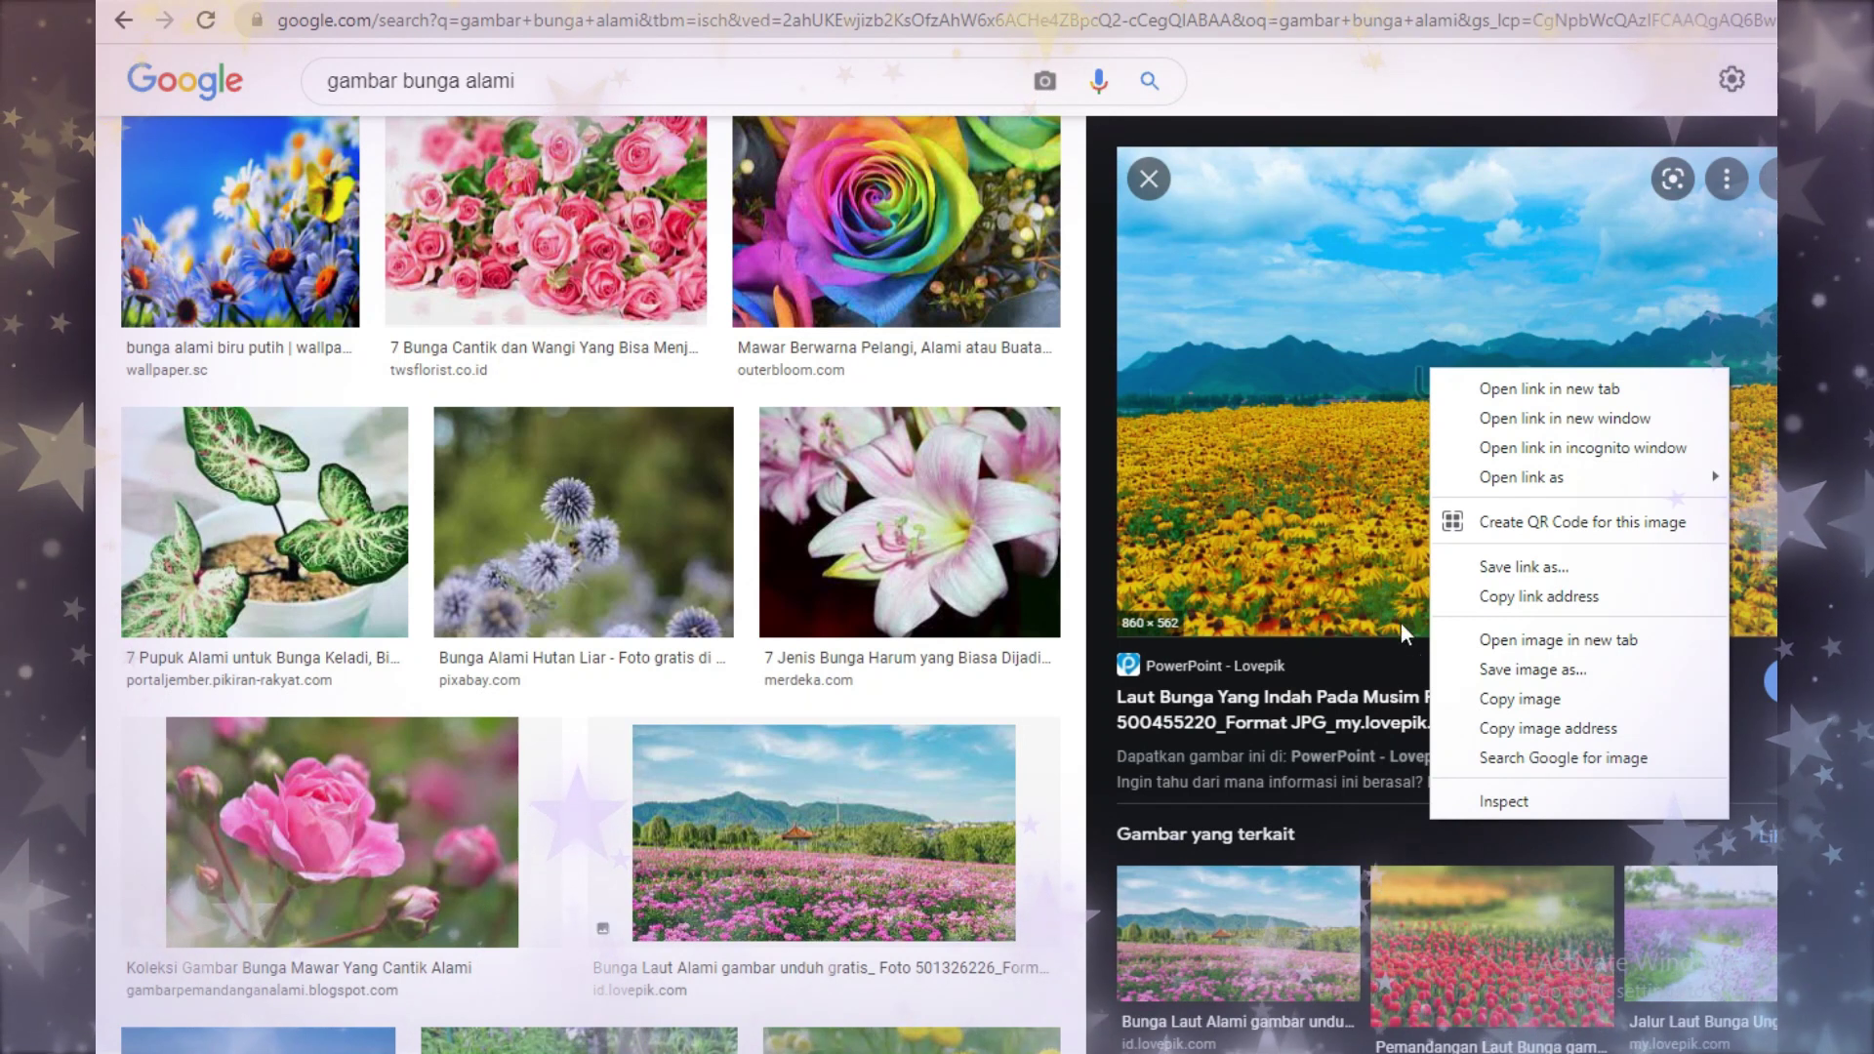
click(1527, 670)
text(bunga alami)
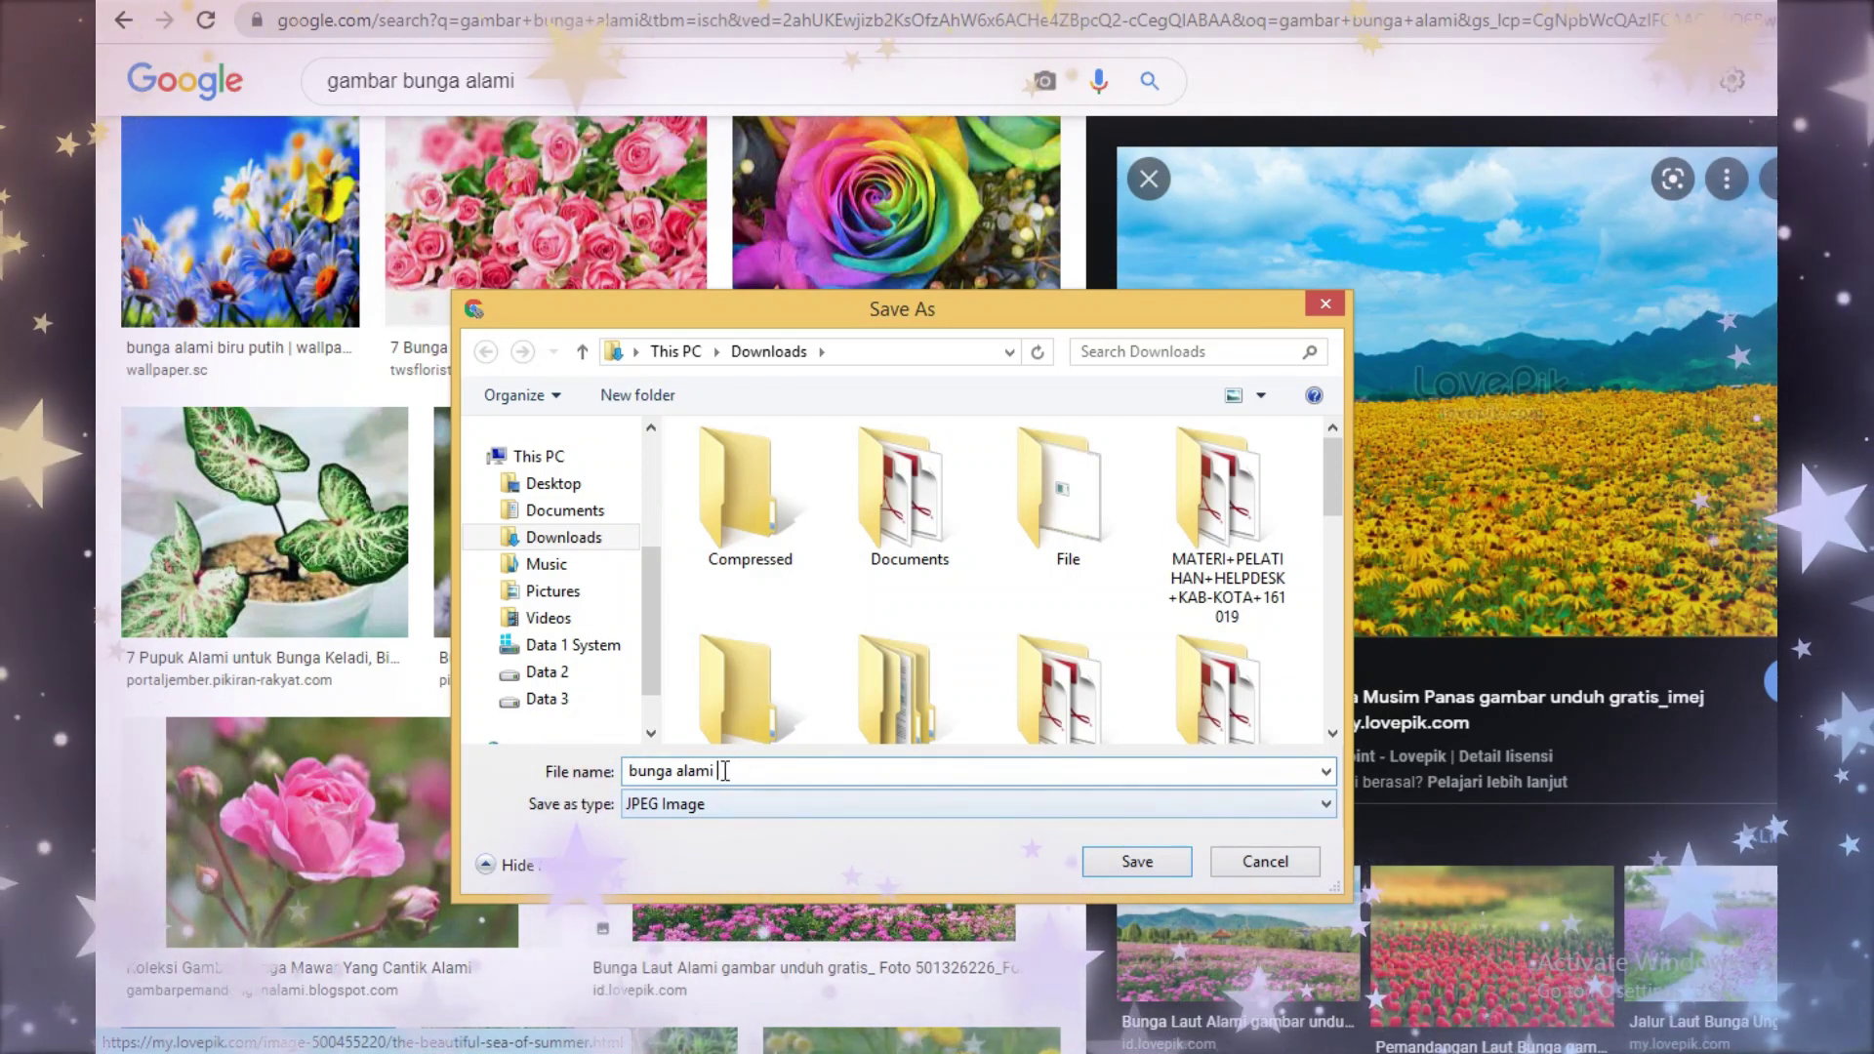
click(1121, 862)
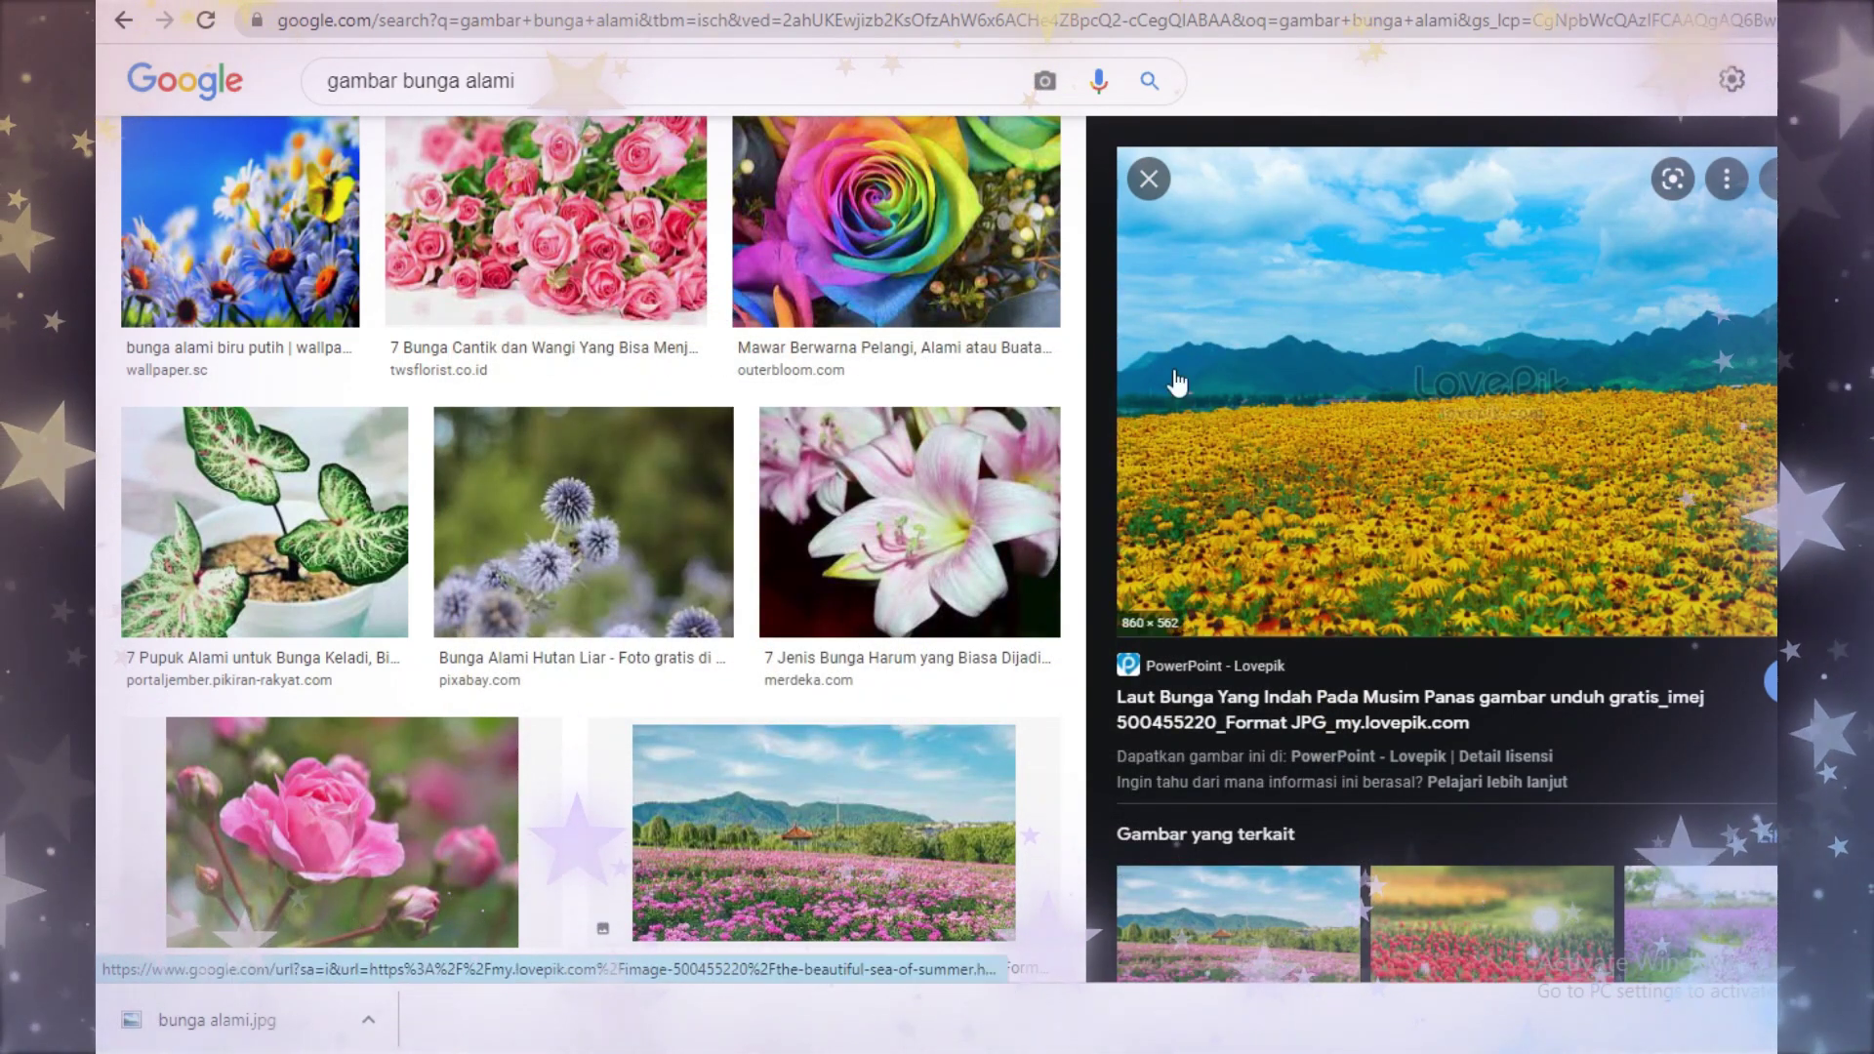
Step: Search Google Images for 'ukuran baner yutub'
drag(555, 82, 310, 84)
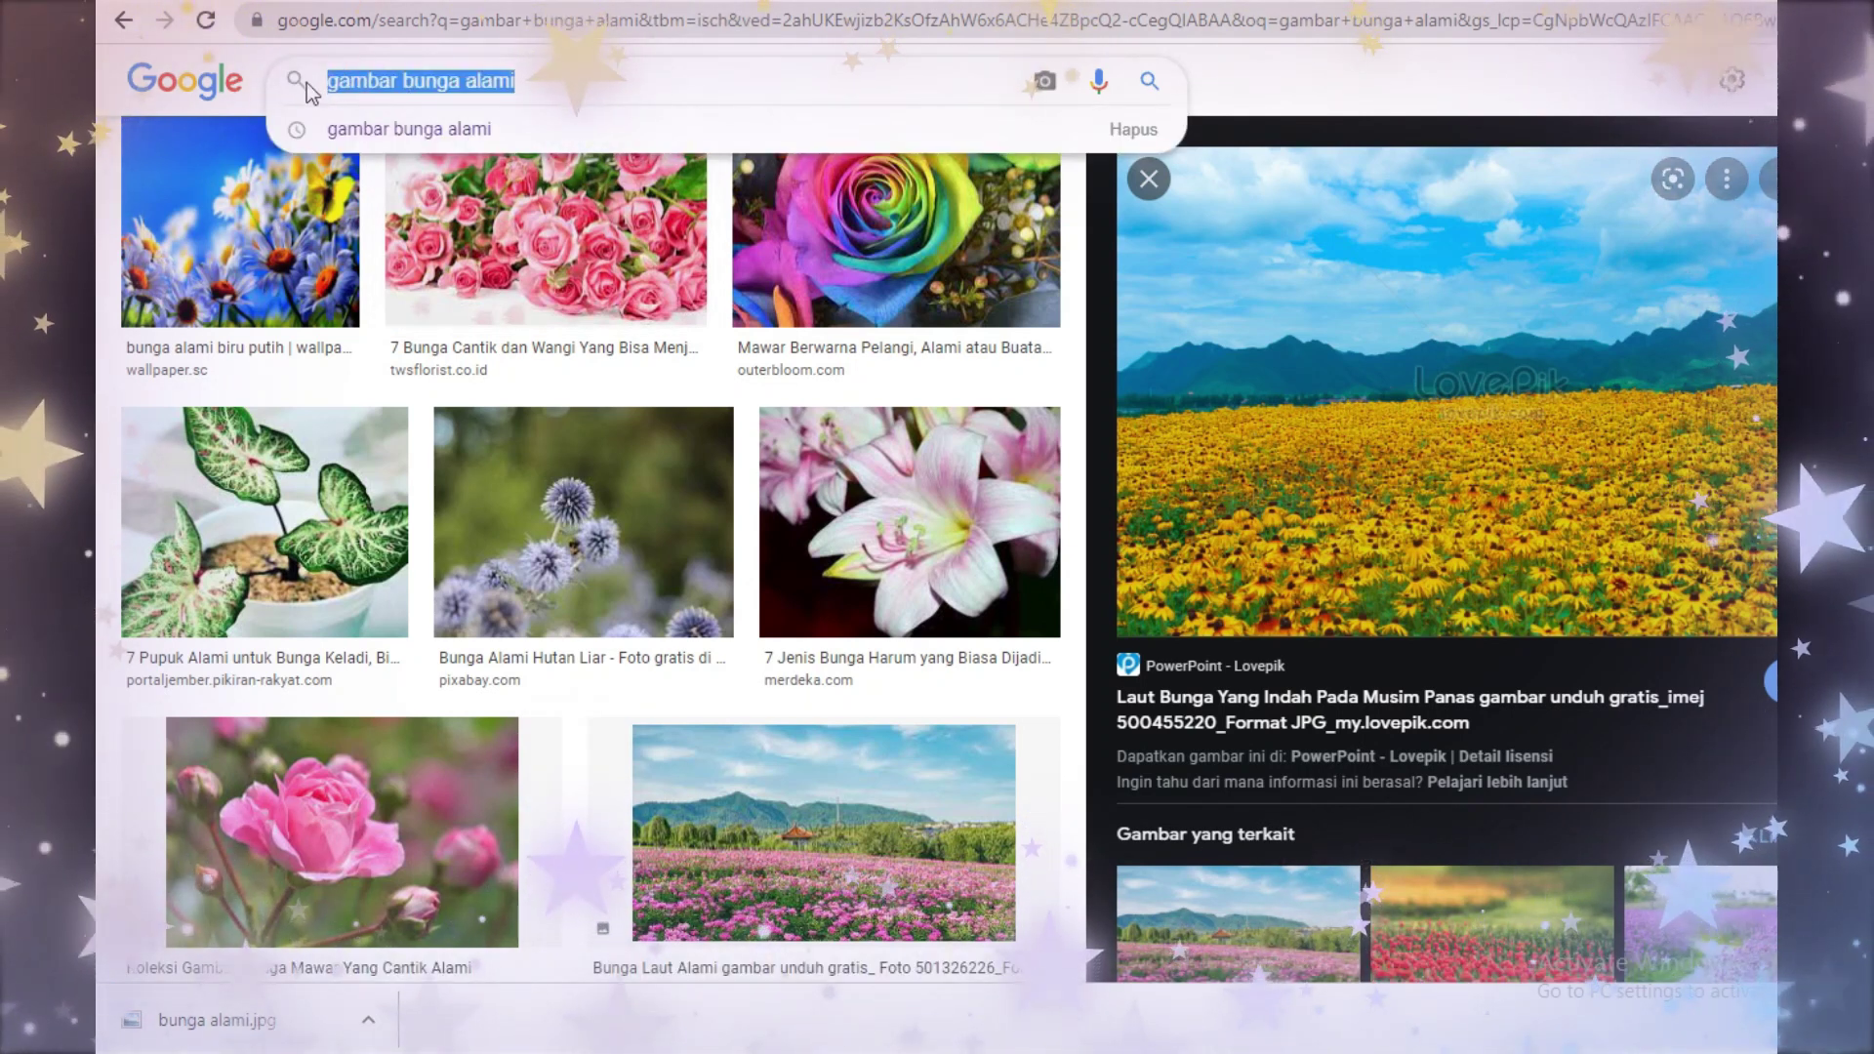
text(ukuran b)
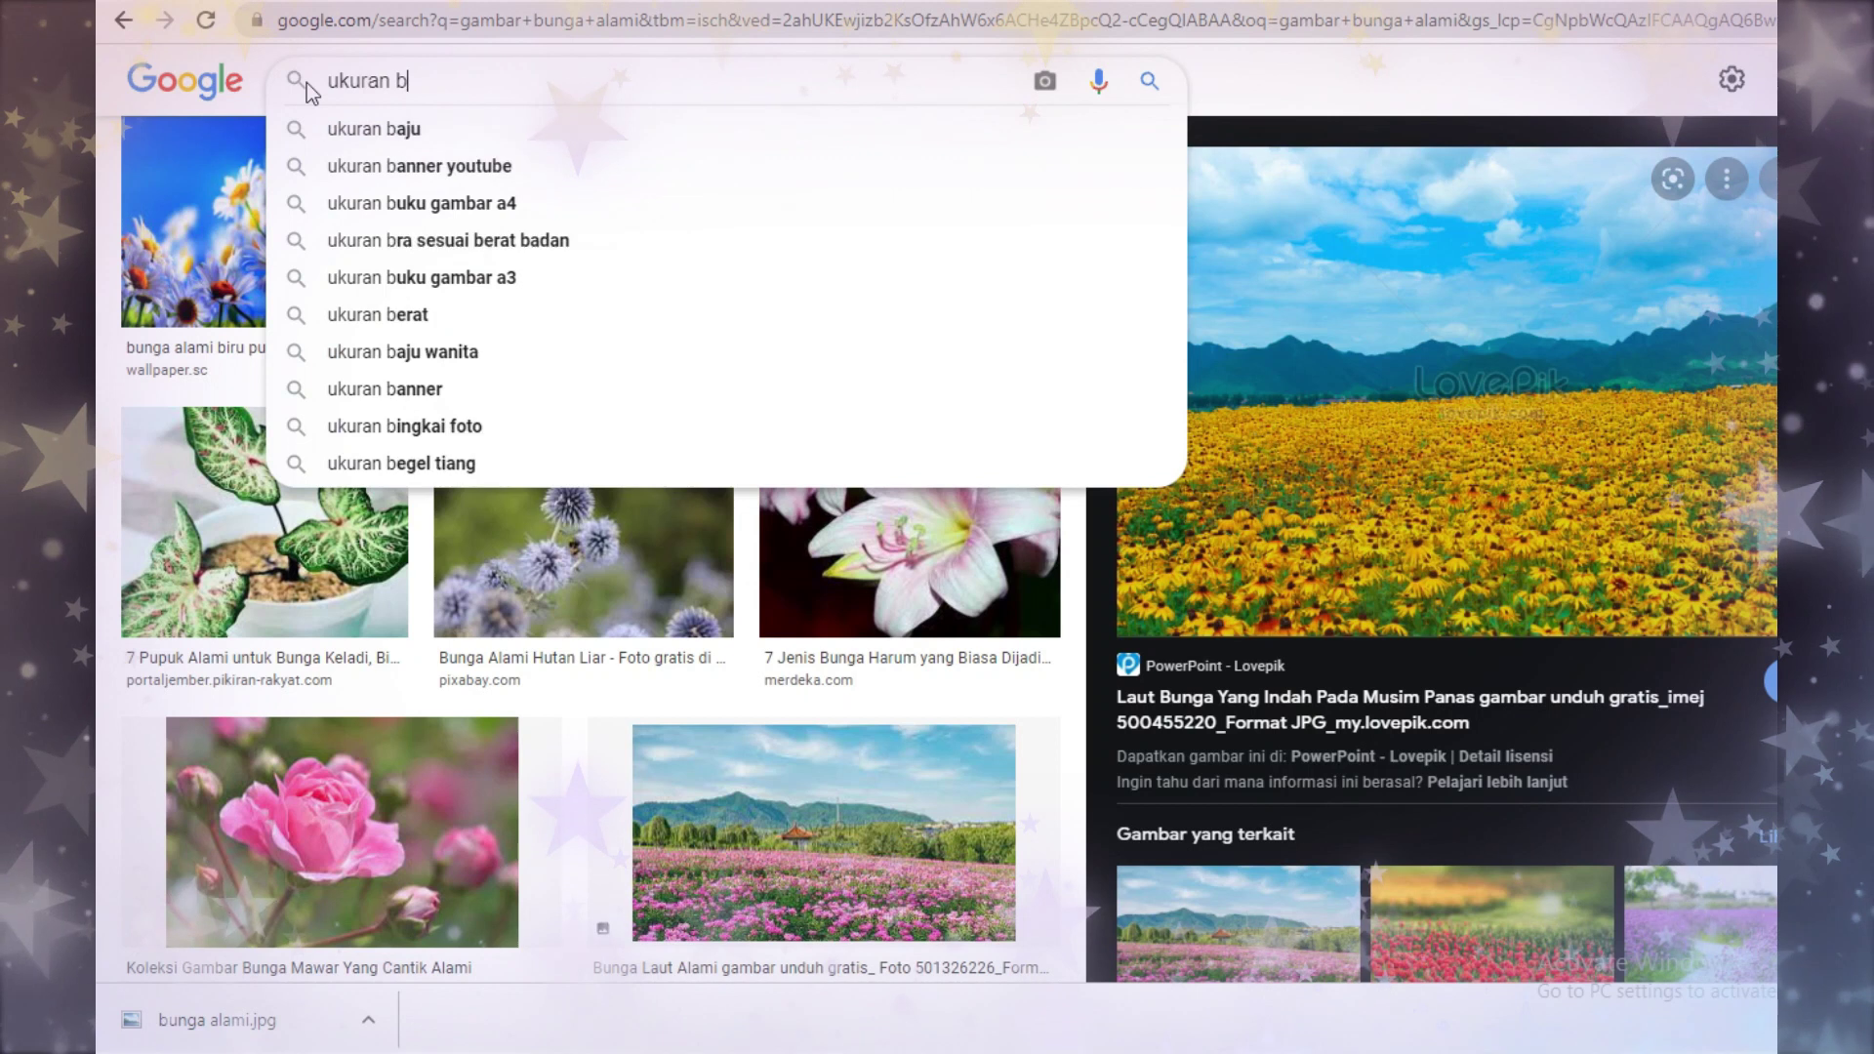
text(aner yutub)
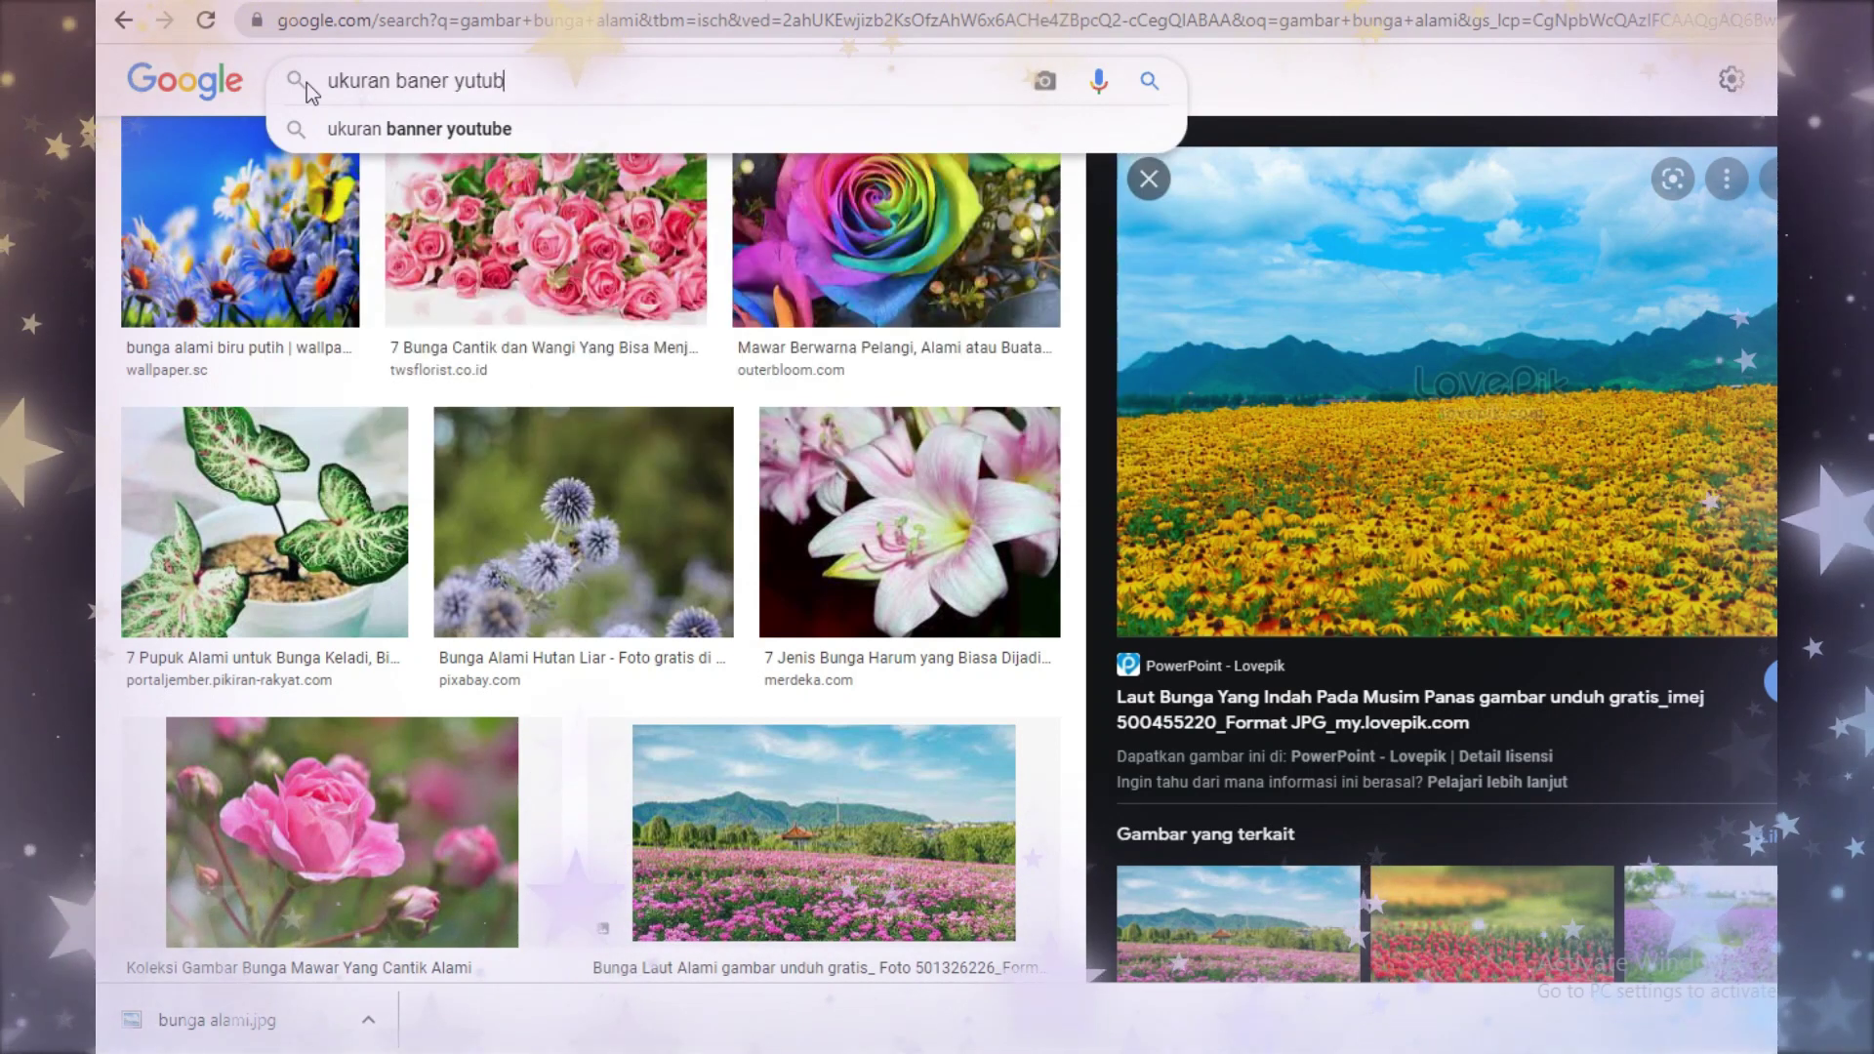
key(Return)
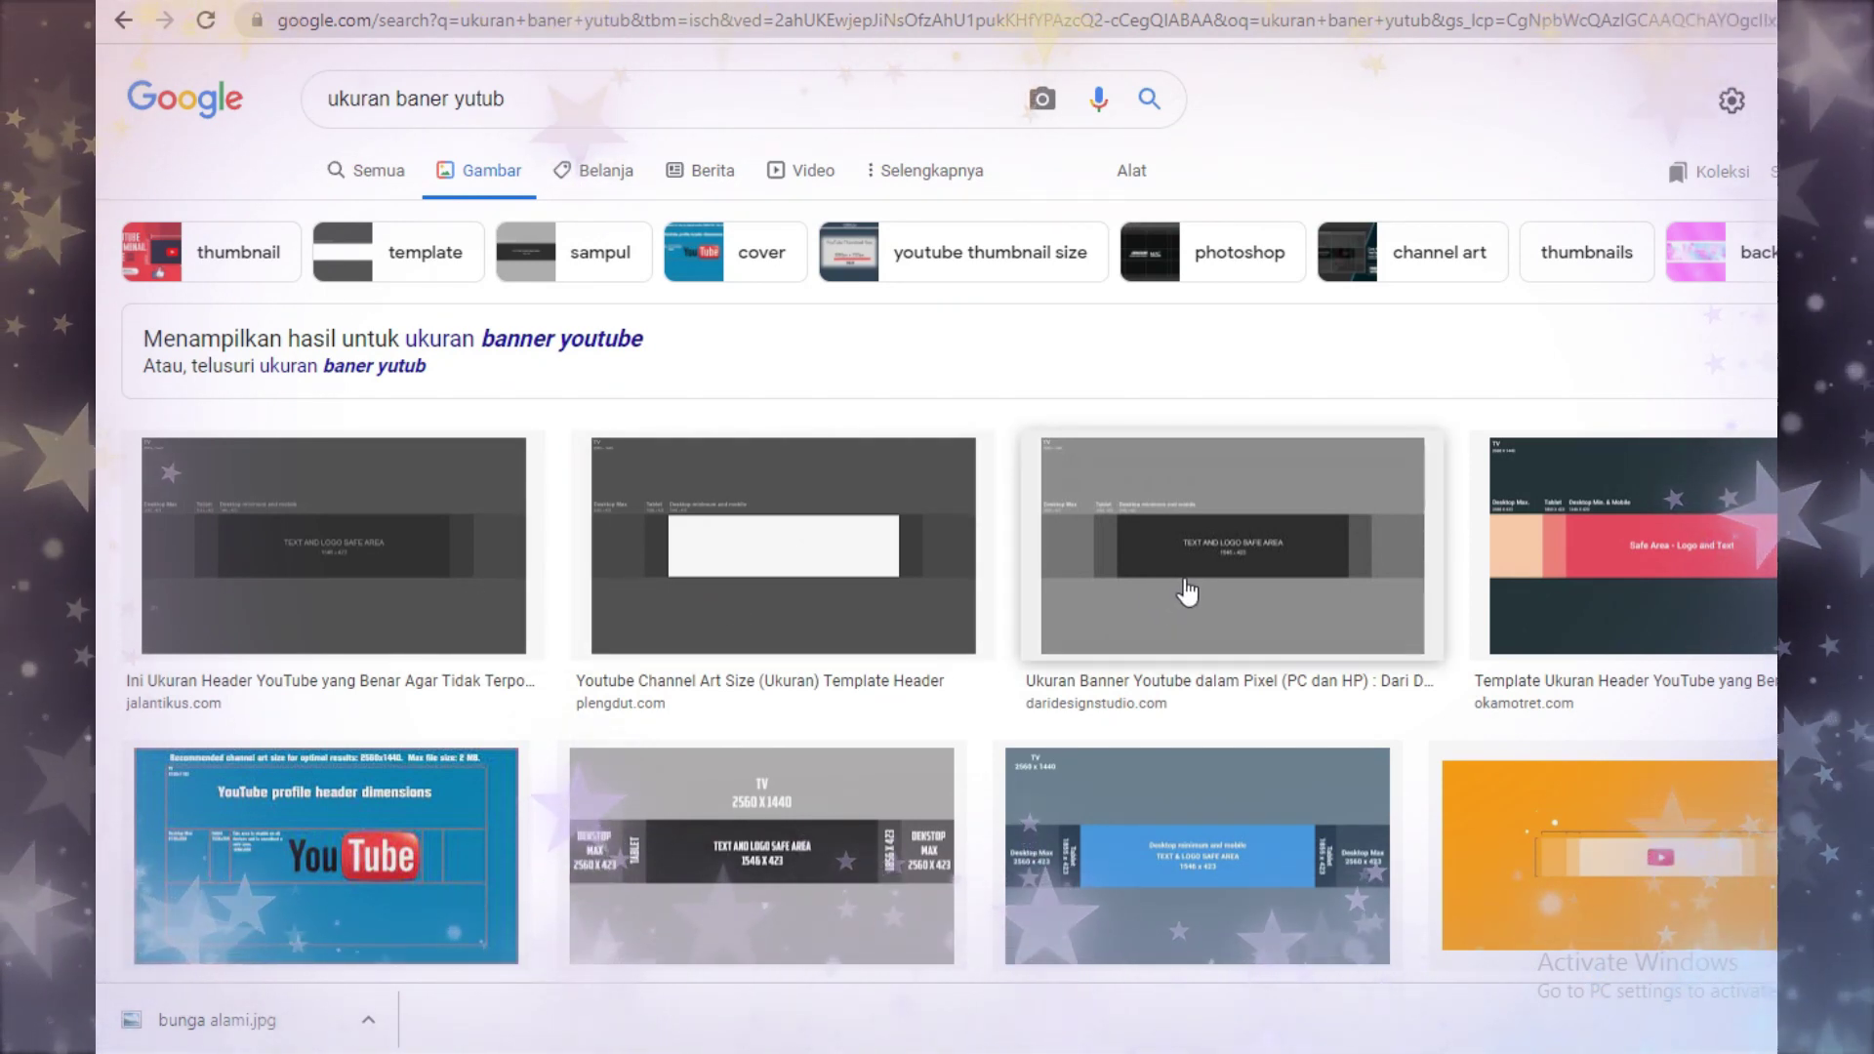
Step: Save the Safe Area banner template to Downloads as ukuran baner yutub.jpg
click(1598, 553)
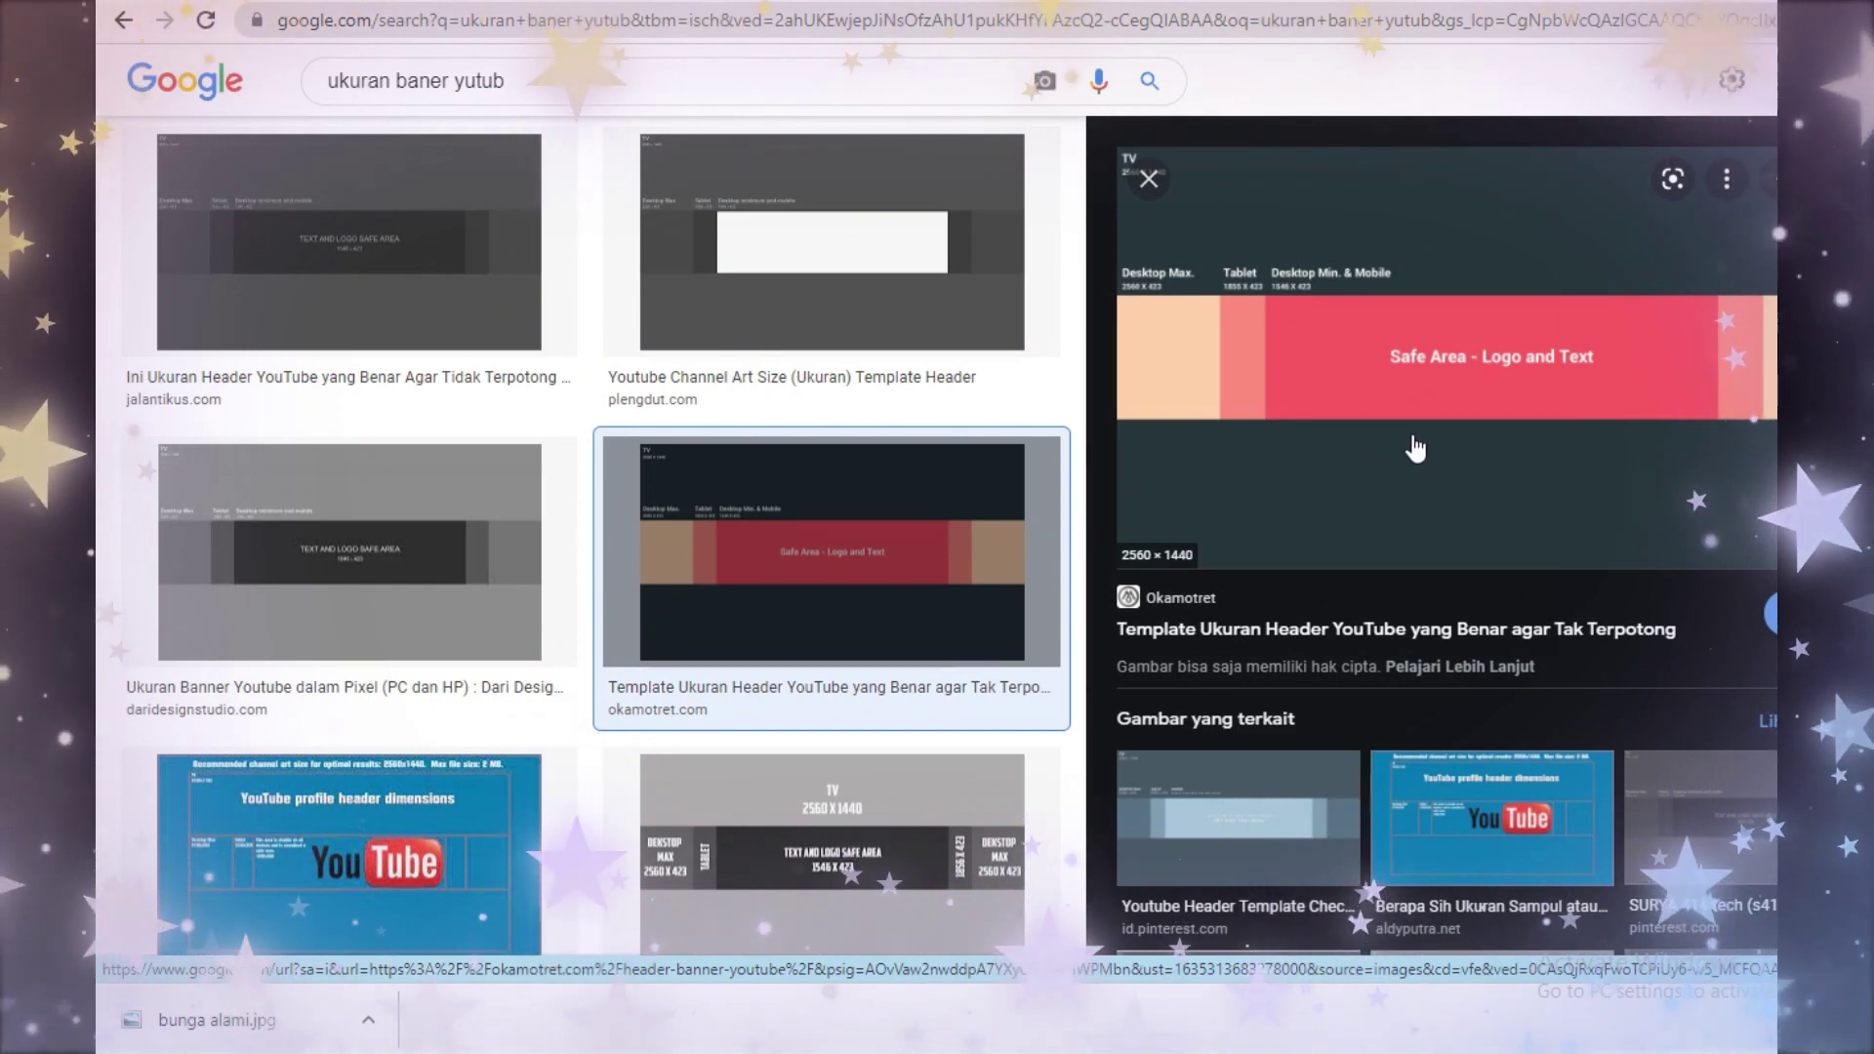
right_click(1430, 372)
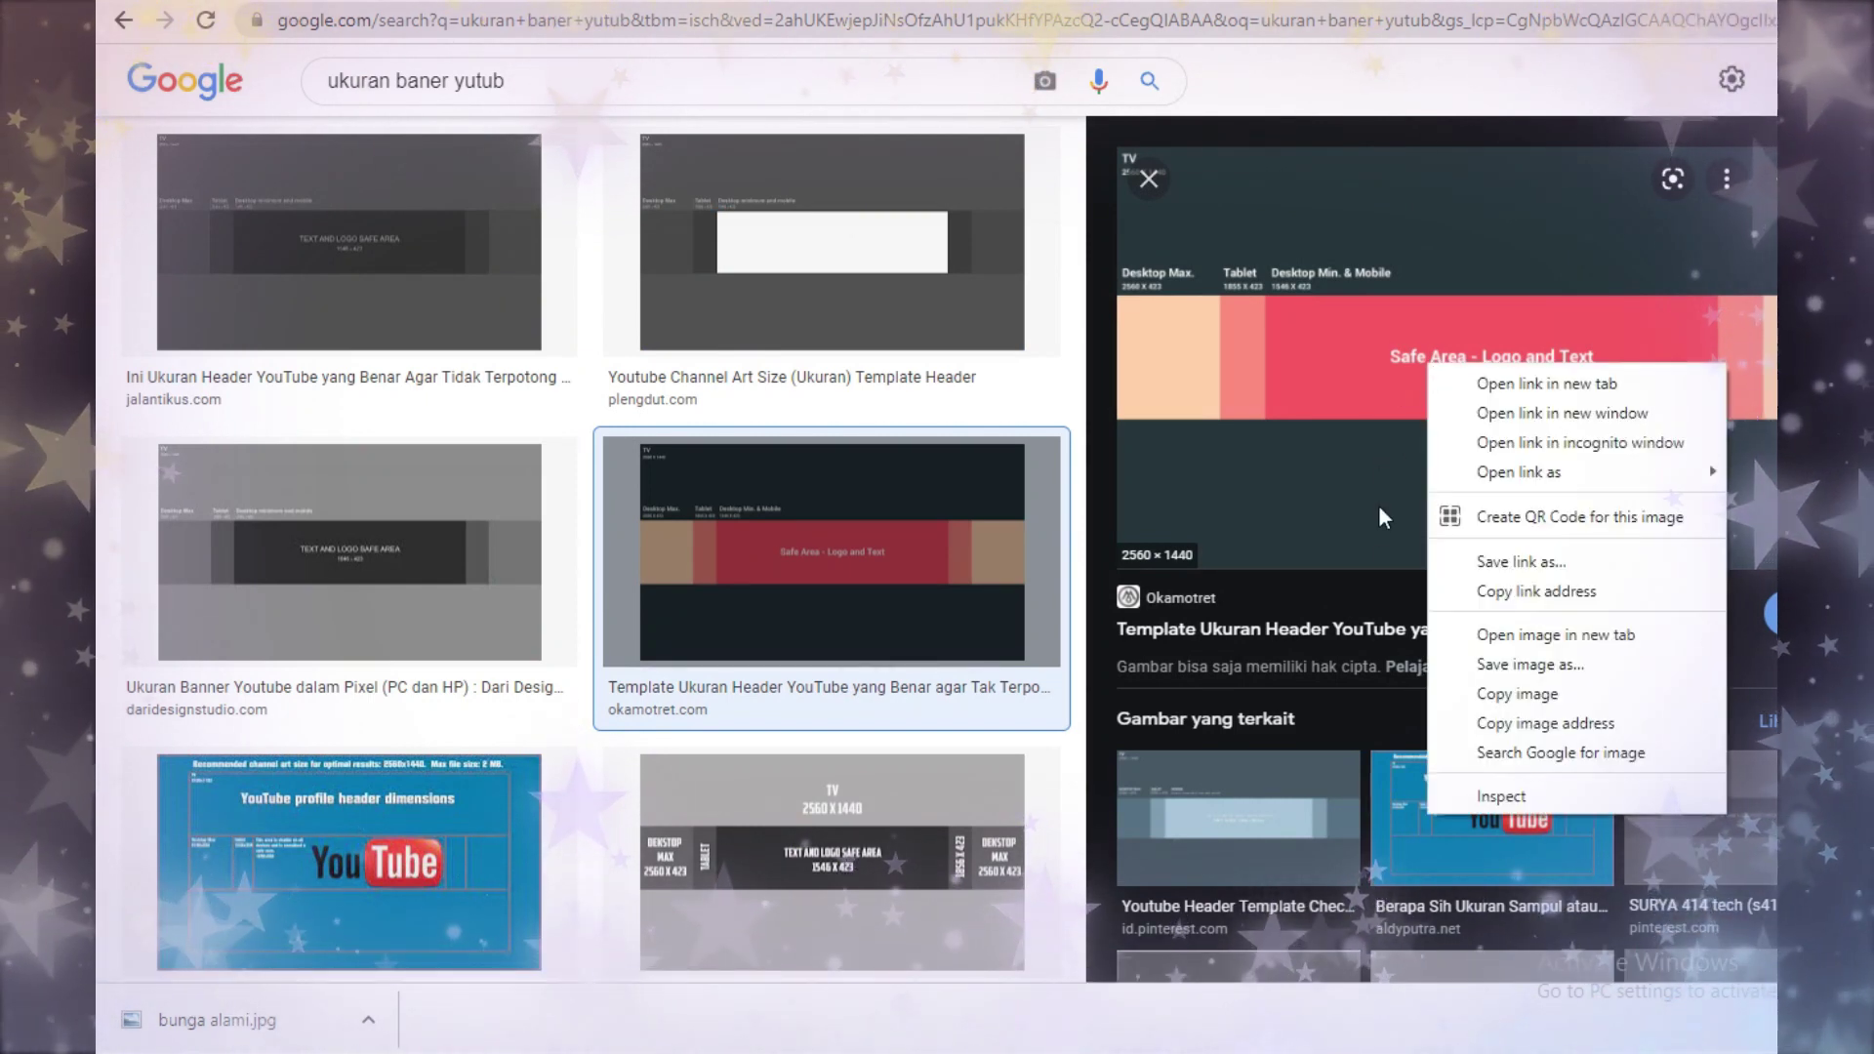
click(1489, 662)
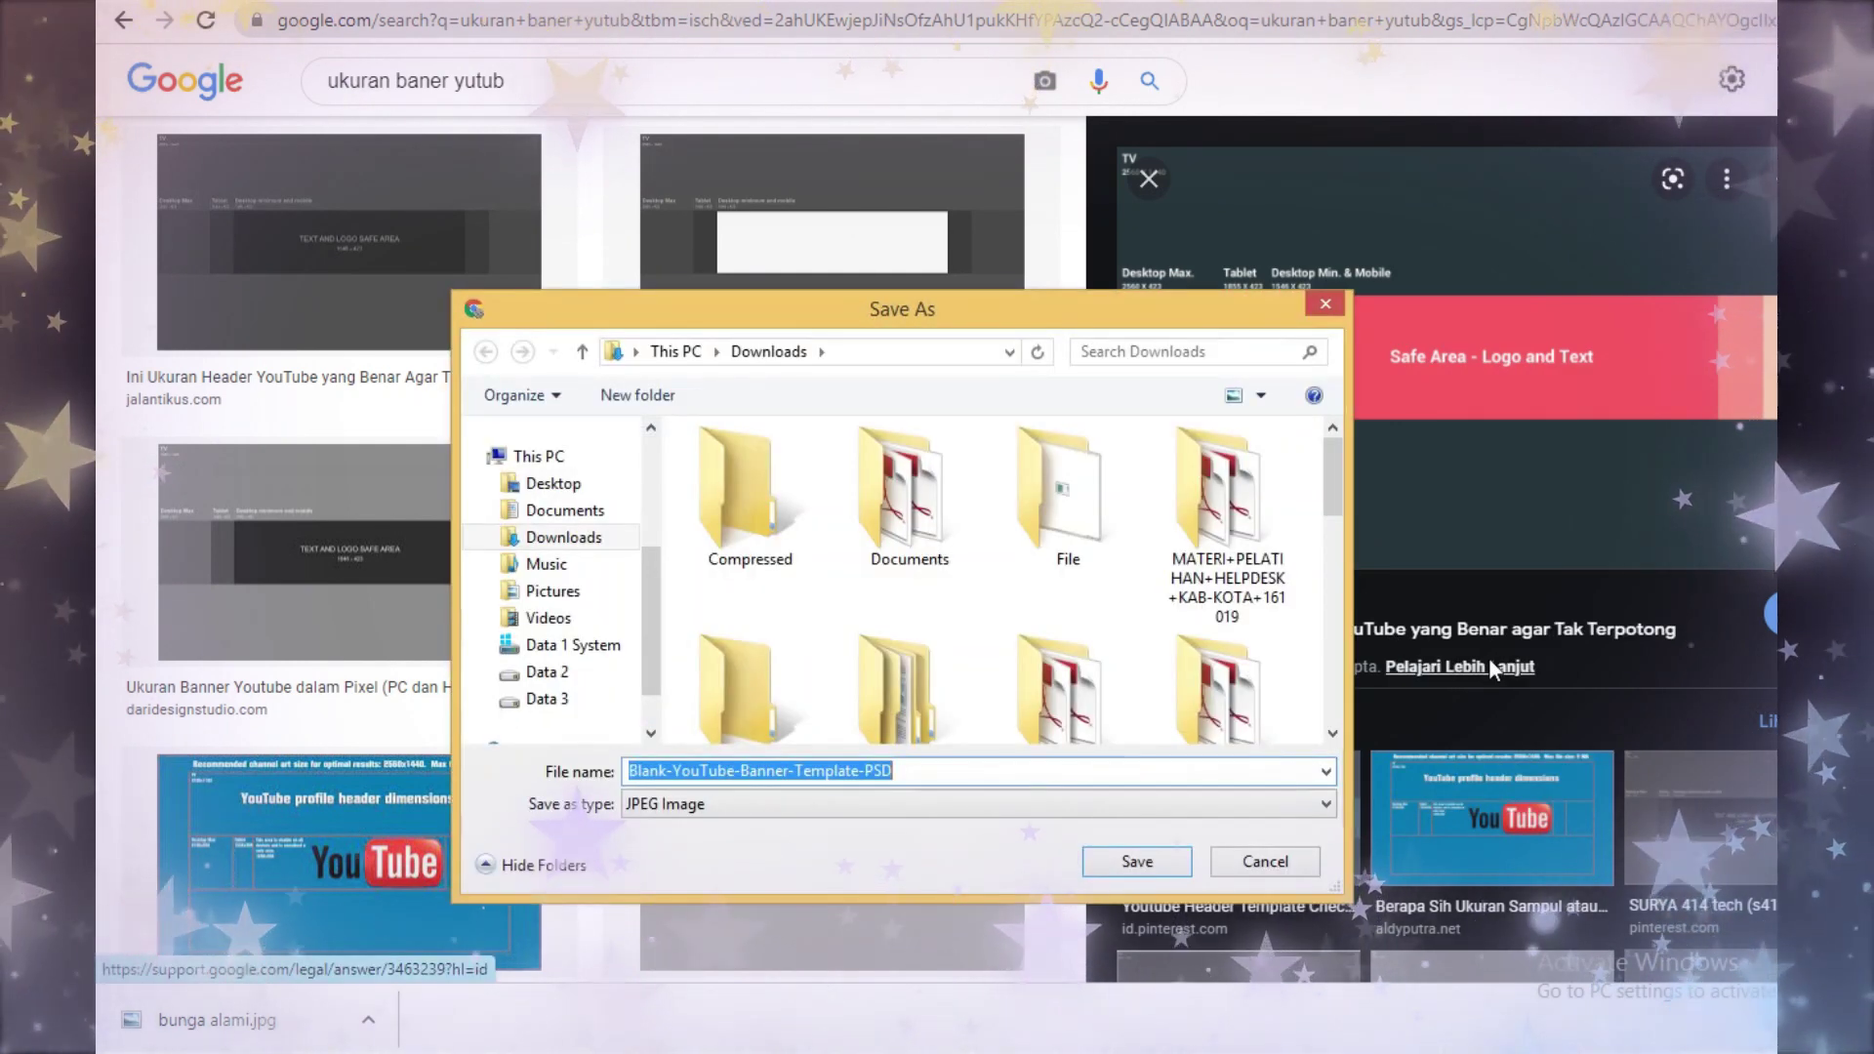
text(ukuran baner yutub)
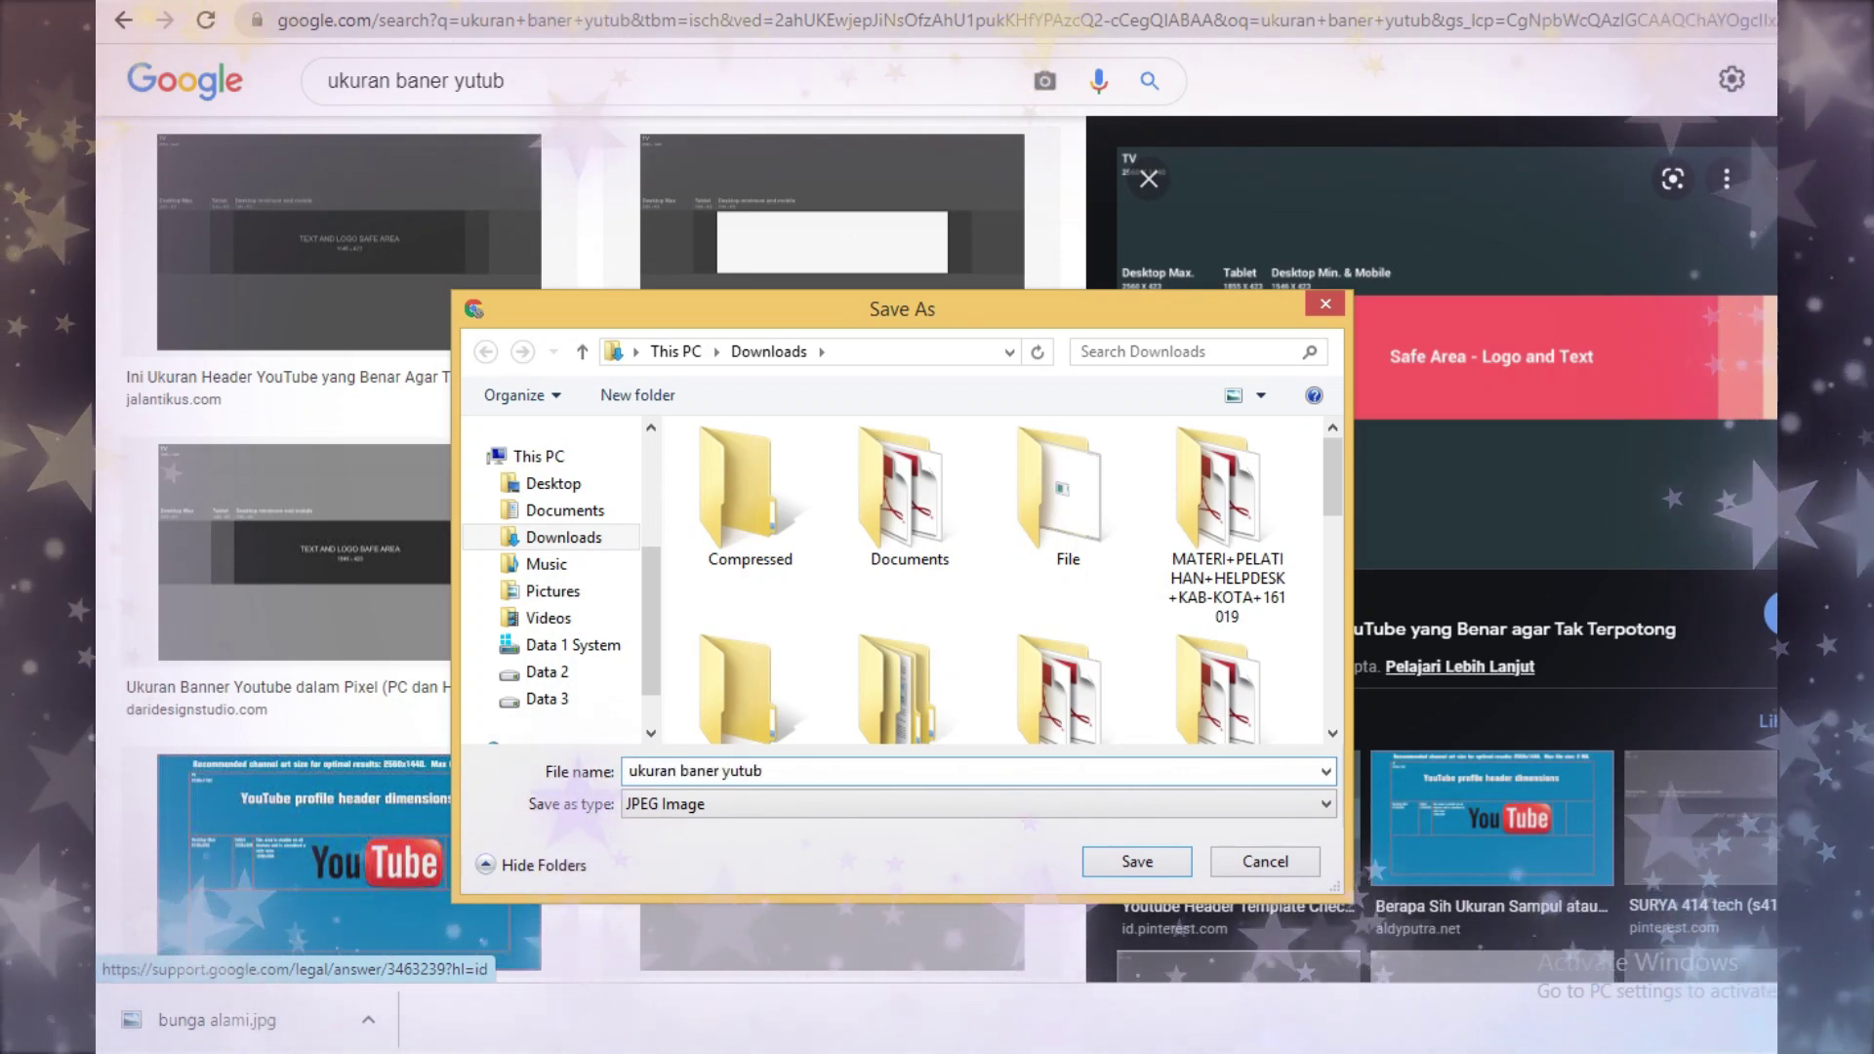
mouse_move(564, 585)
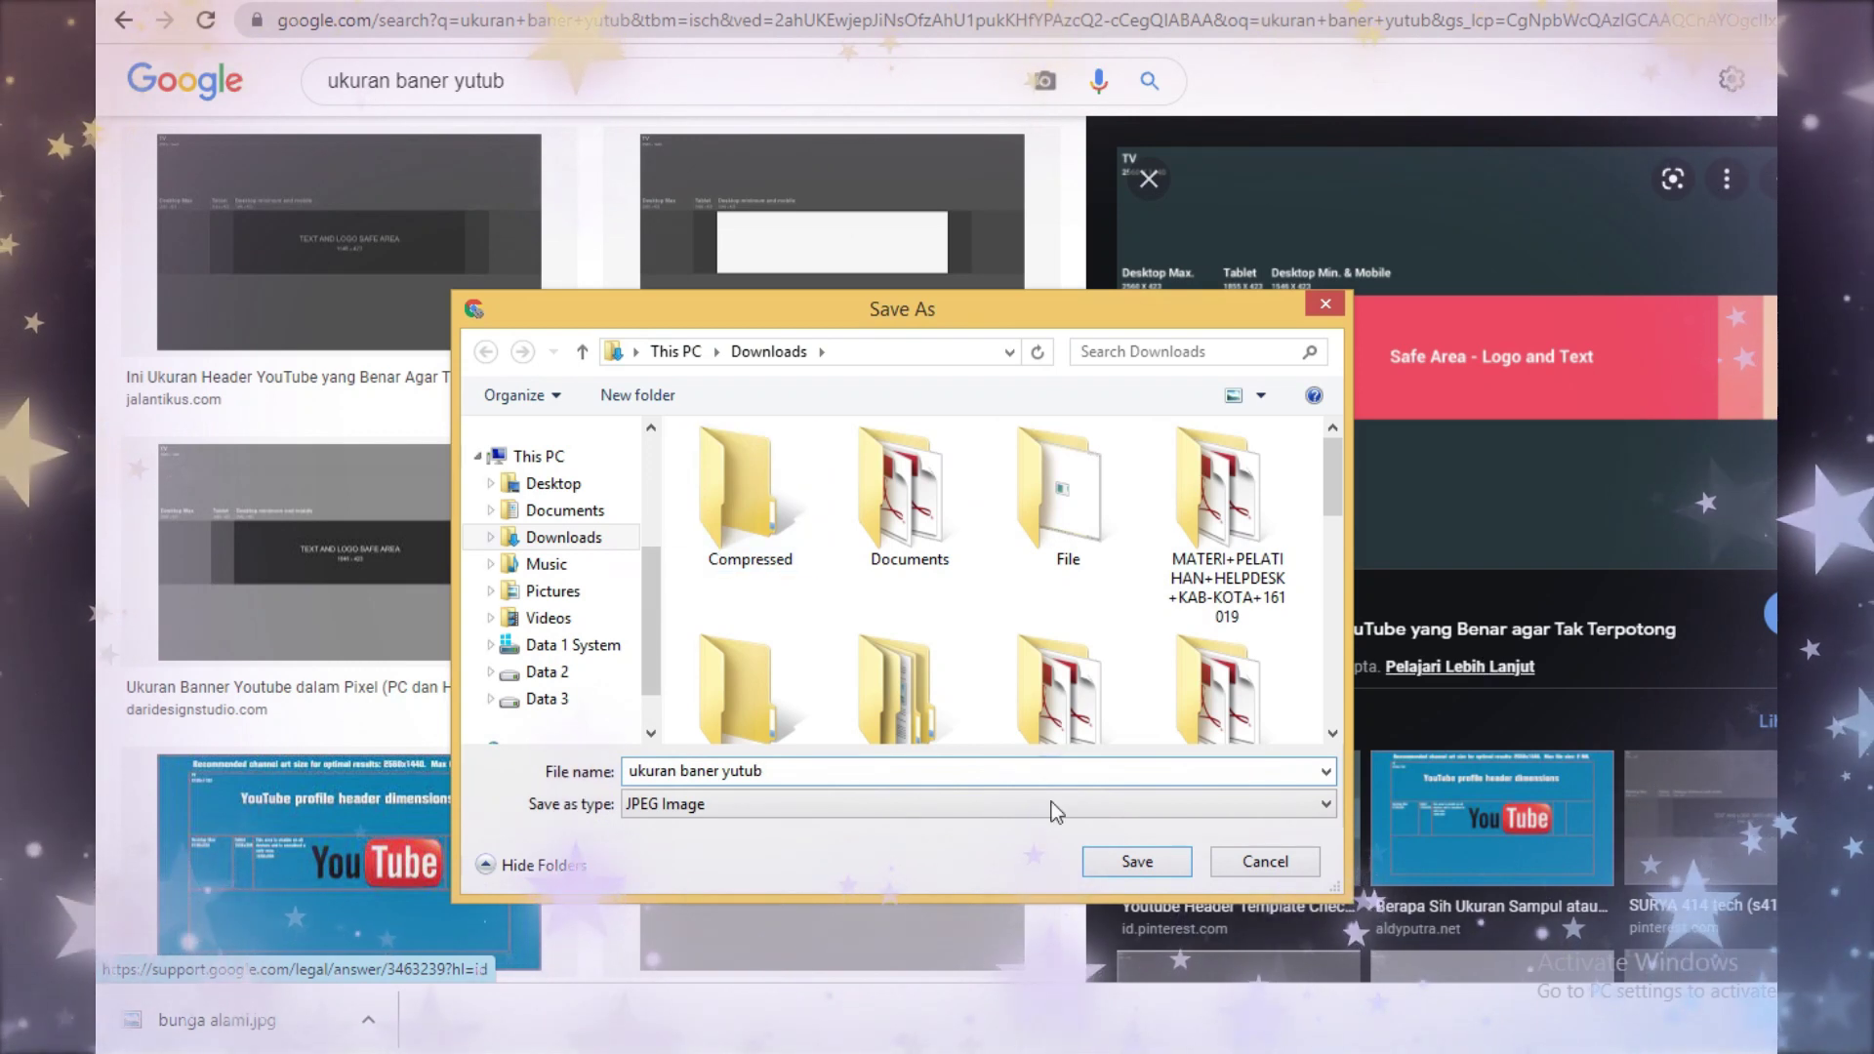
click(1136, 862)
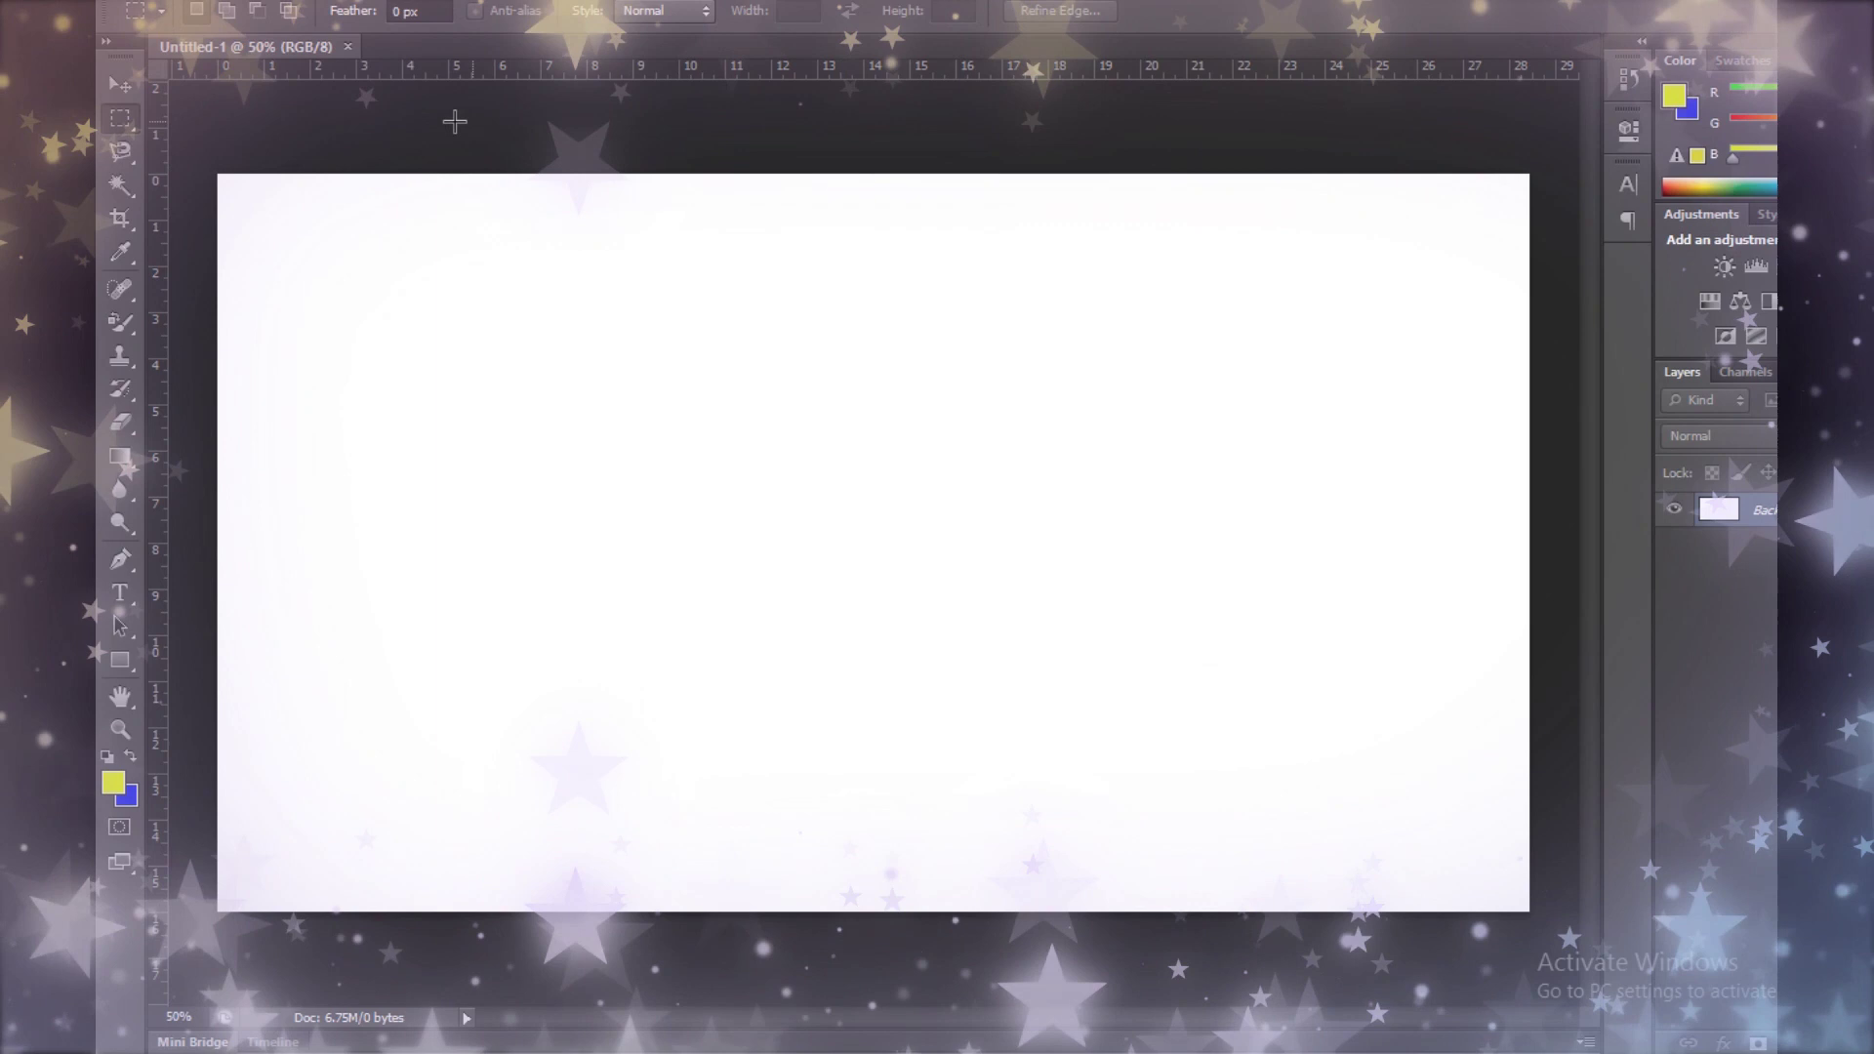
Step: Open bunga alami.jpg from the Downloads folder in Photoshop
click(186, 3)
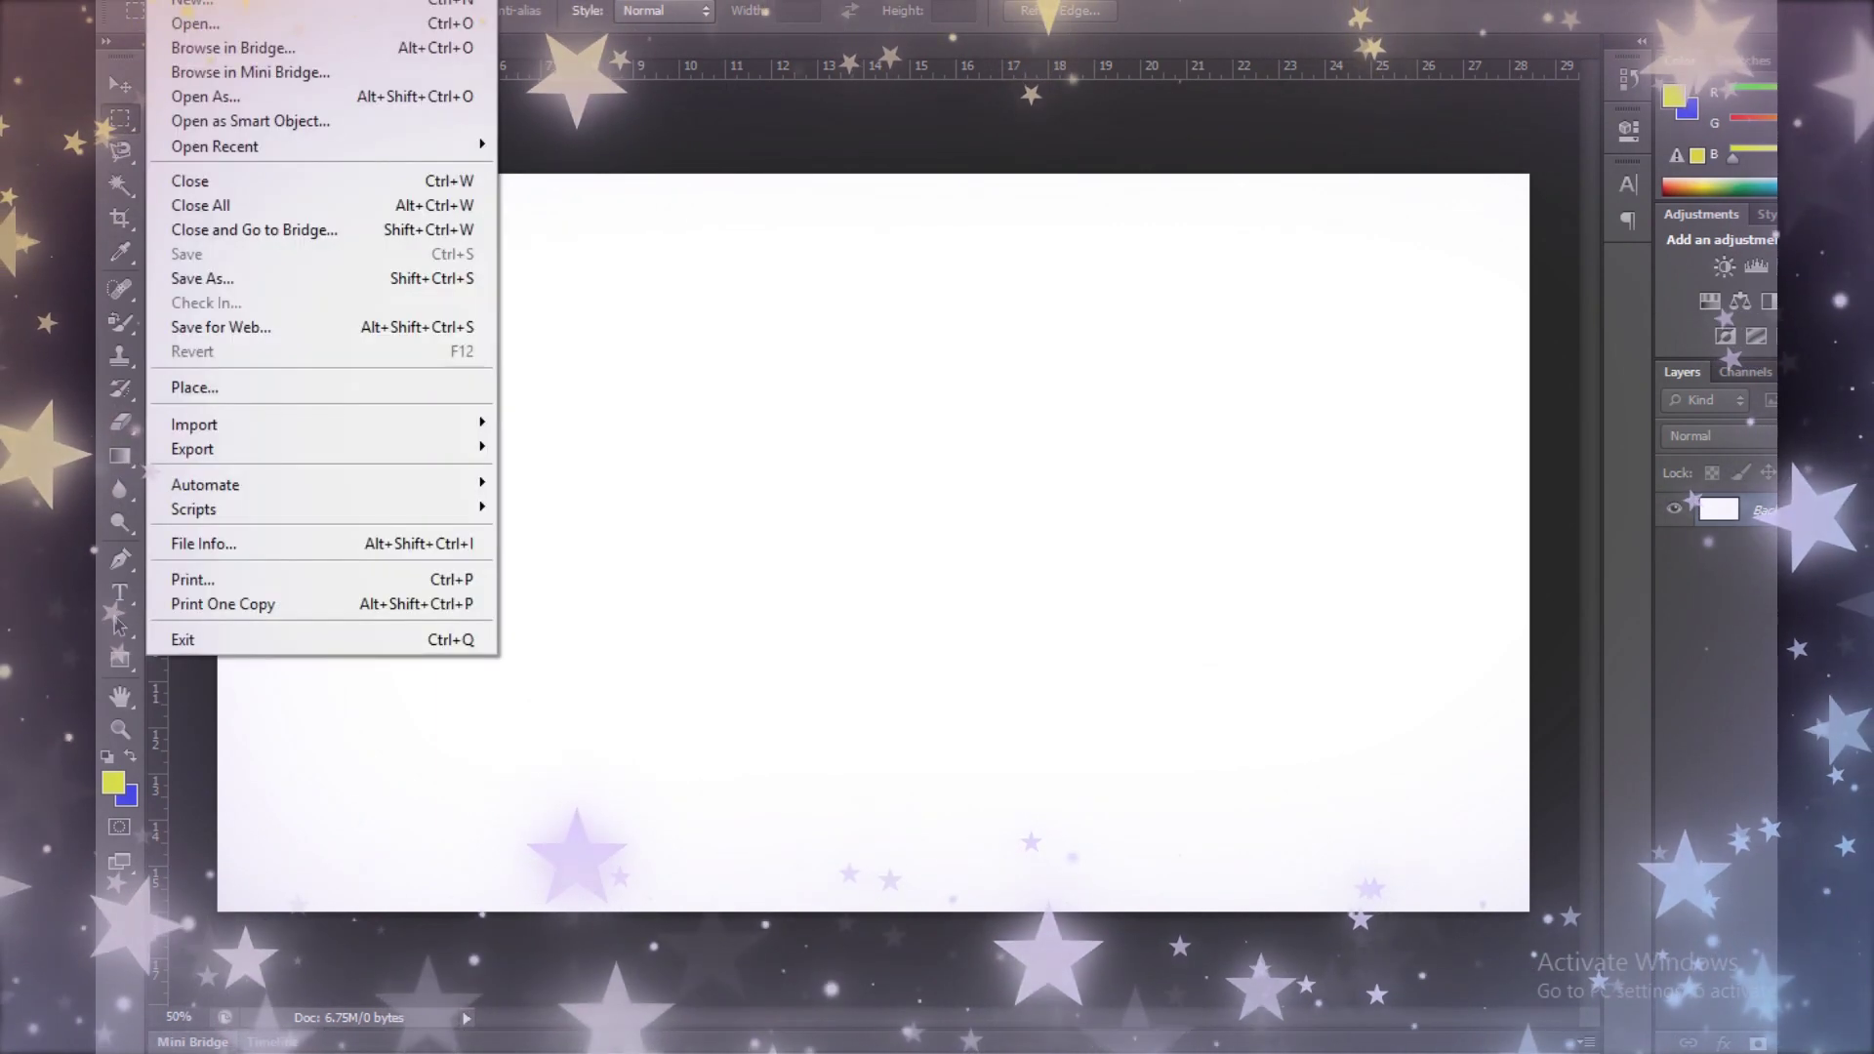
click(191, 6)
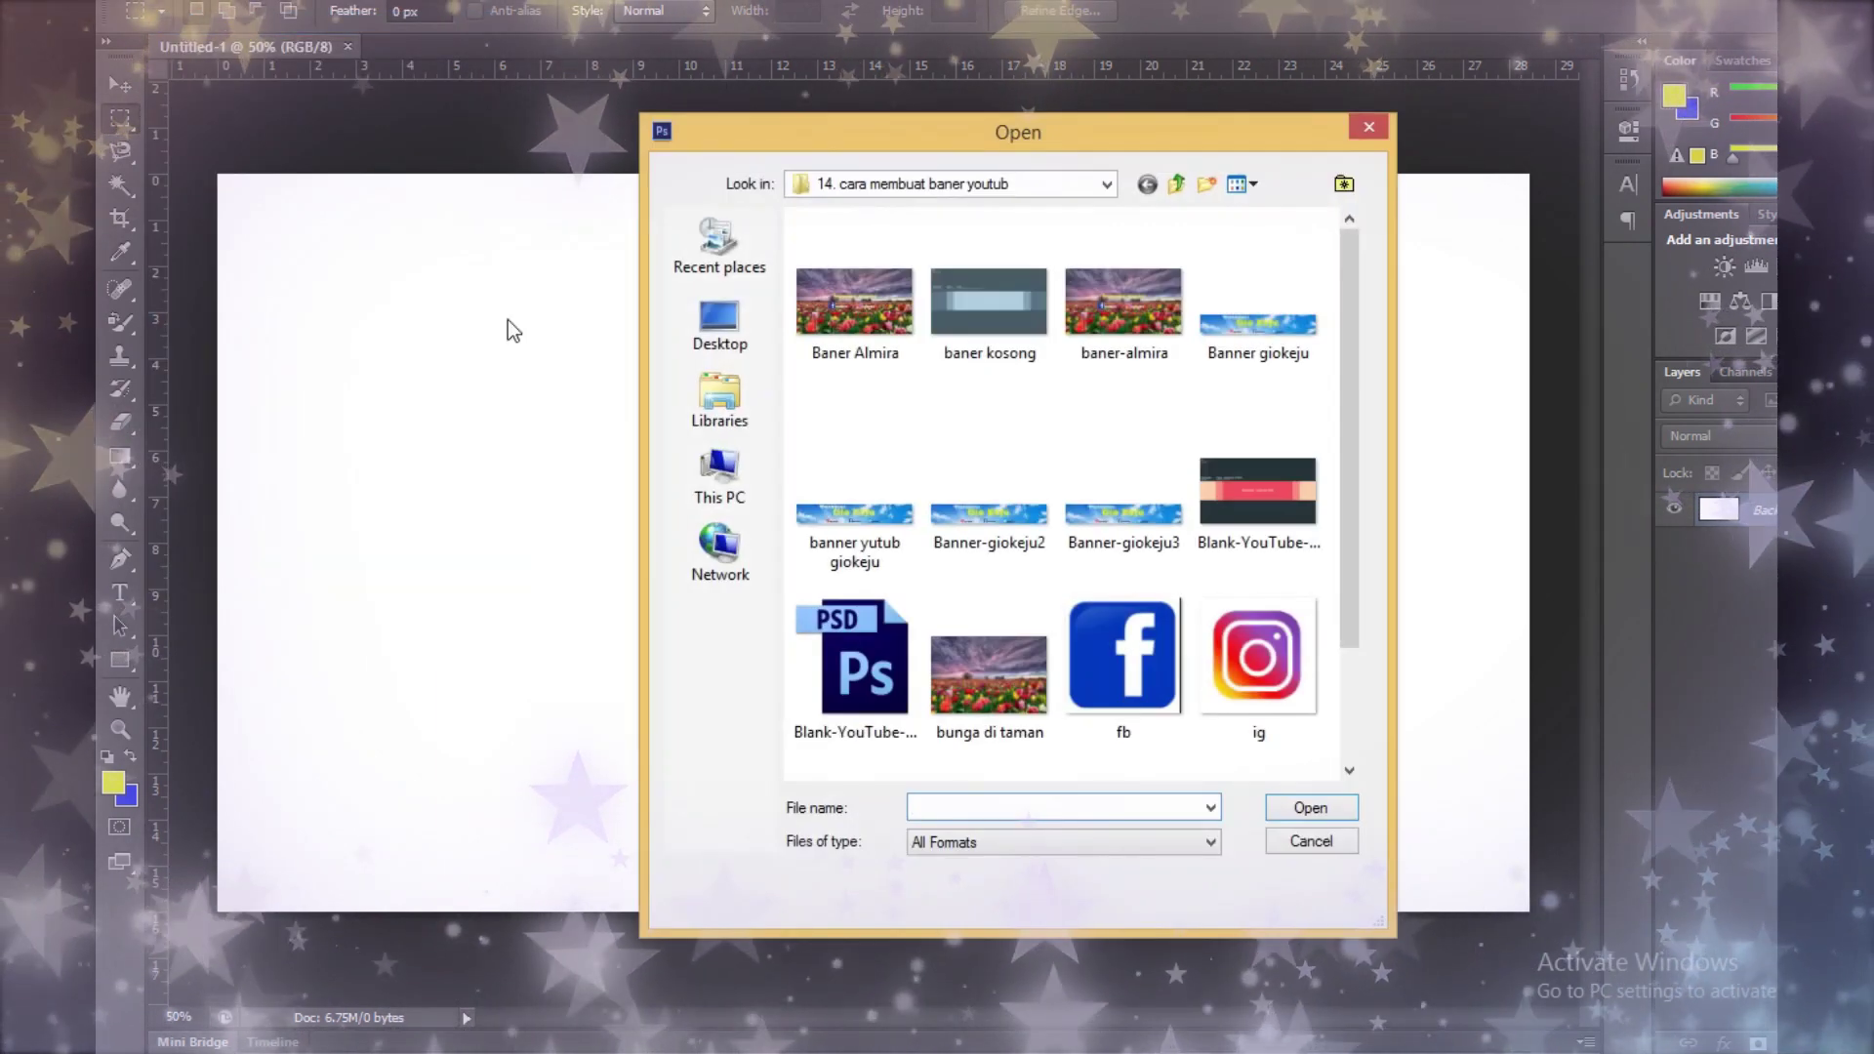
click(721, 332)
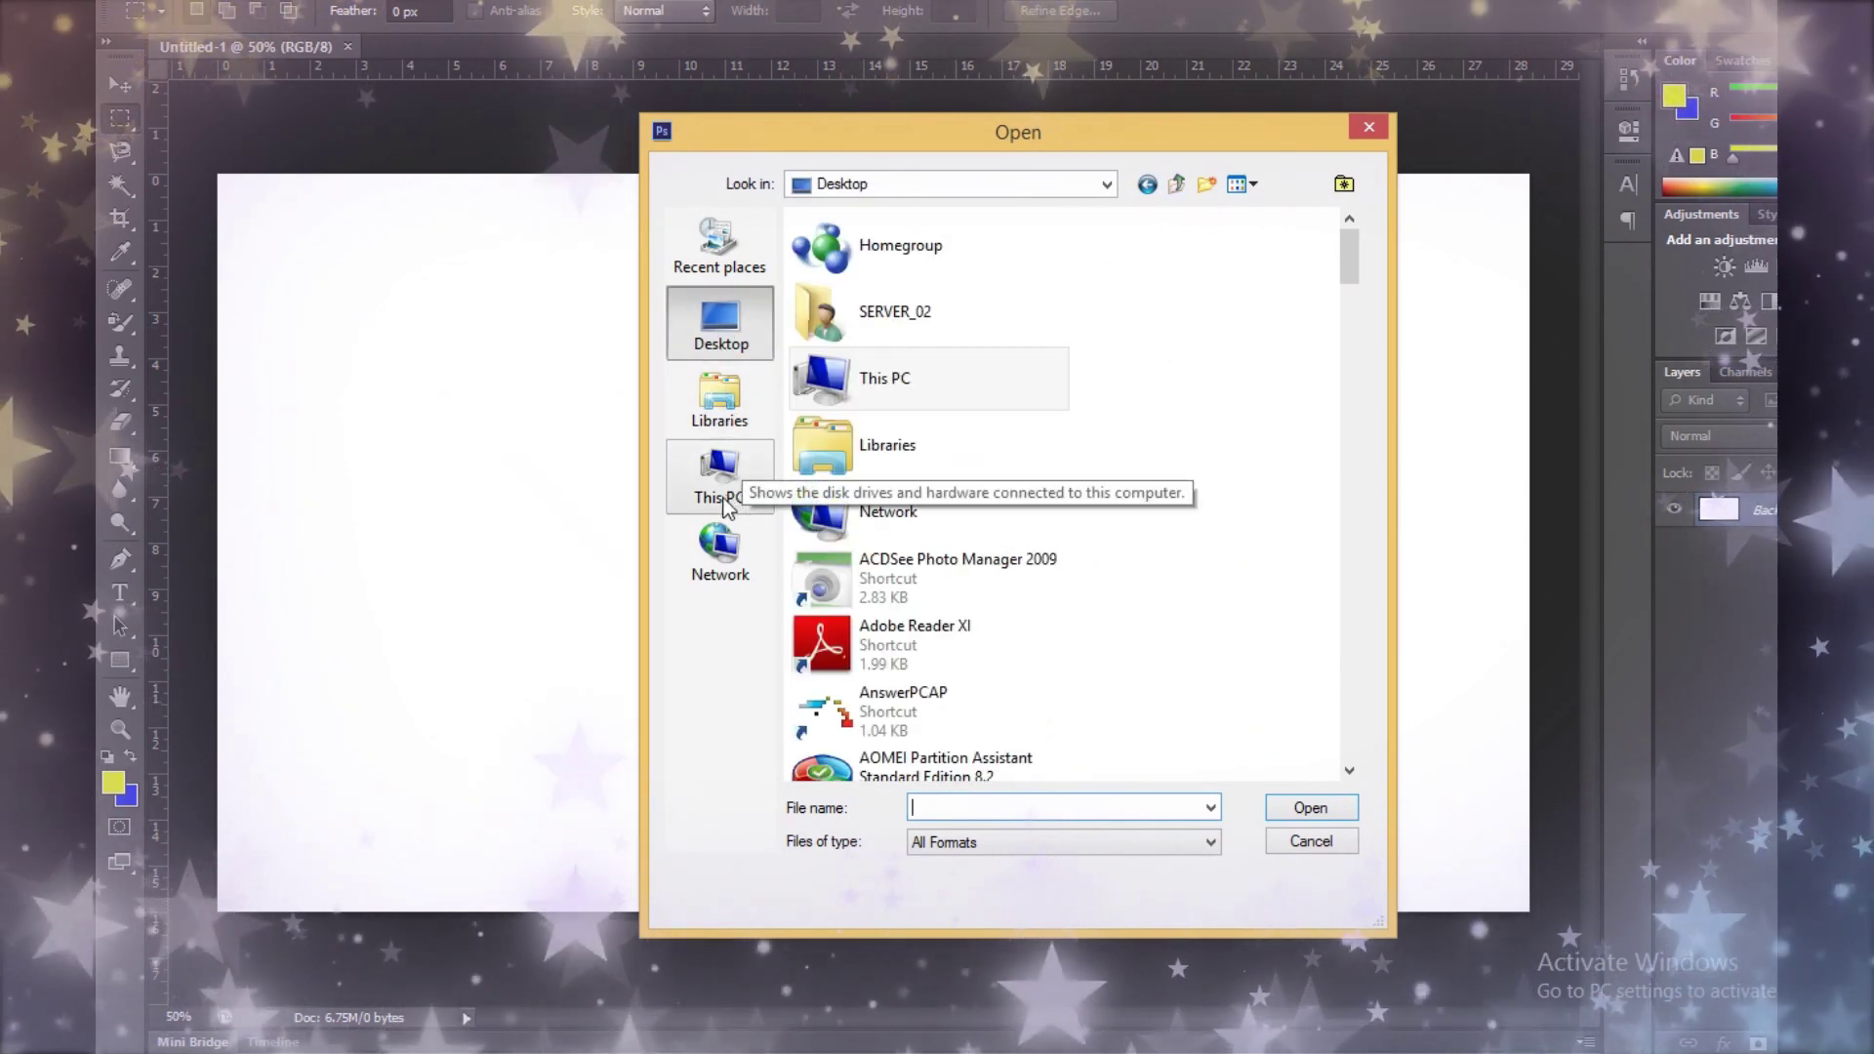
click(720, 468)
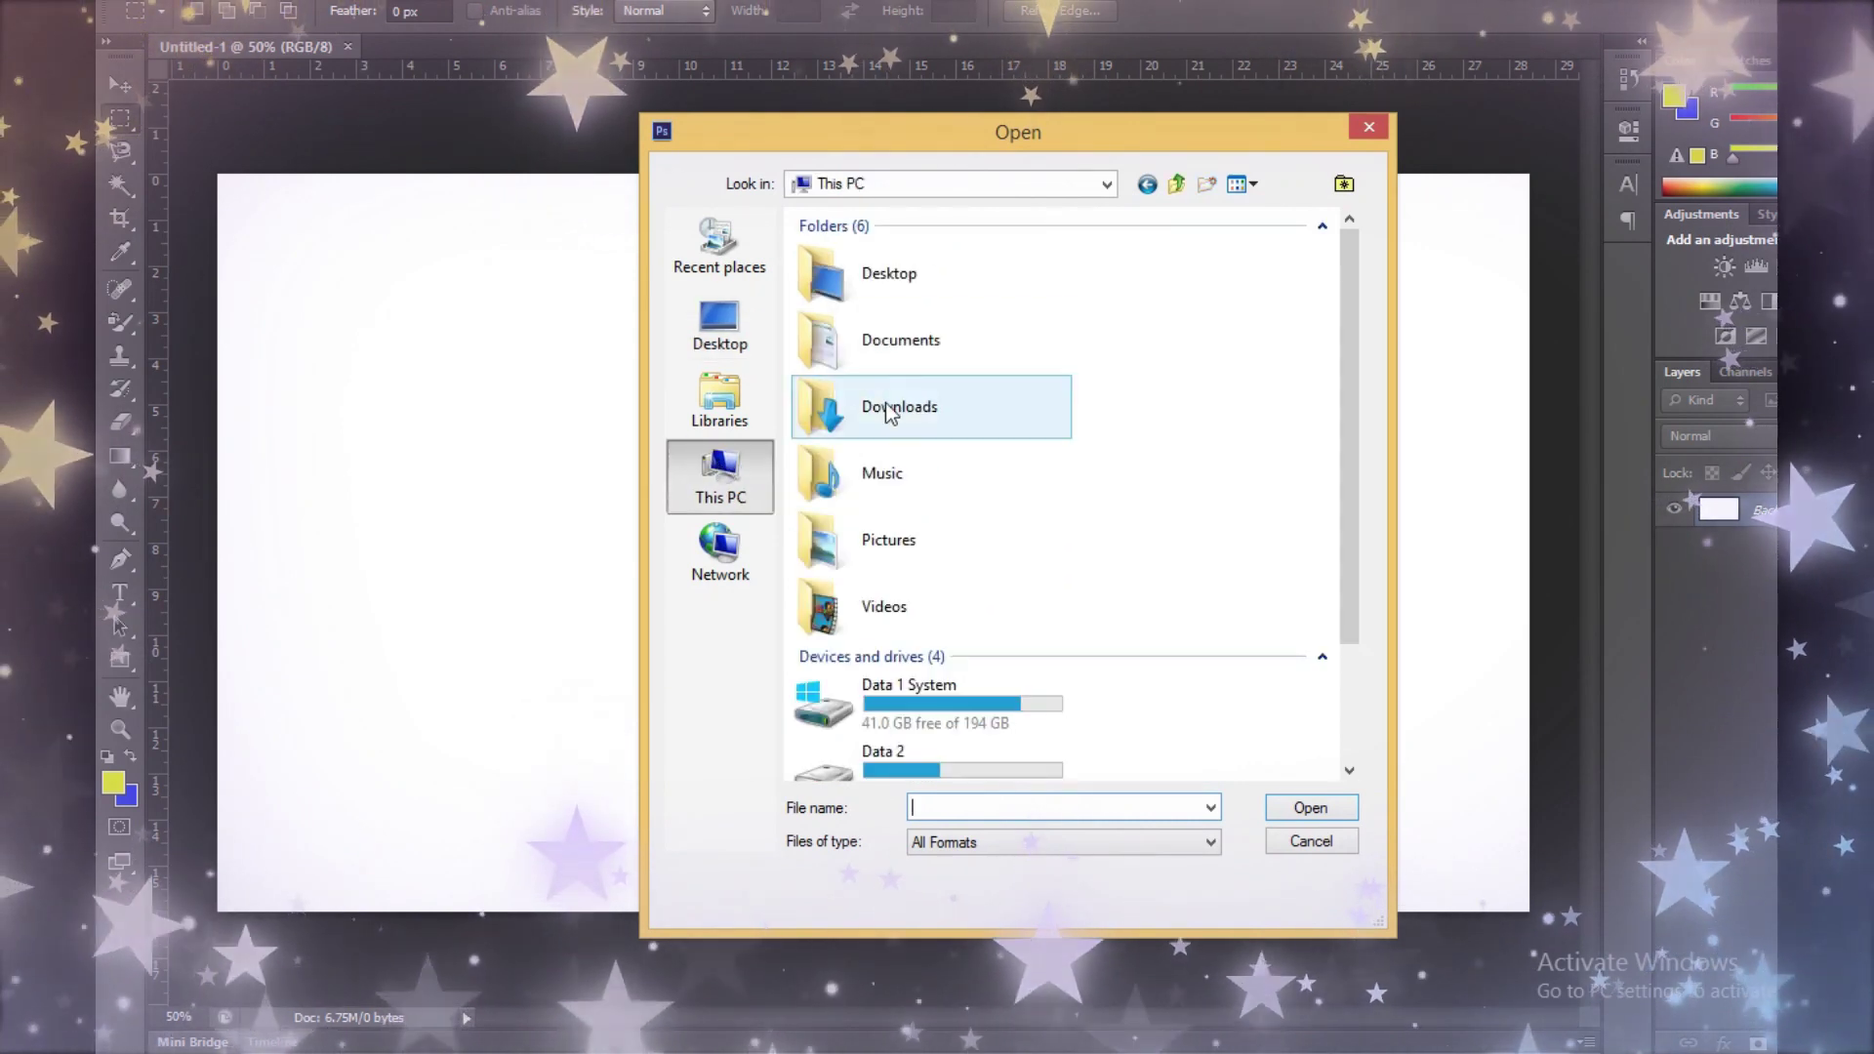
double_click(884, 404)
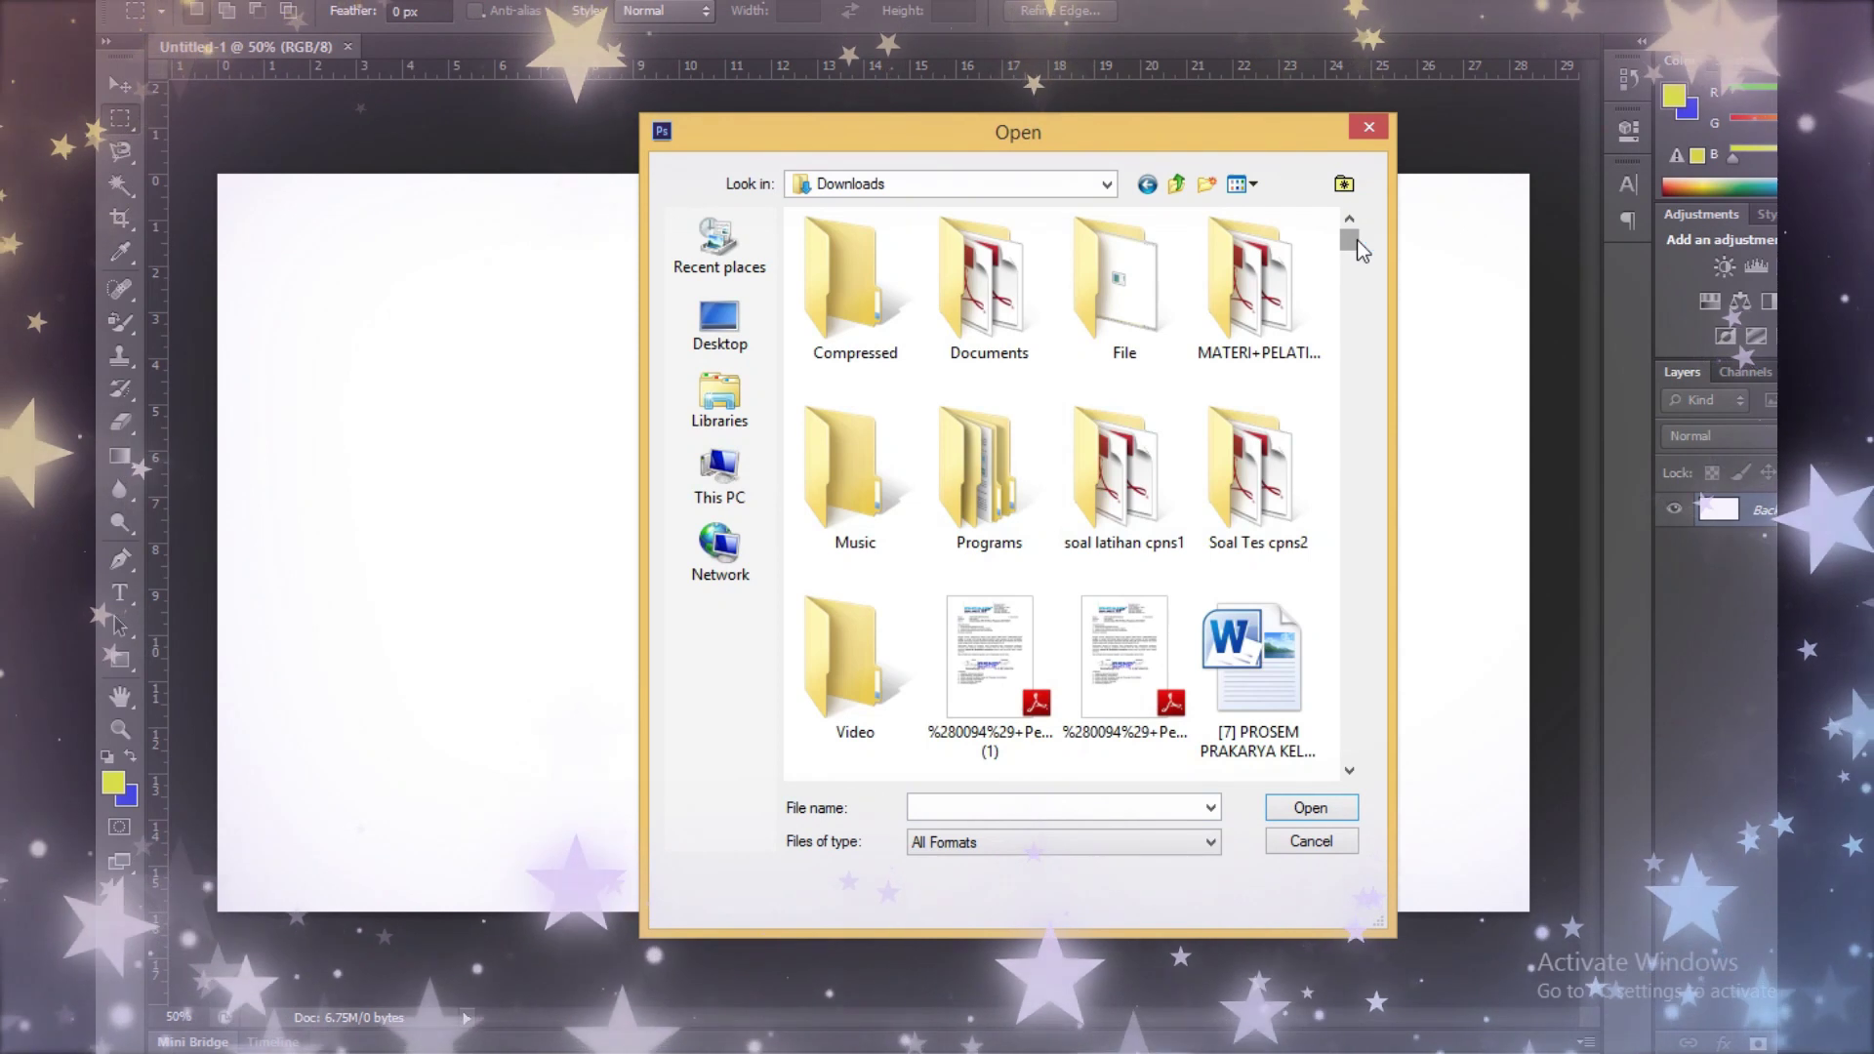
text(bunga)
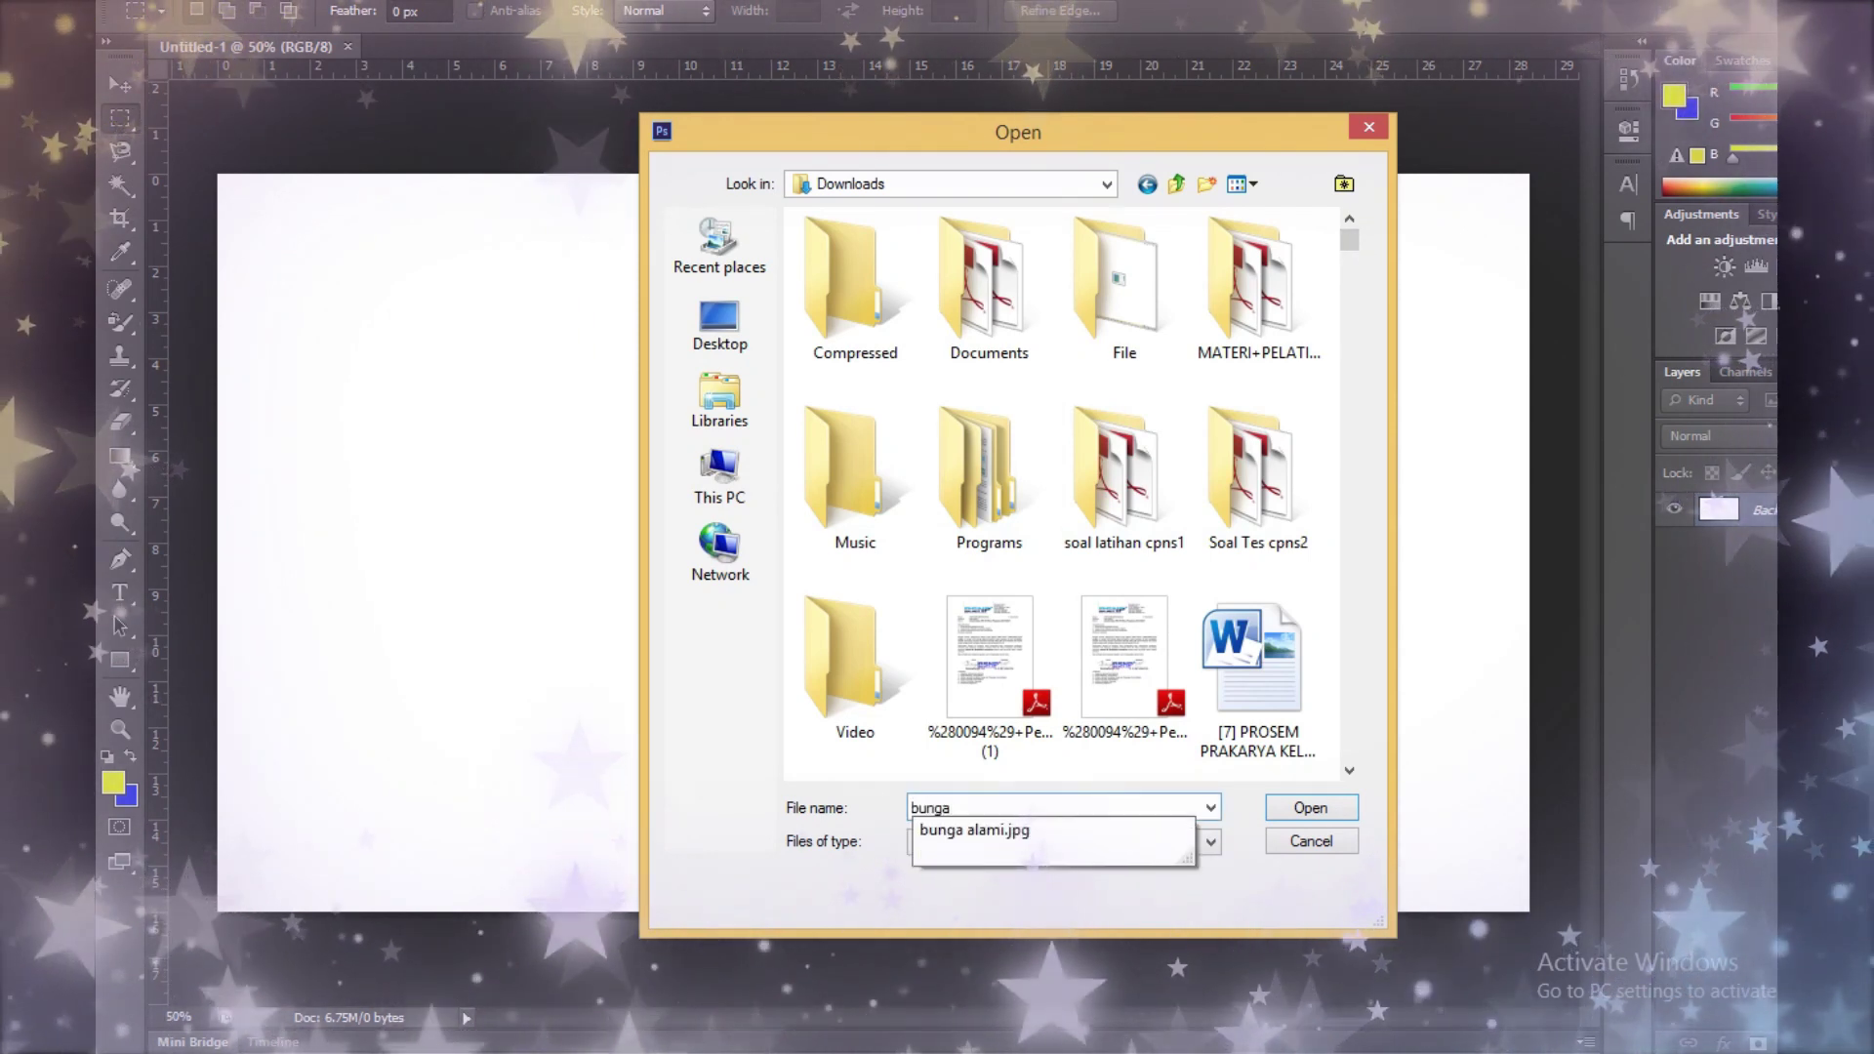
key(Down)
key(Return)
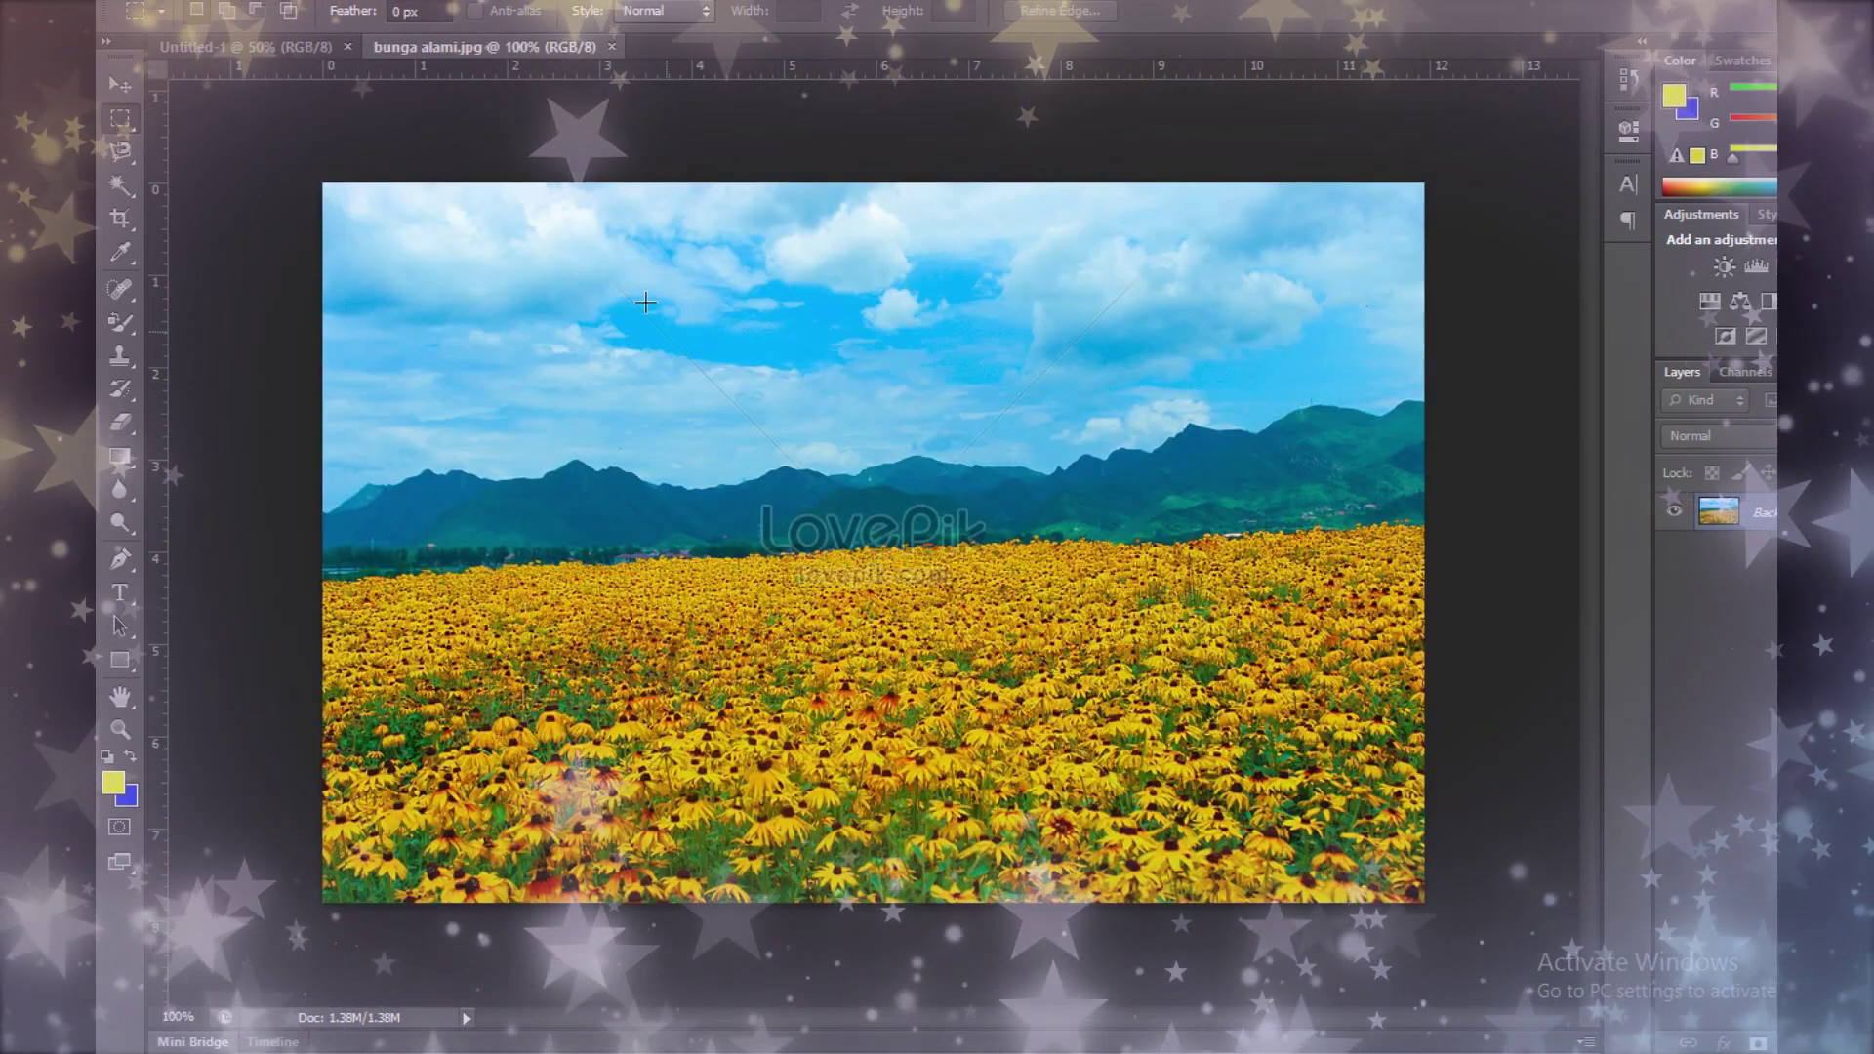
Step: Open ukuran baner yutub.jpg as a second document
click(168, 2)
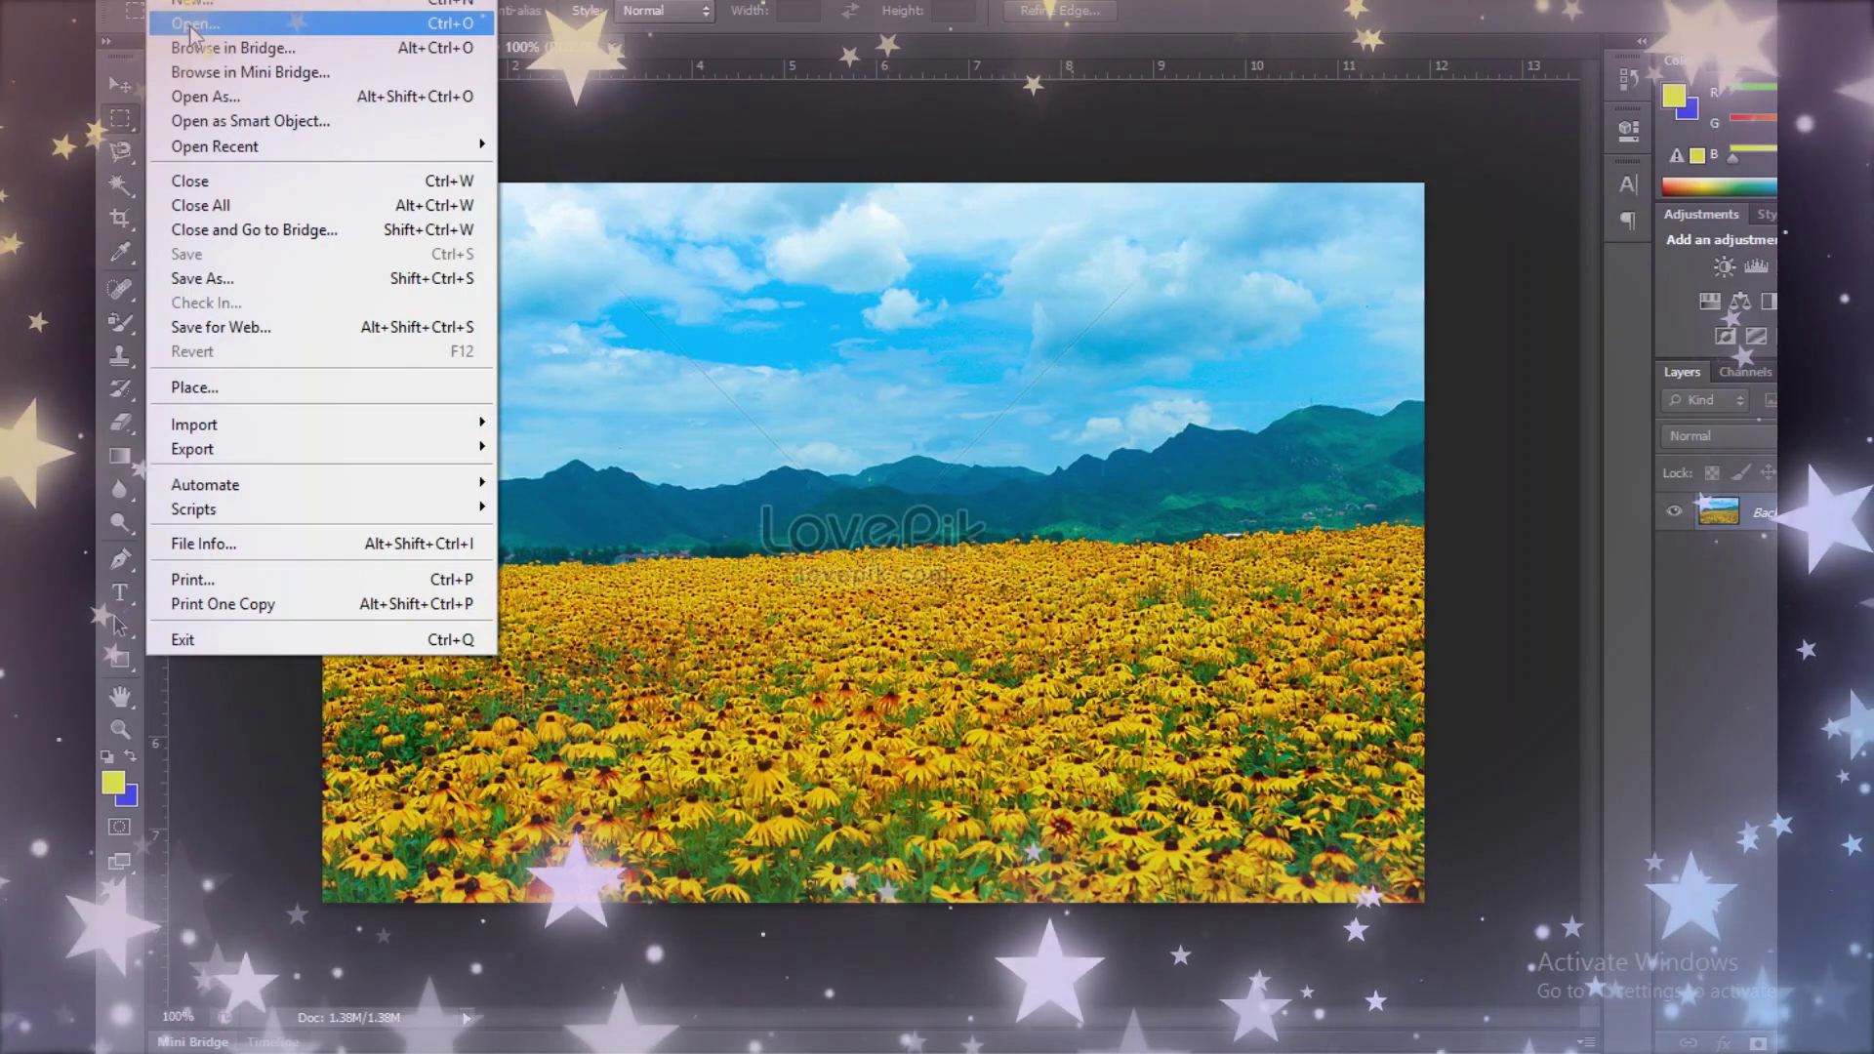
click(192, 30)
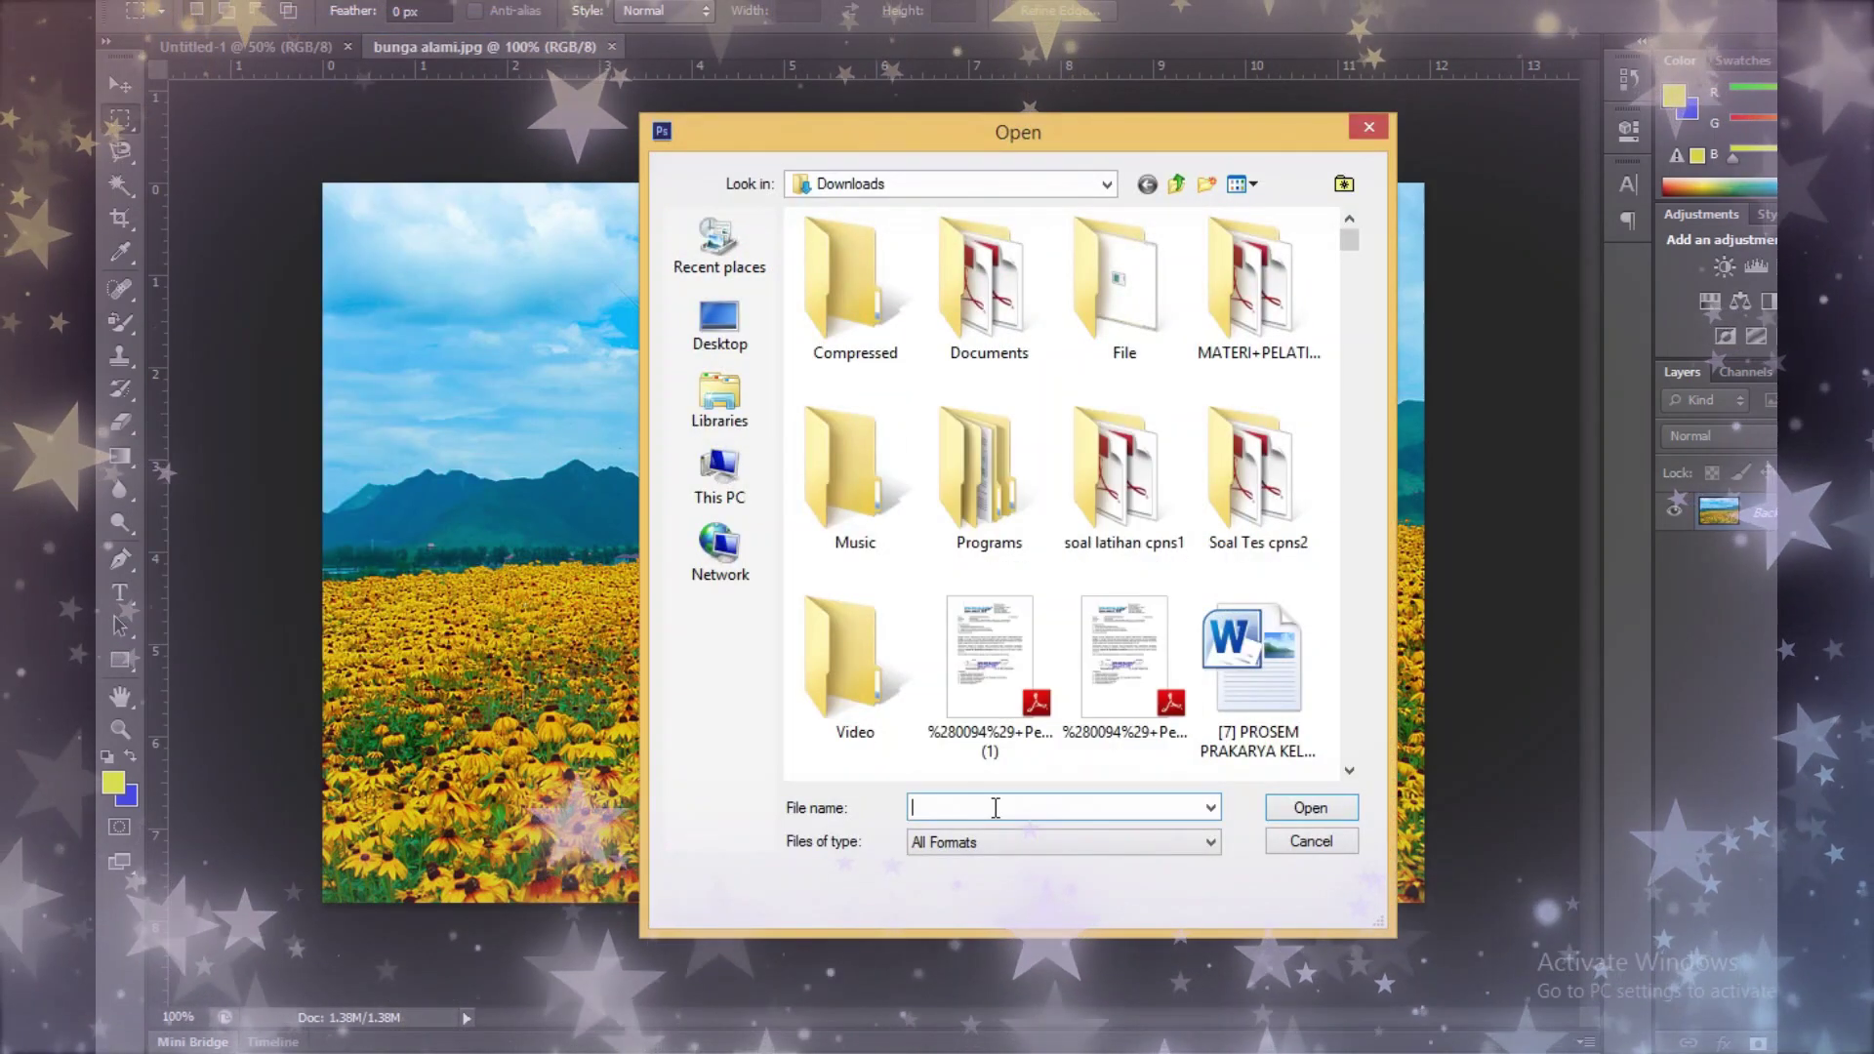
text(uk)
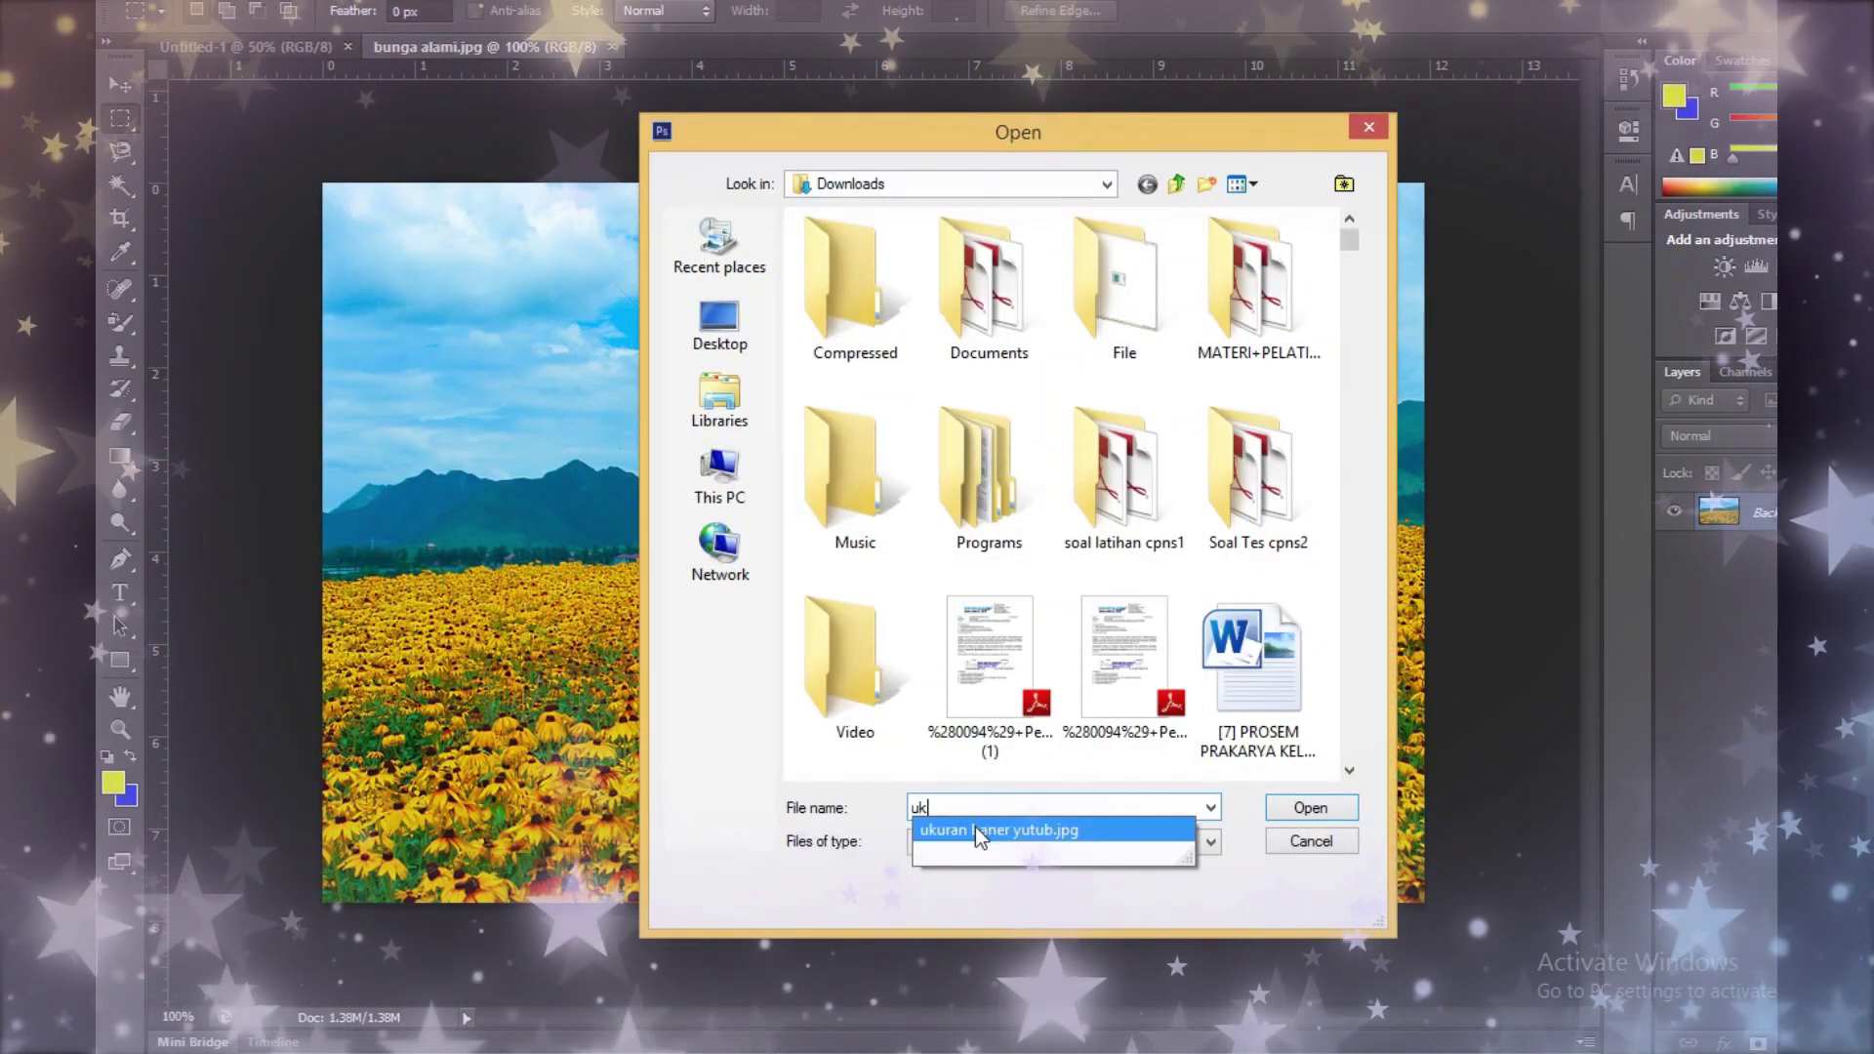
click(1053, 830)
click(1298, 807)
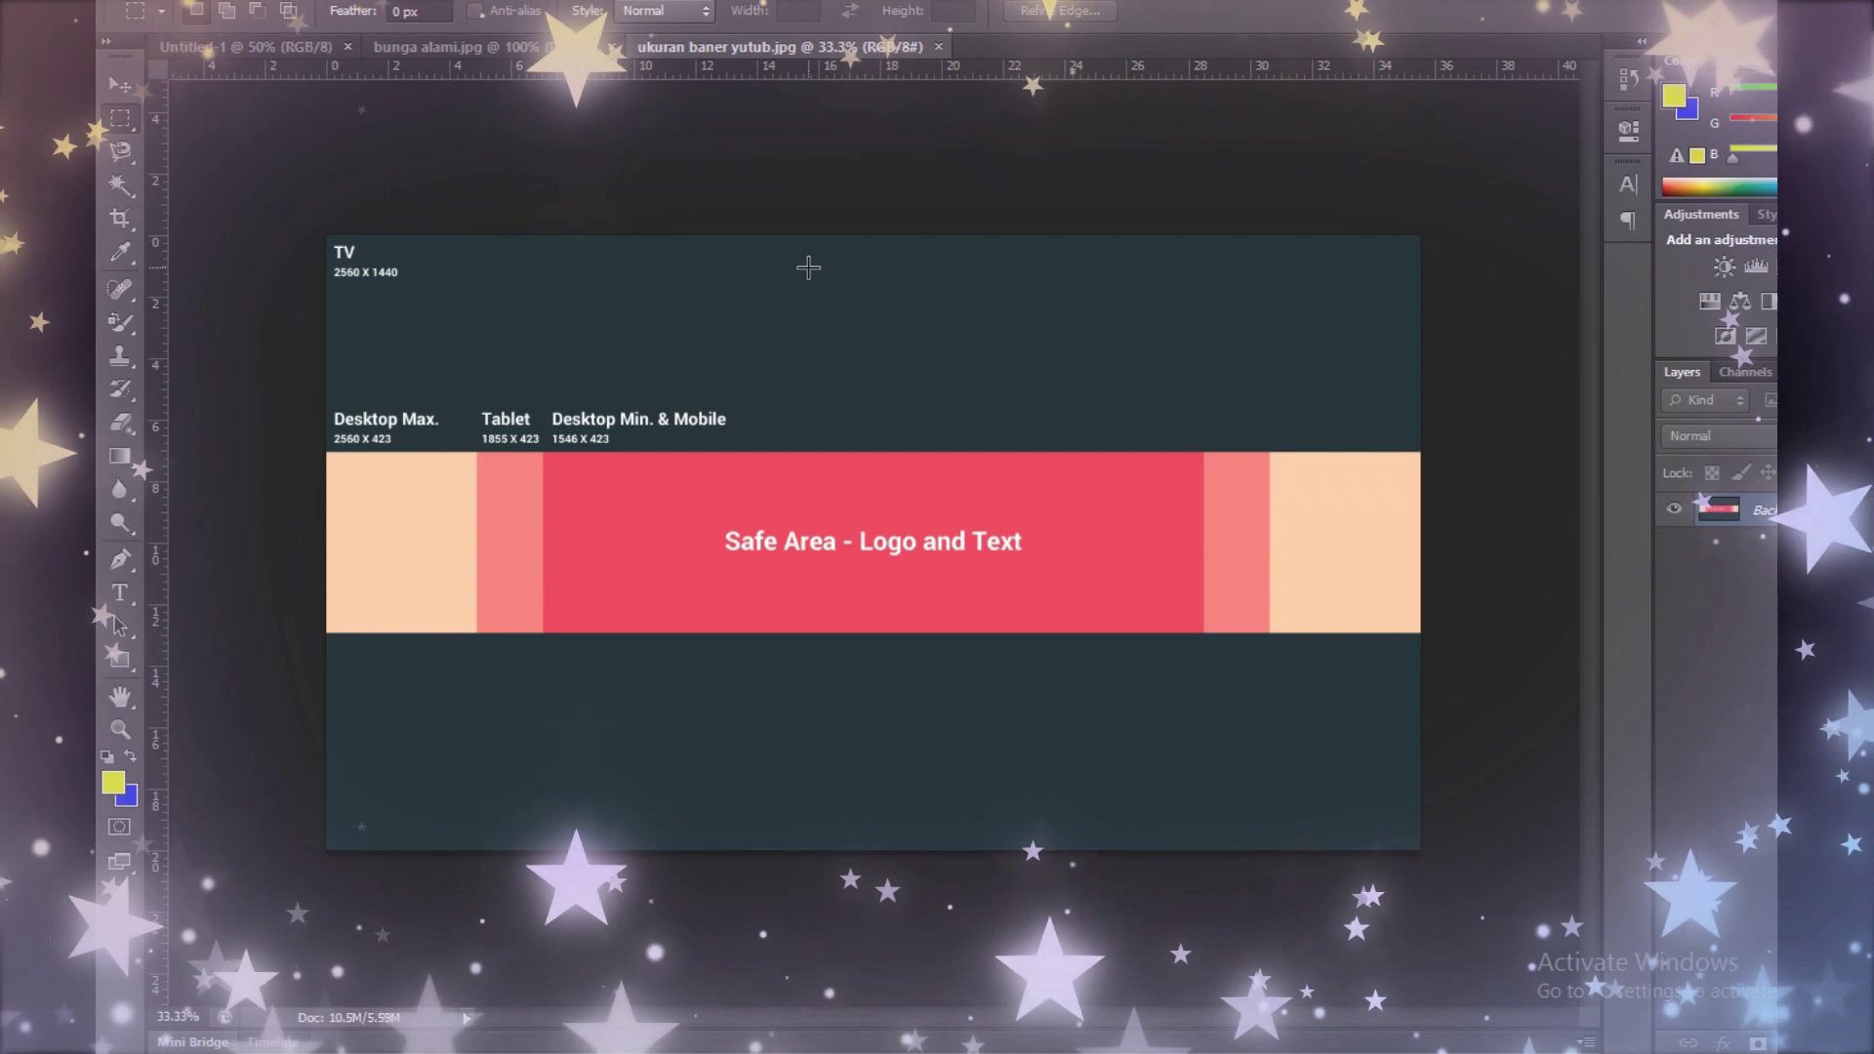
Step: Drag the banner template into the Untitled-1 canvas and scale it to fill every edge
click(256, 46)
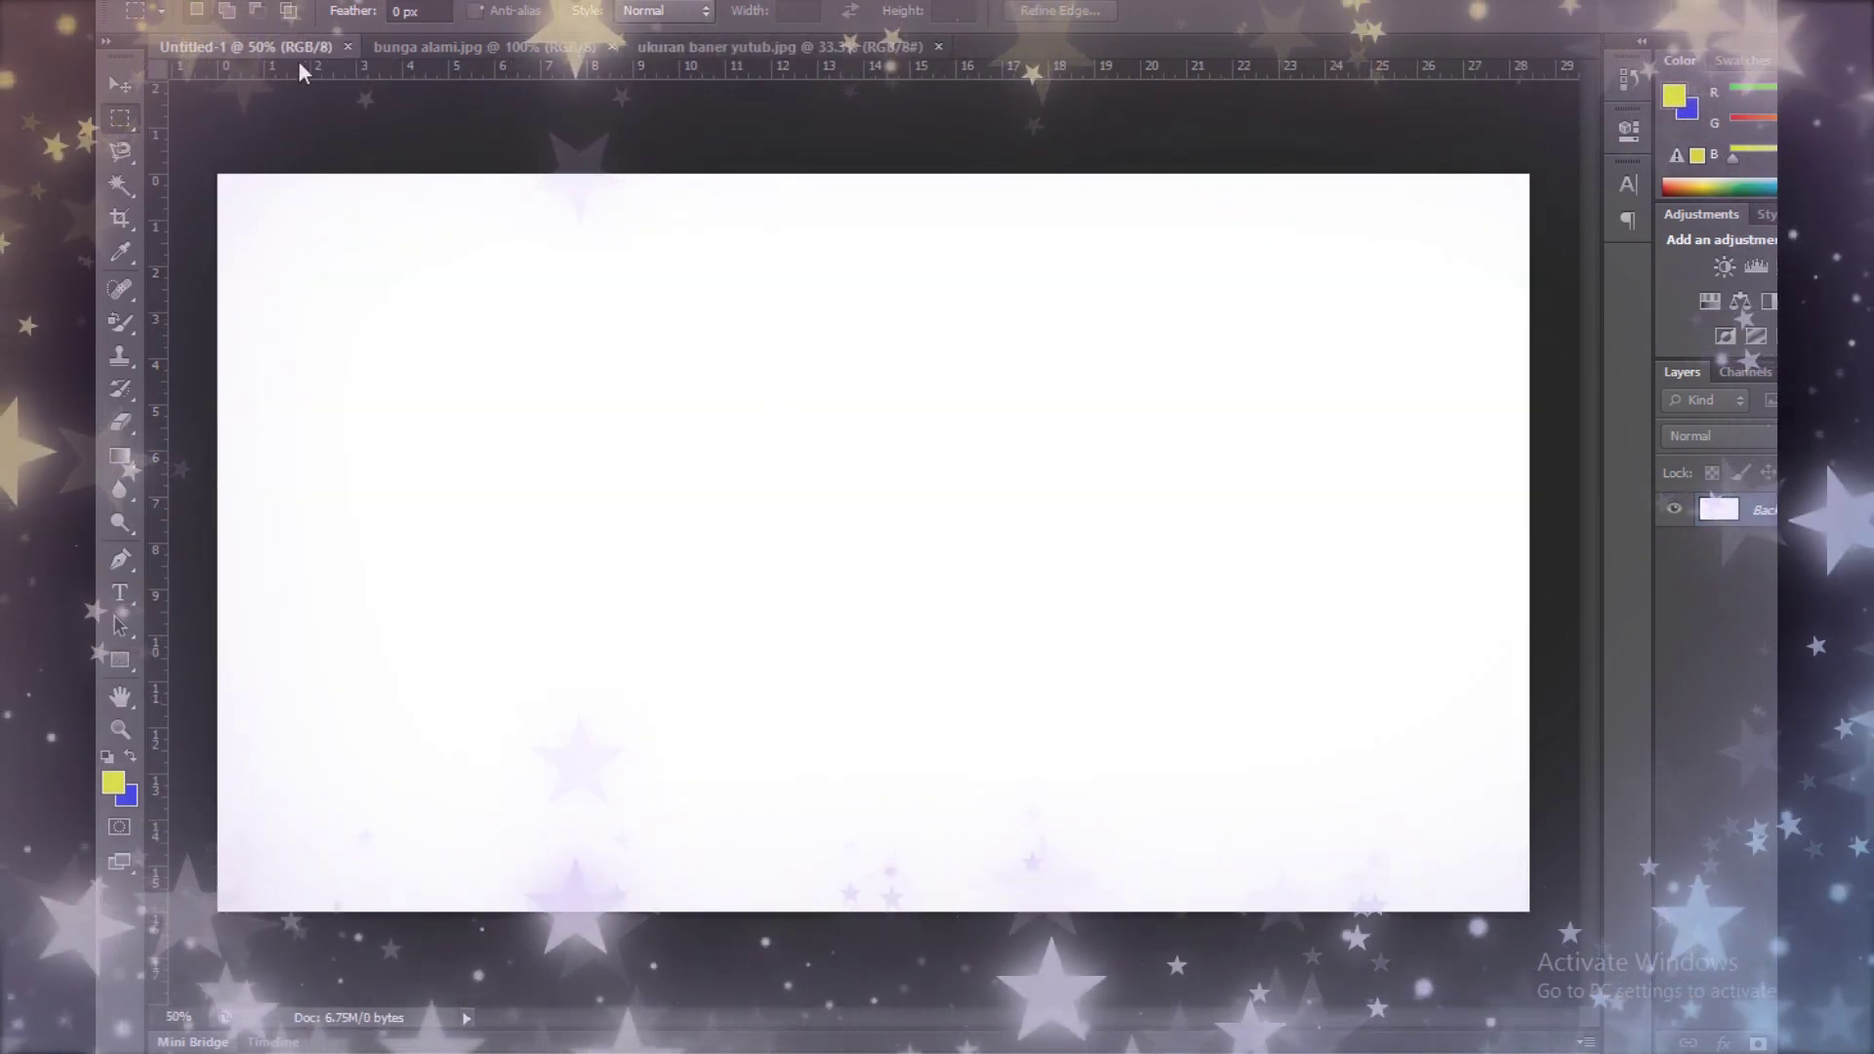
click(488, 49)
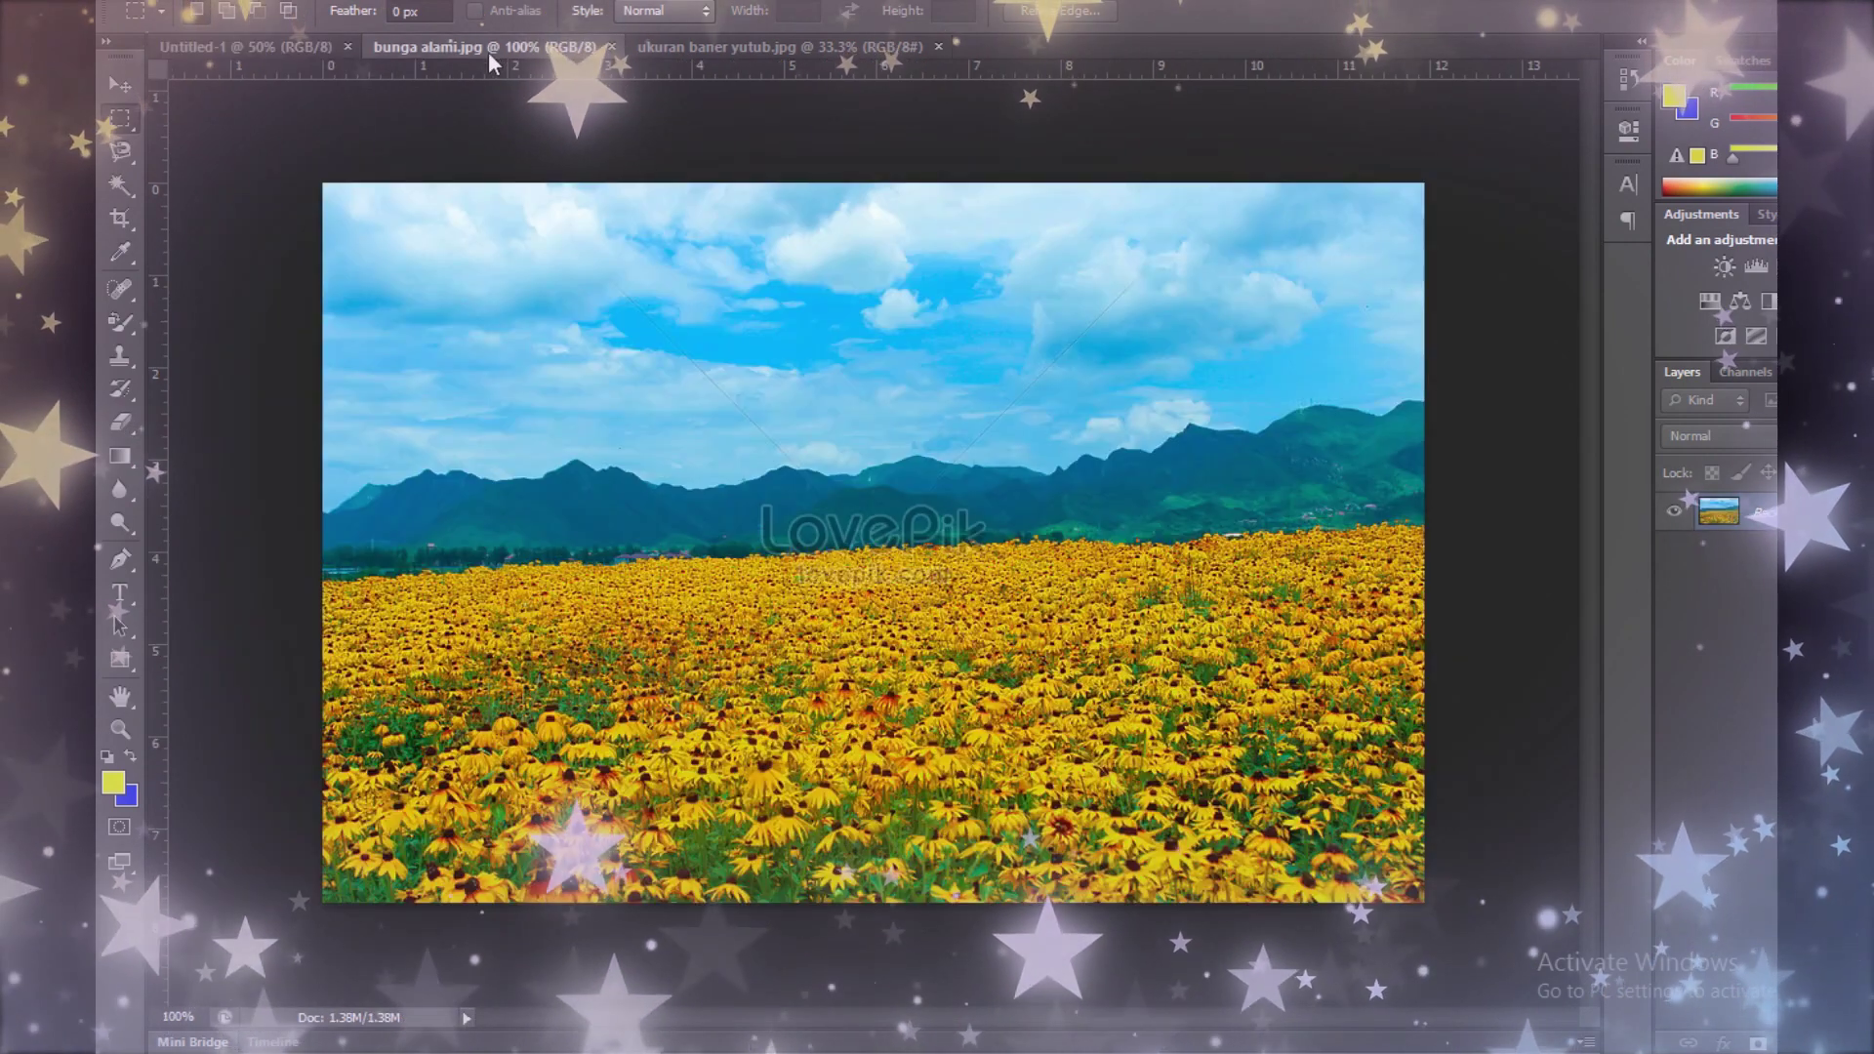
click(690, 47)
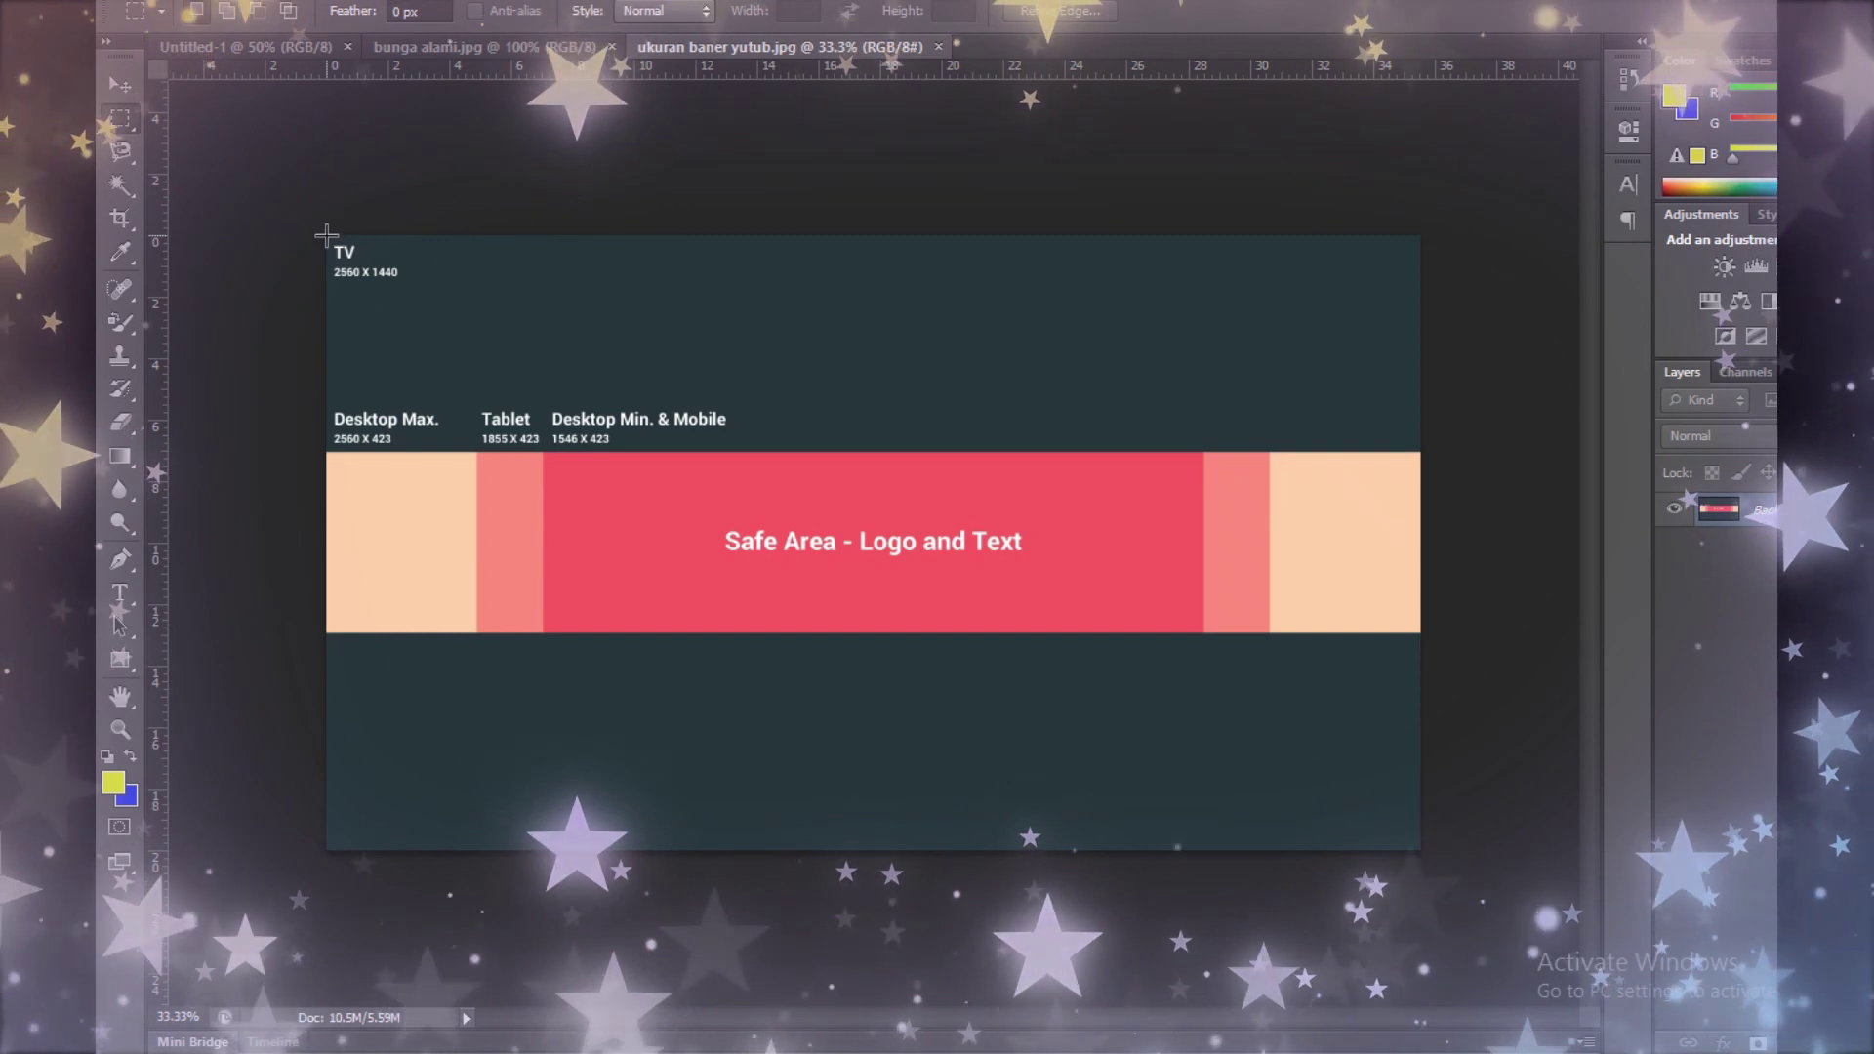
key(v)
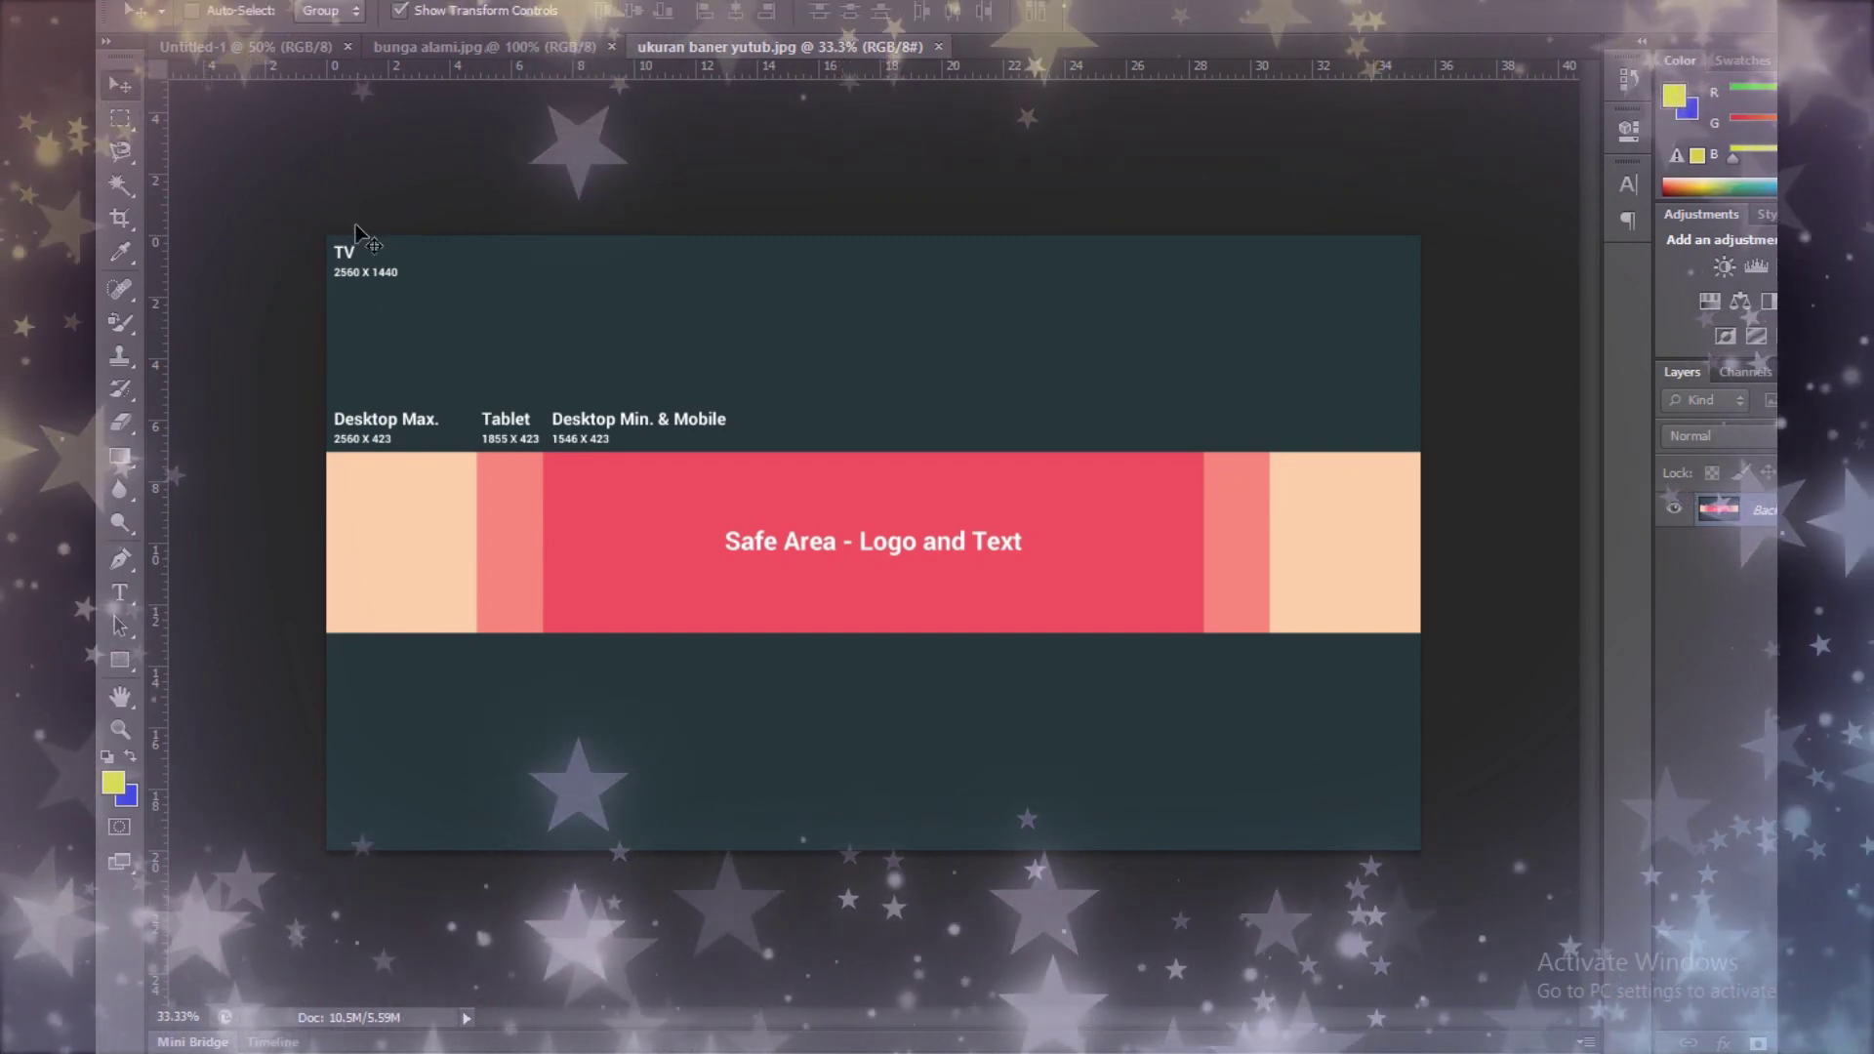
mouse_move(440, 326)
mouse_down()
mouse_move(371, 185)
mouse_move(249, 57)
mouse_up()
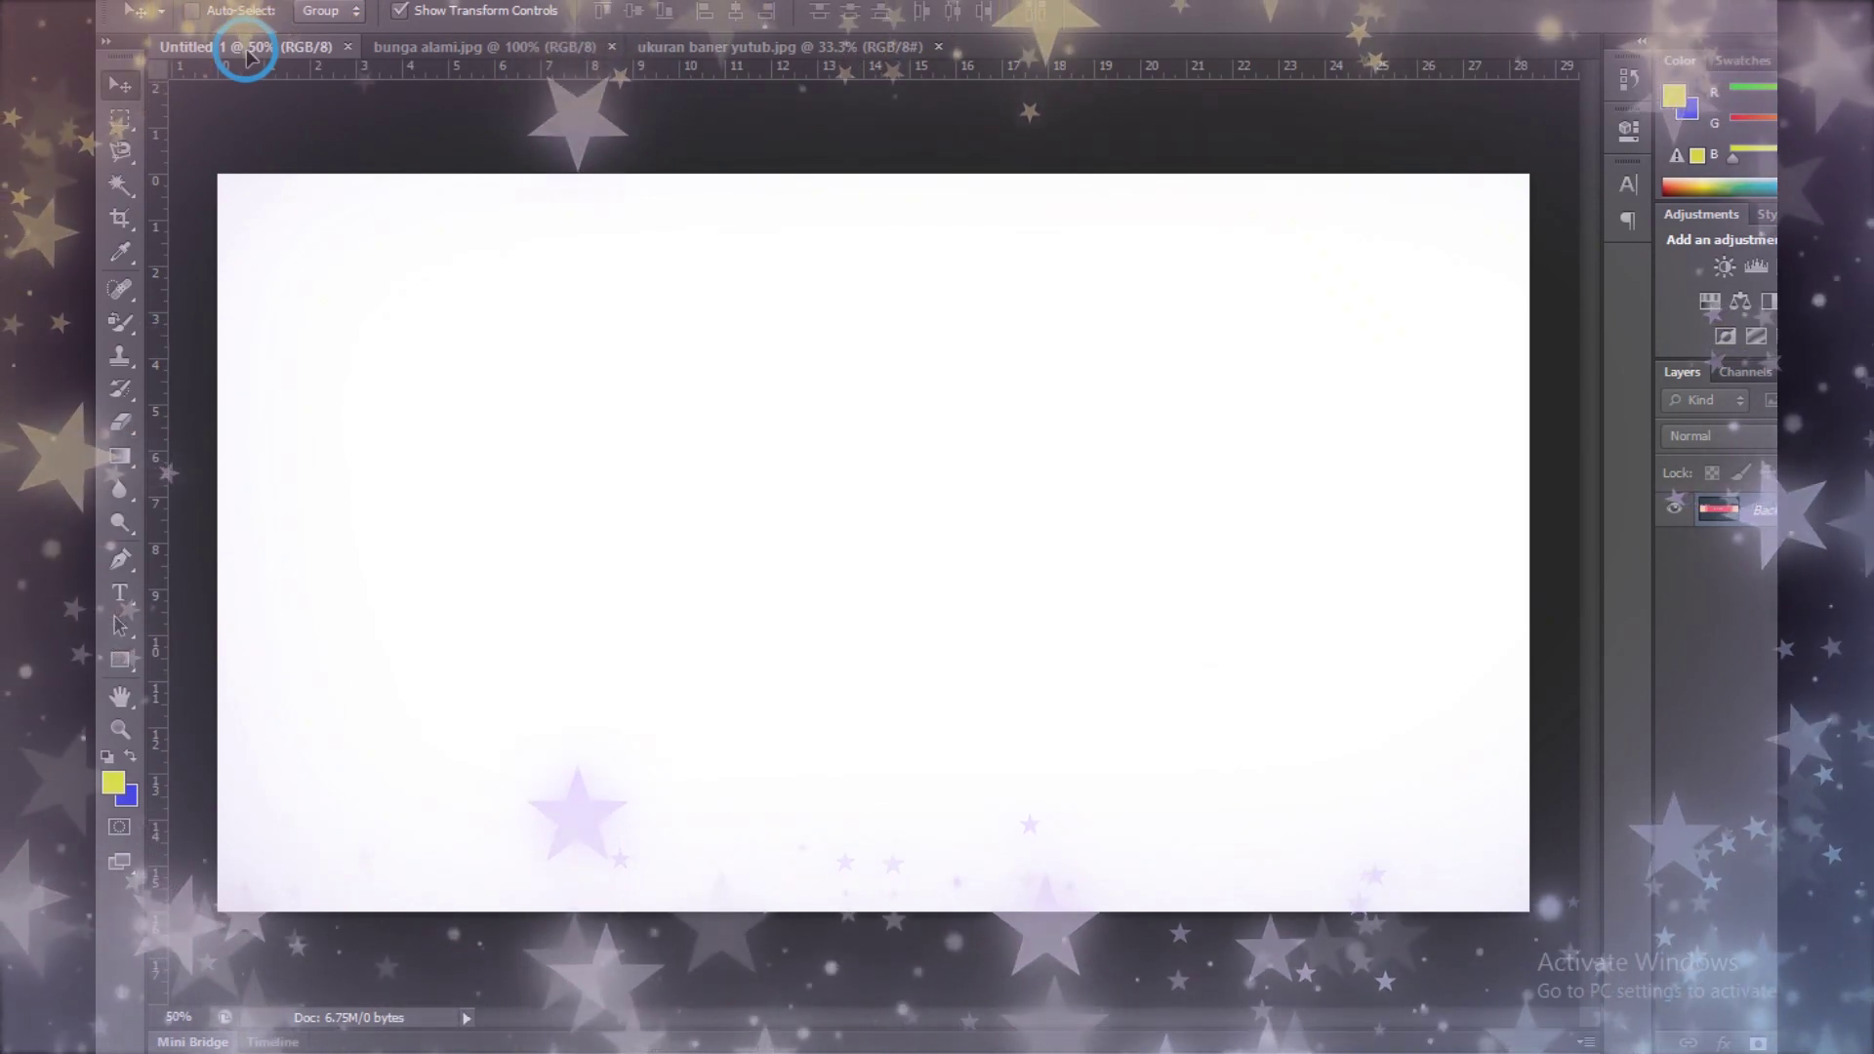
drag(249, 57, 269, 213)
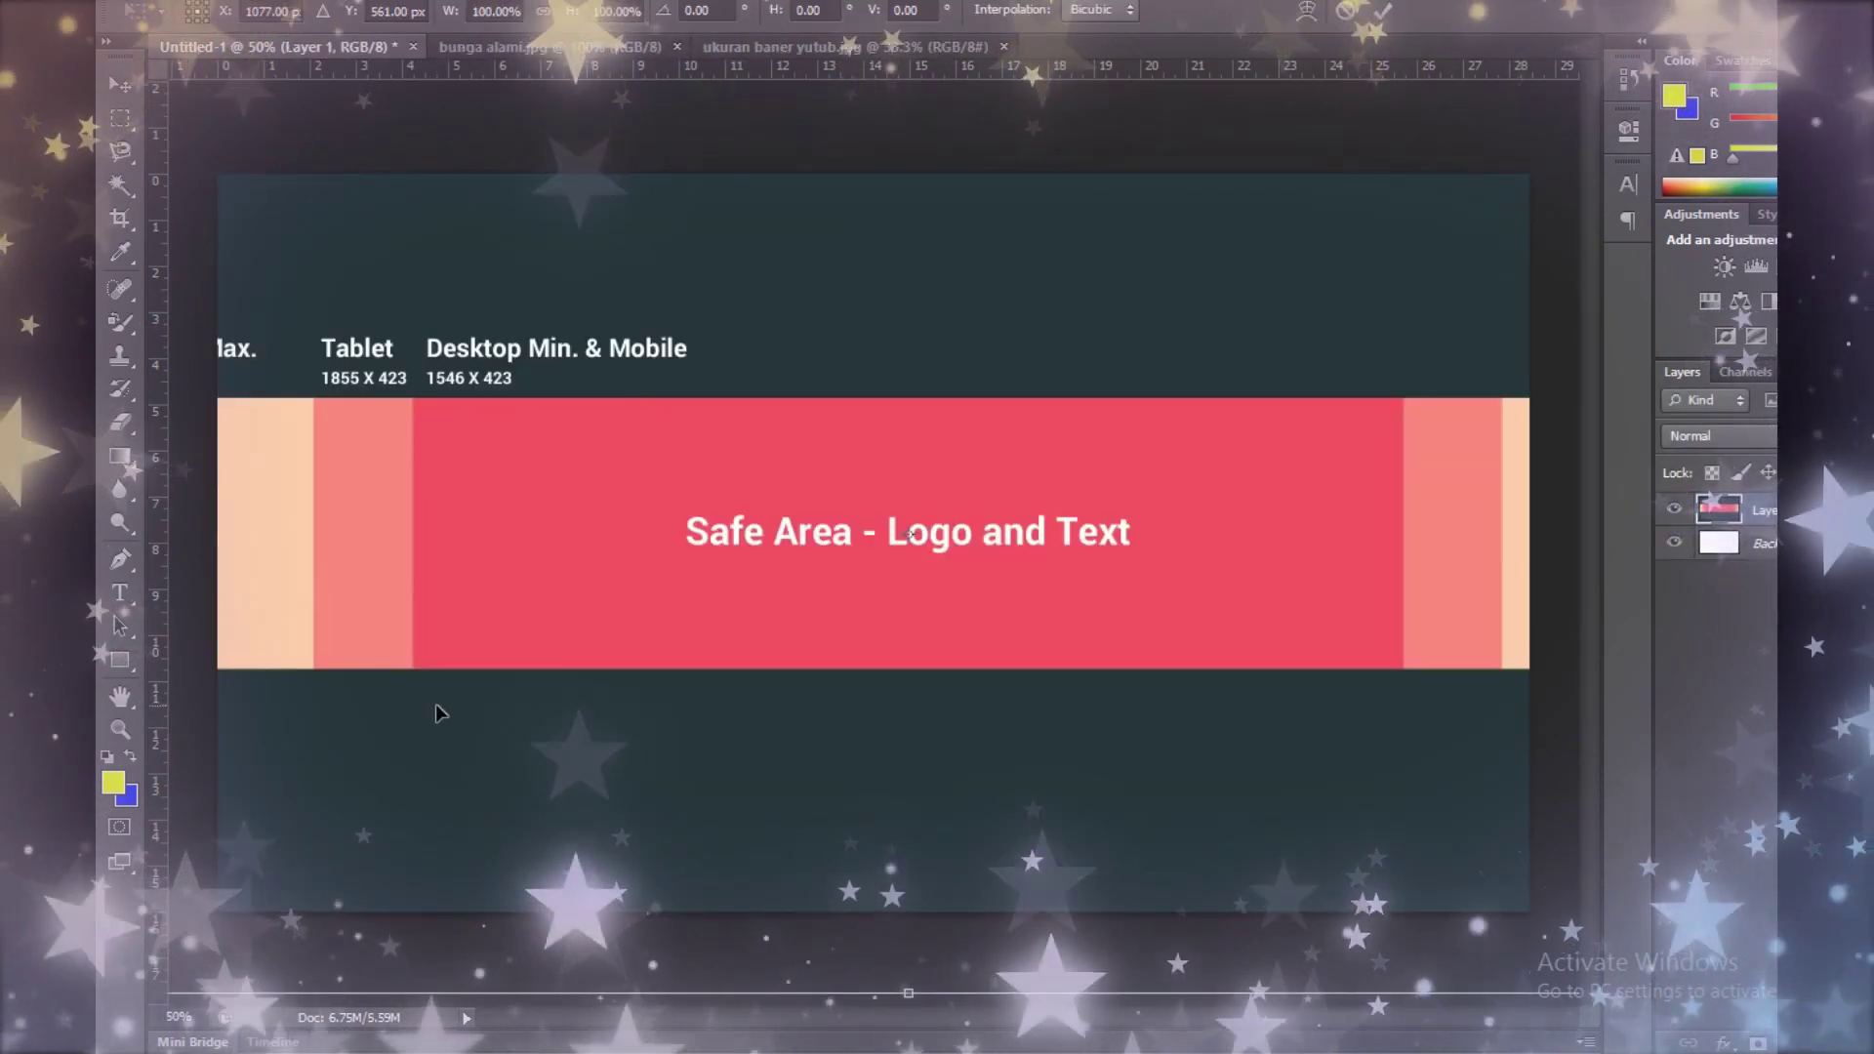
drag(403, 659, 739, 732)
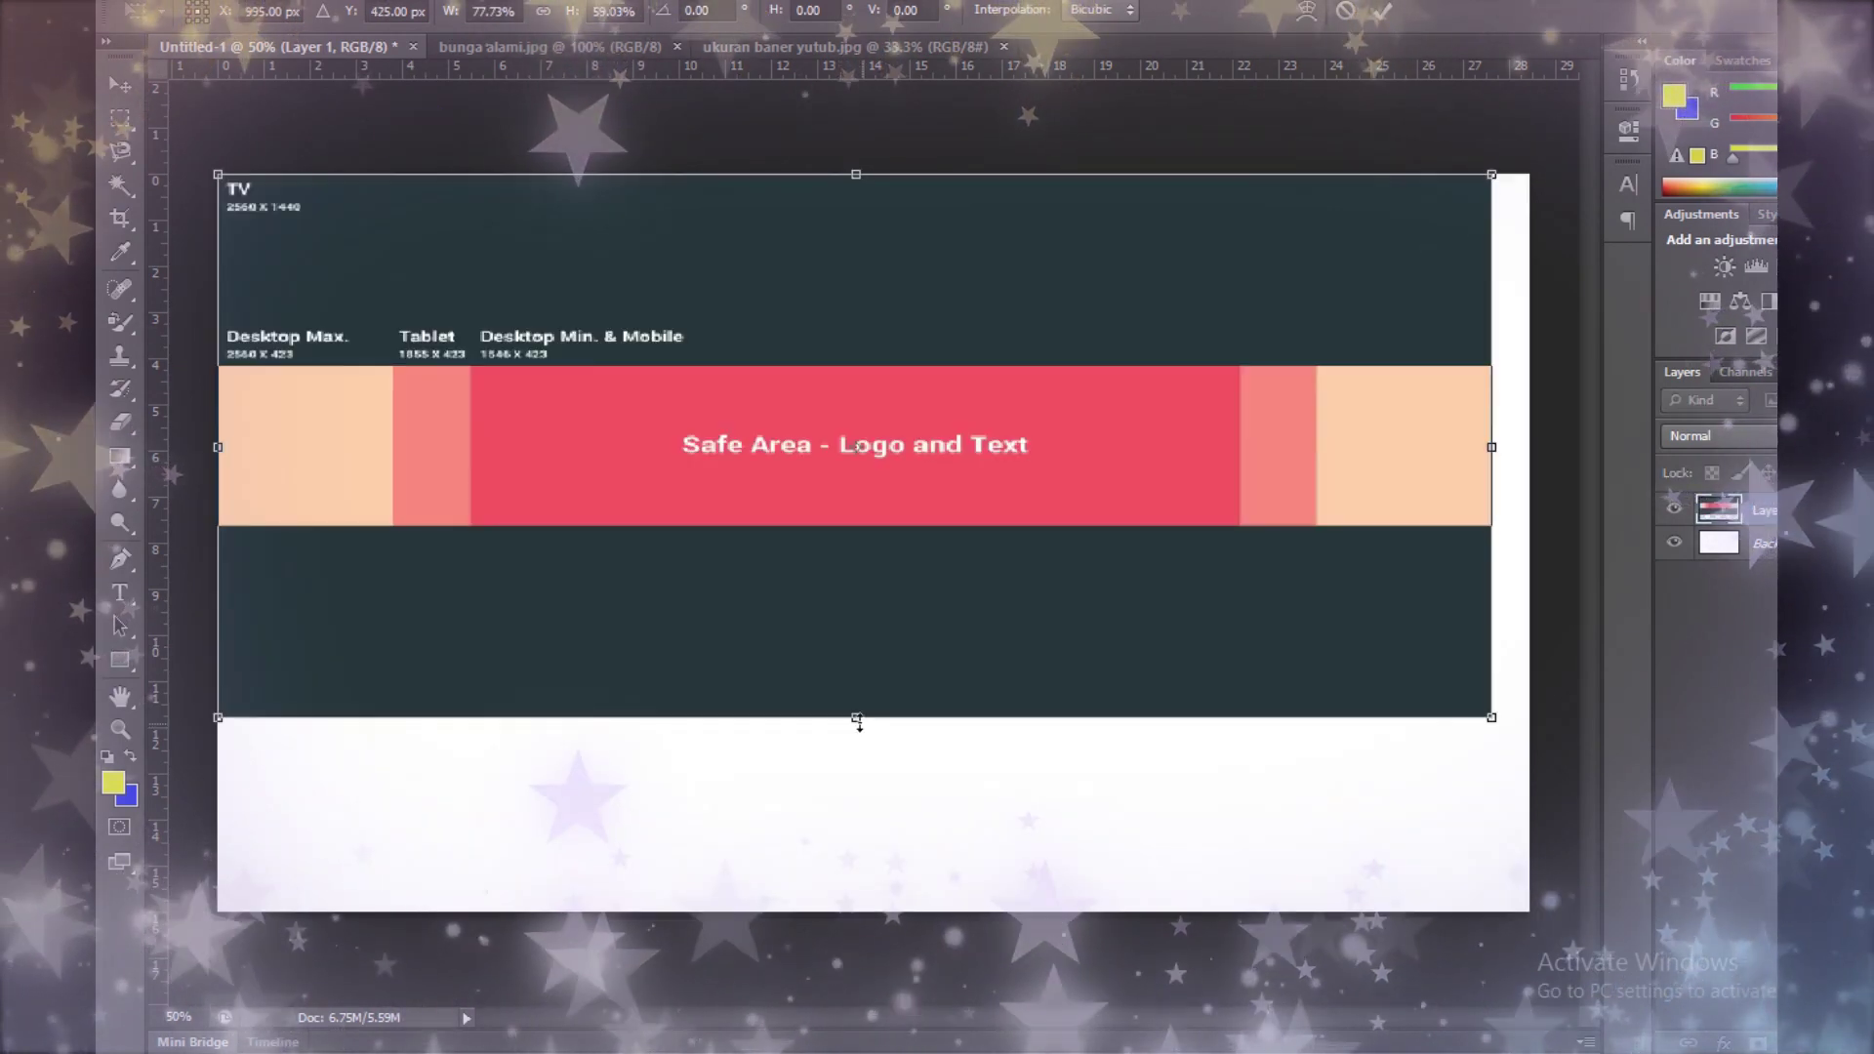
drag(857, 720, 881, 903)
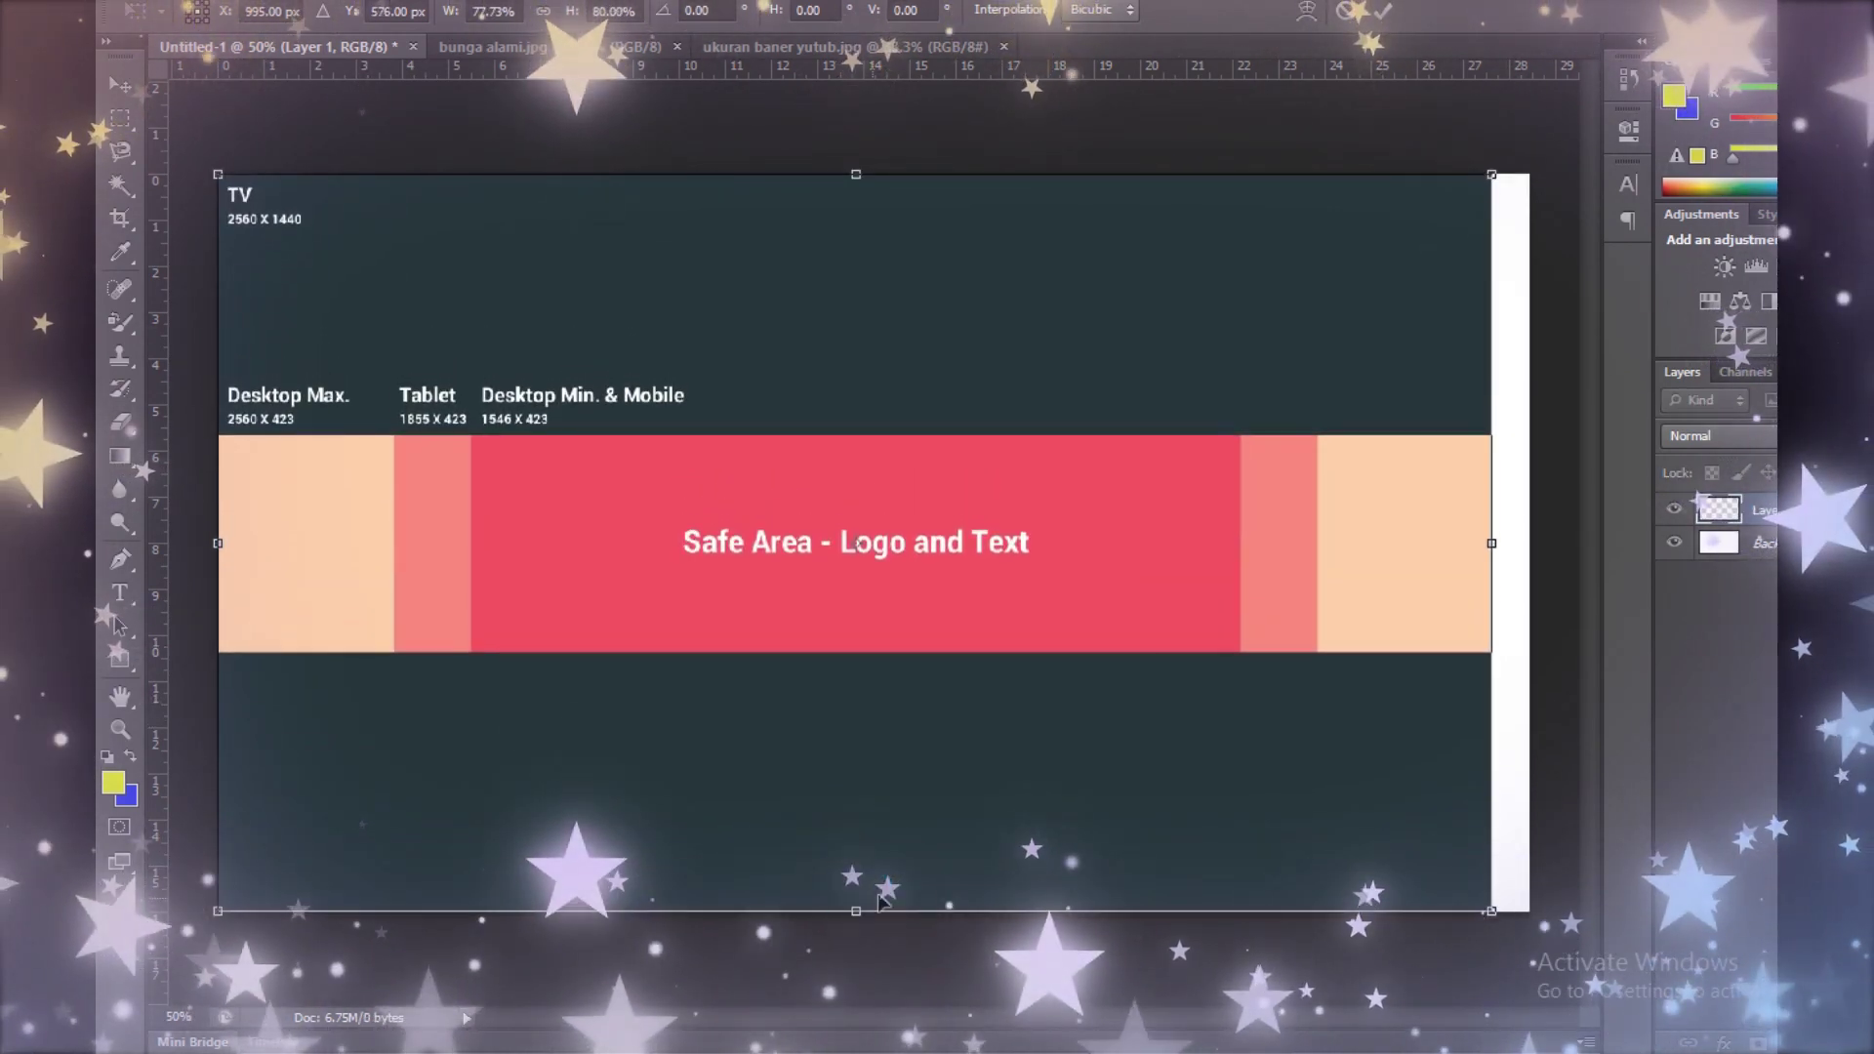
drag(1490, 544, 1527, 544)
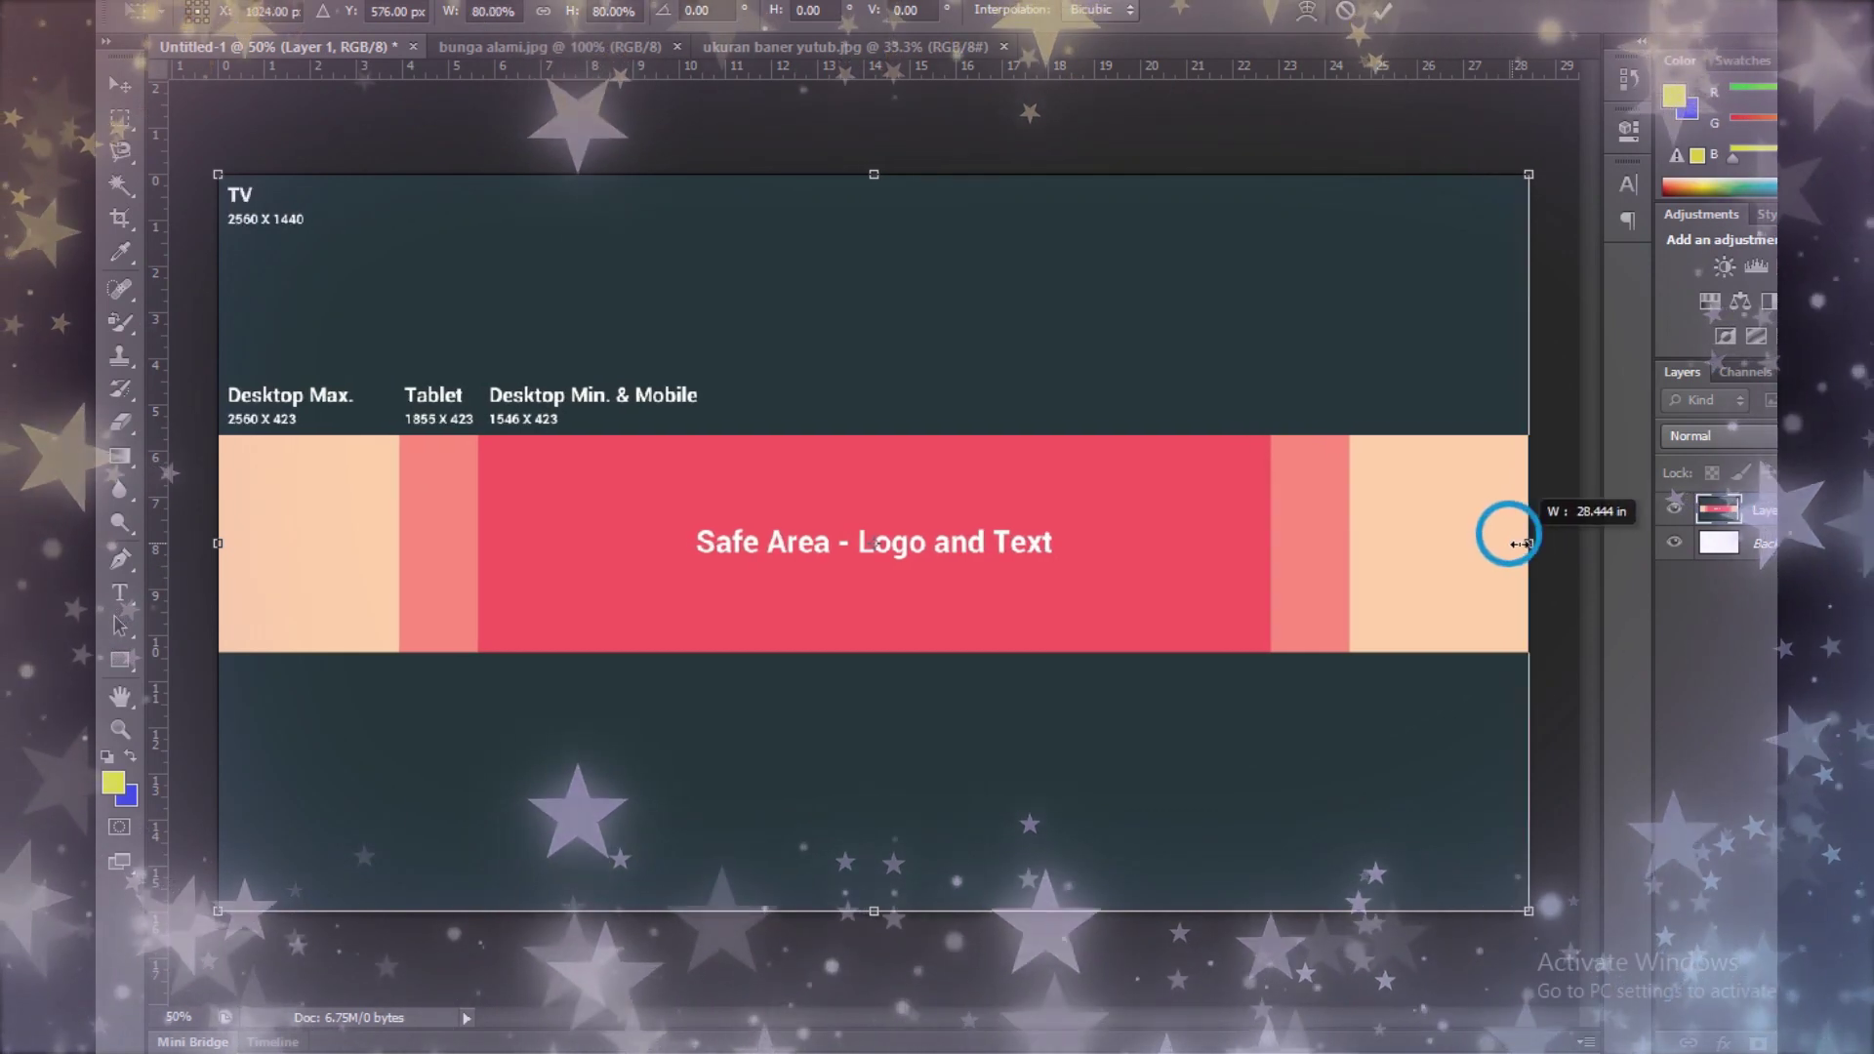
key(Return)
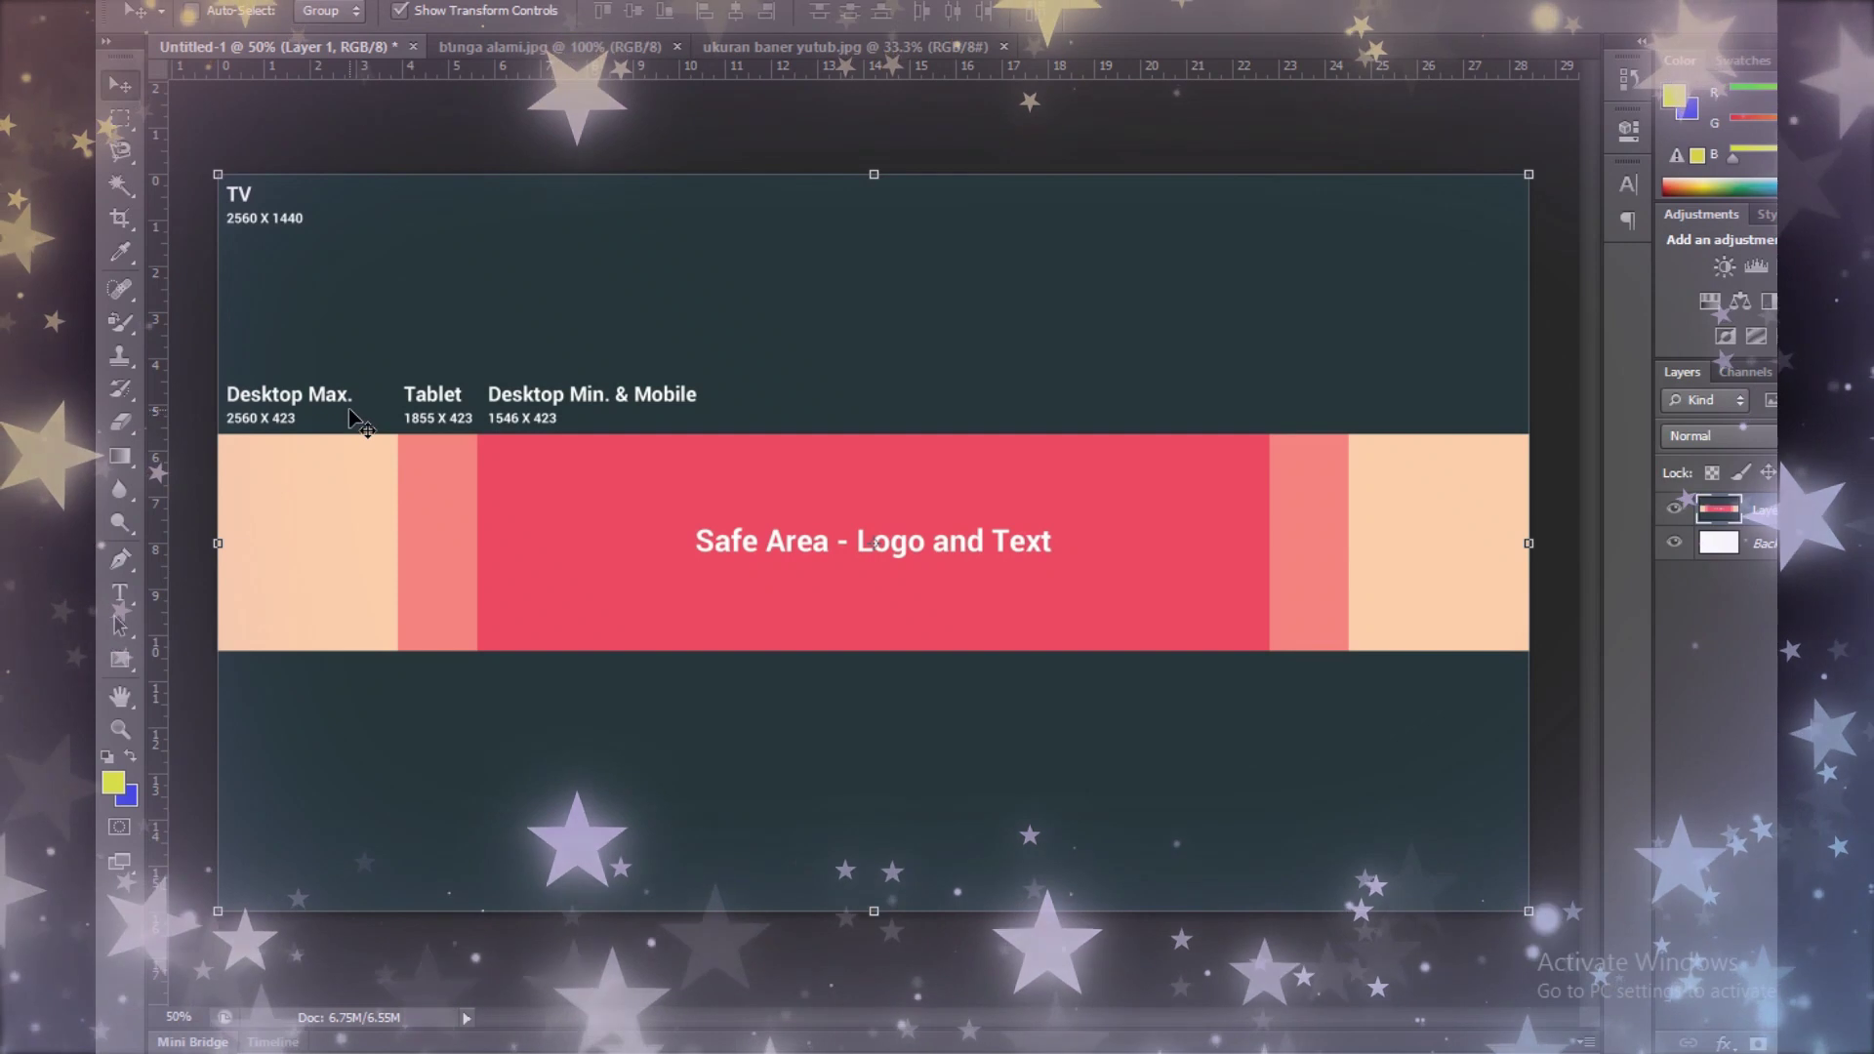
Step: Place three vertical and two horizontal guides on the template's zone edges, then delete the template layer
click(157, 473)
mouse_move(156, 474)
mouse_down()
mouse_move(466, 534)
mouse_move(1351, 598)
mouse_up()
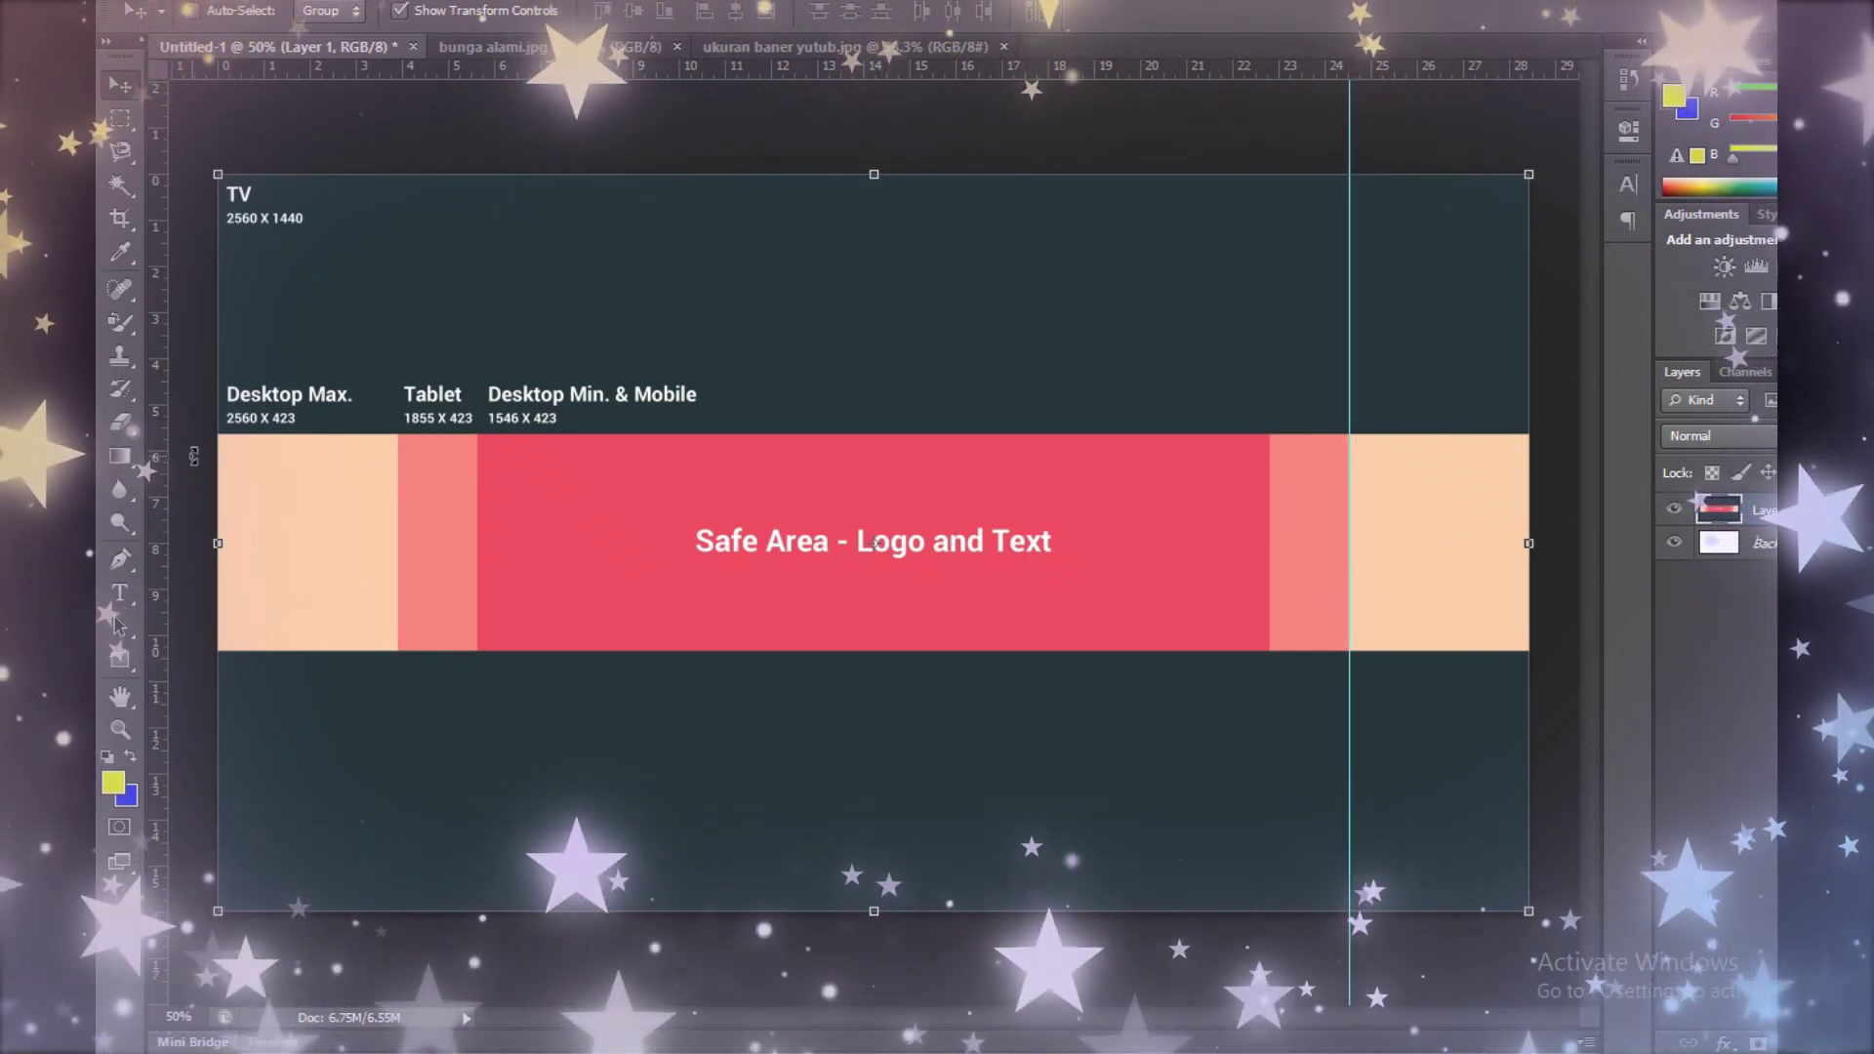
drag(155, 443, 1269, 615)
mouse_move(151, 495)
mouse_down()
mouse_move(477, 561)
mouse_move(161, 505)
mouse_move(398, 564)
mouse_up()
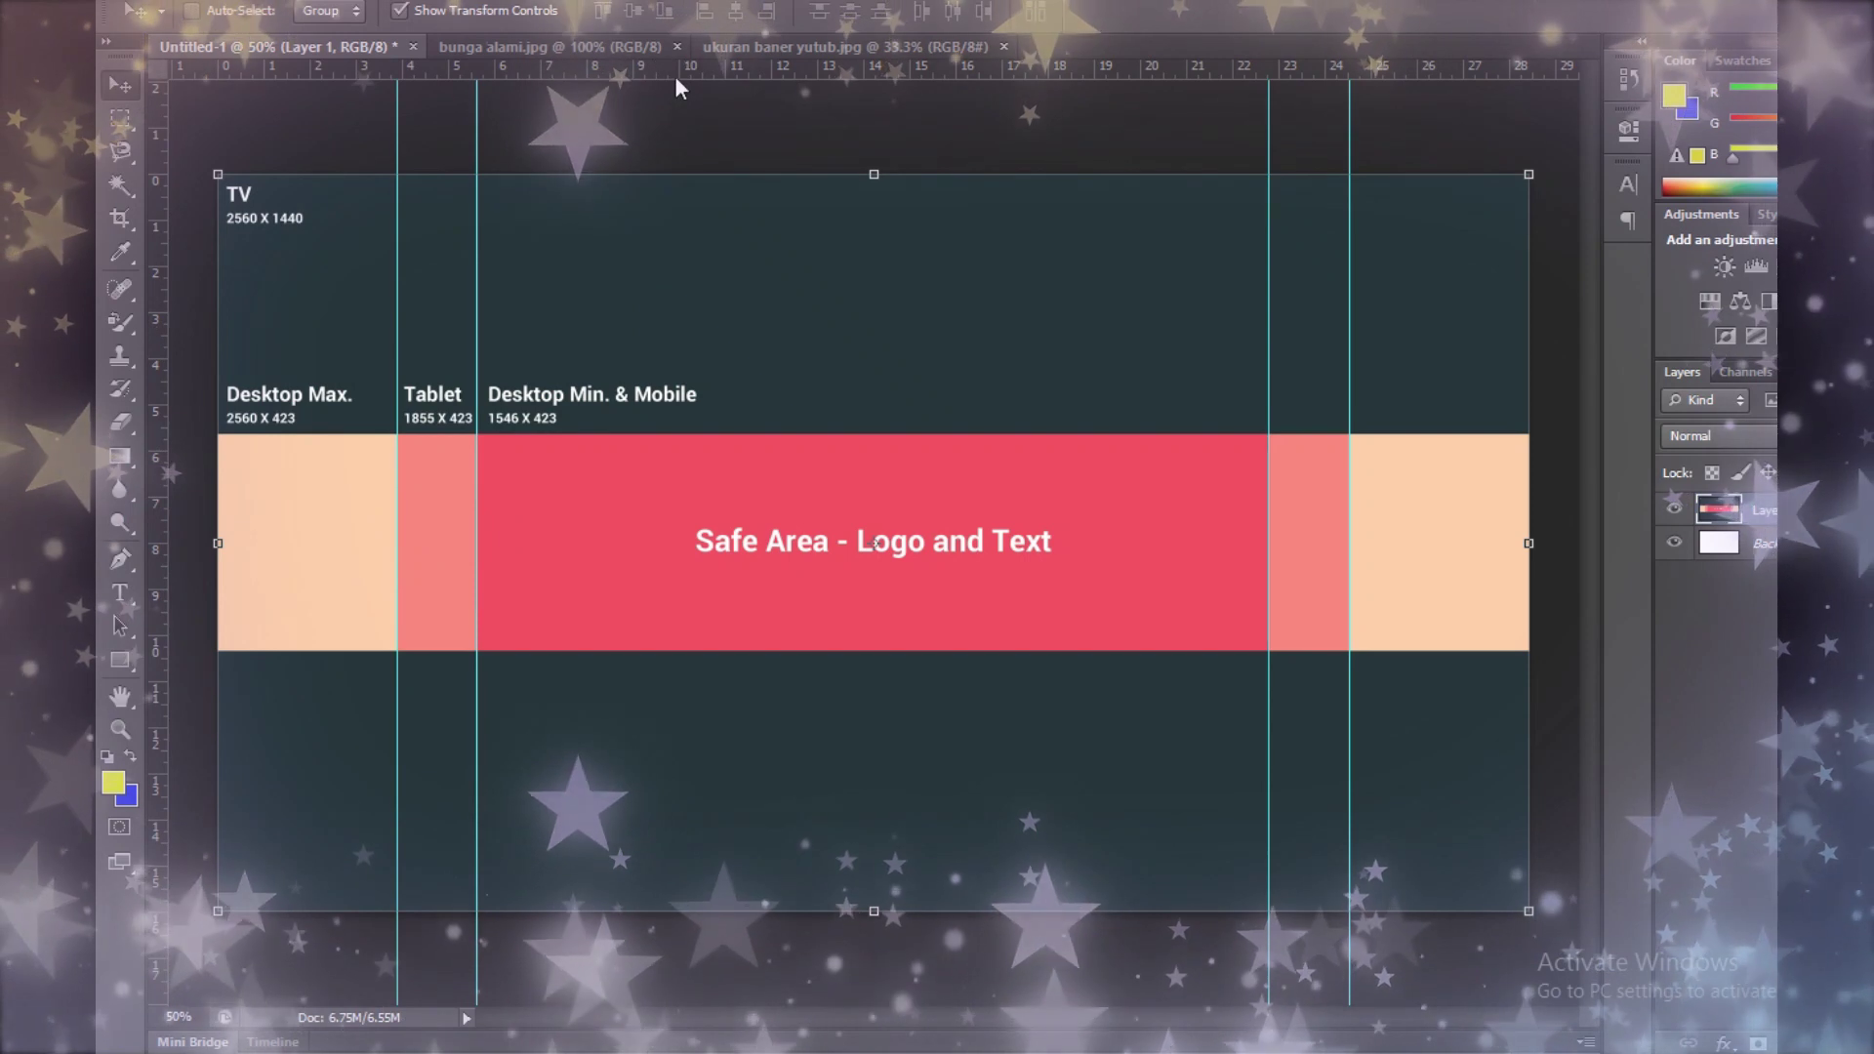
mouse_move(679, 66)
mouse_down()
mouse_move(690, 303)
mouse_move(673, 397)
mouse_move(695, 640)
mouse_move(714, 650)
mouse_up()
mouse_move(774, 69)
mouse_down()
mouse_move(794, 410)
mouse_move(817, 440)
mouse_move(795, 419)
mouse_move(816, 432)
mouse_up()
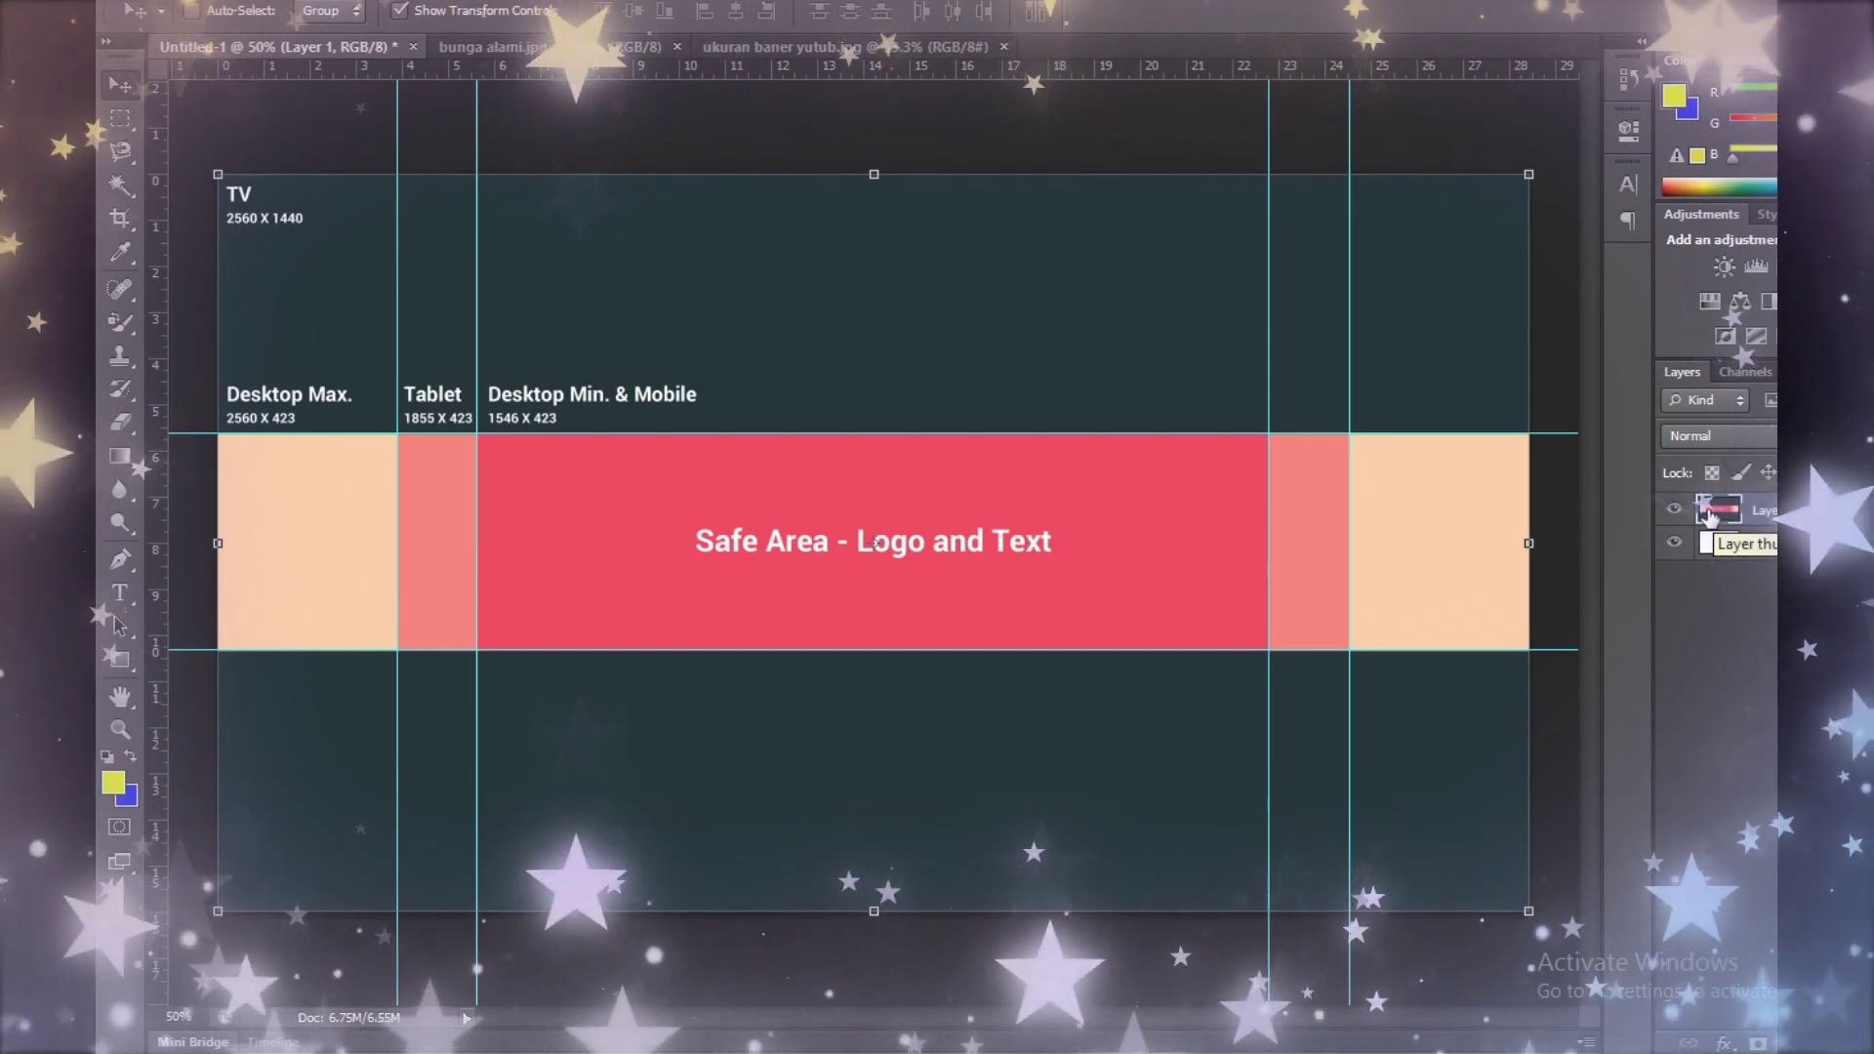
key(Delete)
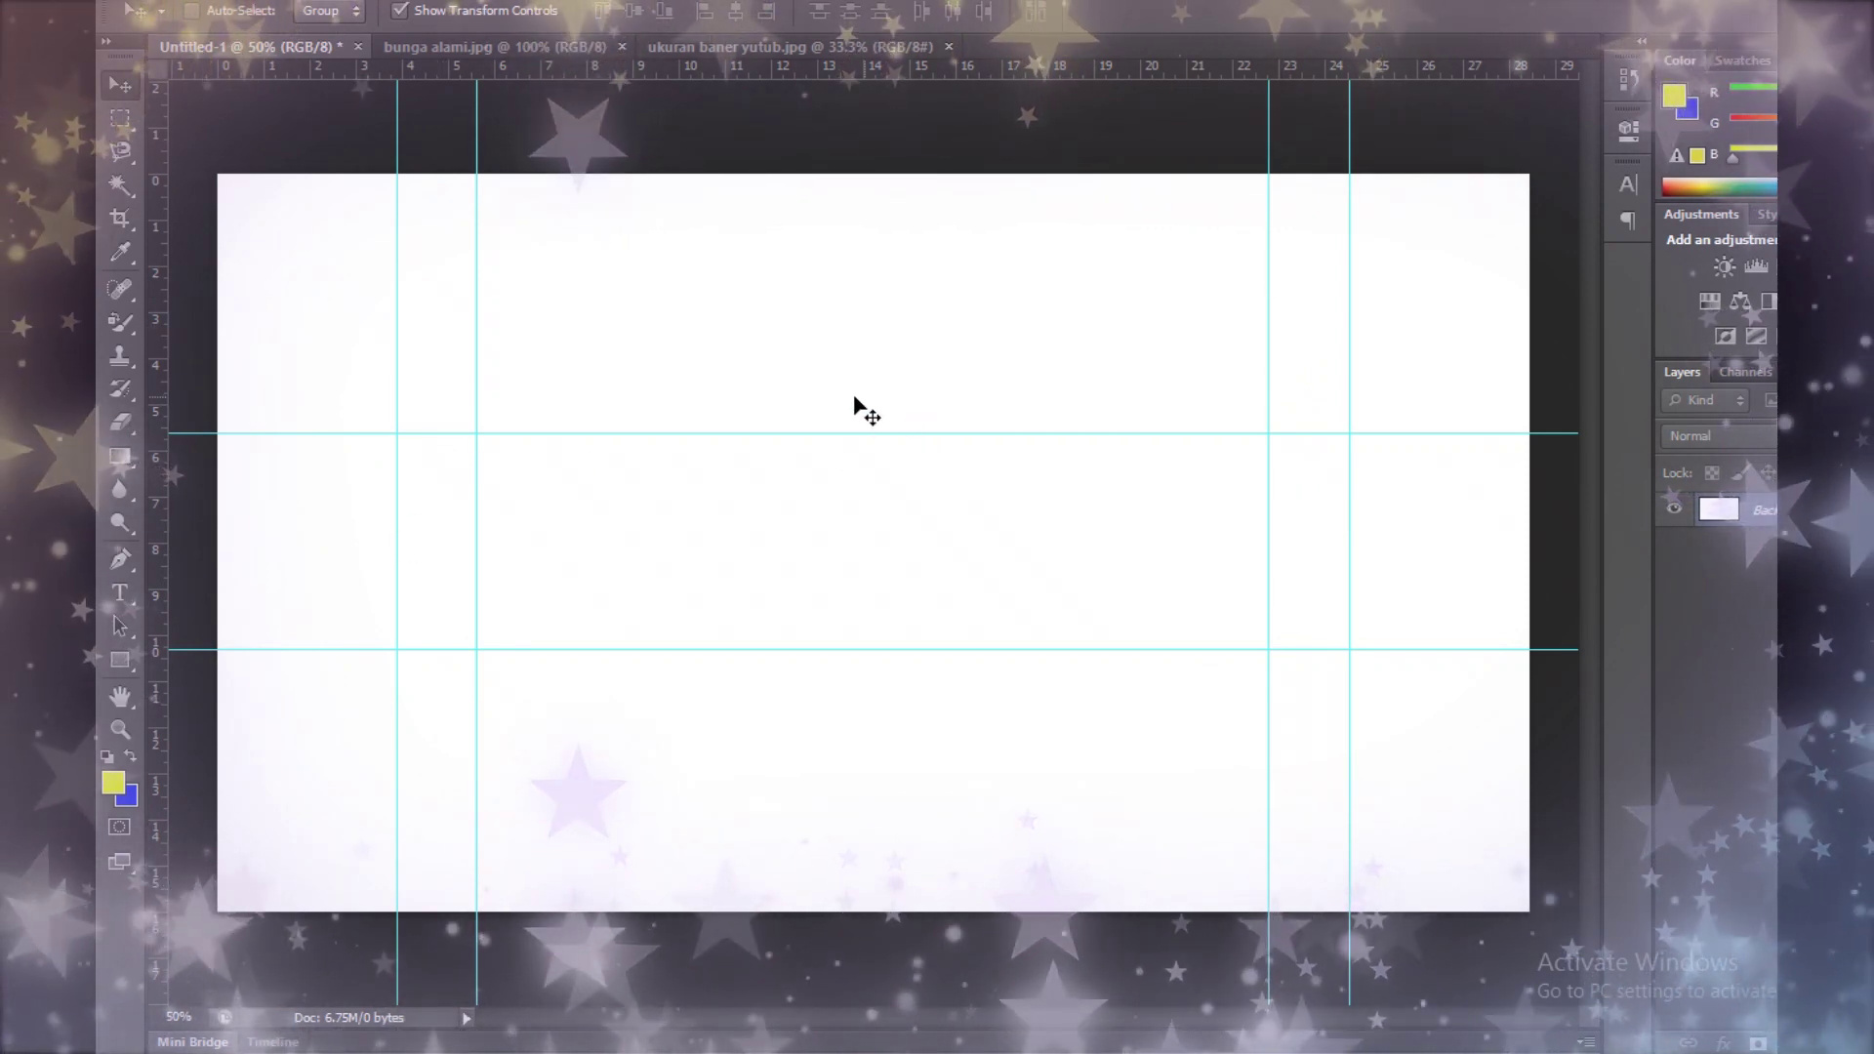
Step: Drag the bunga alami.jpg photo into Untitled-1 and stretch it to all four canvas edges
click(703, 50)
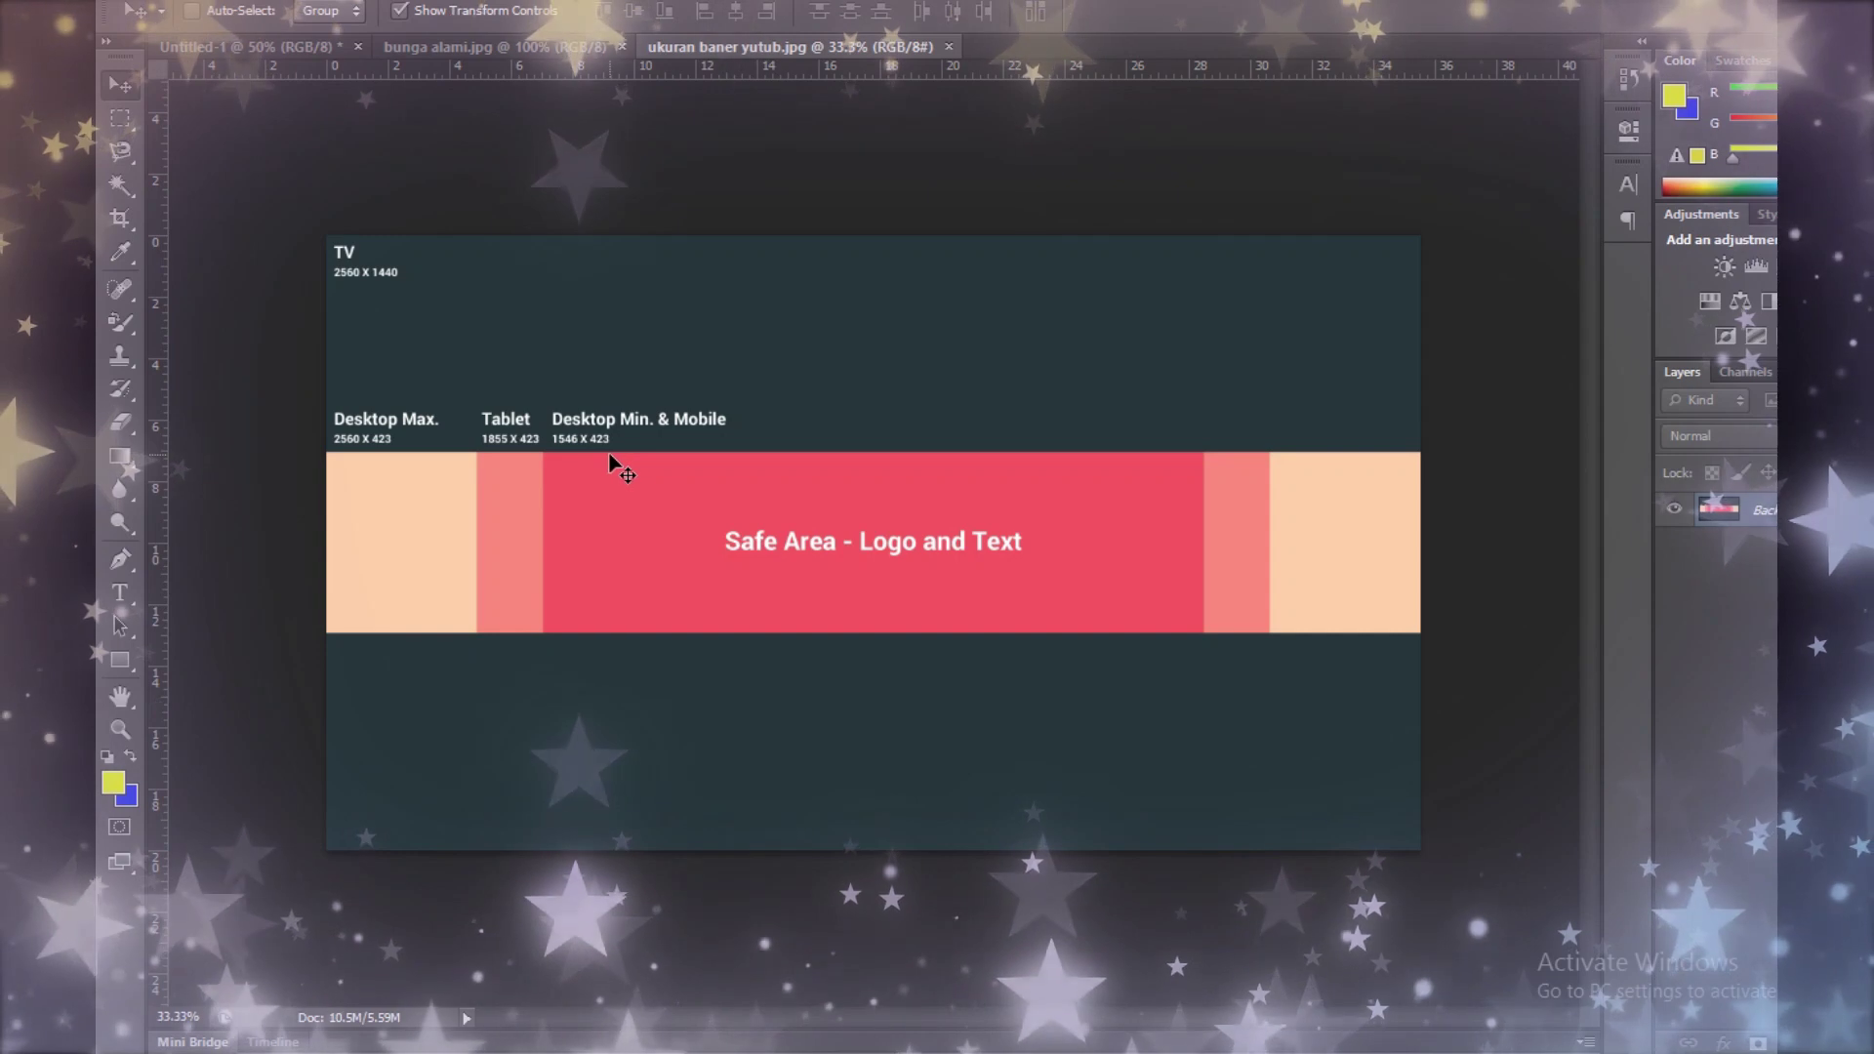
click(508, 49)
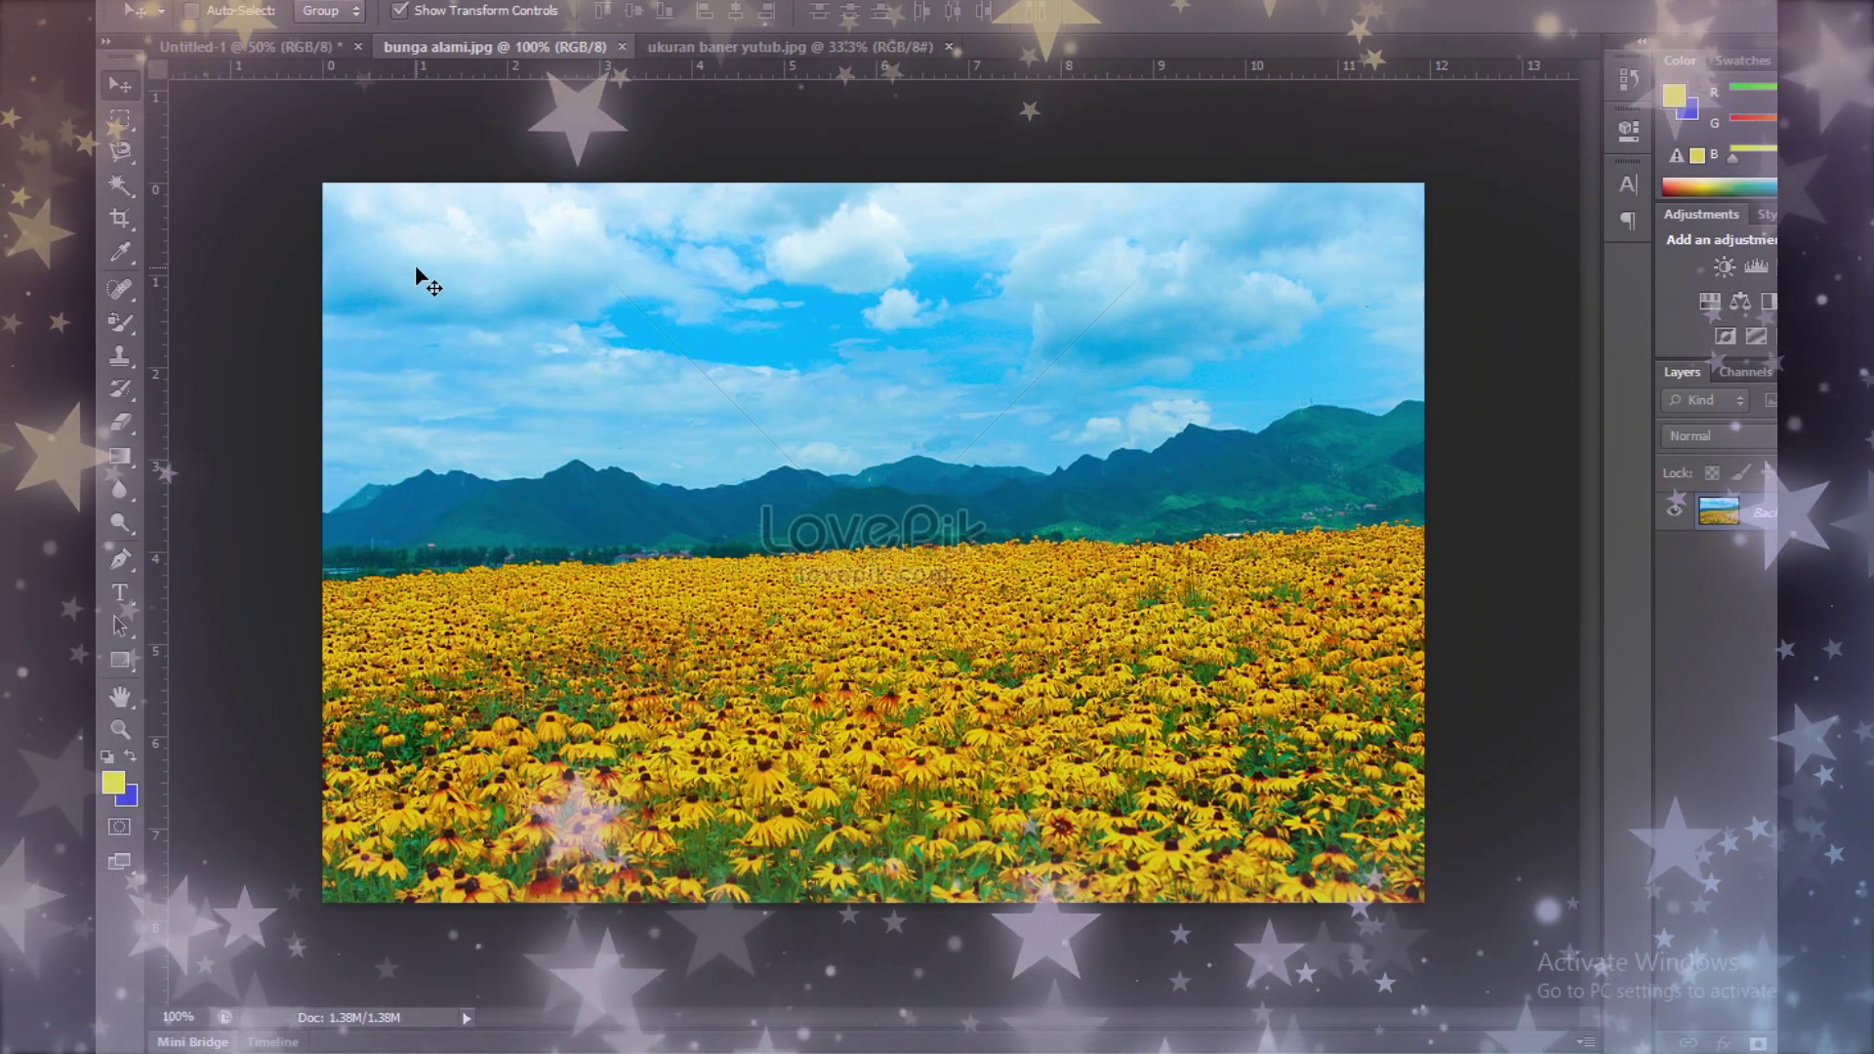
mouse_move(382, 231)
mouse_down()
mouse_move(272, 46)
mouse_move(312, 278)
mouse_up()
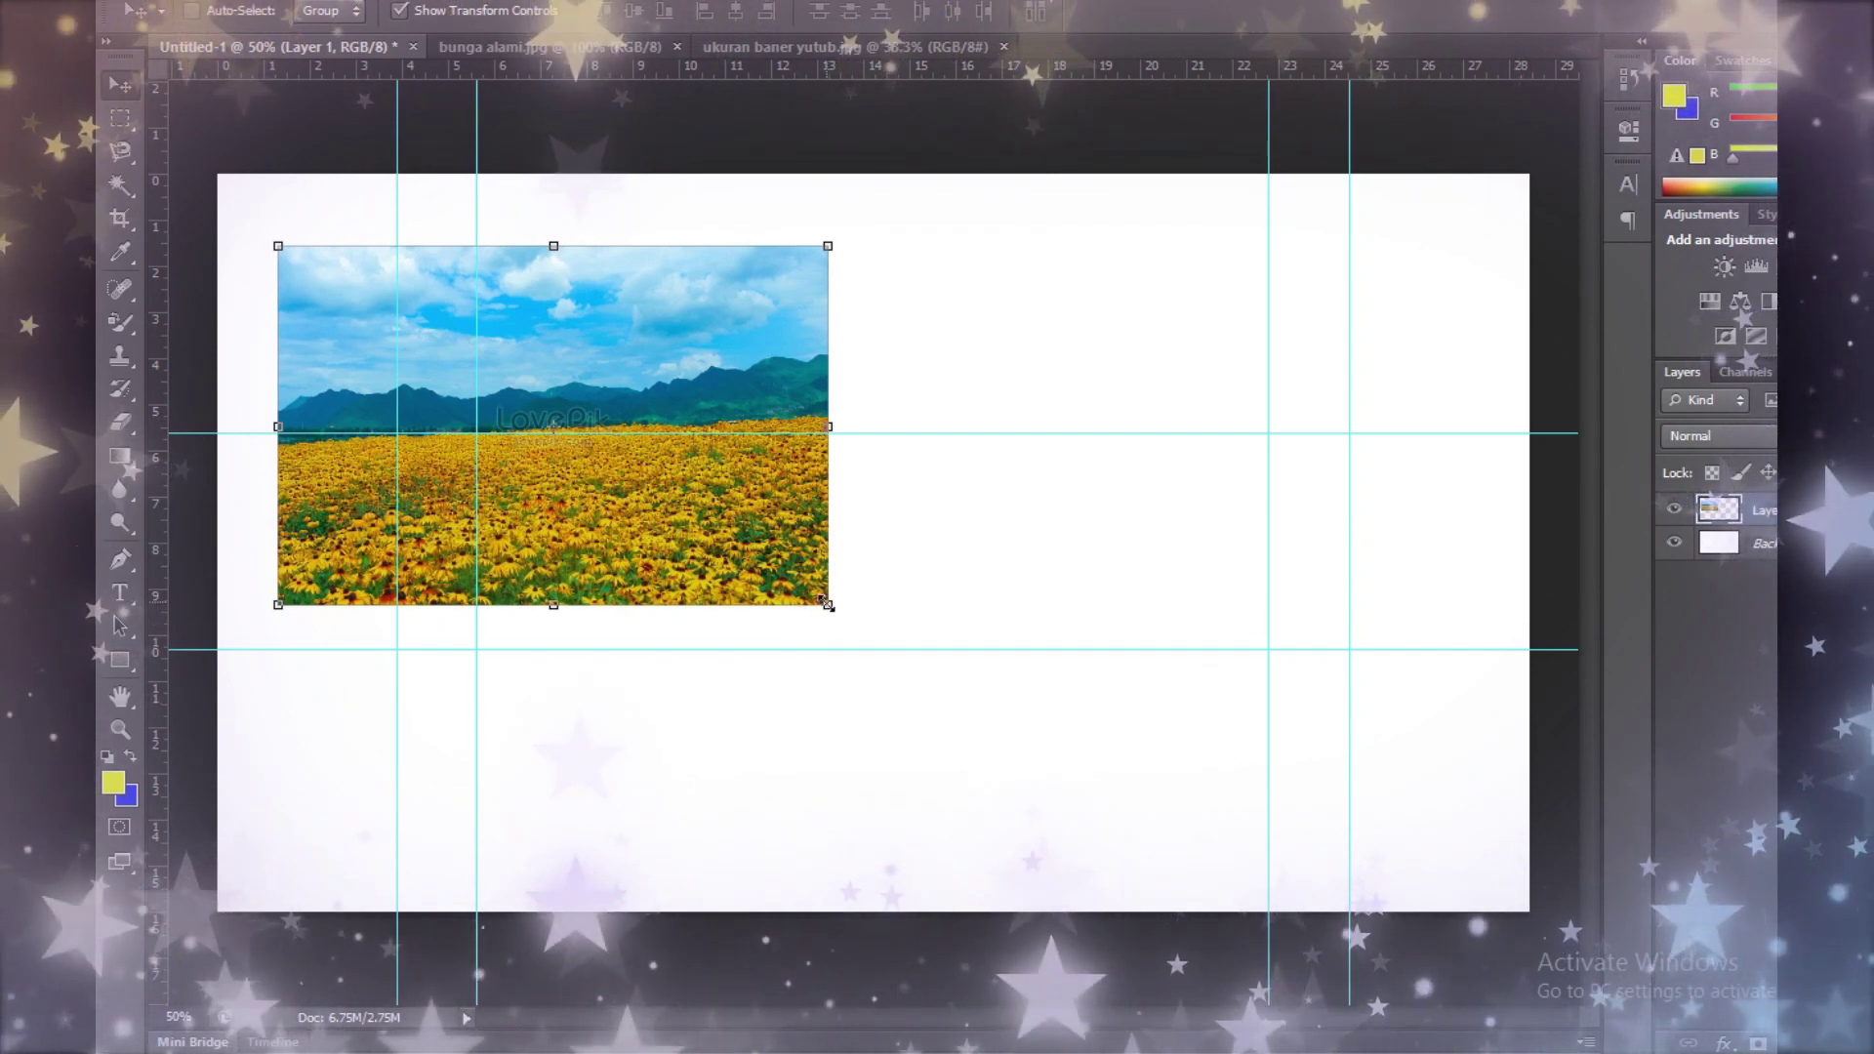
drag(825, 606, 1309, 869)
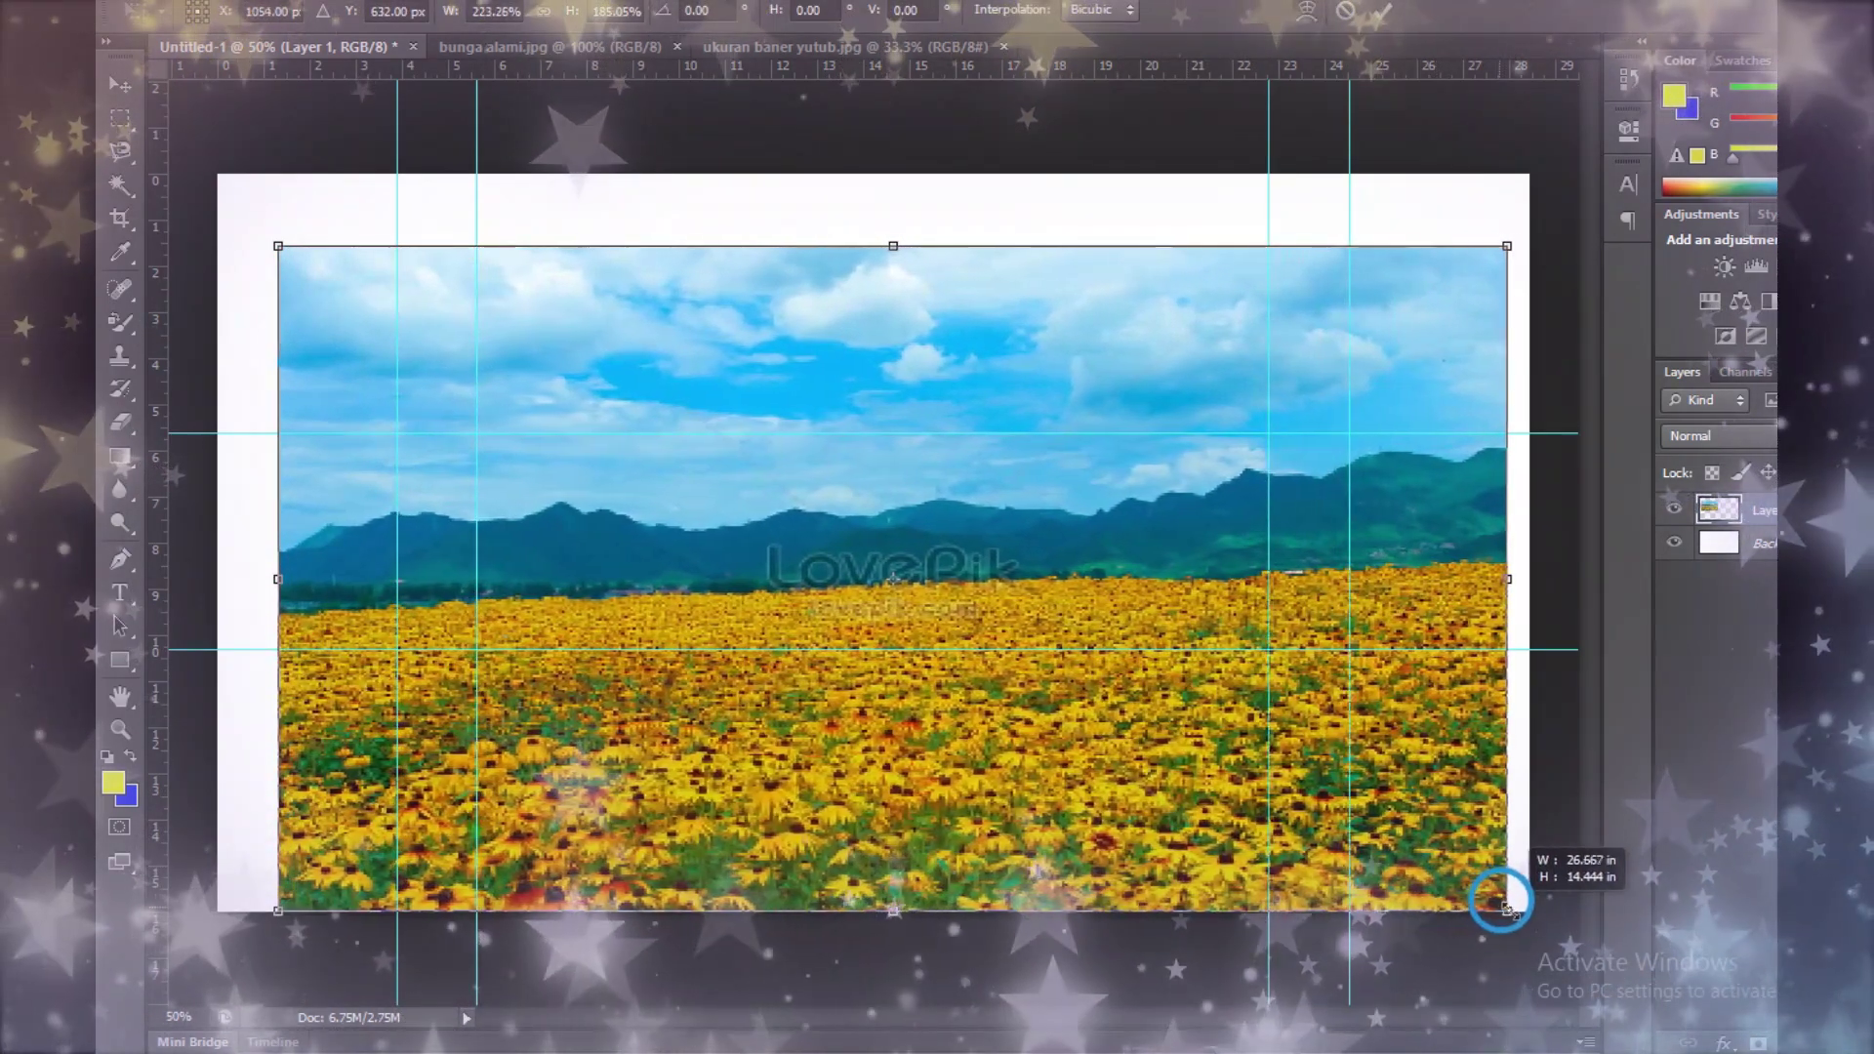
drag(1309, 869, 1543, 913)
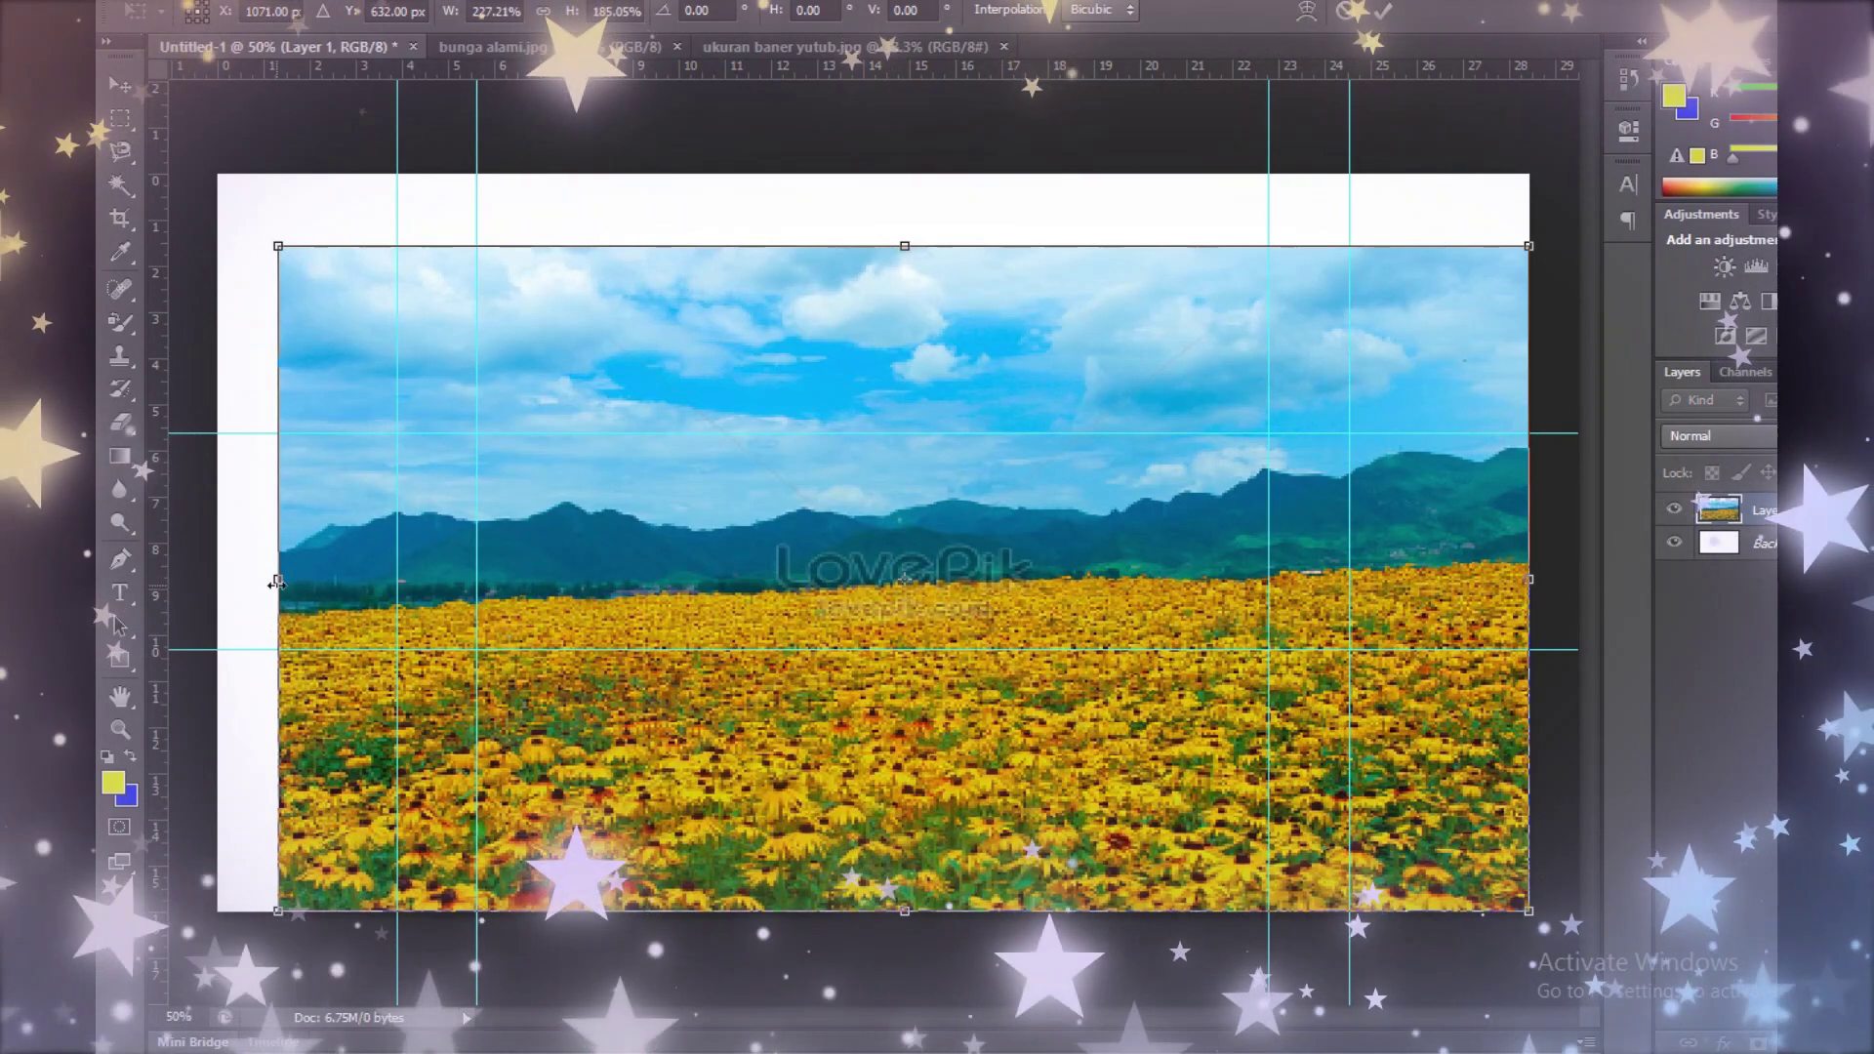
drag(276, 582, 213, 581)
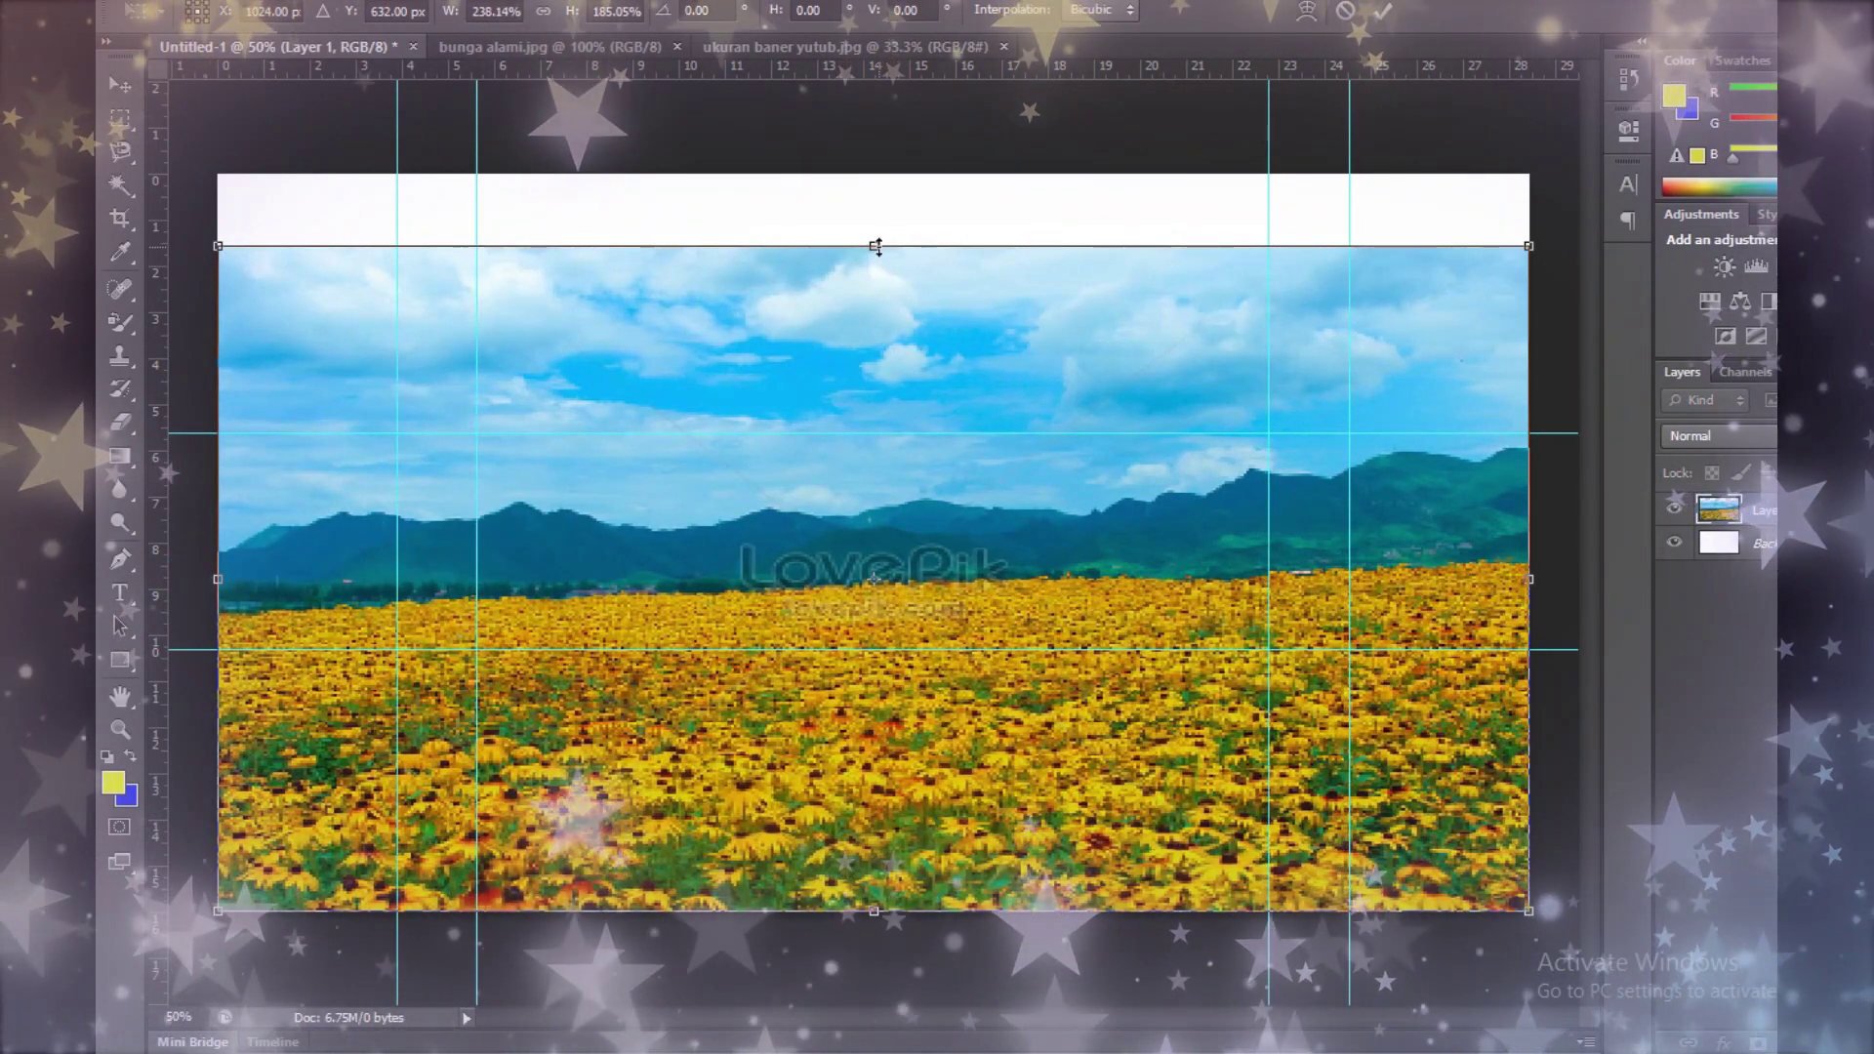
drag(876, 246, 876, 174)
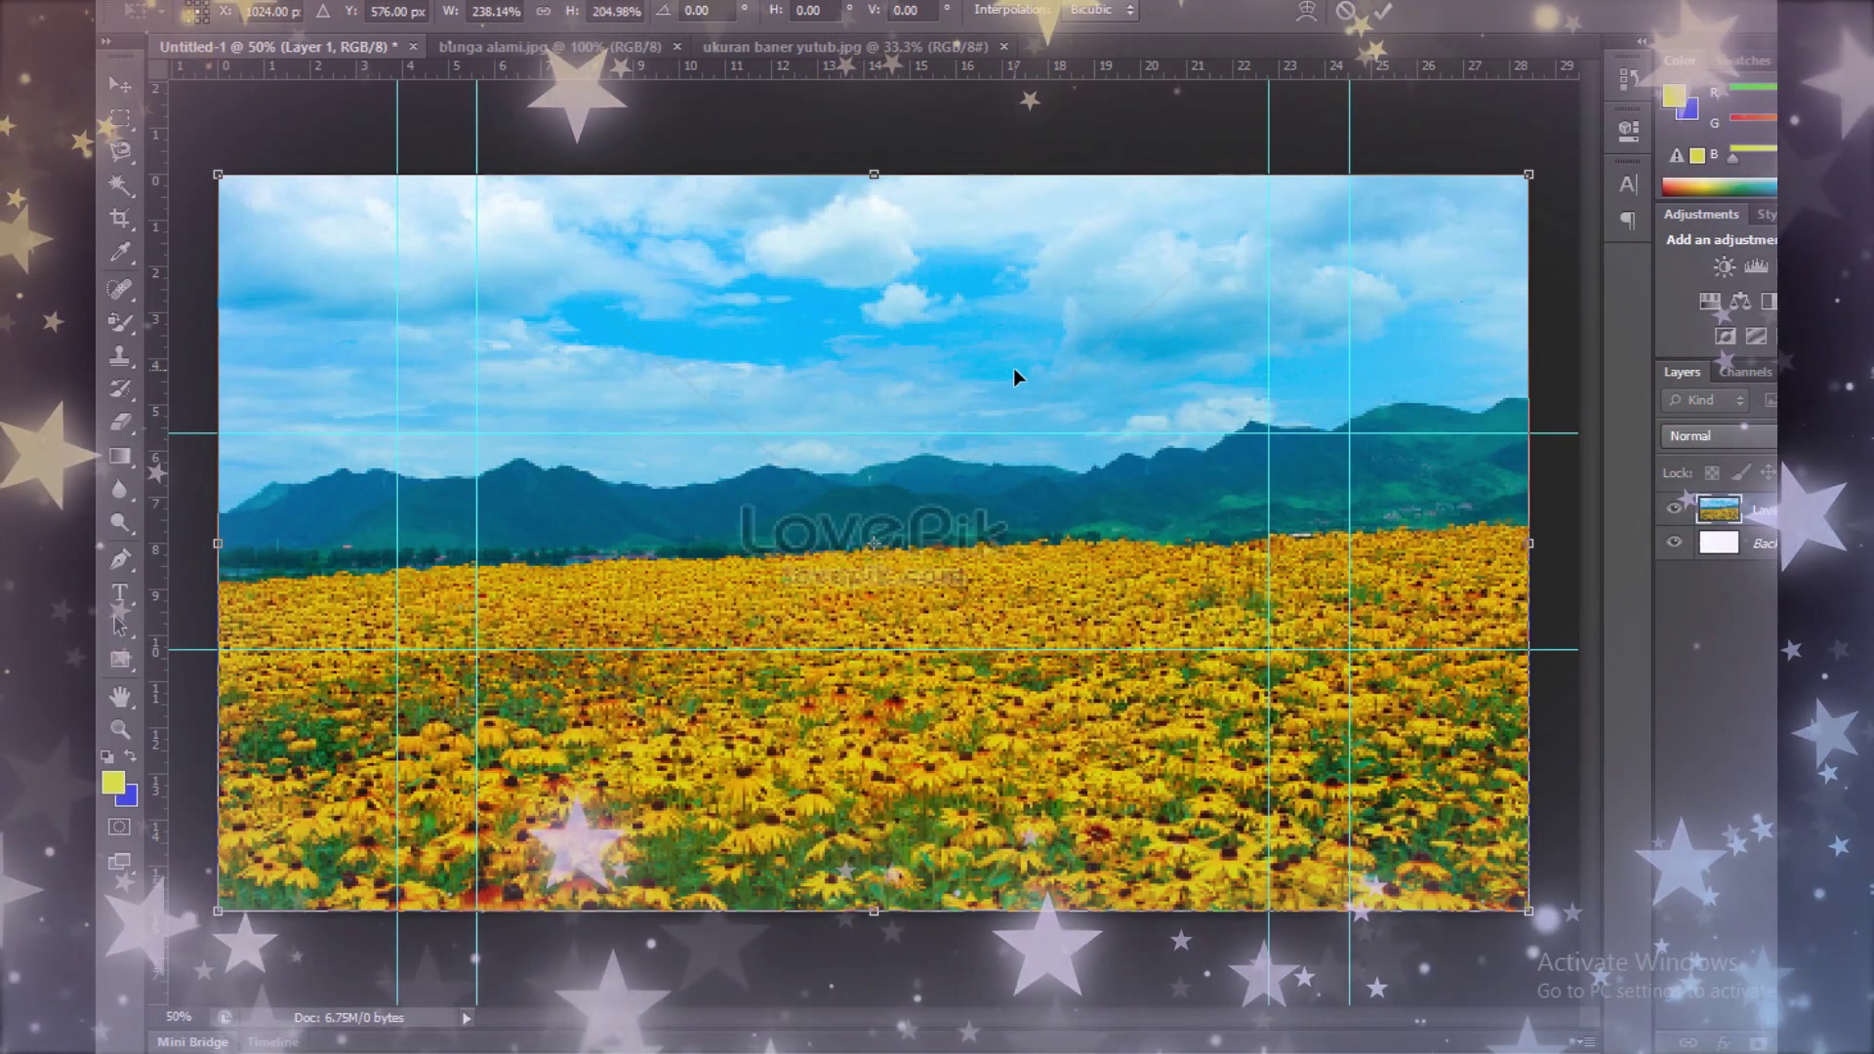
key(Return)
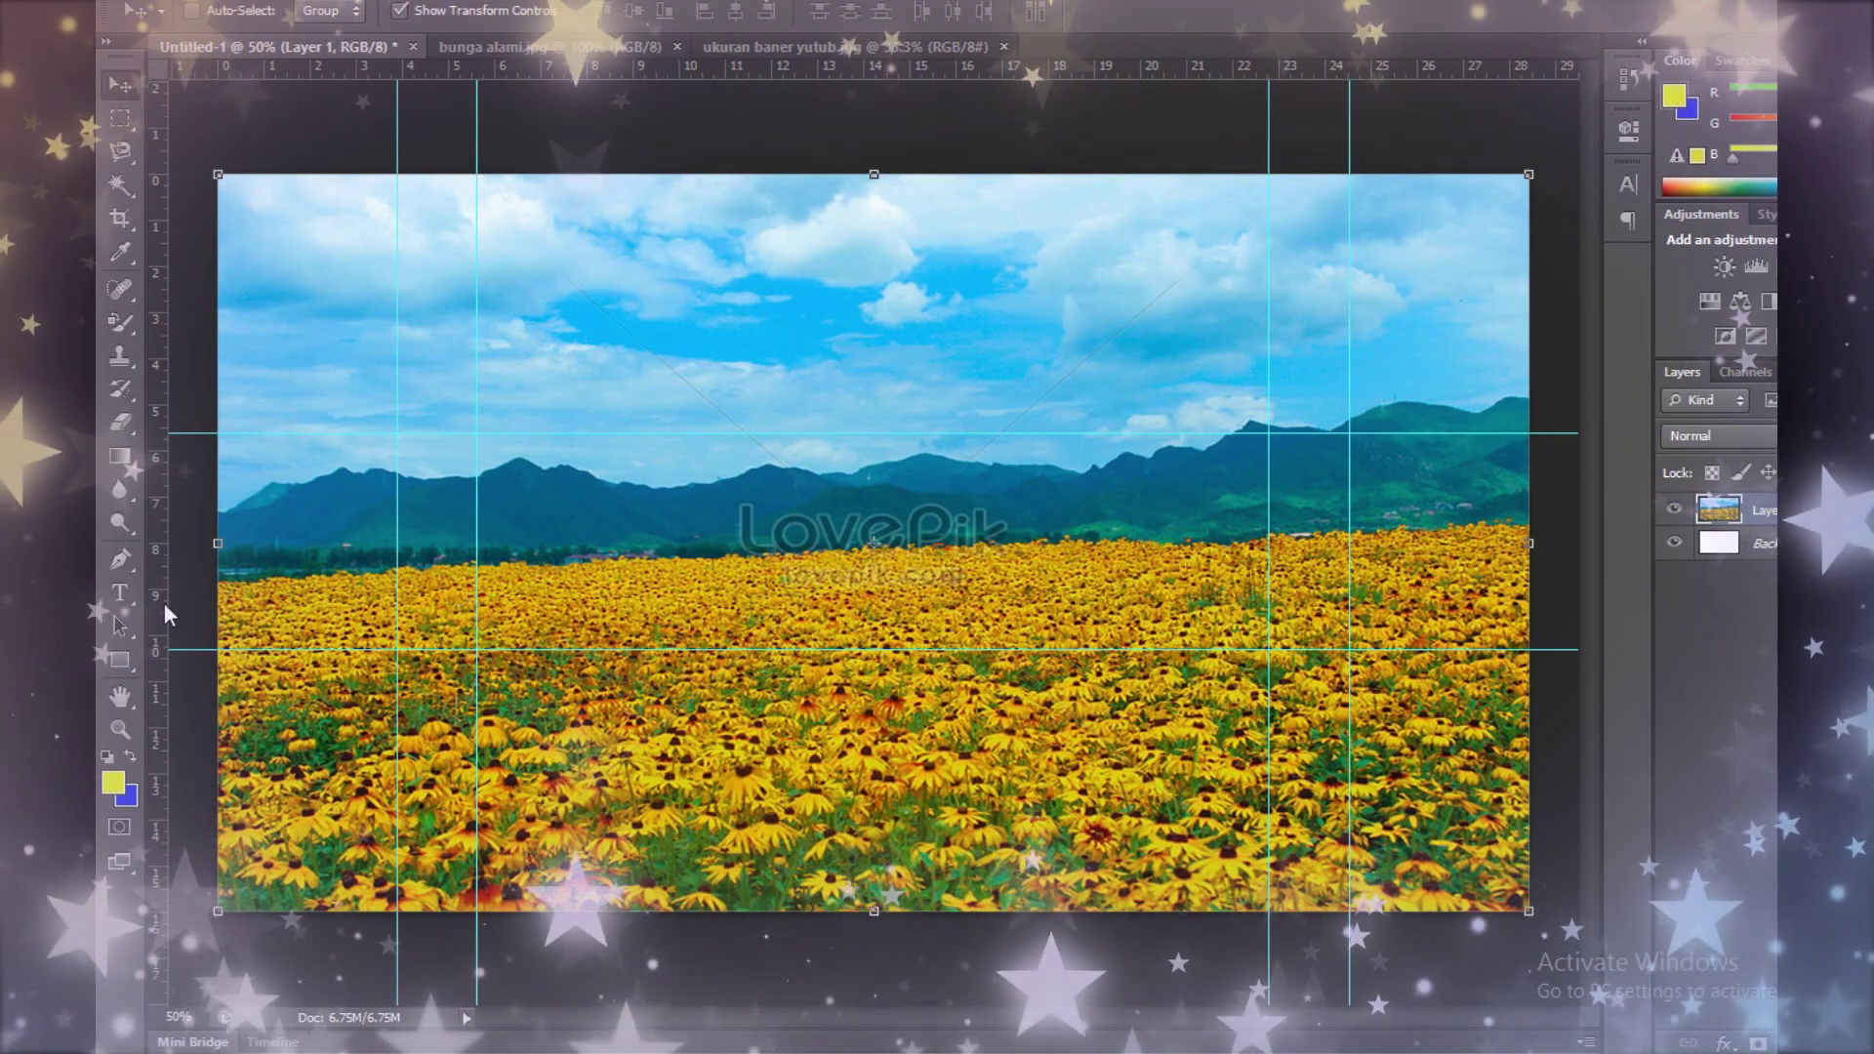
Step: Start a 60 pt text layer in the middle of the banner and type the channel name
click(119, 592)
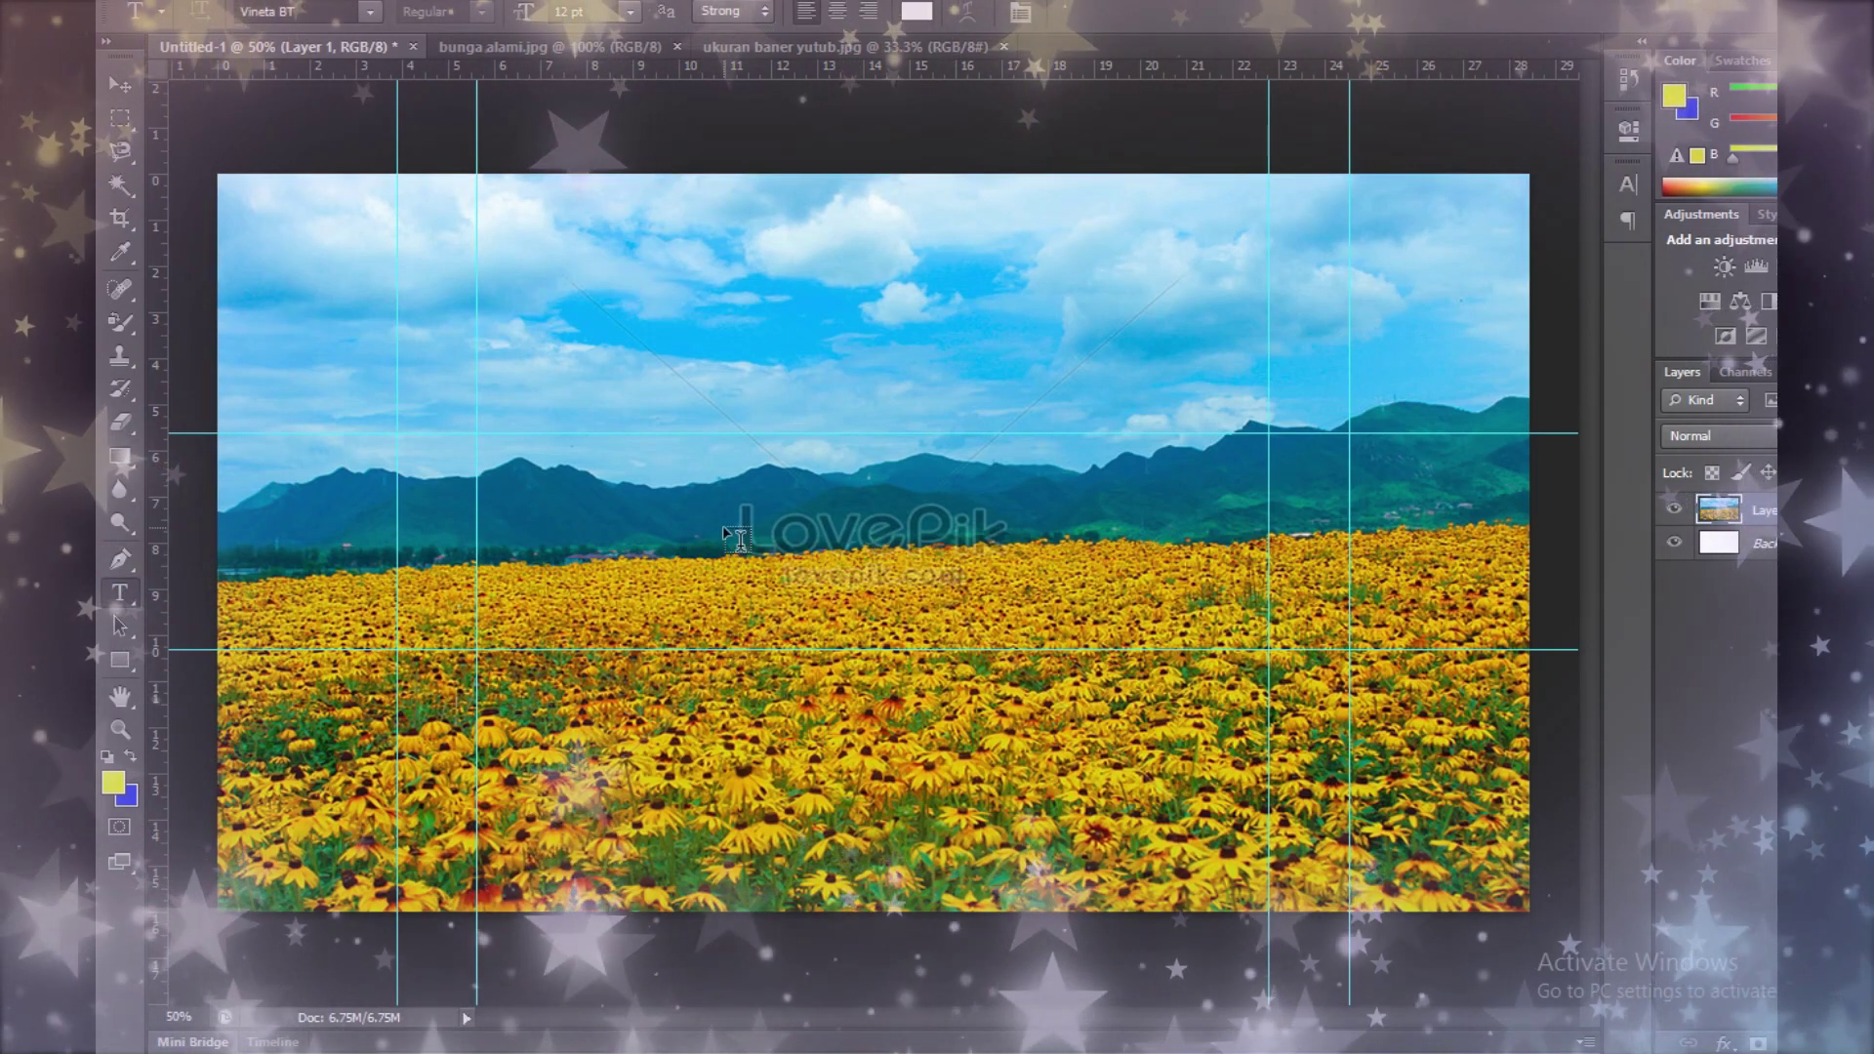
click(829, 517)
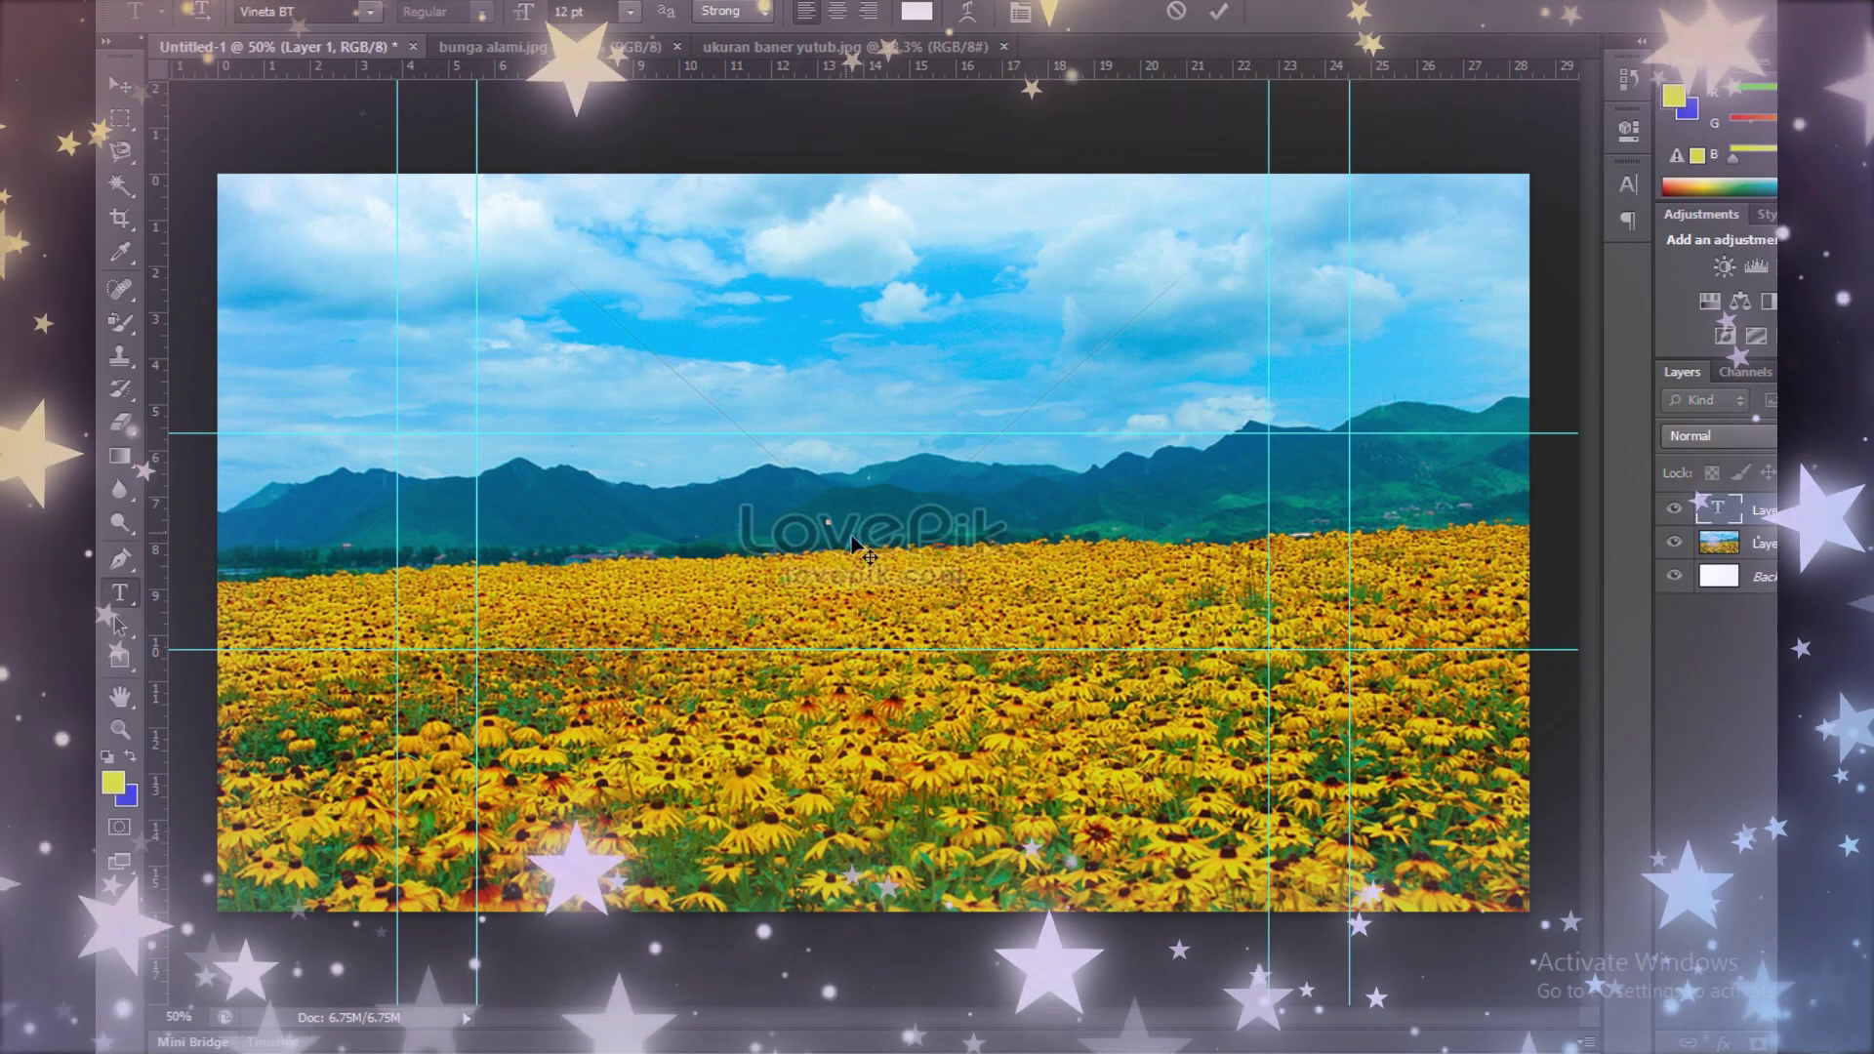
click(630, 12)
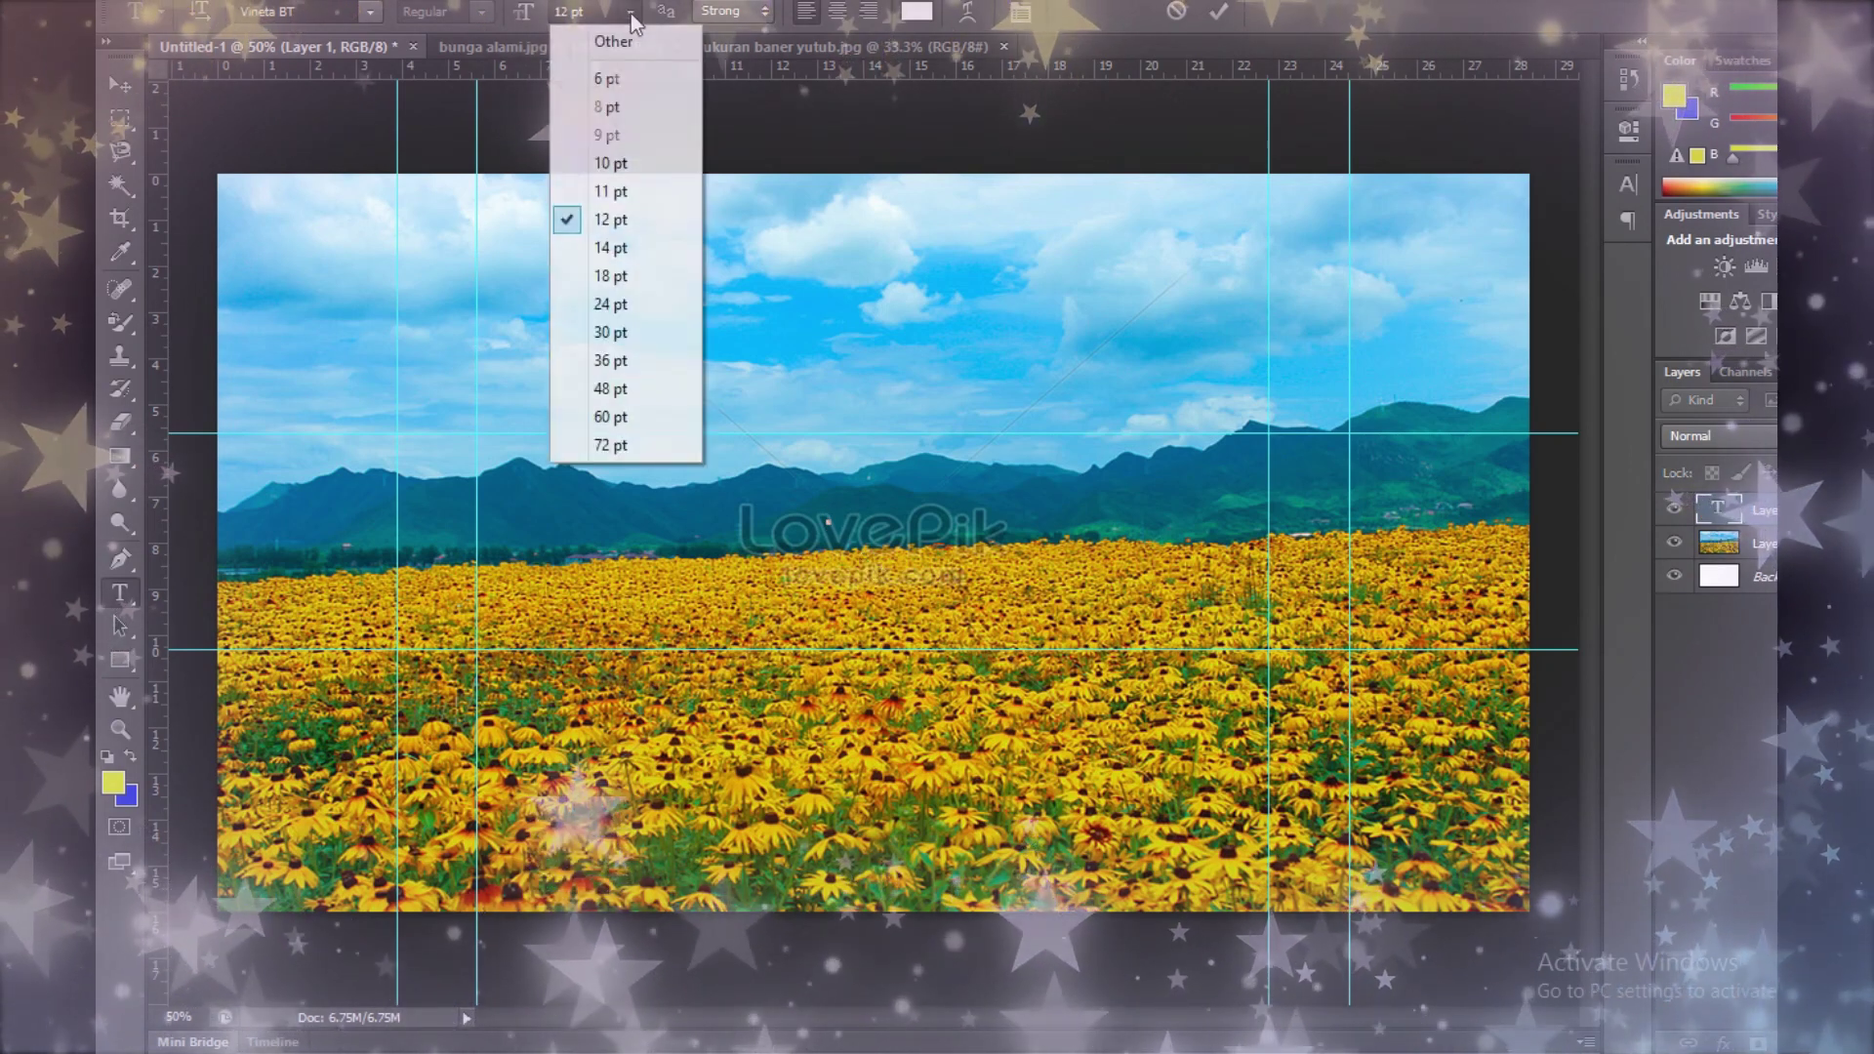
click(583, 429)
text(Ca)
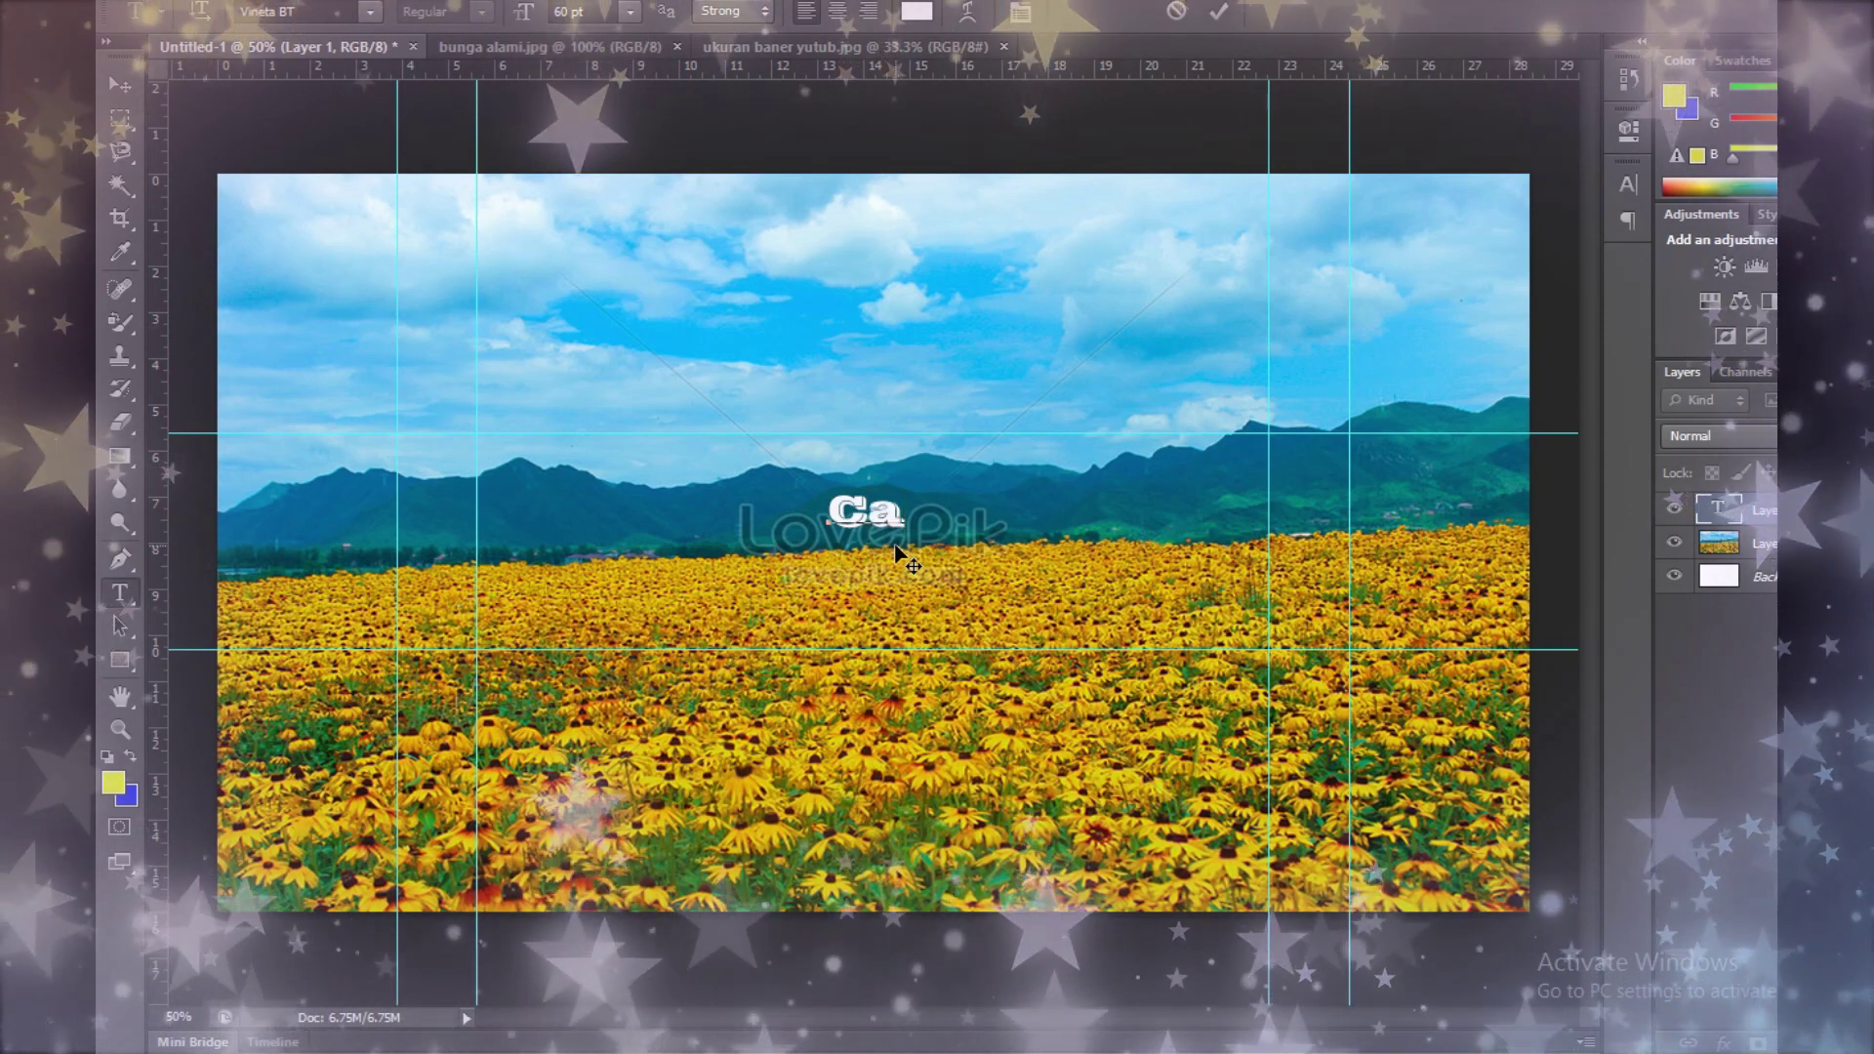
text(nel)
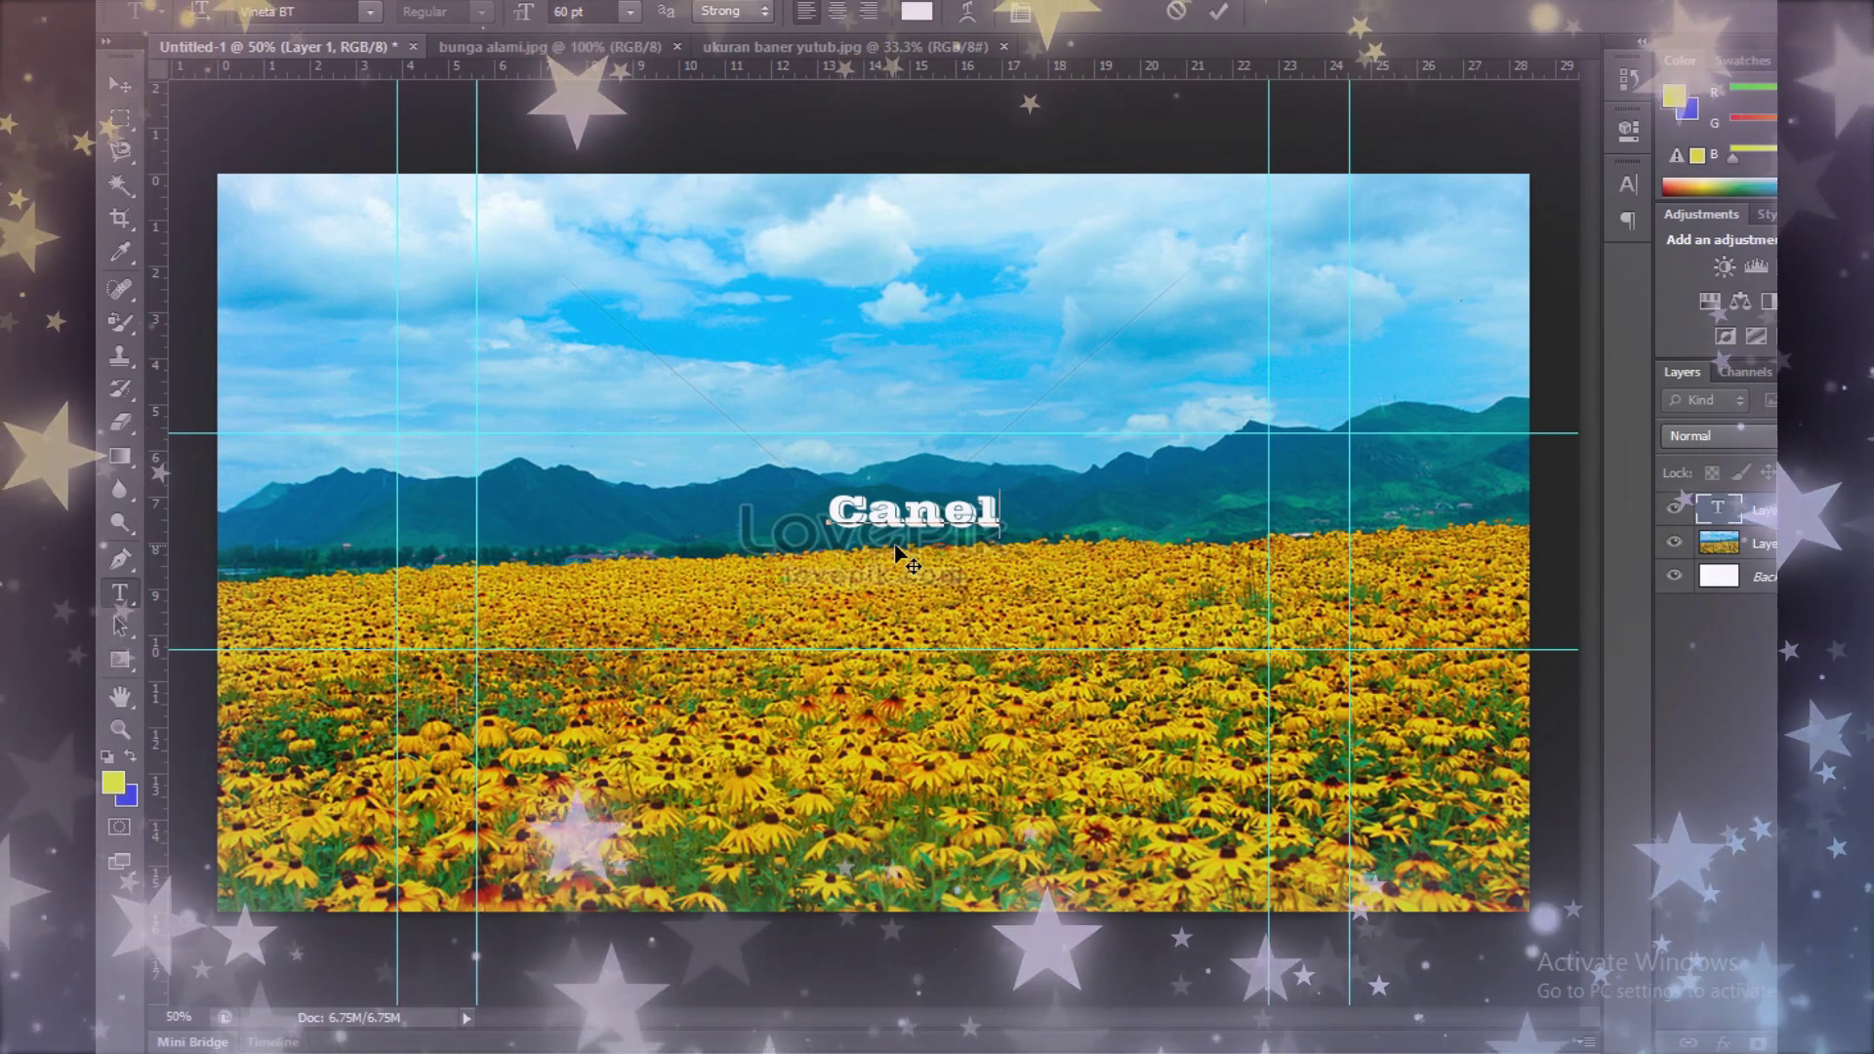
text(ku Al)
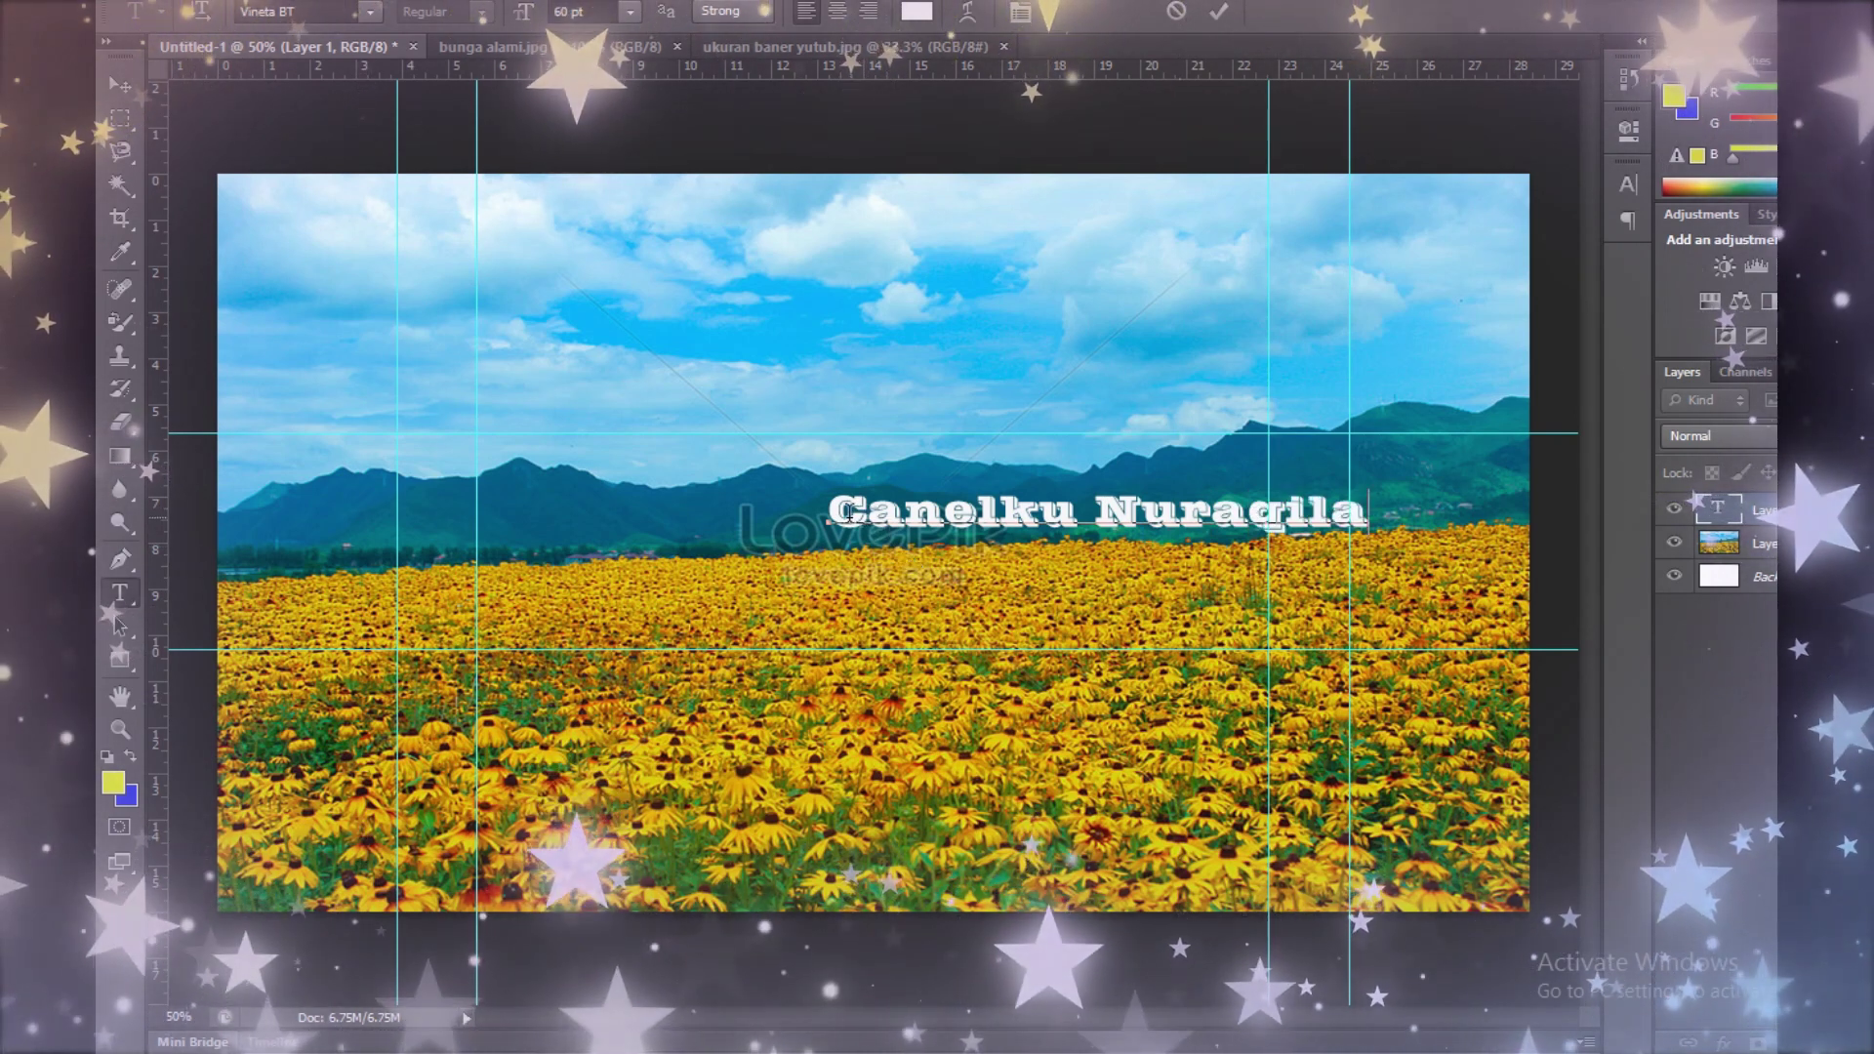
Step: Select the title text, commit it and move it further left on the banner
drag(837, 518, 1373, 509)
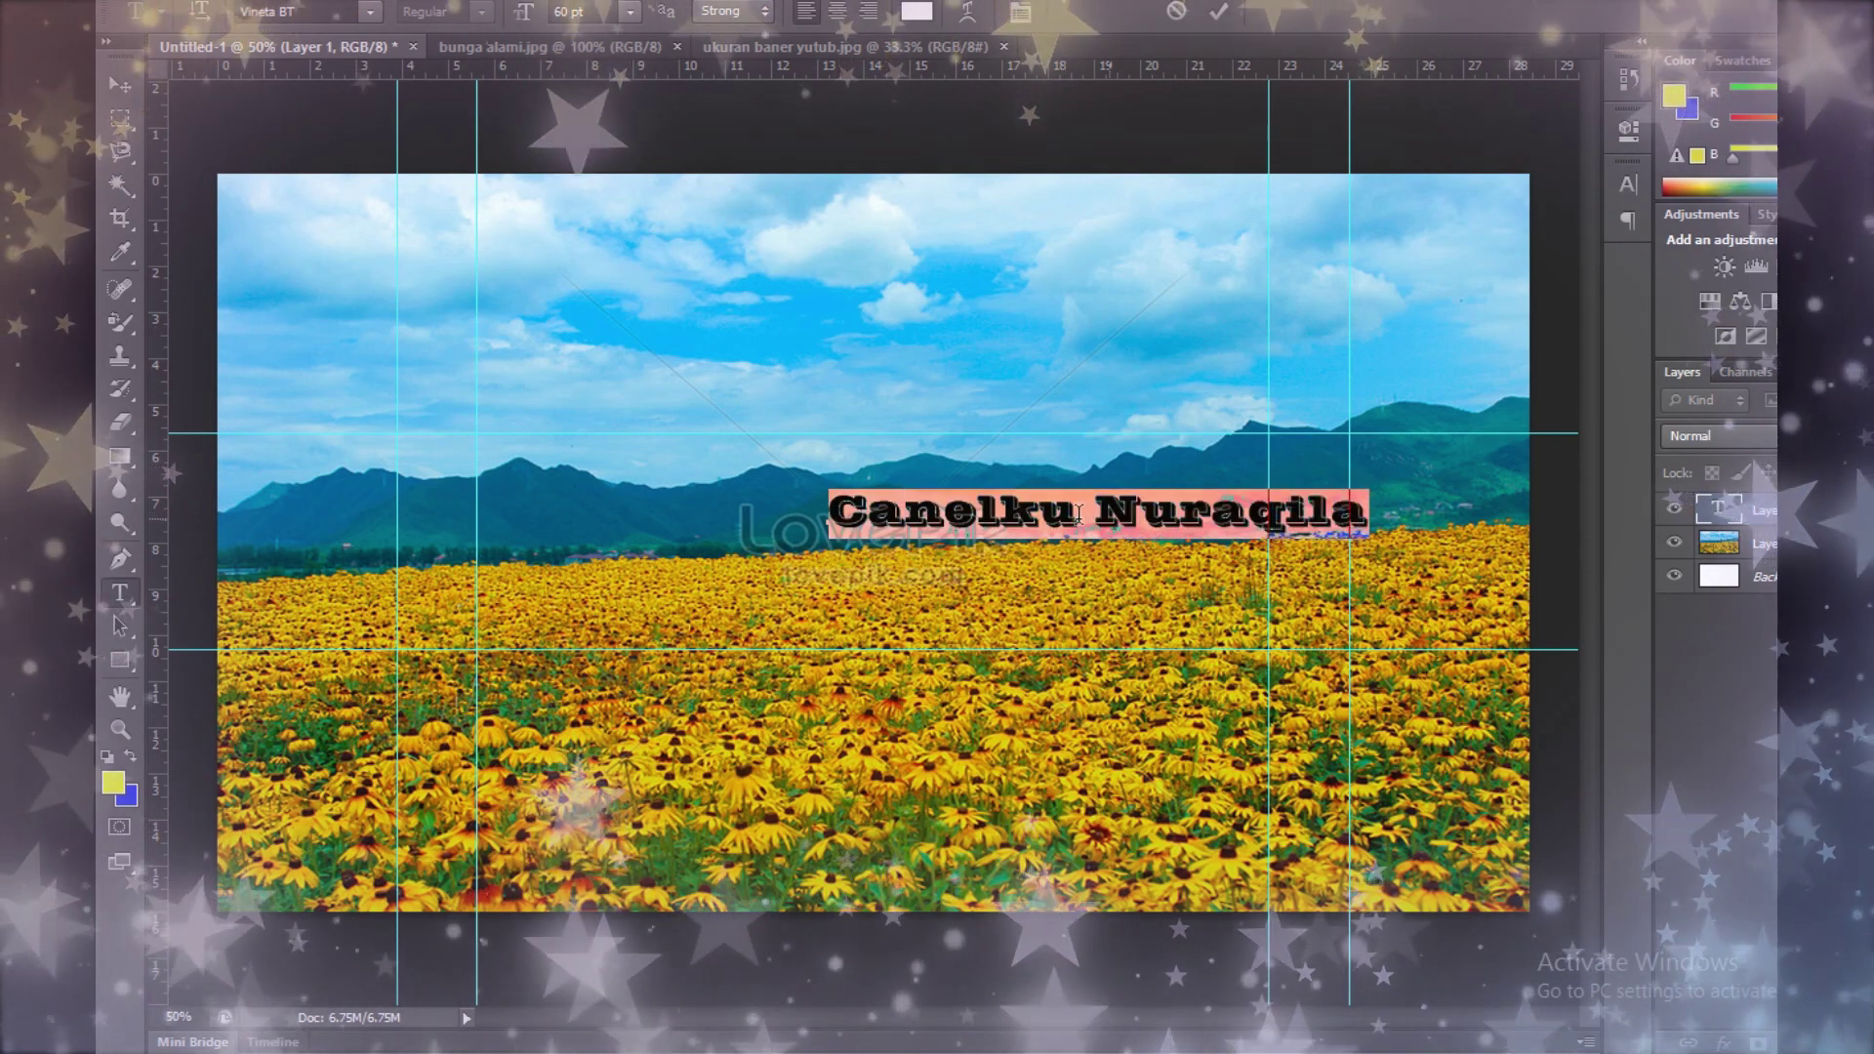
click(122, 86)
drag(891, 535, 670, 535)
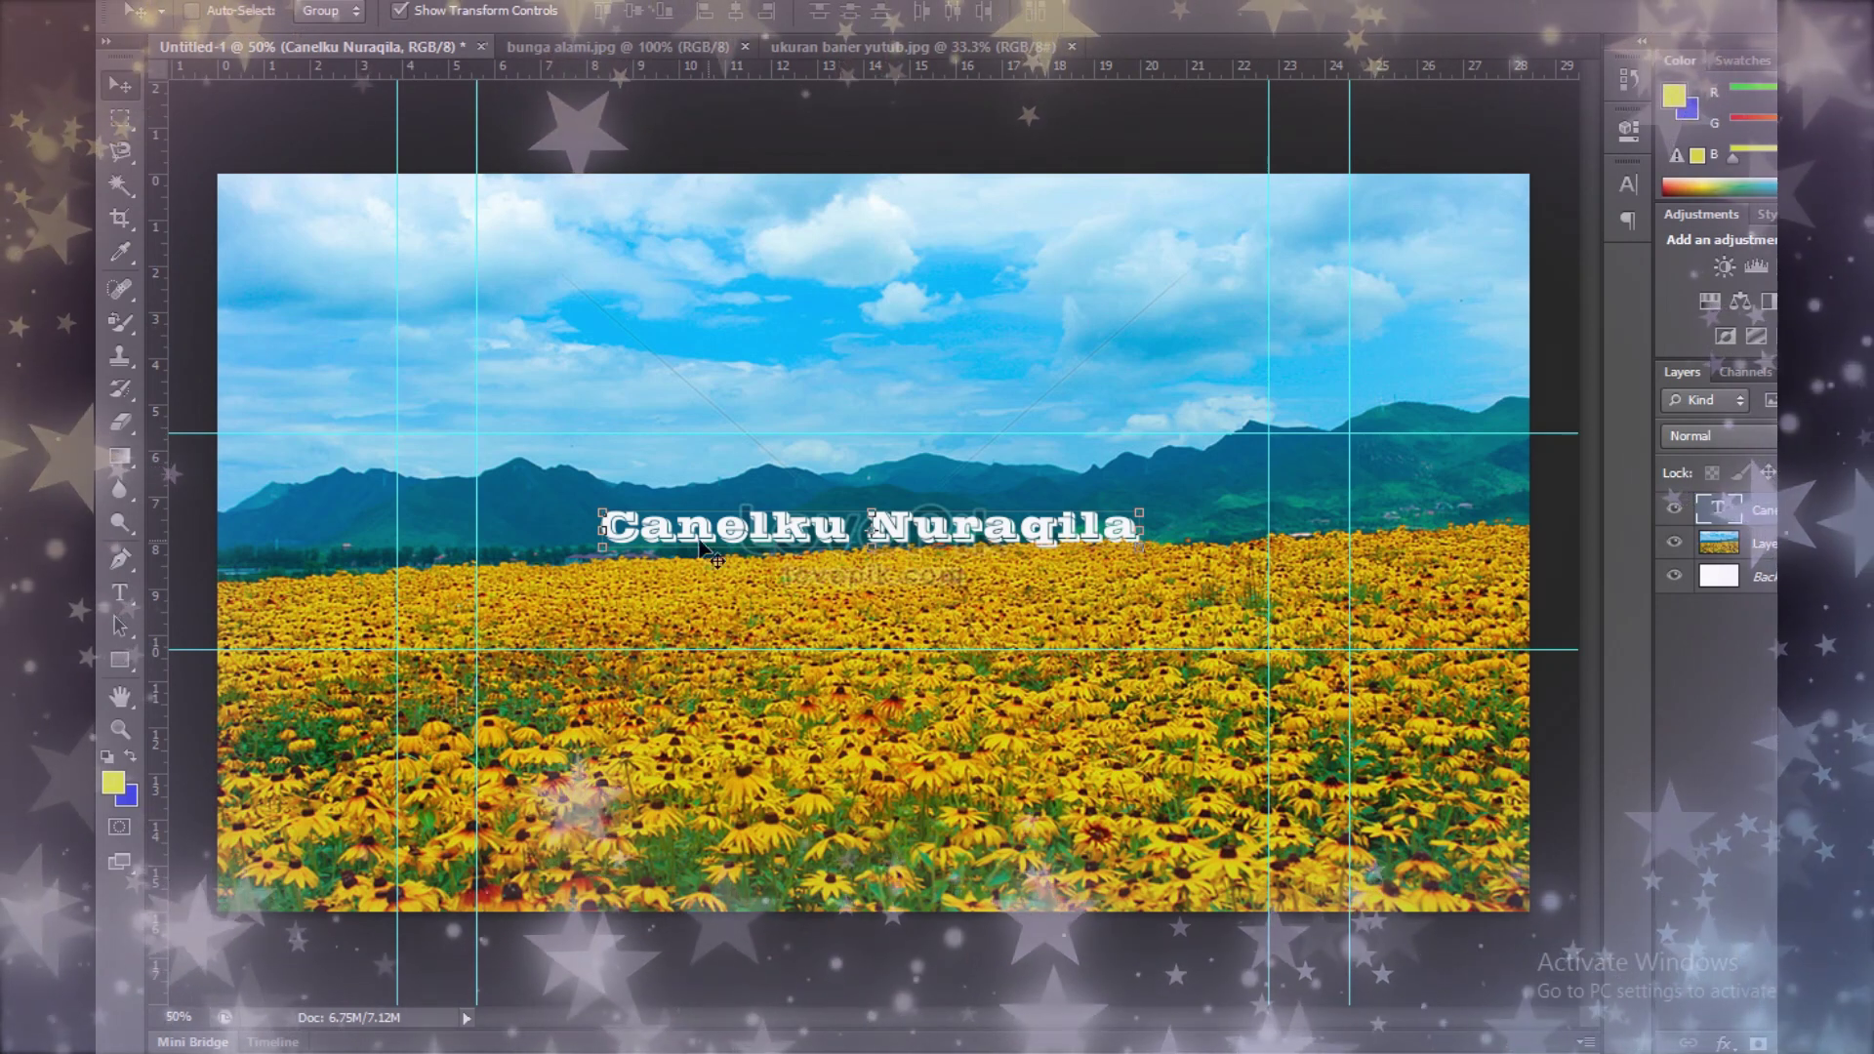
Step: Restyle the title at 72 pt, trying the Wide Latin and ZapfHumnst Ult BT fonts
key(ctrl+shift+alt+n)
key(t)
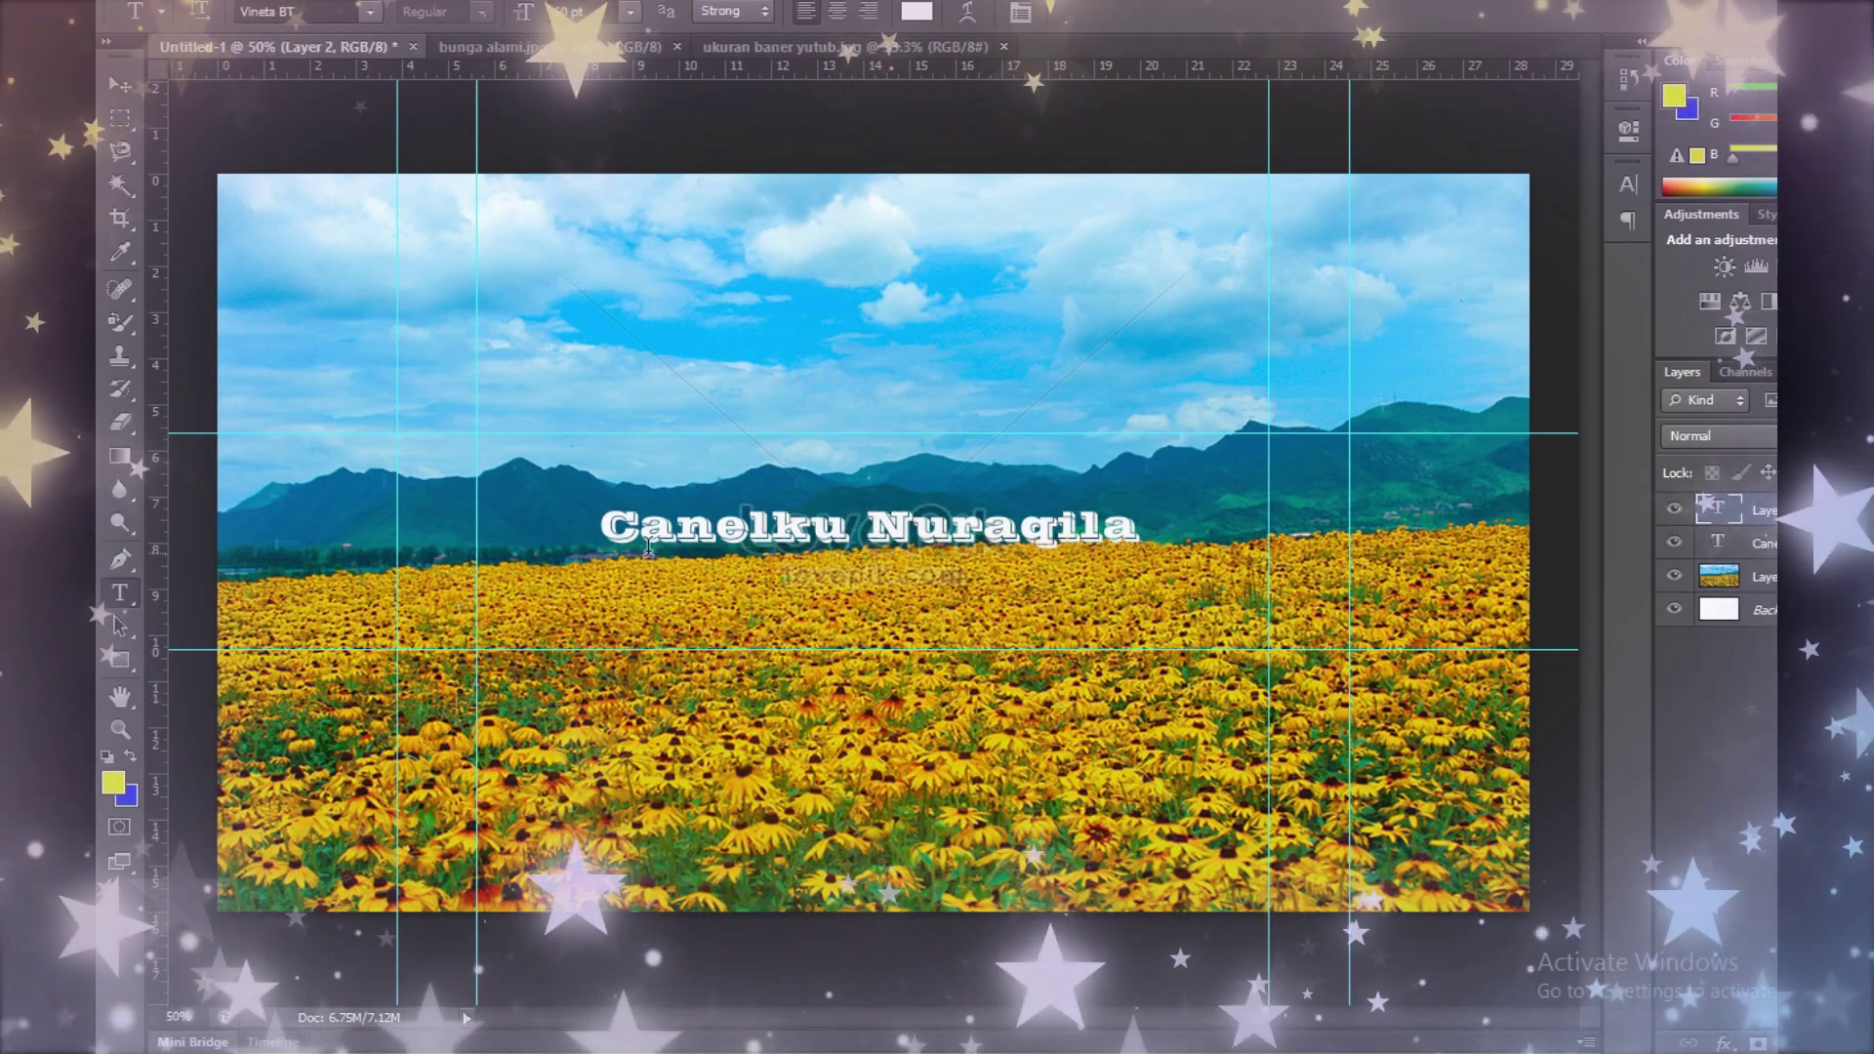
triple_click(664, 533)
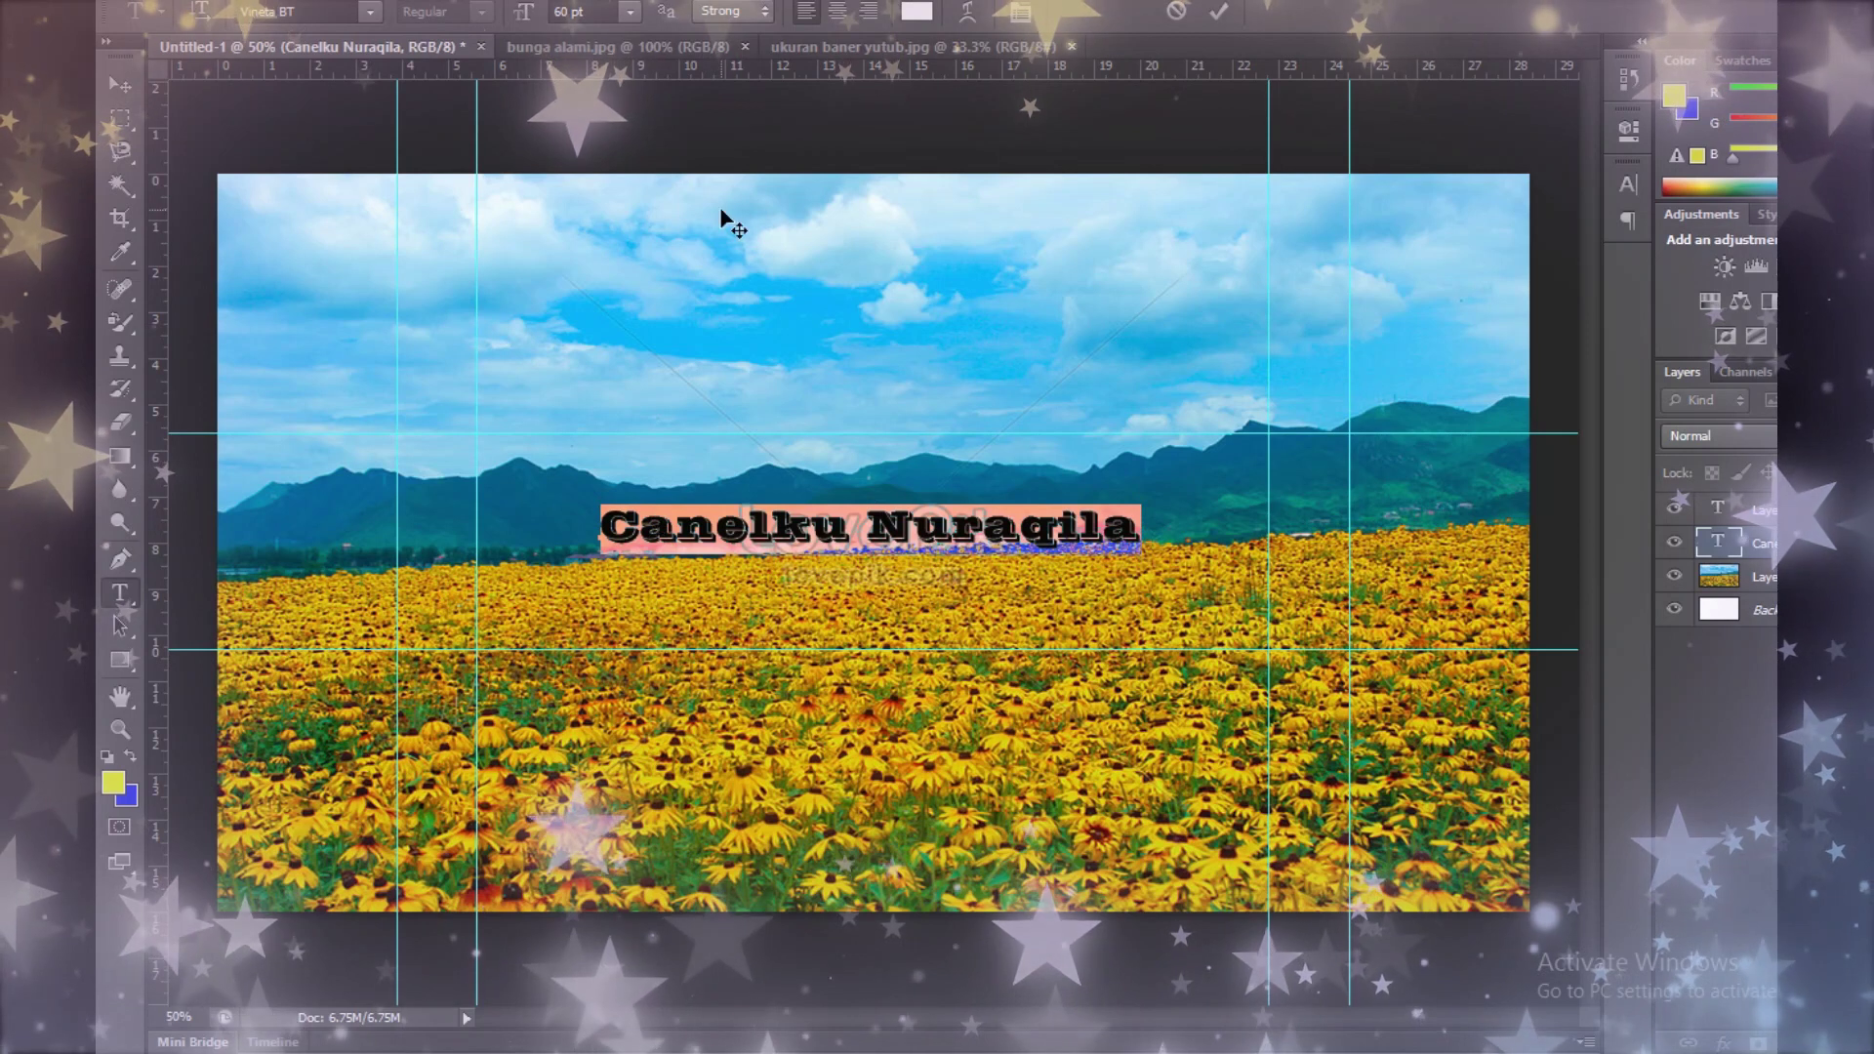
click(370, 12)
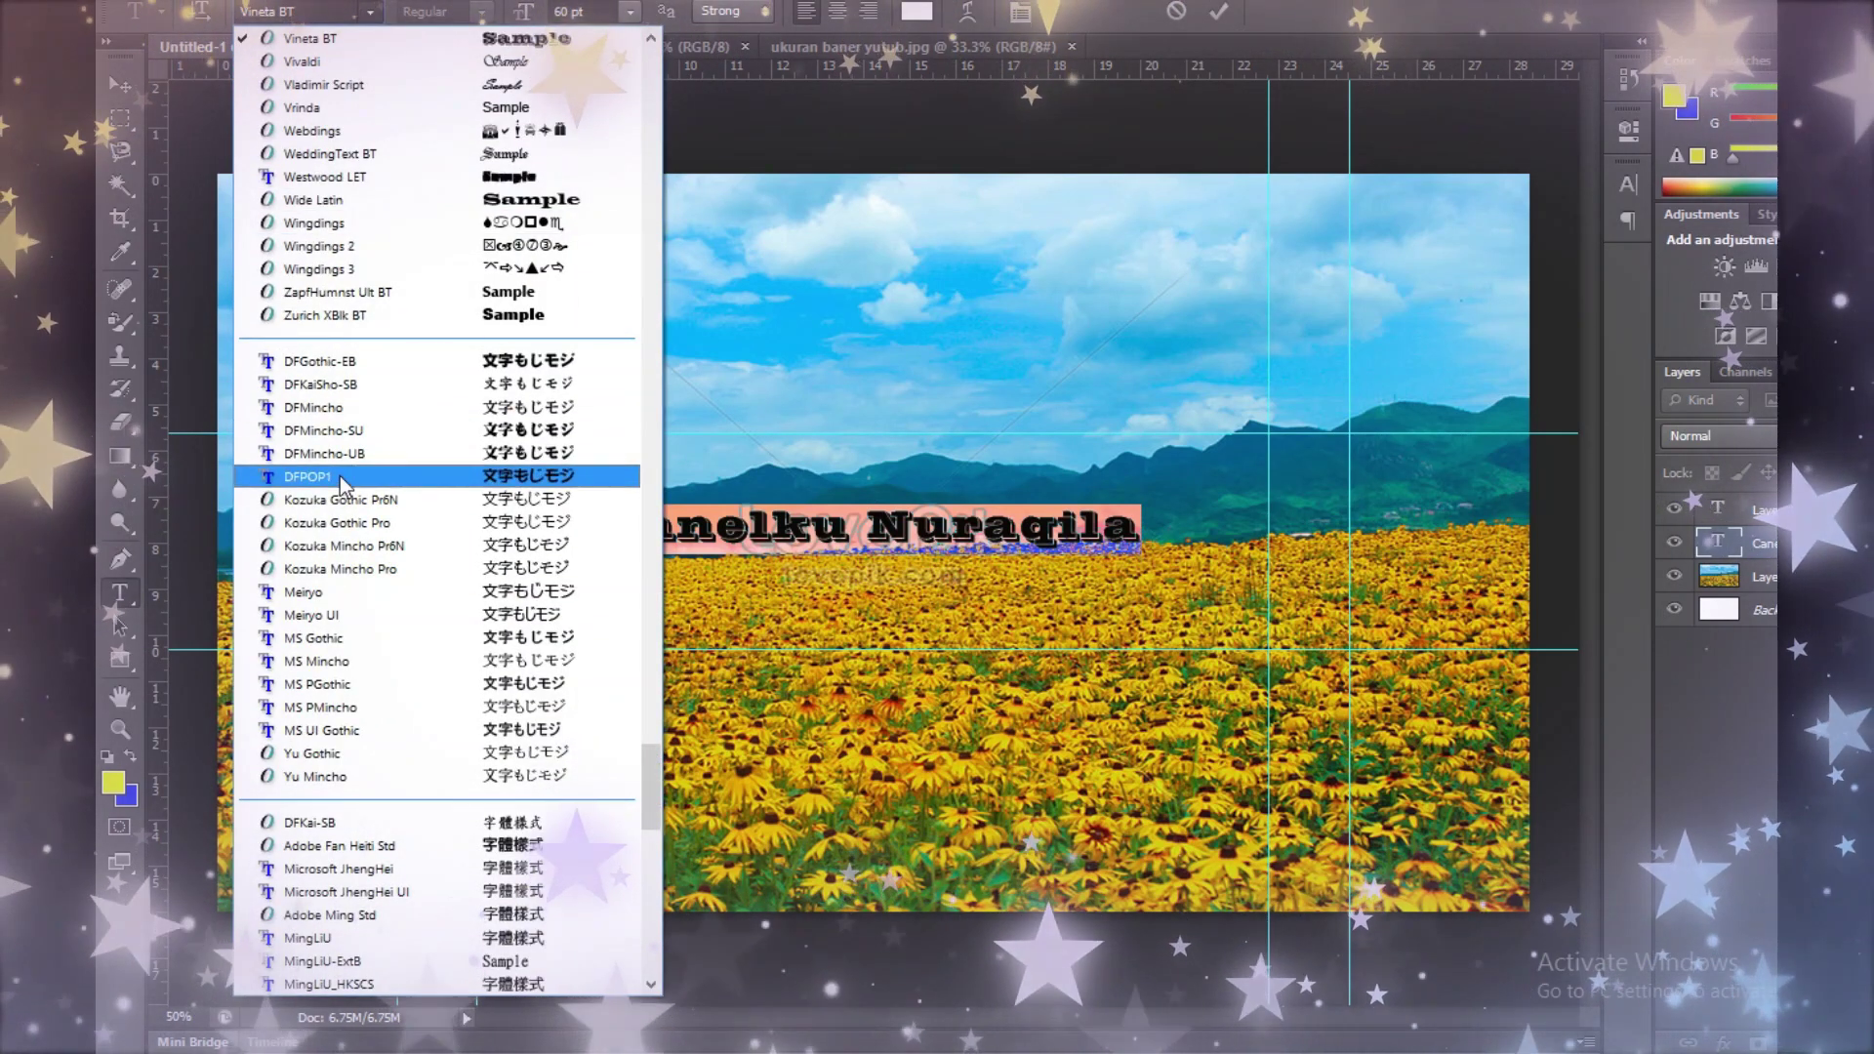
click(402, 201)
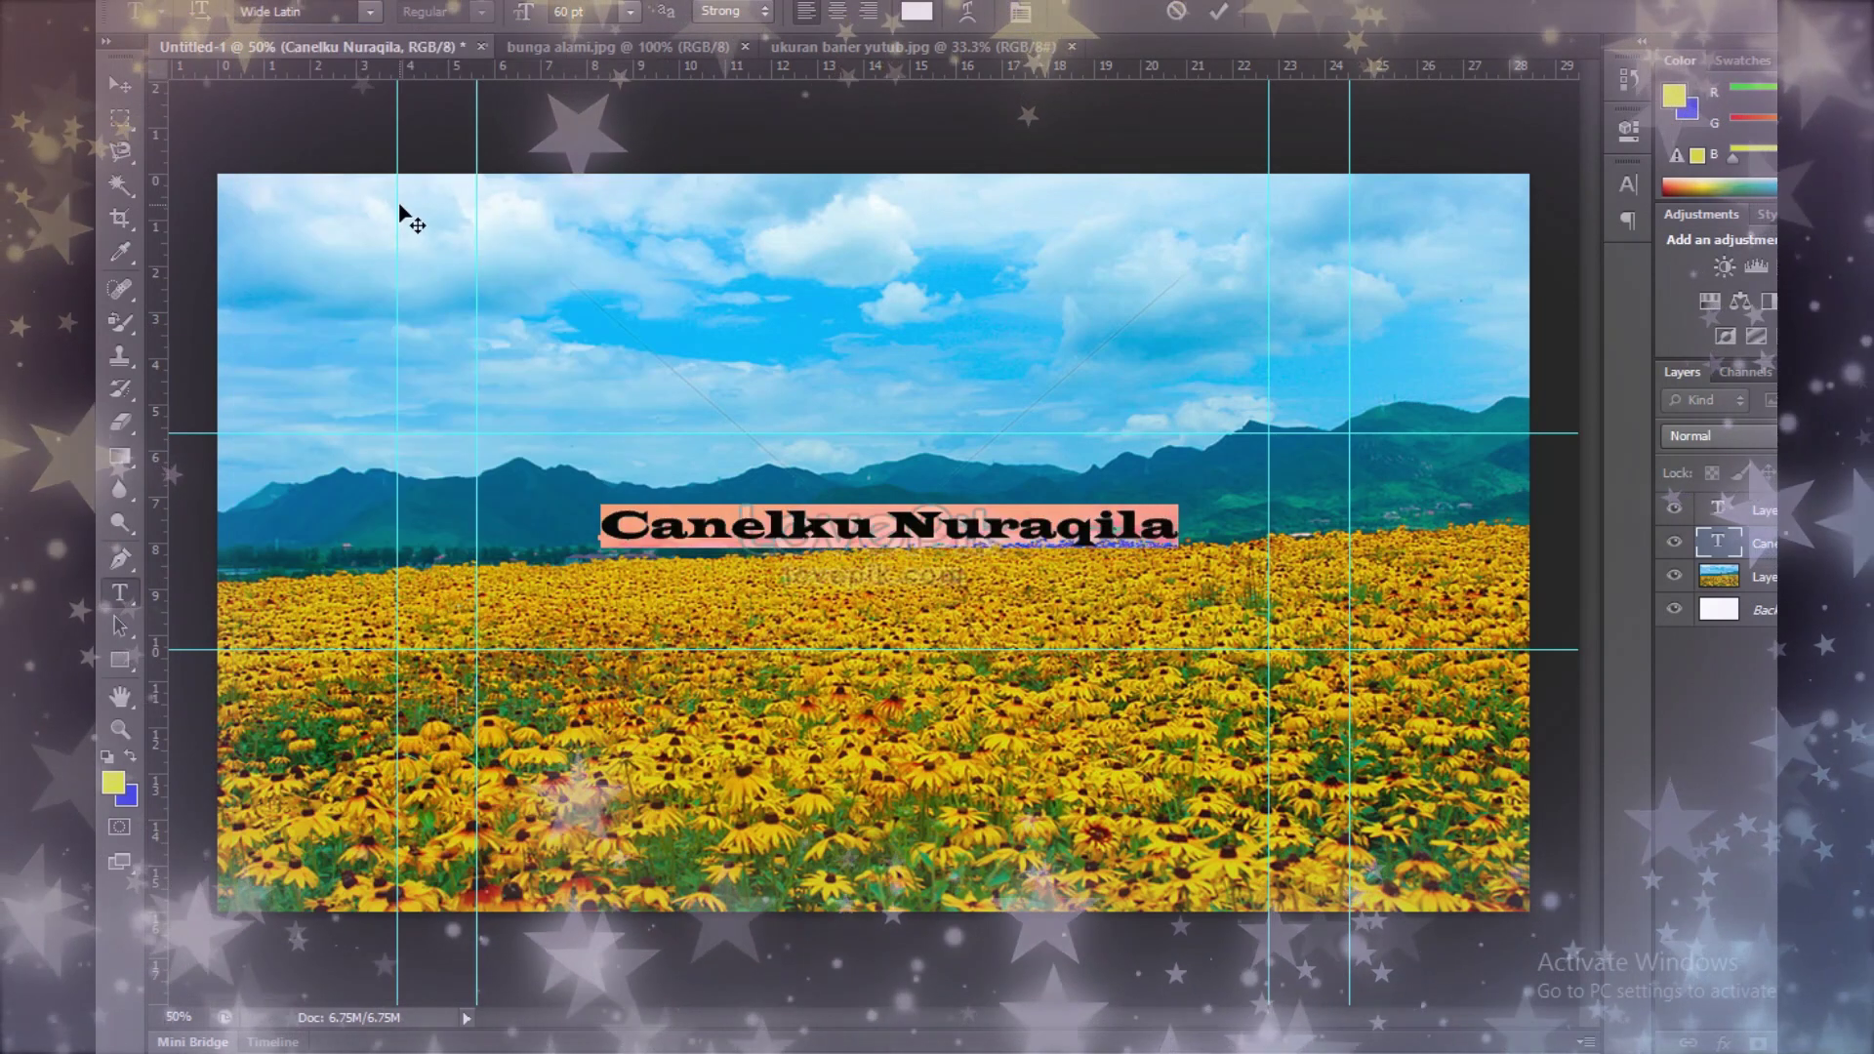
click(633, 24)
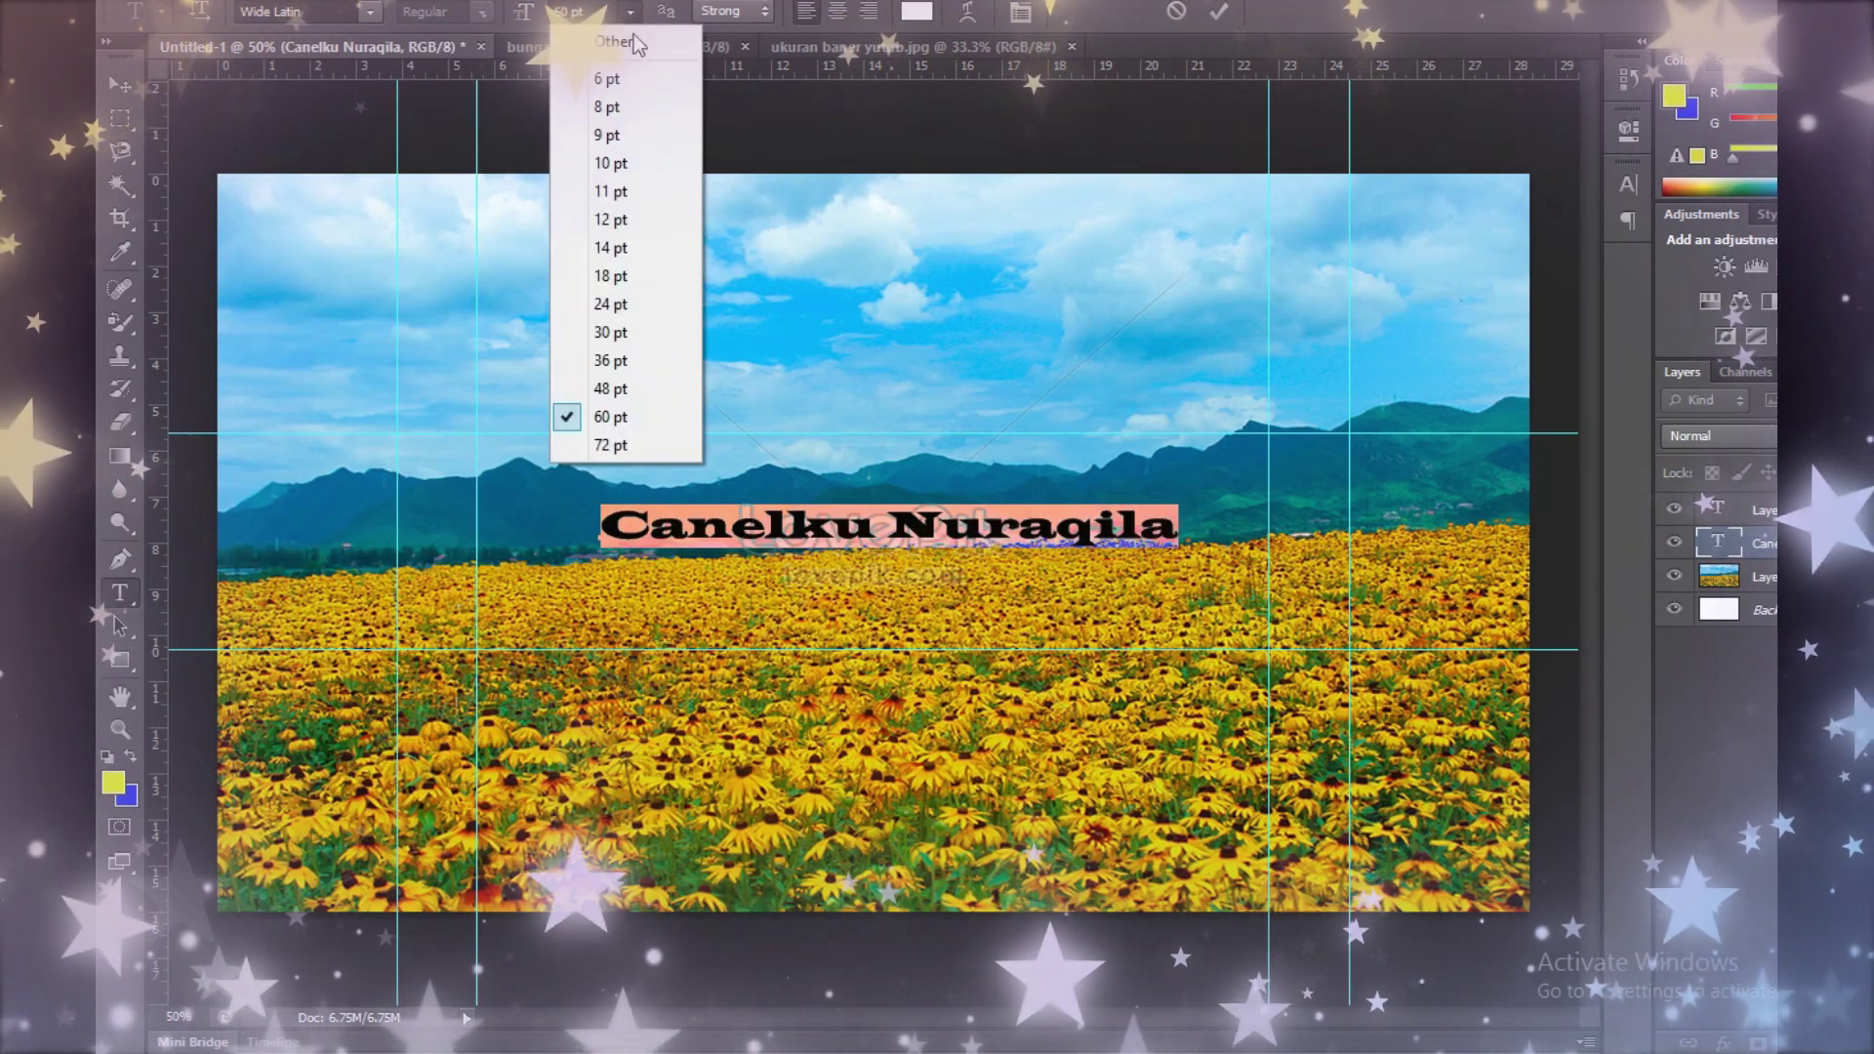
click(601, 441)
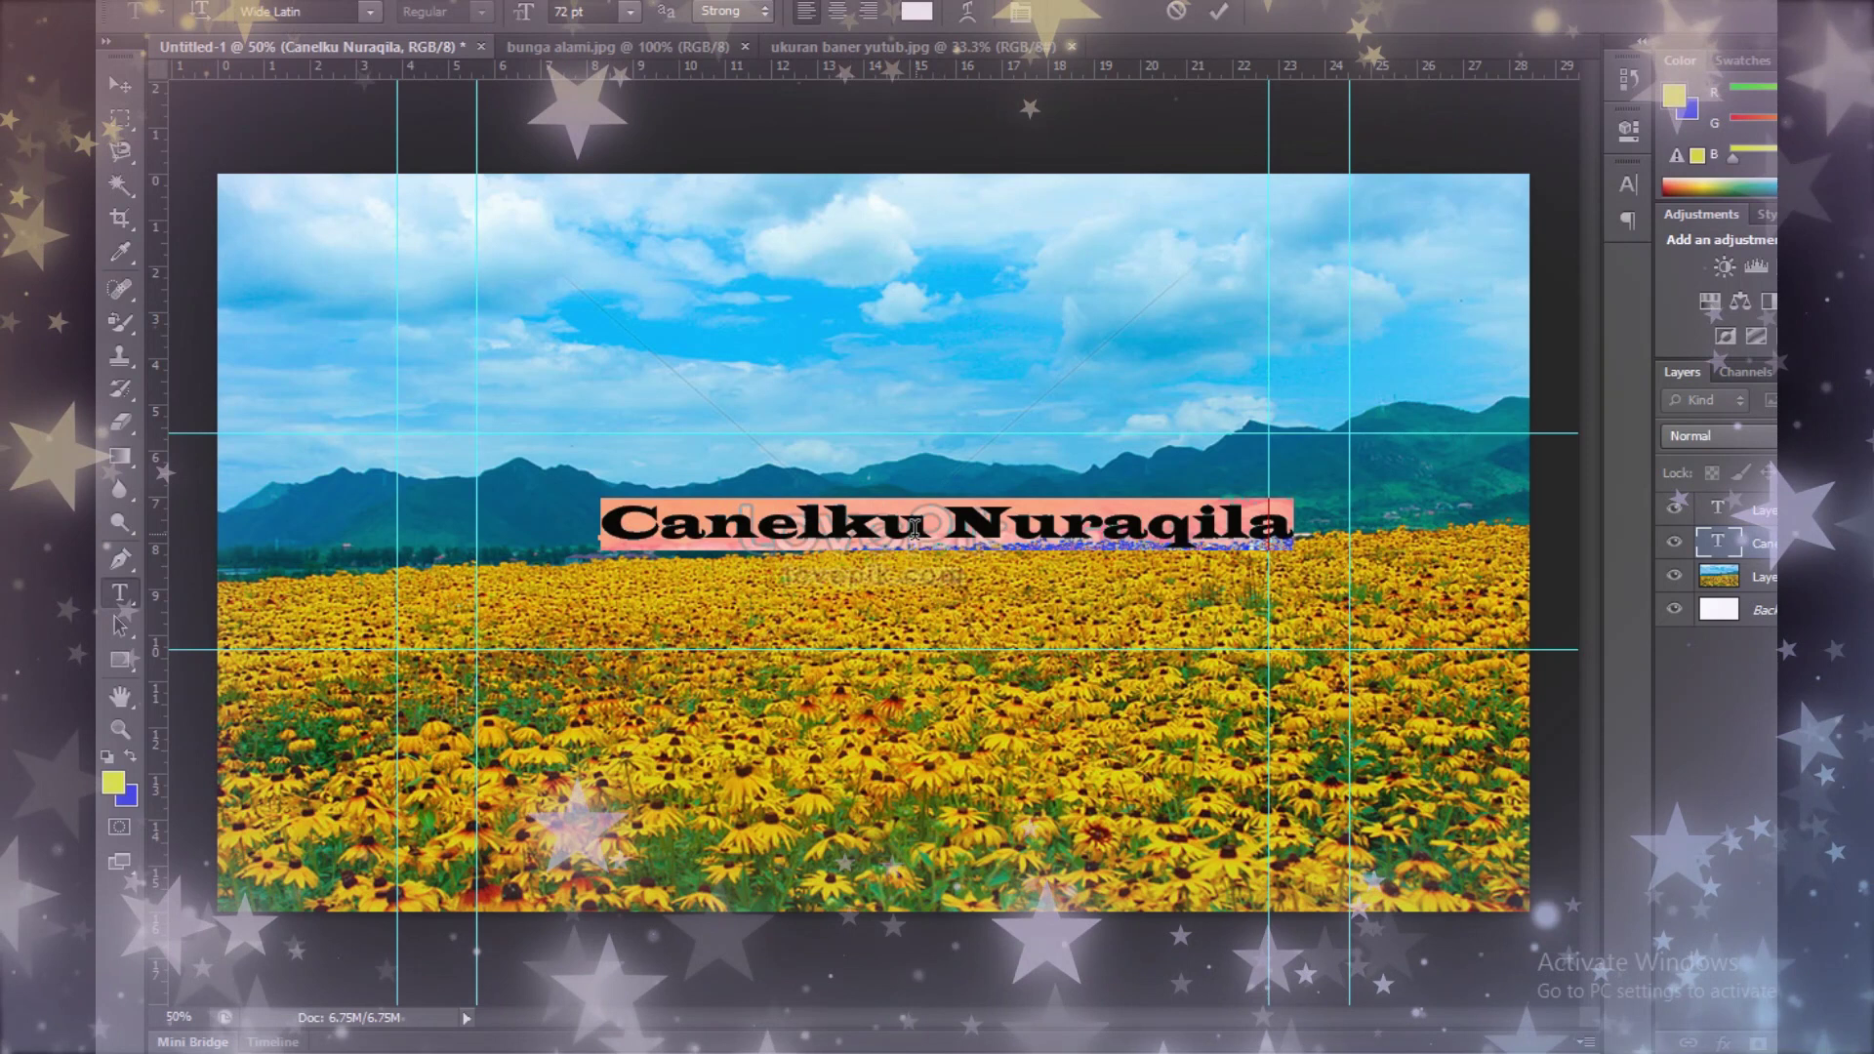
click(369, 12)
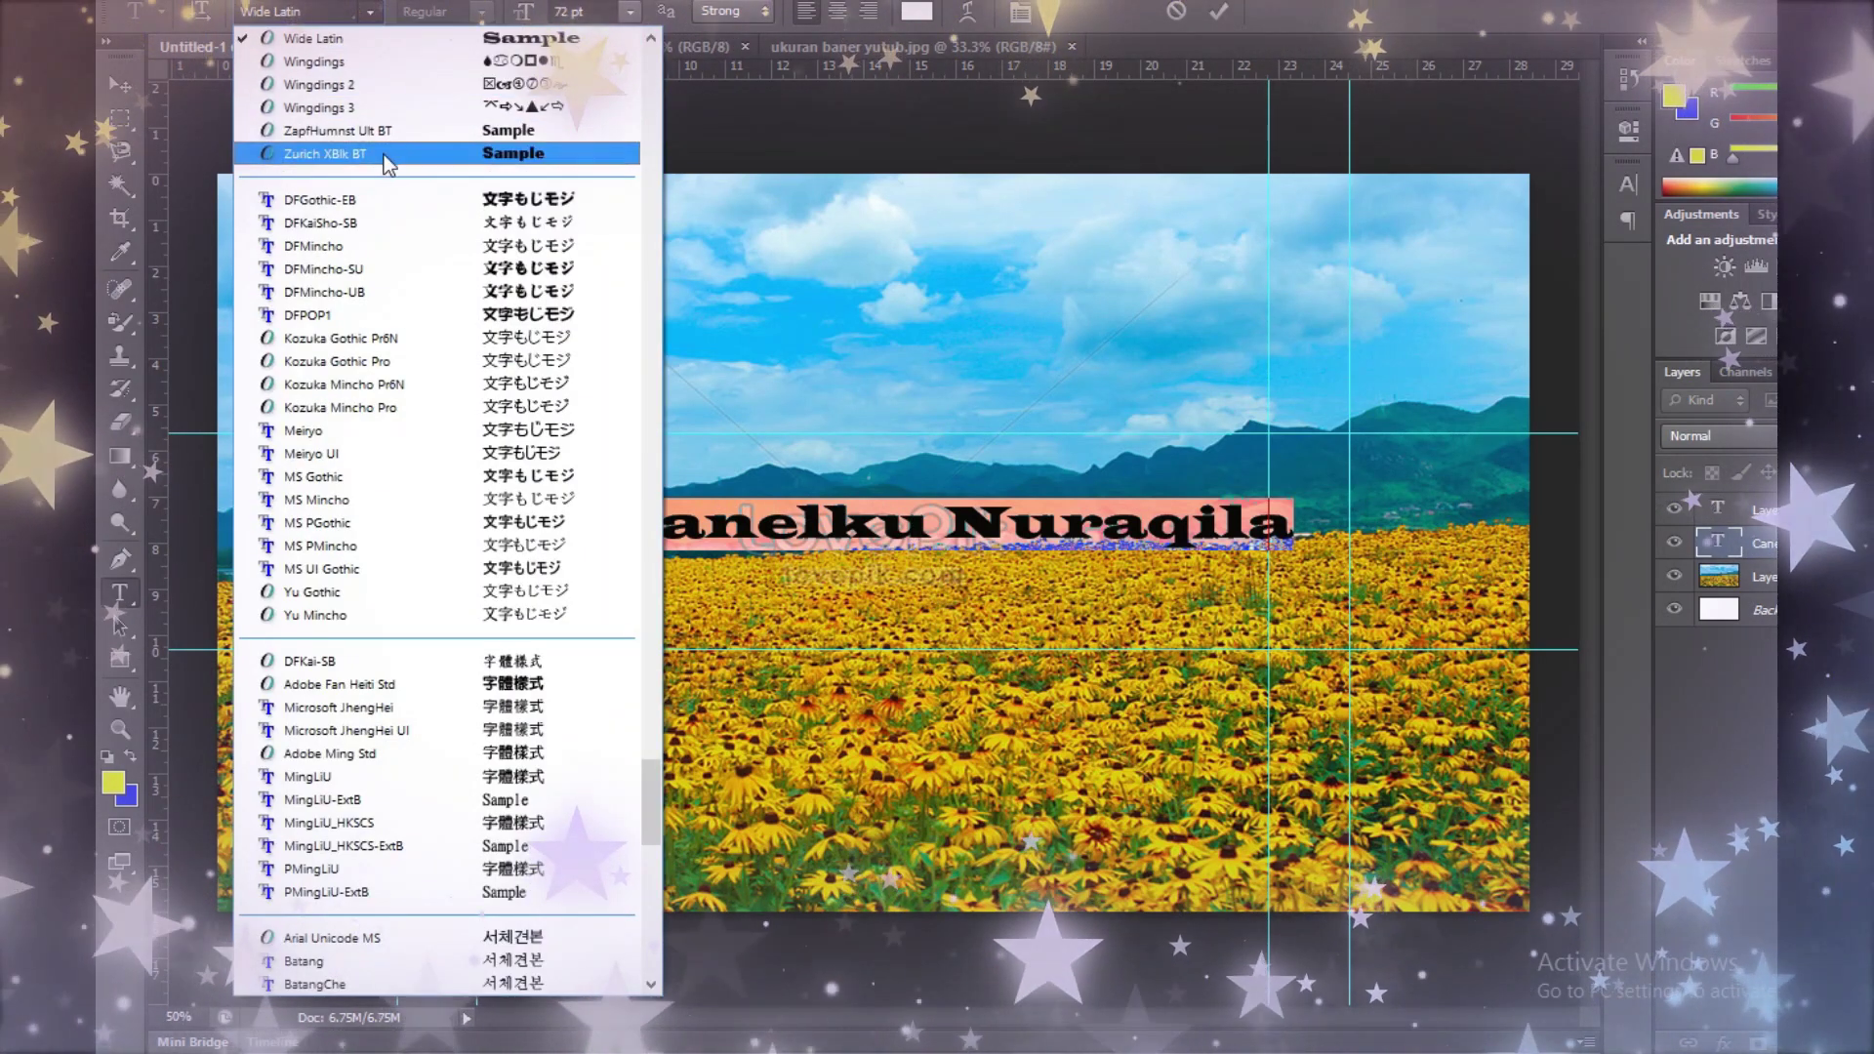
click(369, 132)
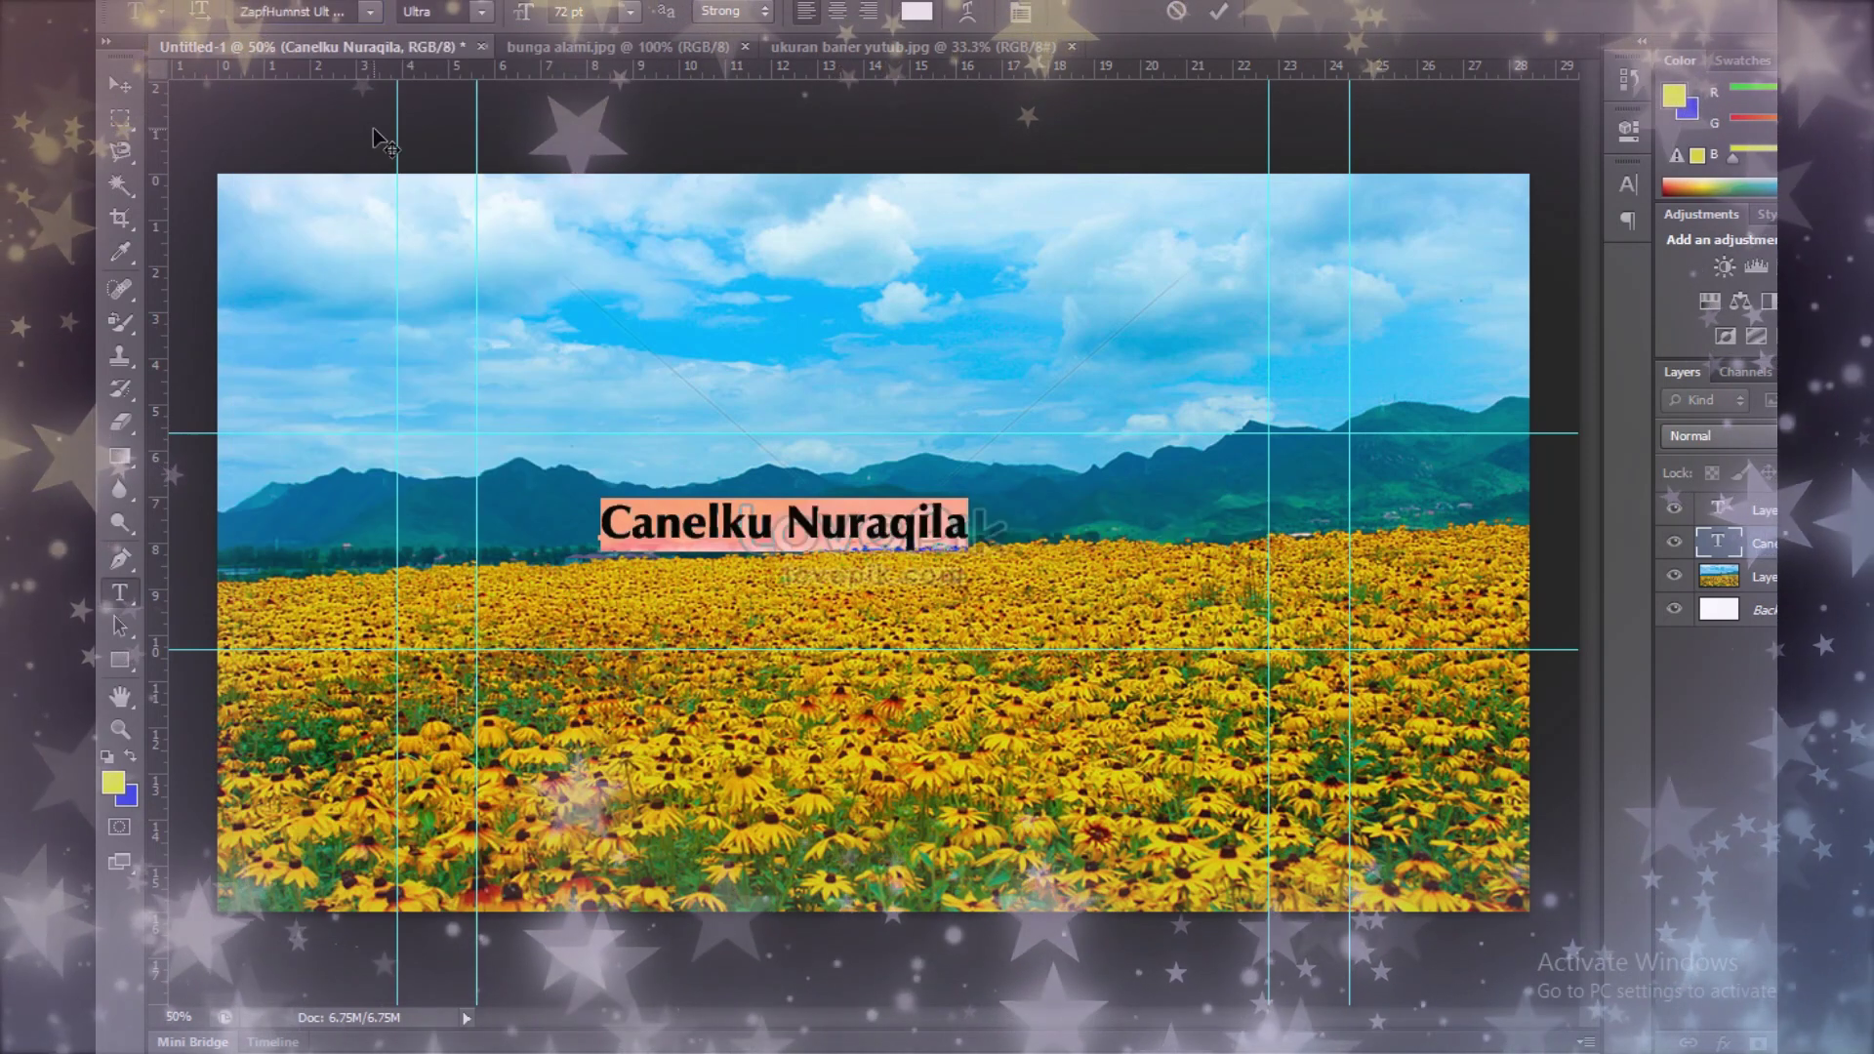
Step: Apply the Vineta BT font to the title and shift it slightly left
click(370, 12)
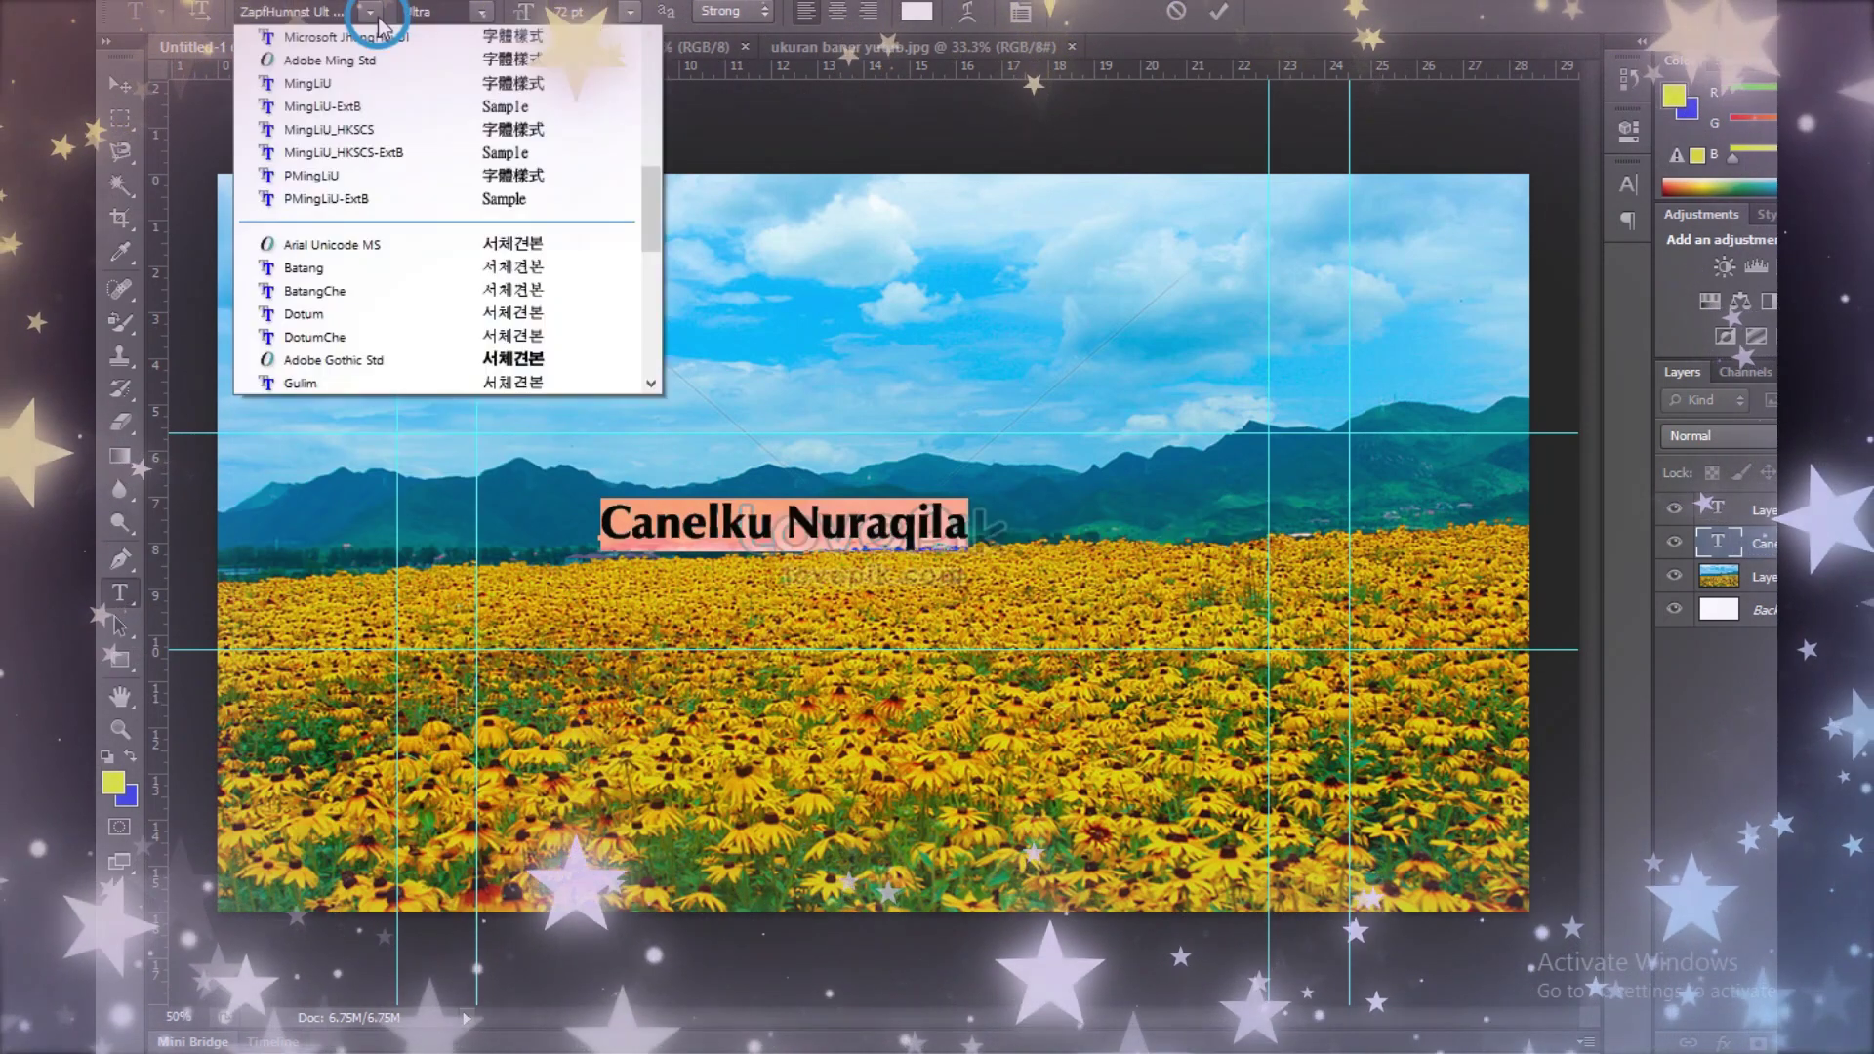
scroll(413, 482, up, 3)
scroll(413, 482, up, 4)
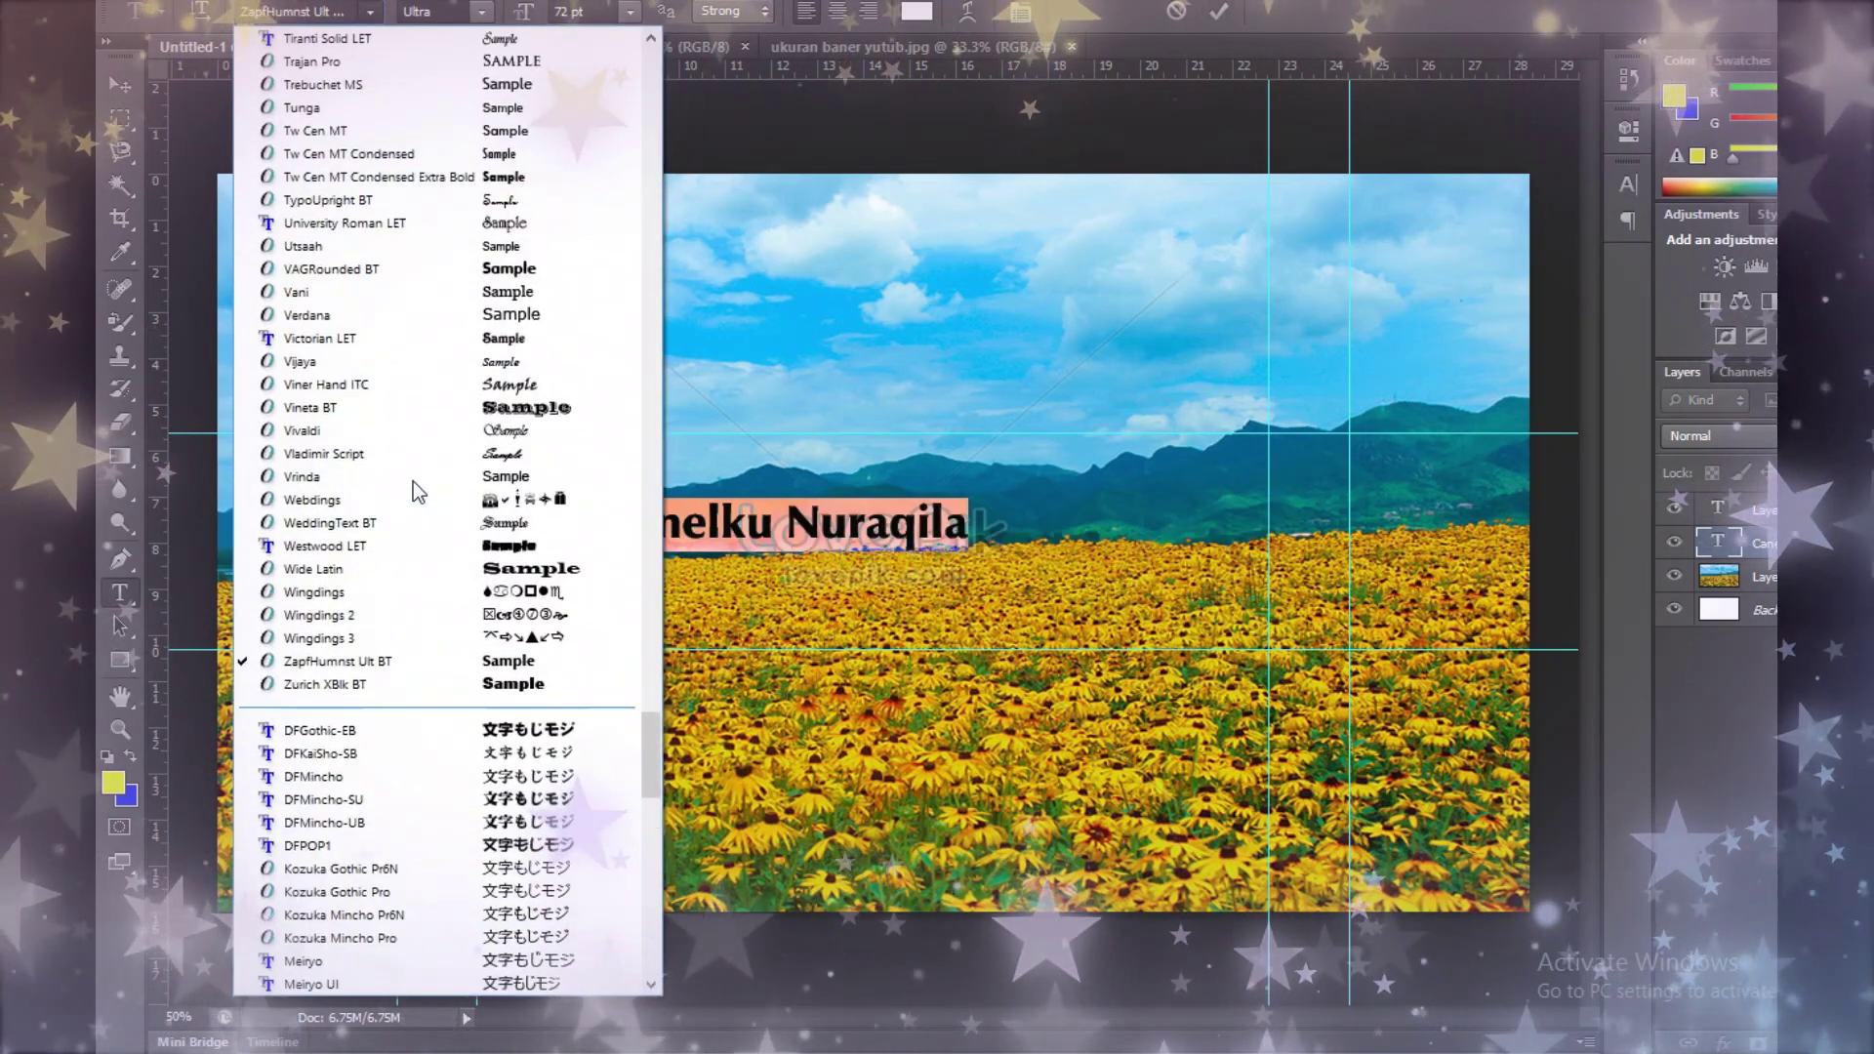
scroll(413, 482, up, 3)
scroll(413, 482, up, 3)
click(493, 823)
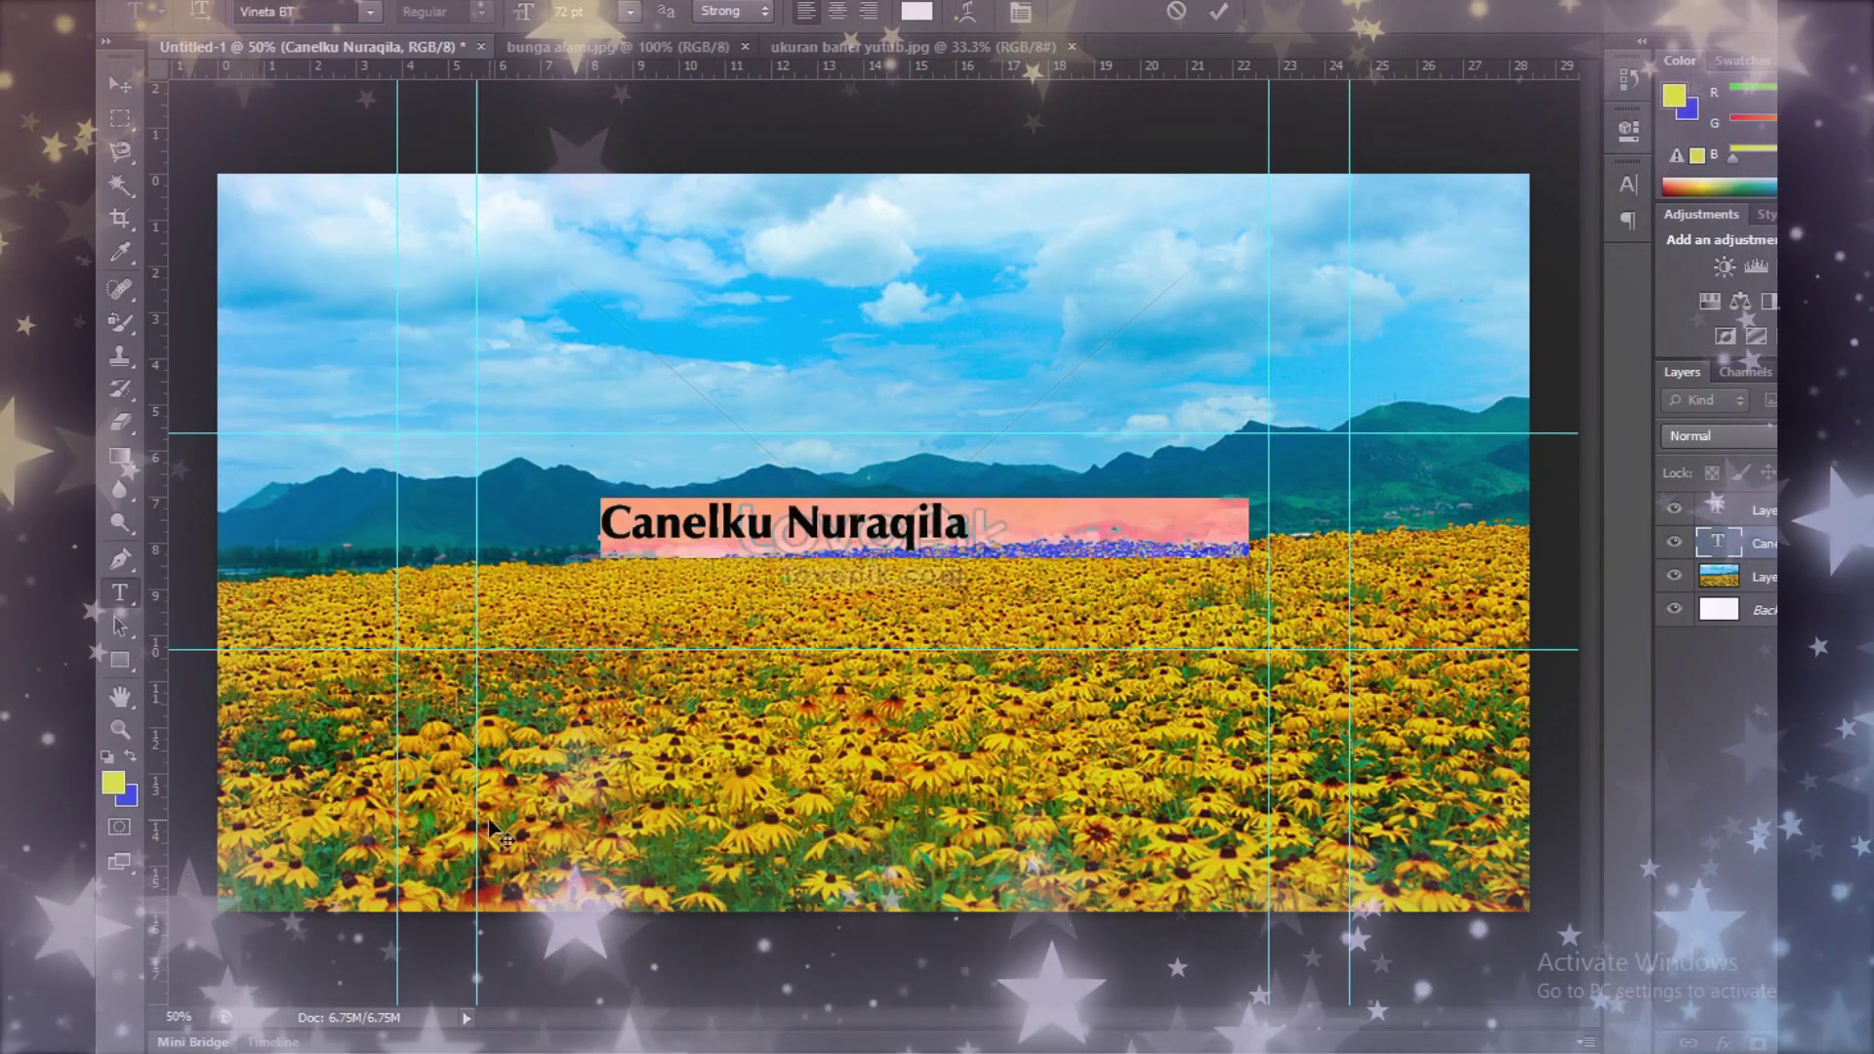
click(129, 91)
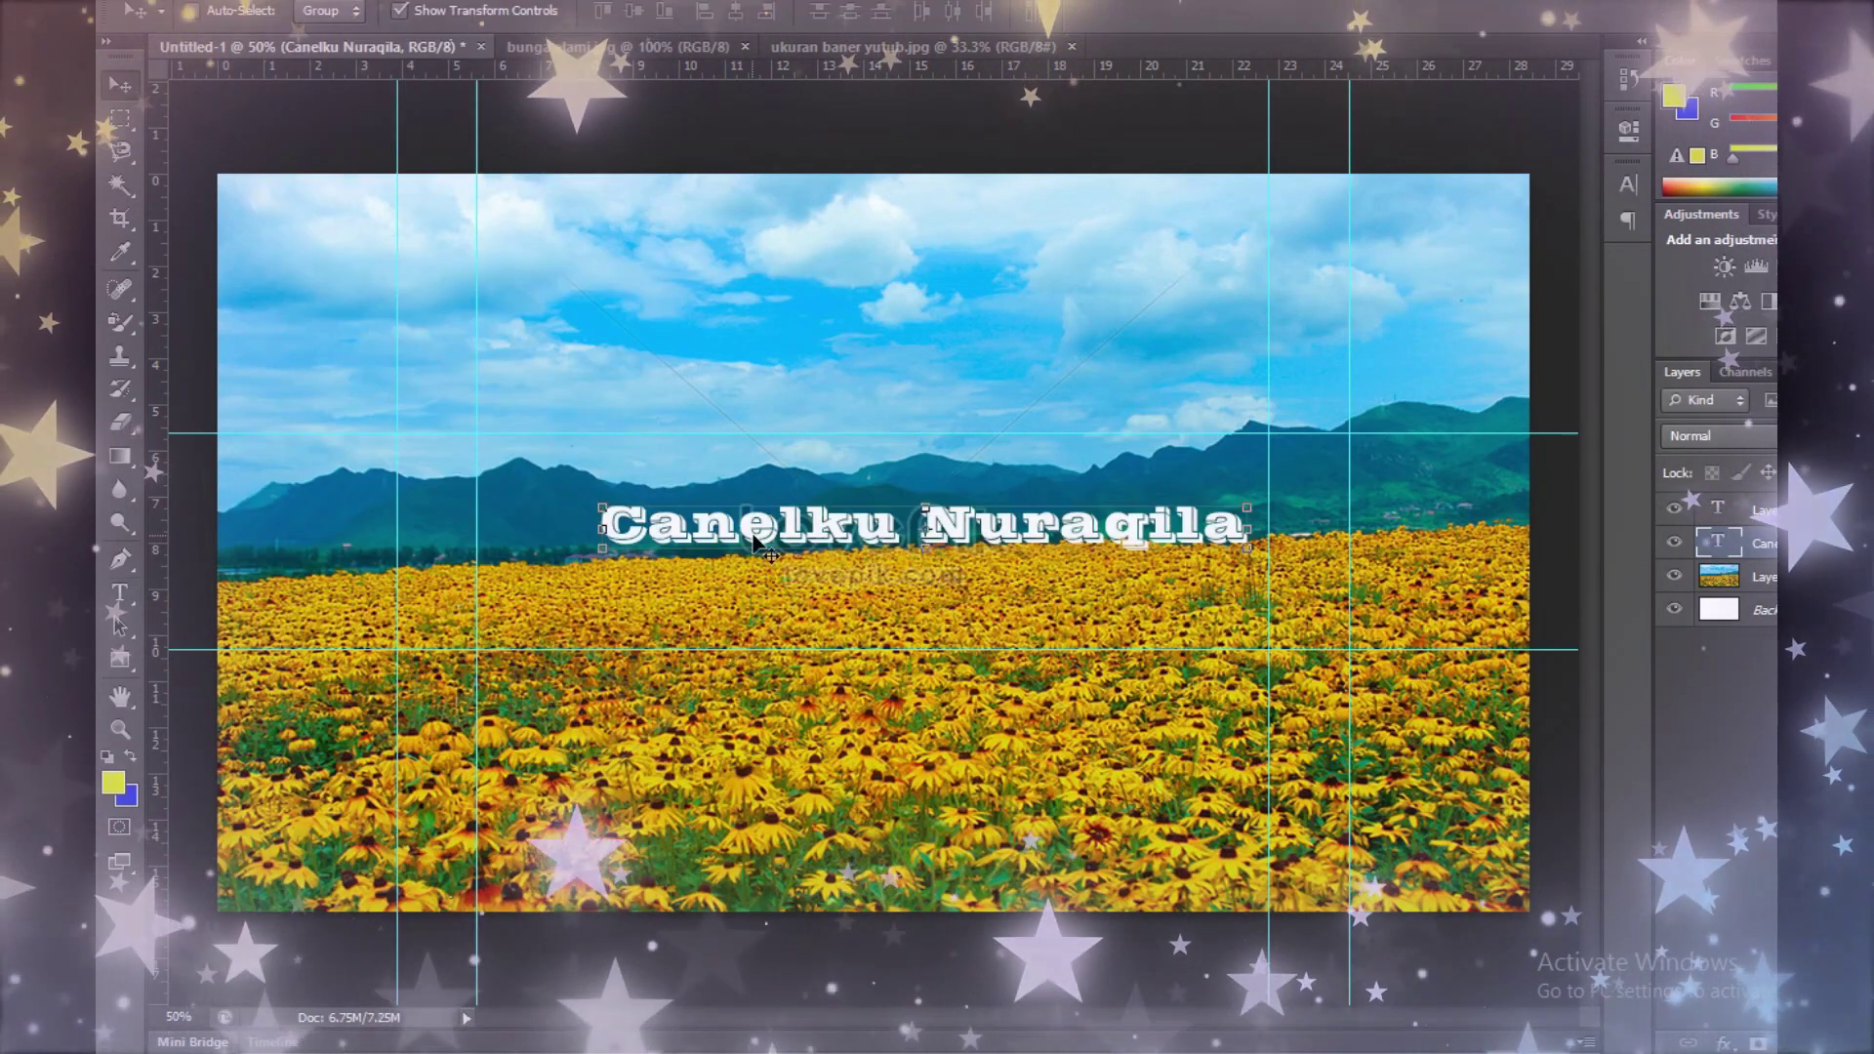
drag(763, 540, 715, 536)
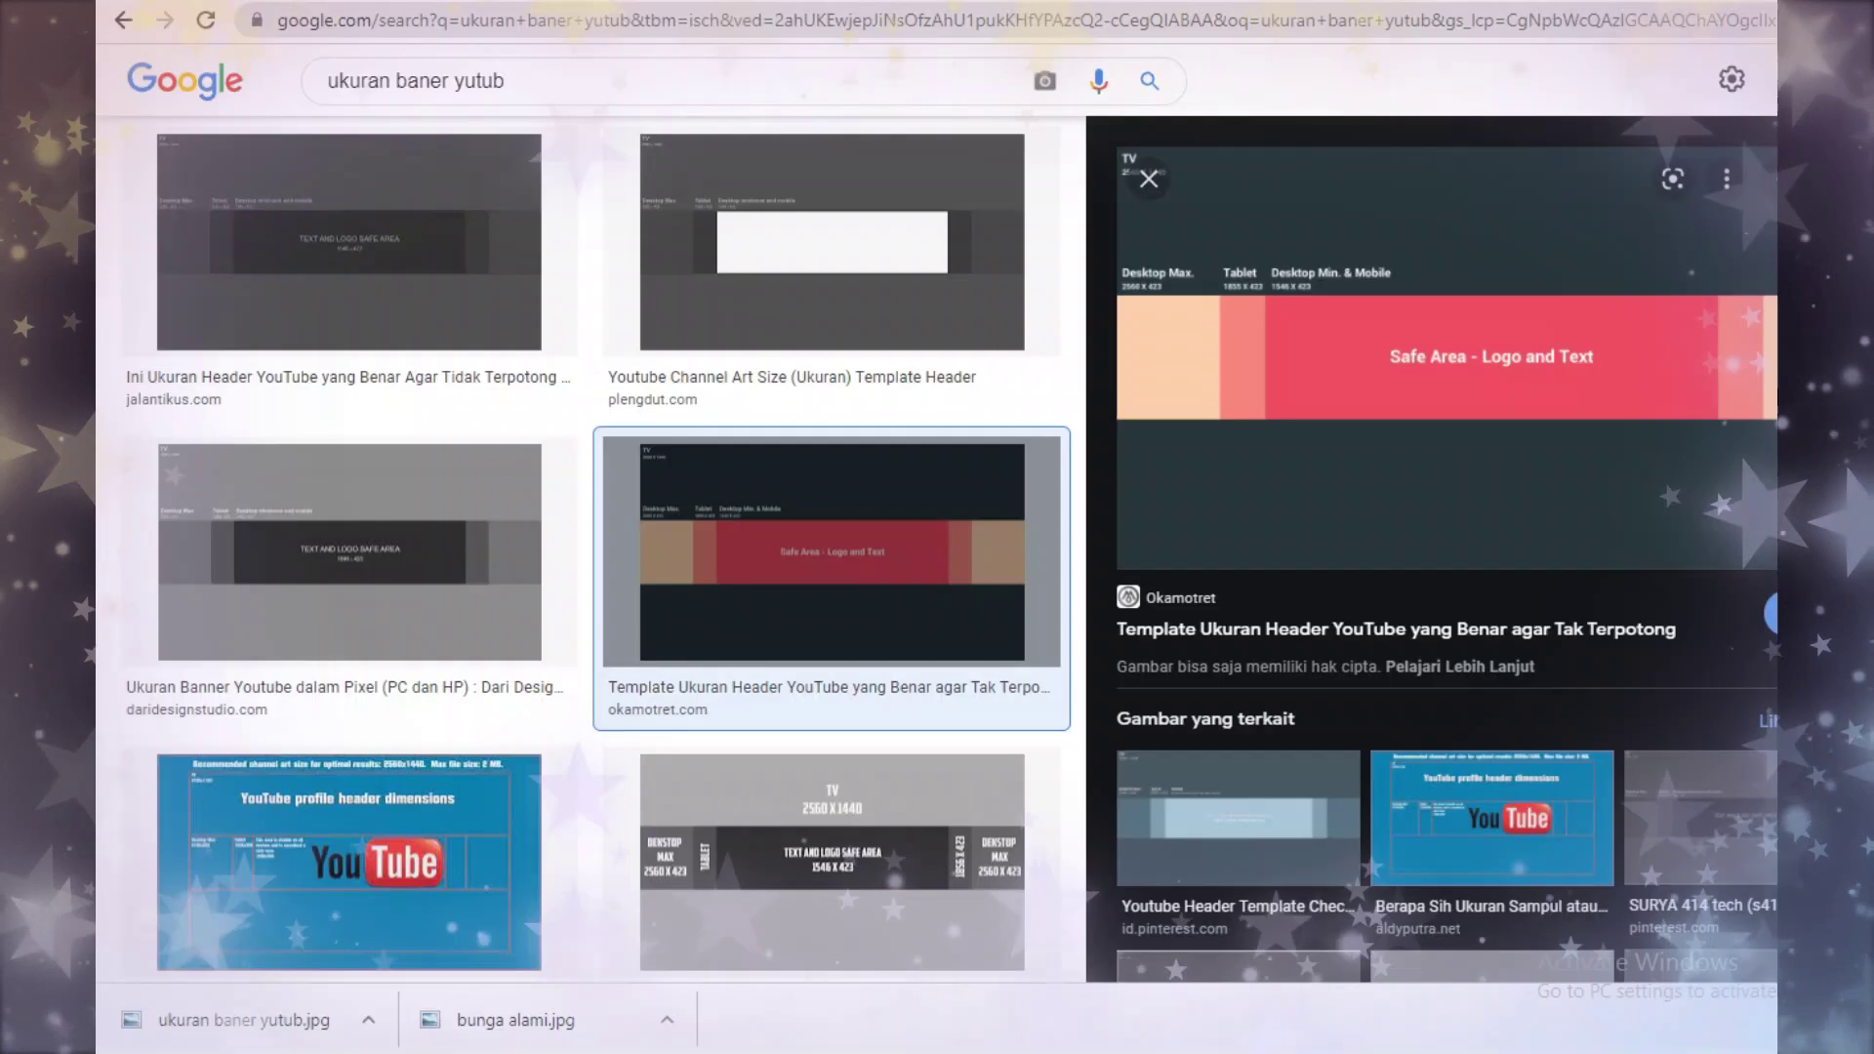
Step: Search Google Images for 'fb' in place of the previous query
scroll(644, 130, up, 3)
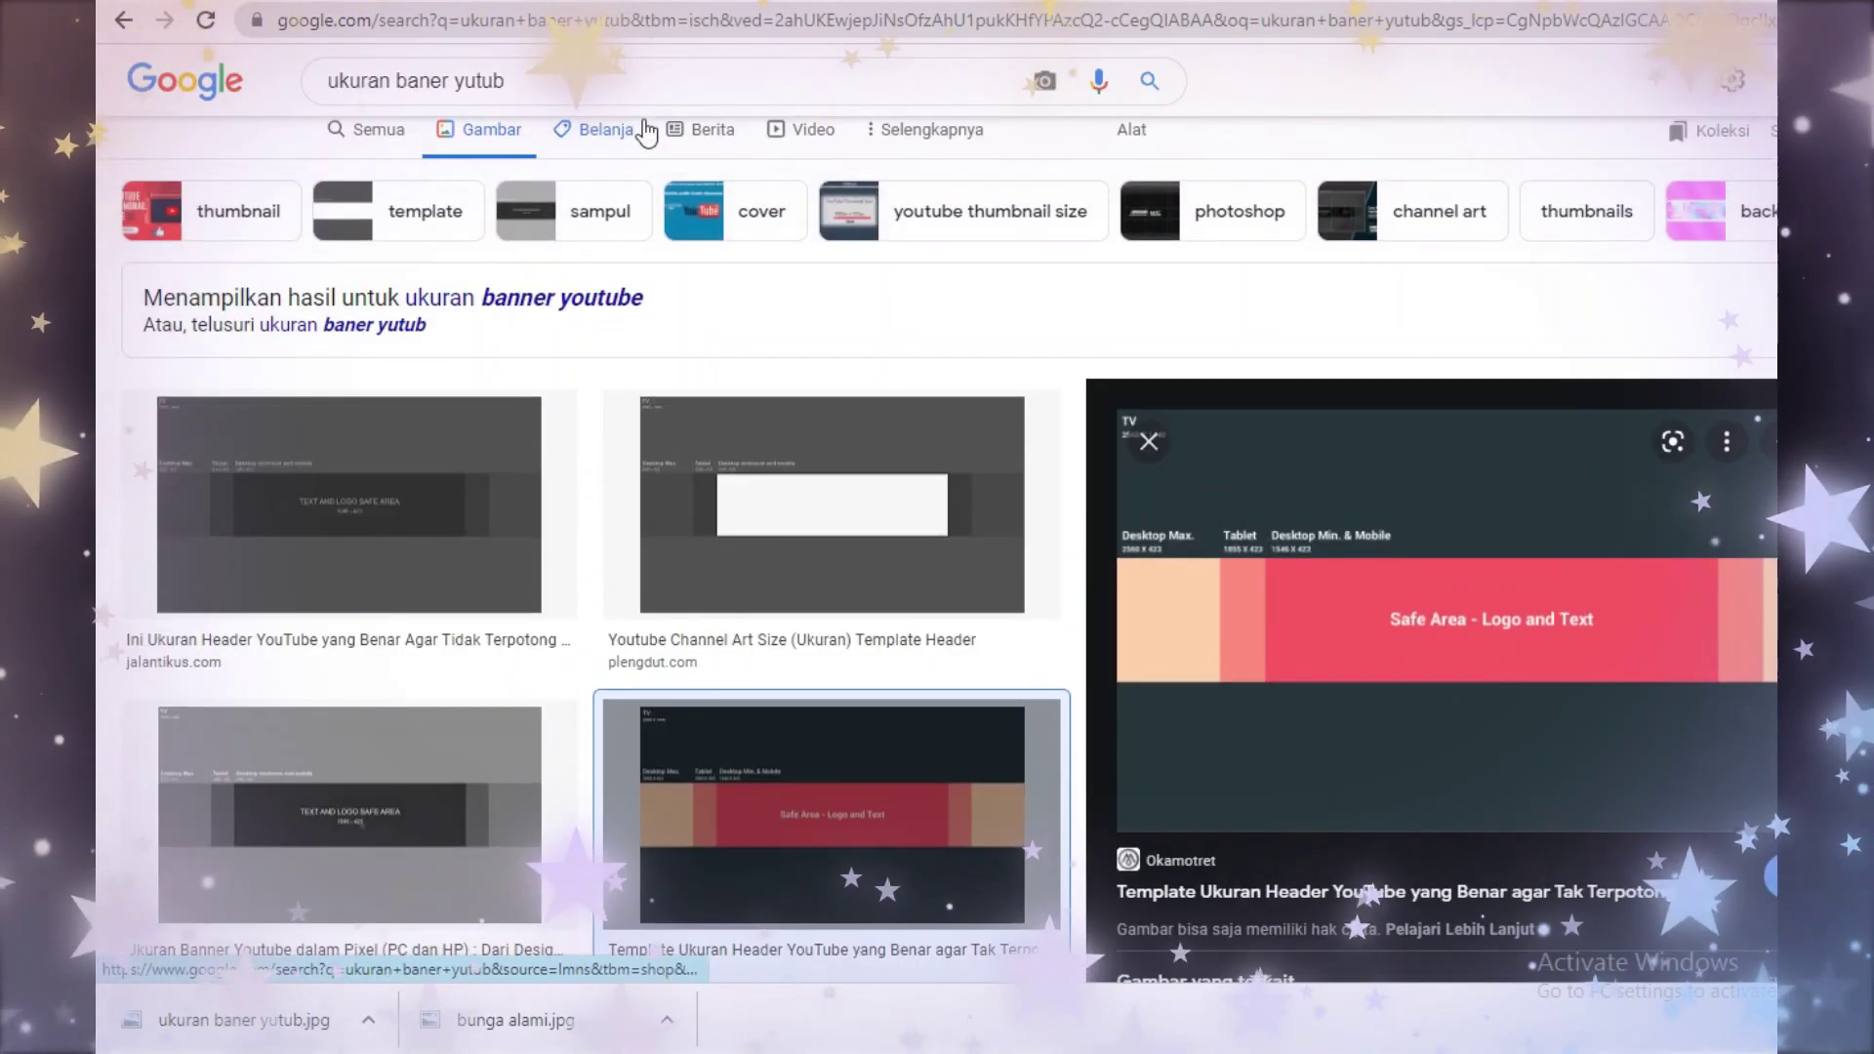
triple_click(527, 92)
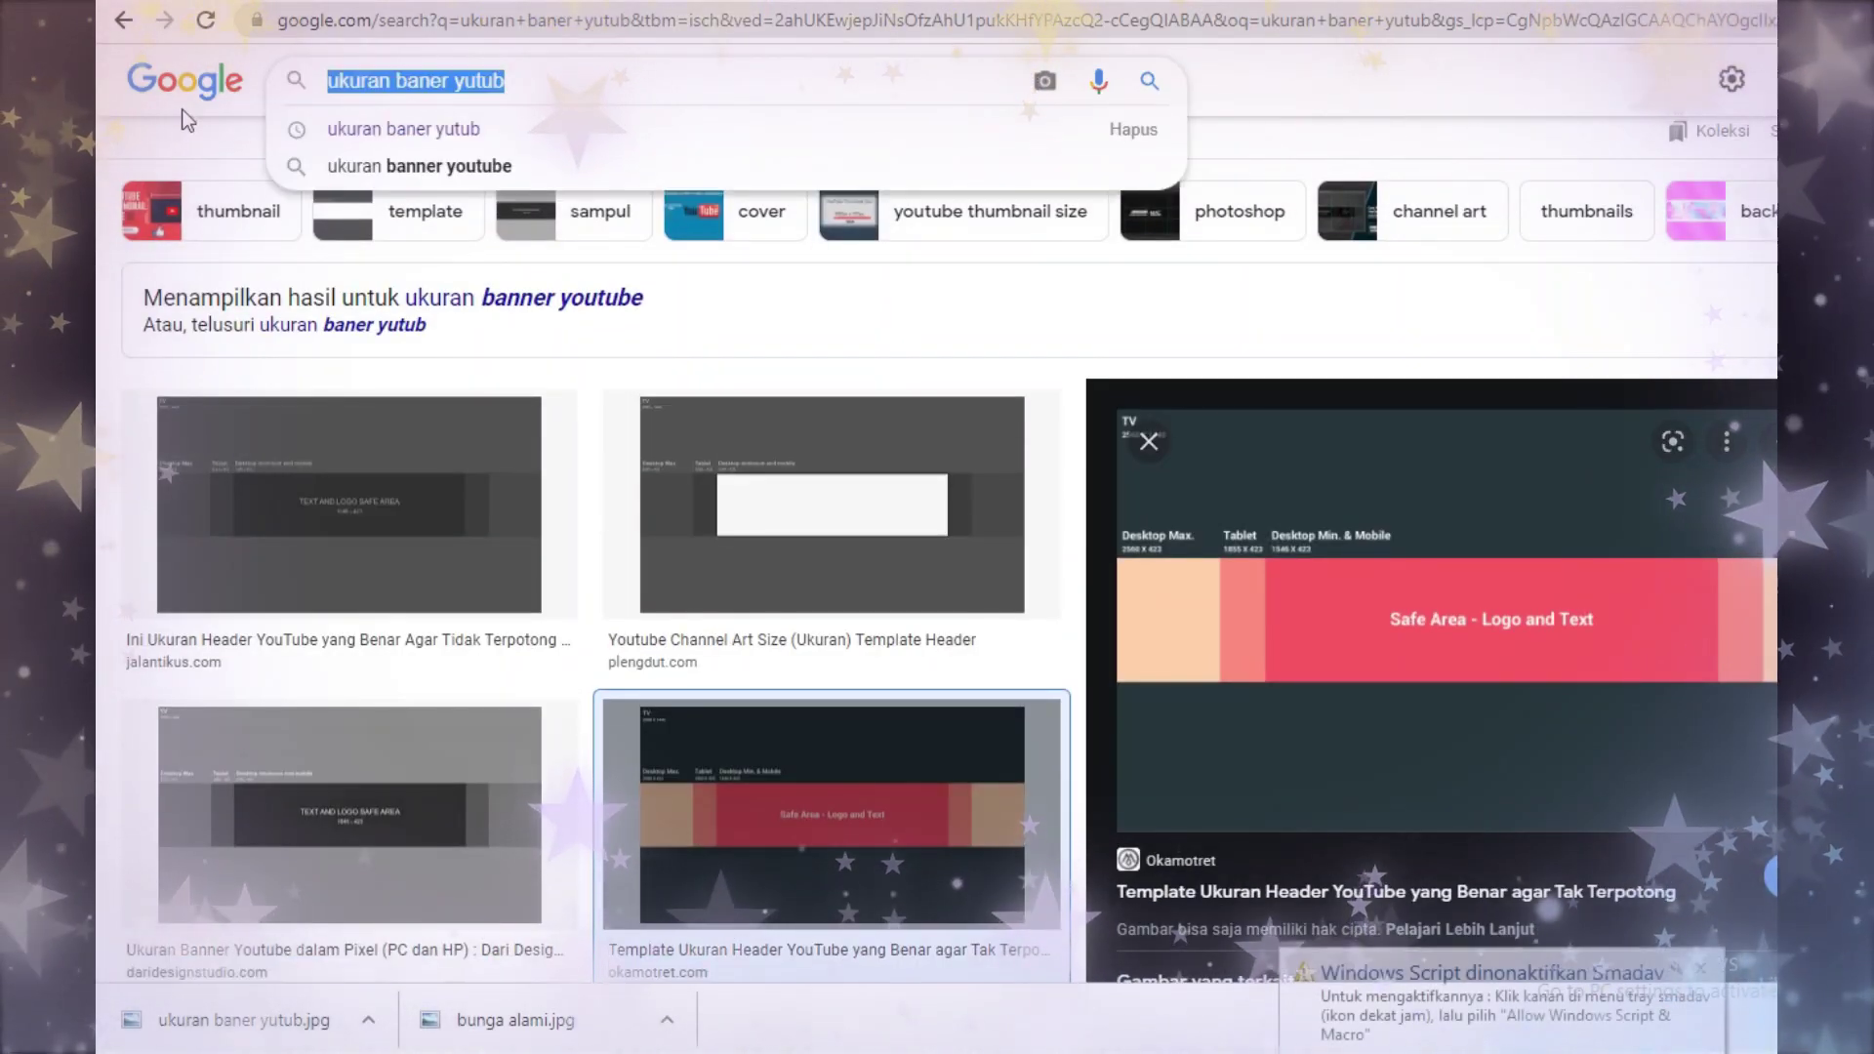
text(f)
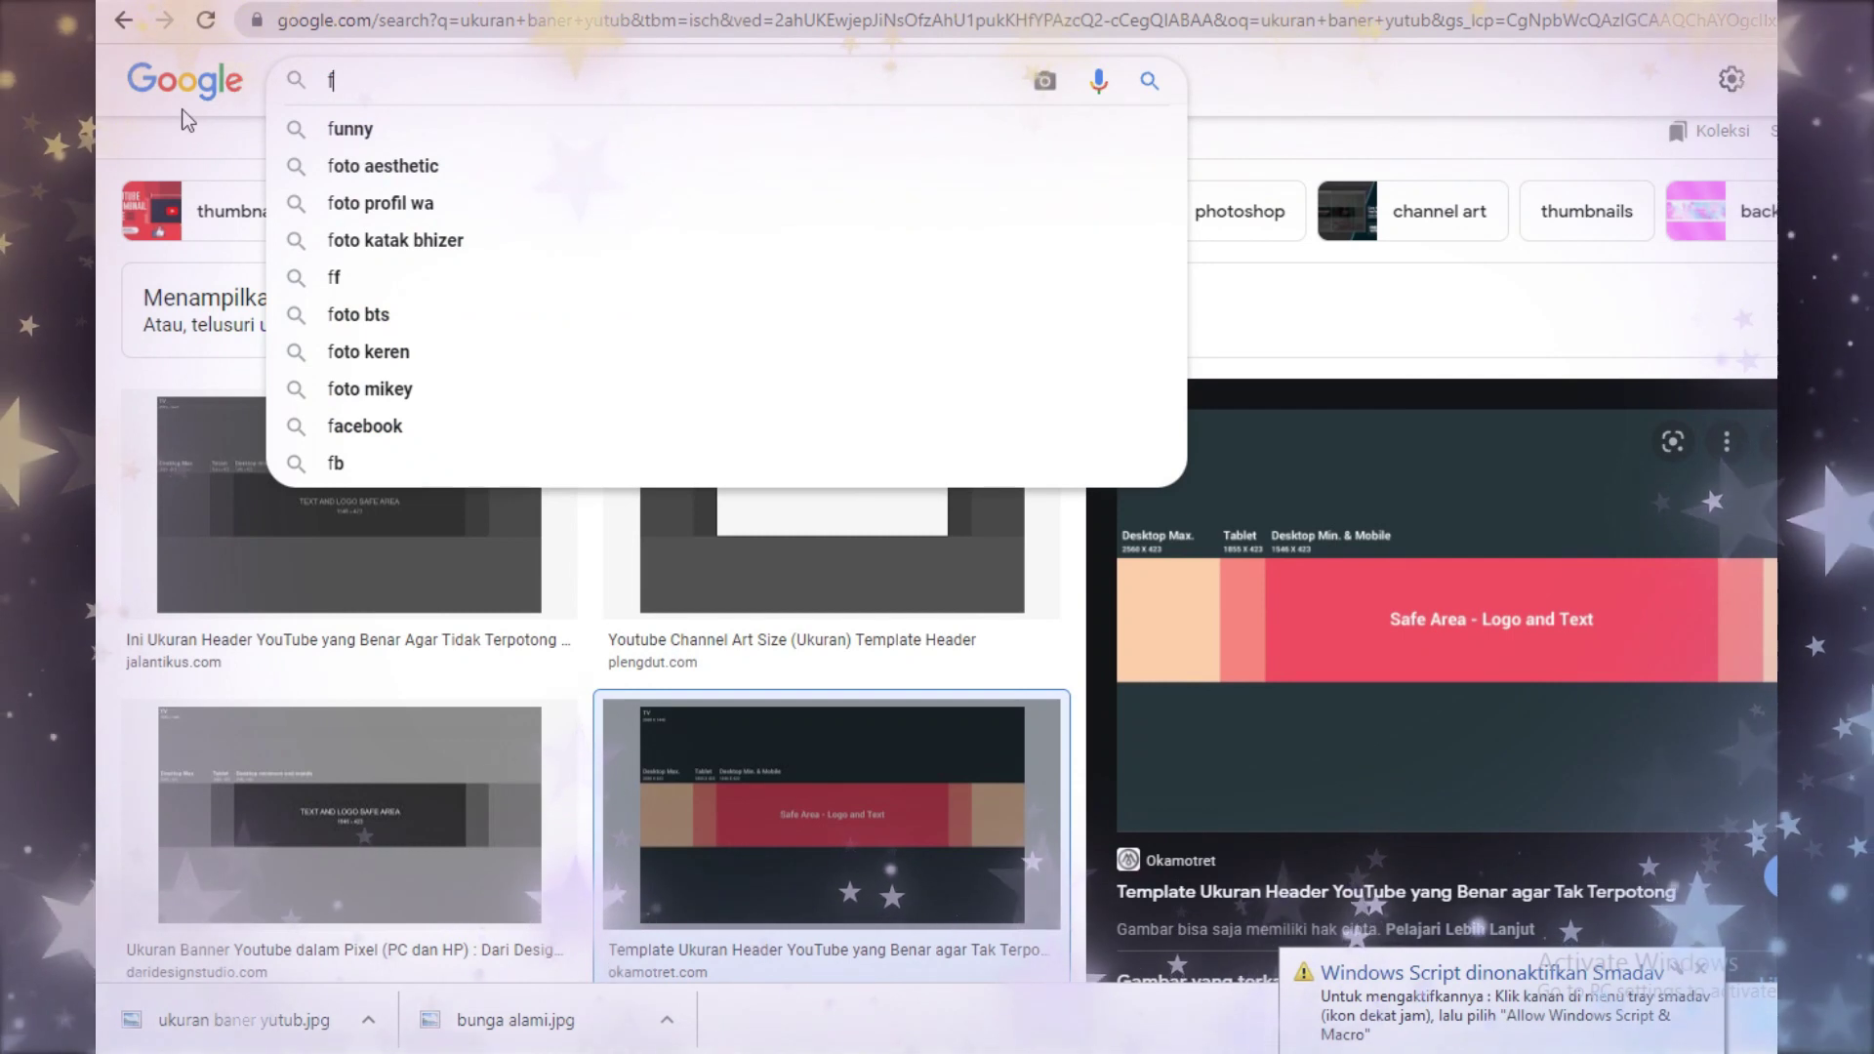
text(b)
key(Return)
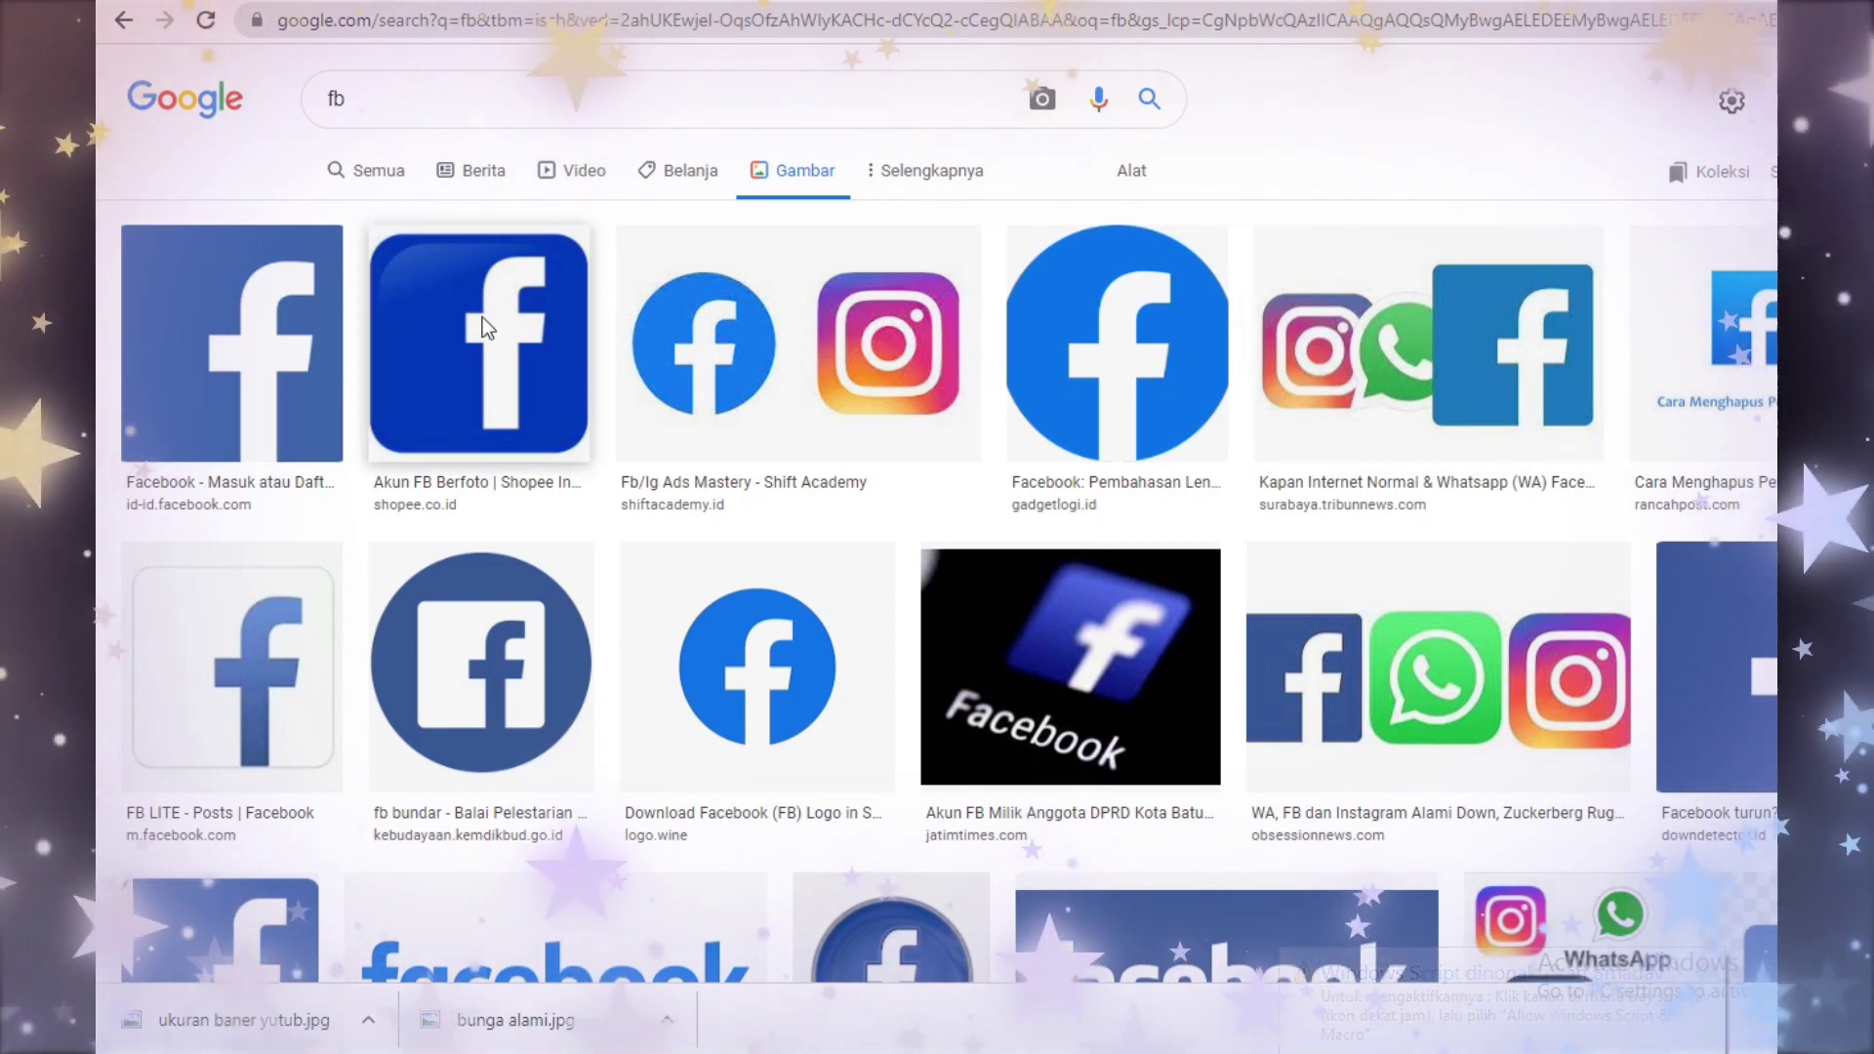
Step: Save the rounded blue Facebook logo to Downloads as fesbuk.jpg
right_click(450, 315)
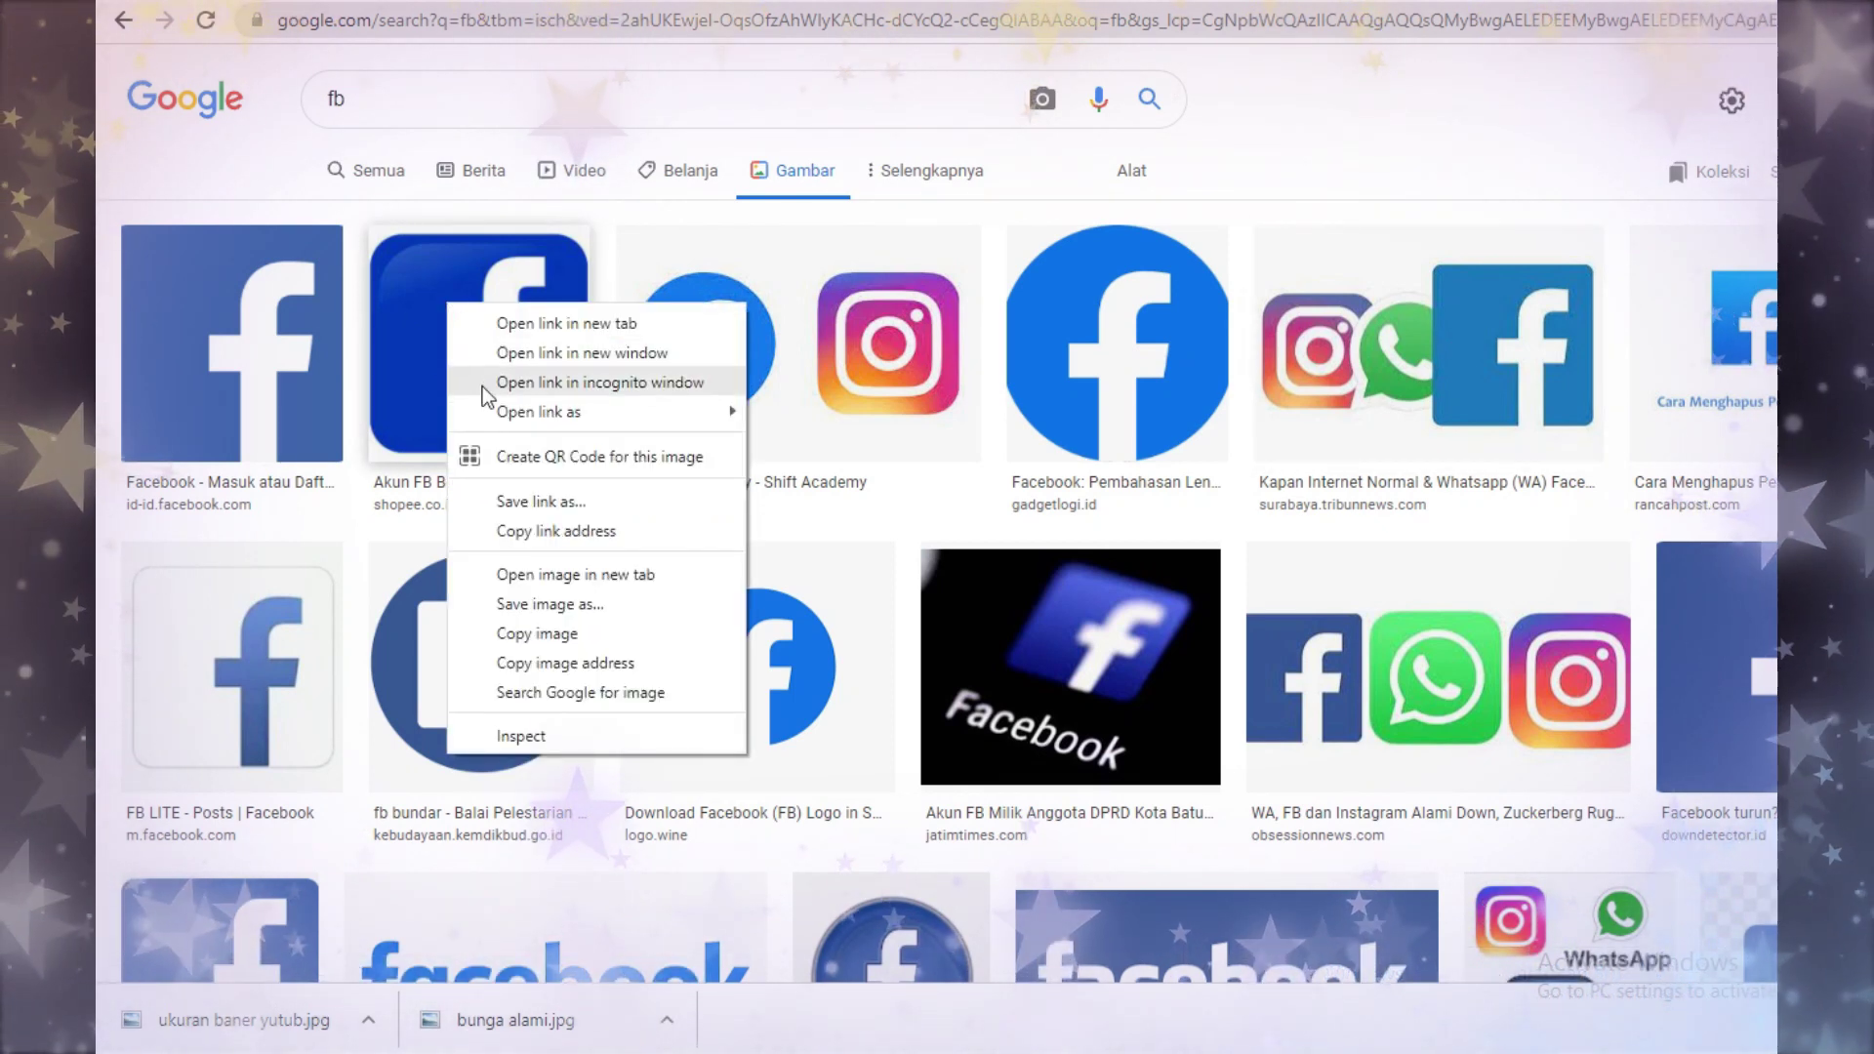
click(498, 605)
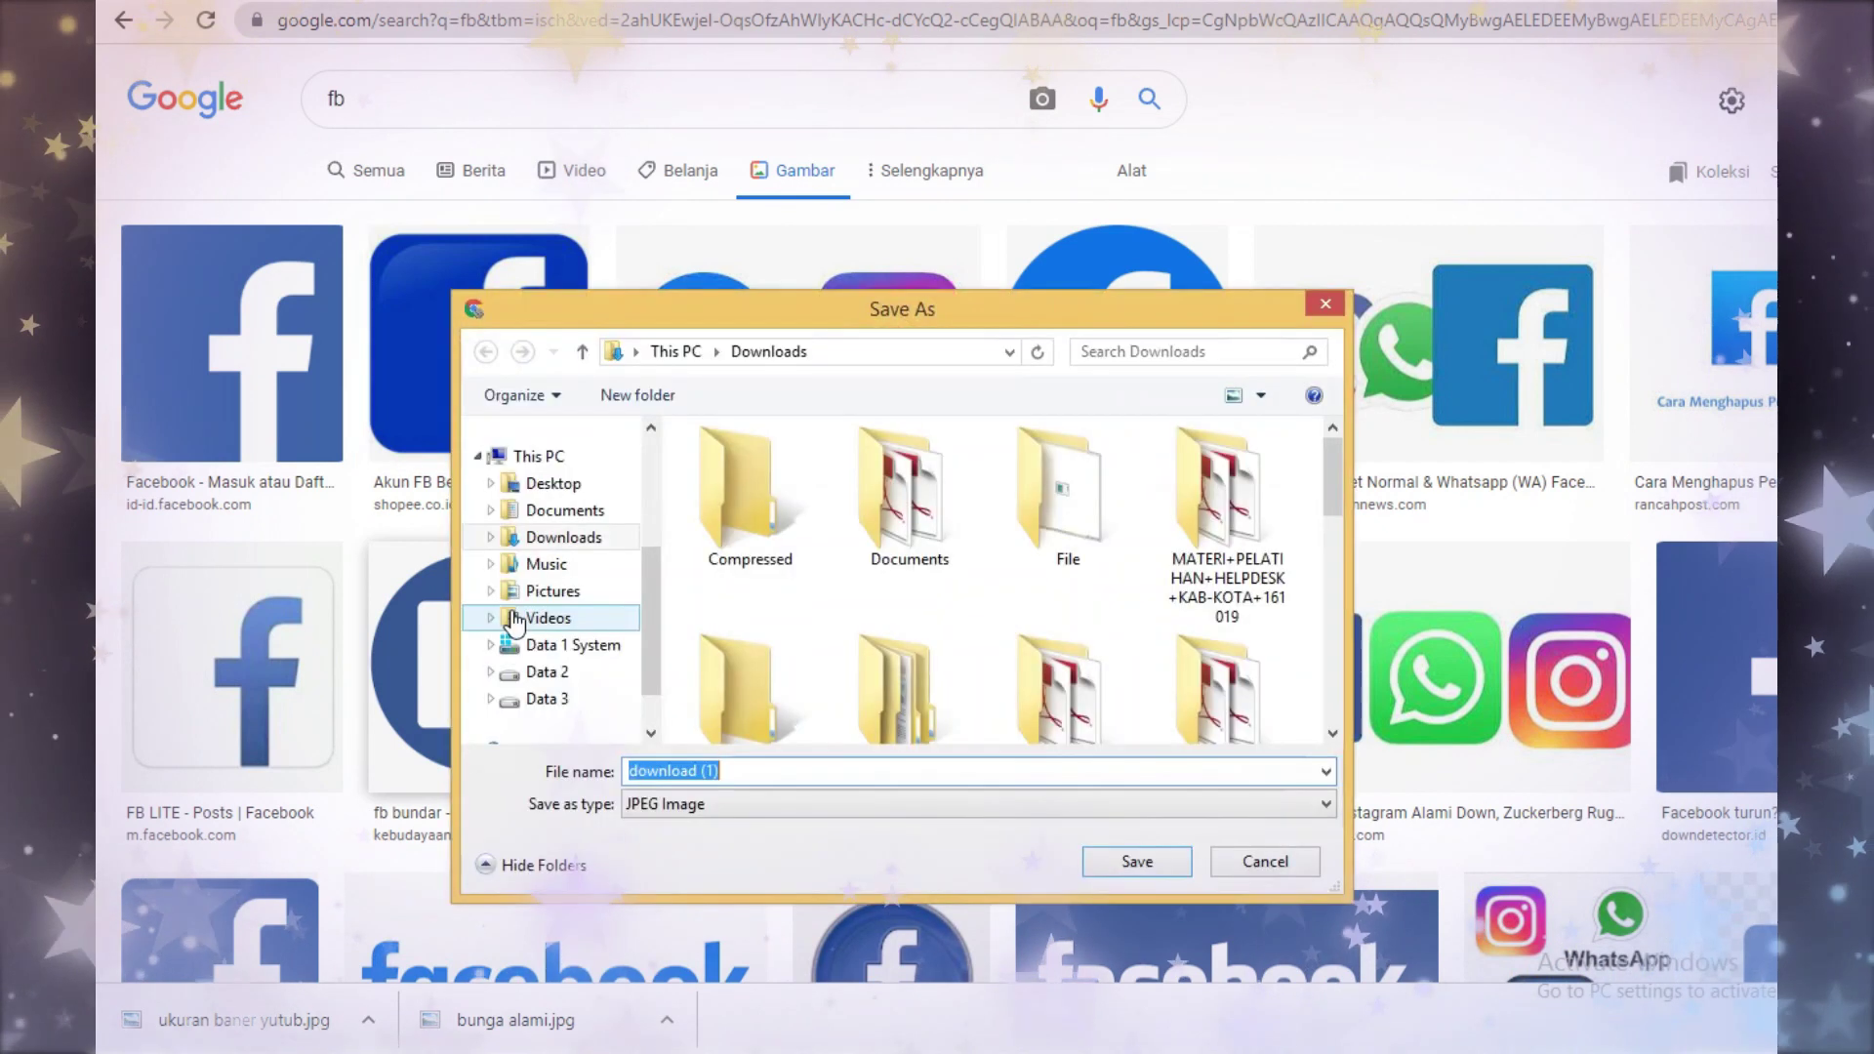
text(fesbuk)
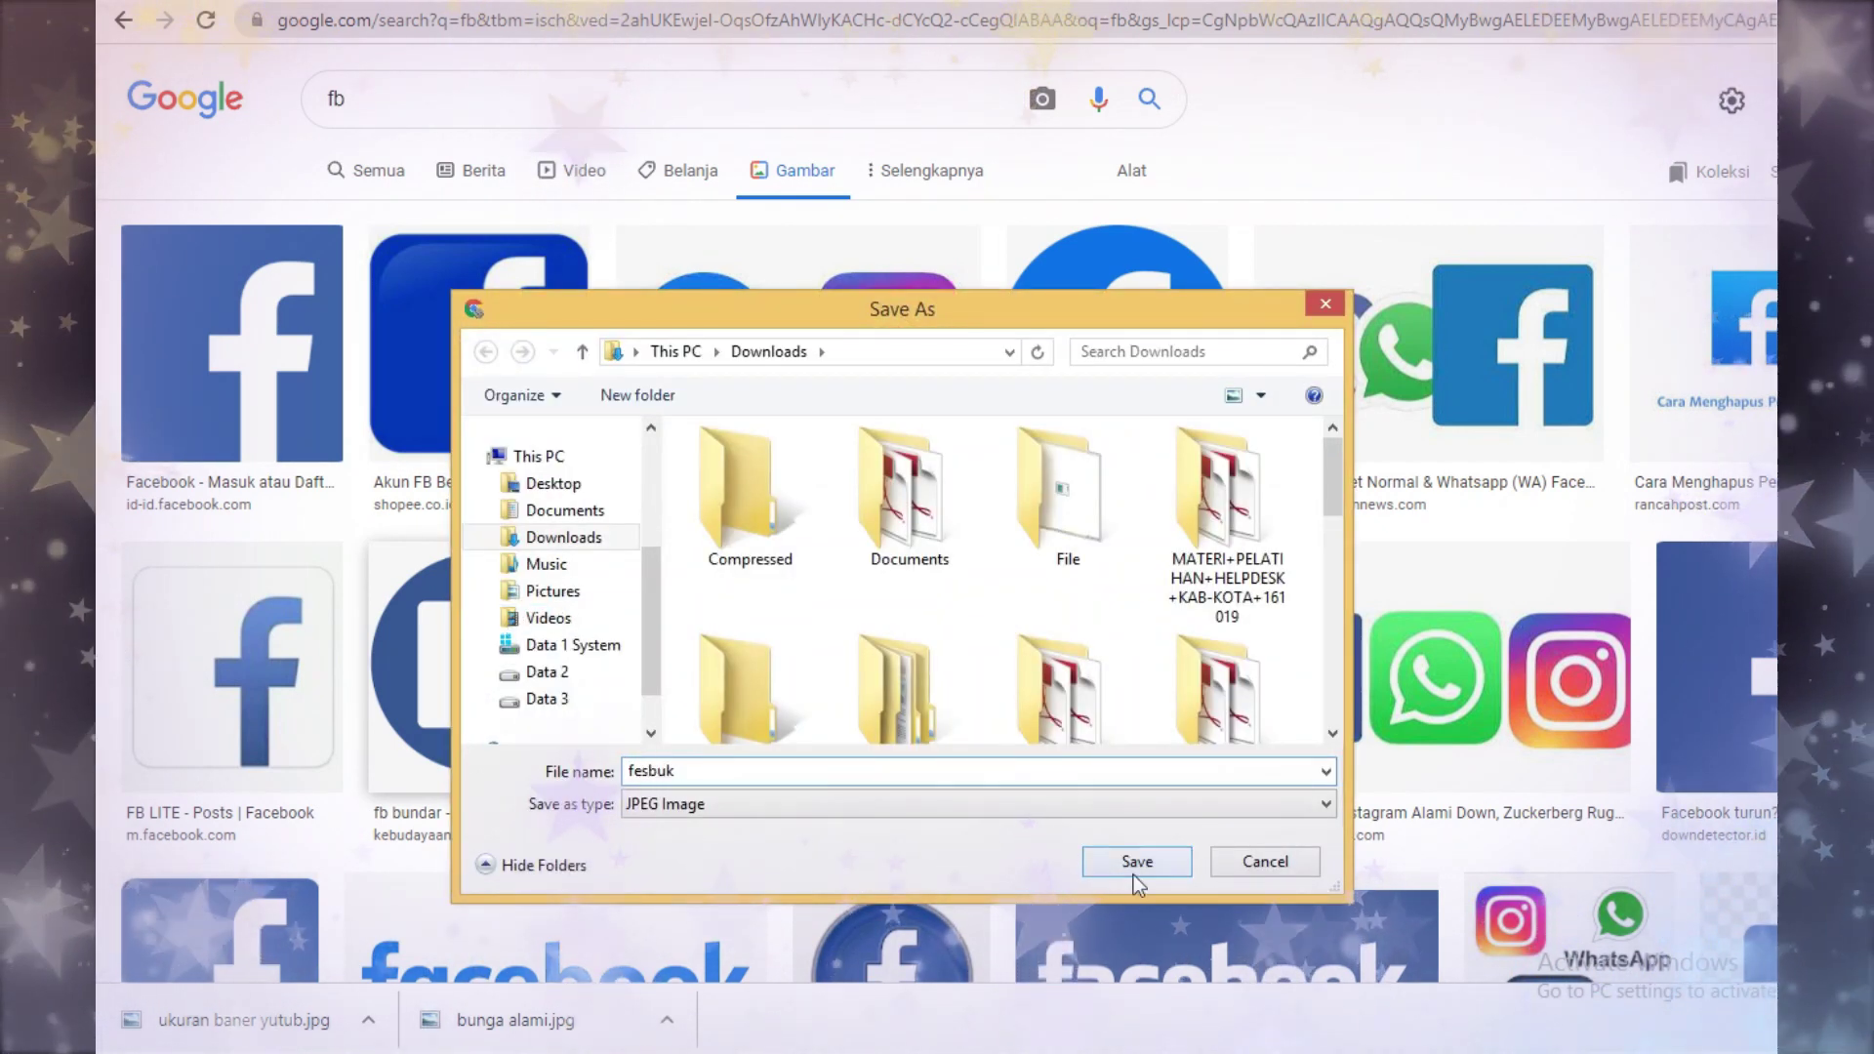
click(1129, 865)
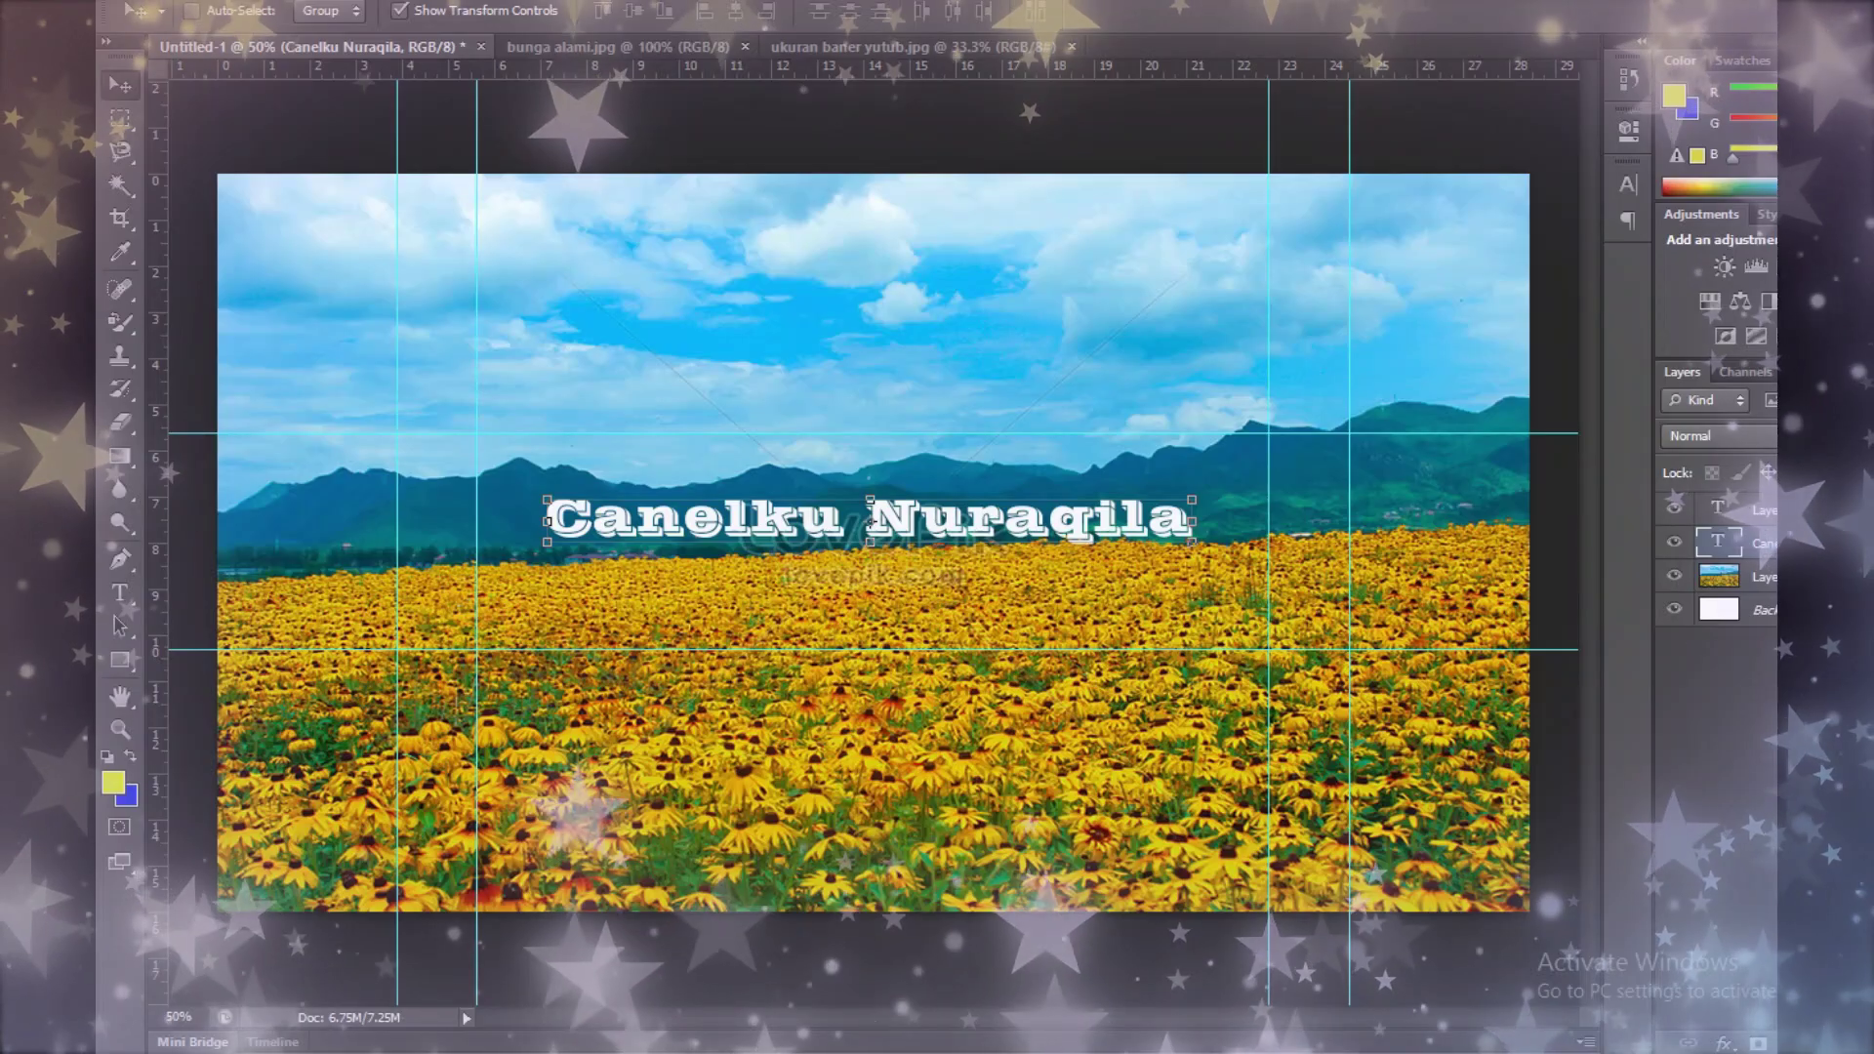
Step: Open fesbuk.jpg from Downloads as a new Photoshop document
key(alt+f)
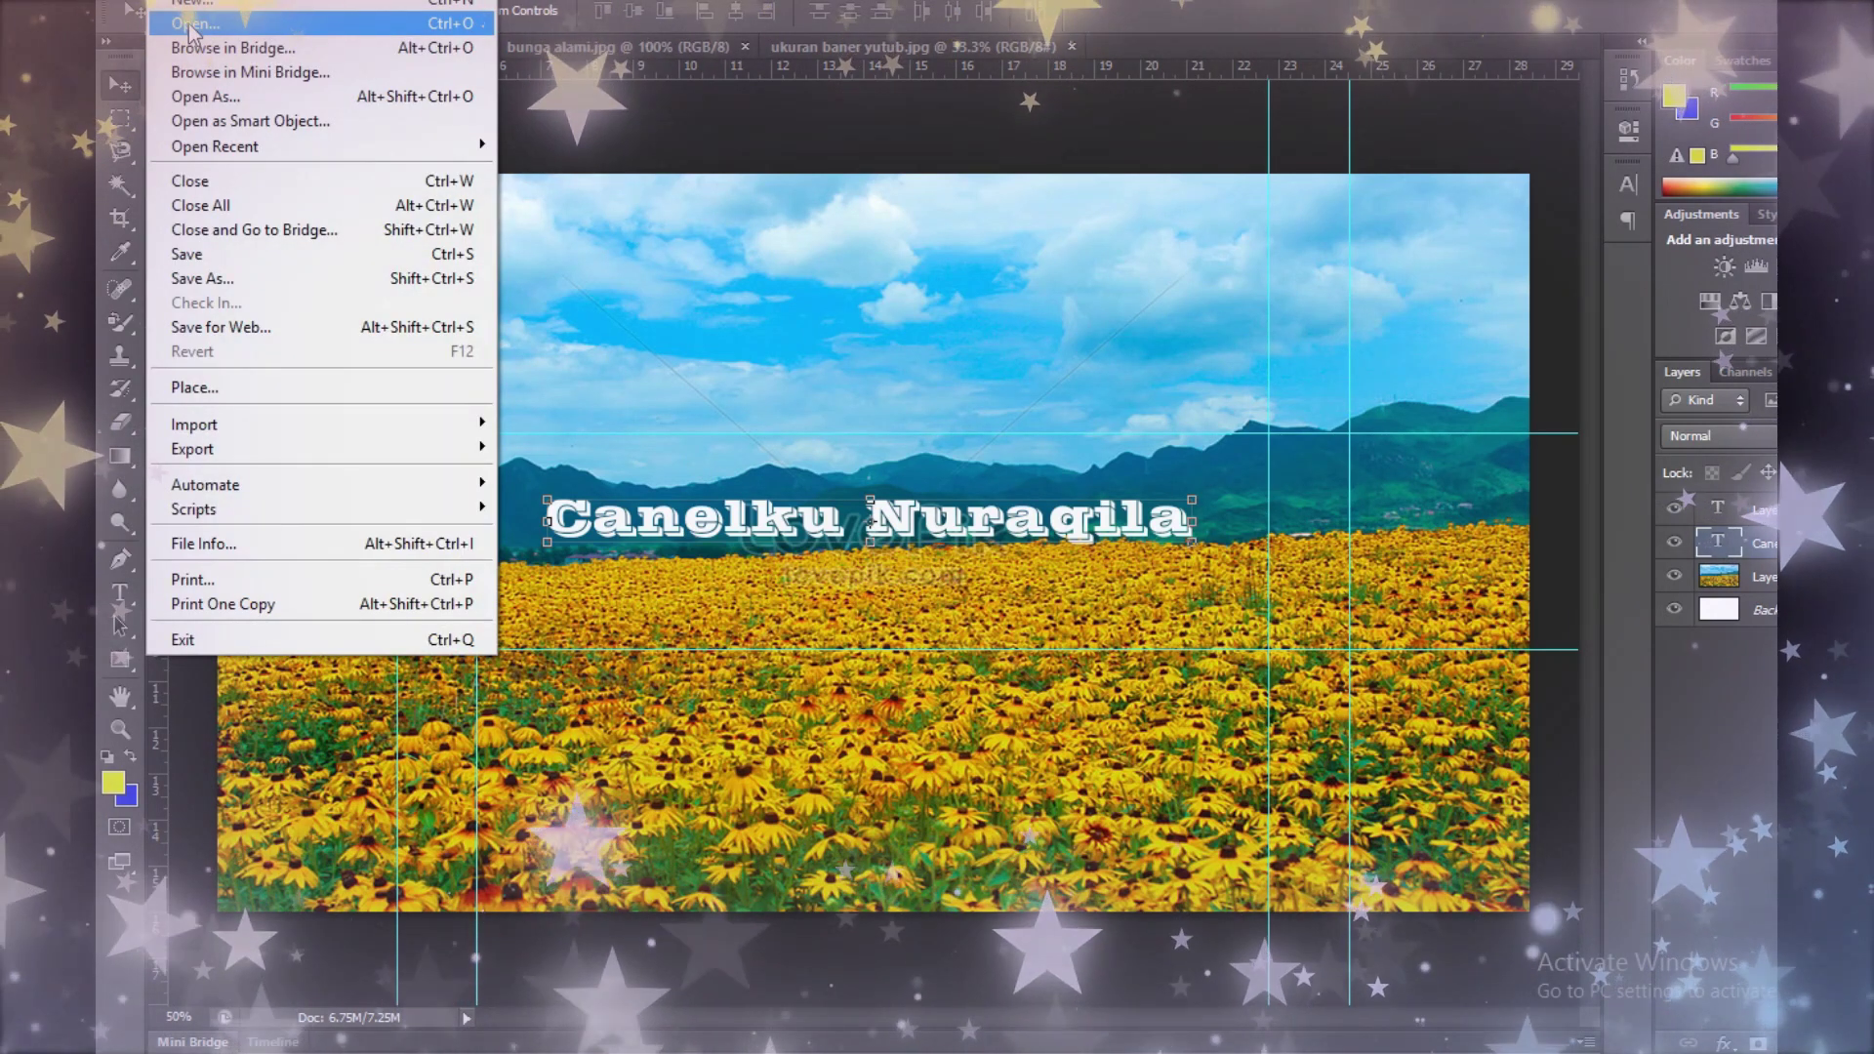
click(190, 27)
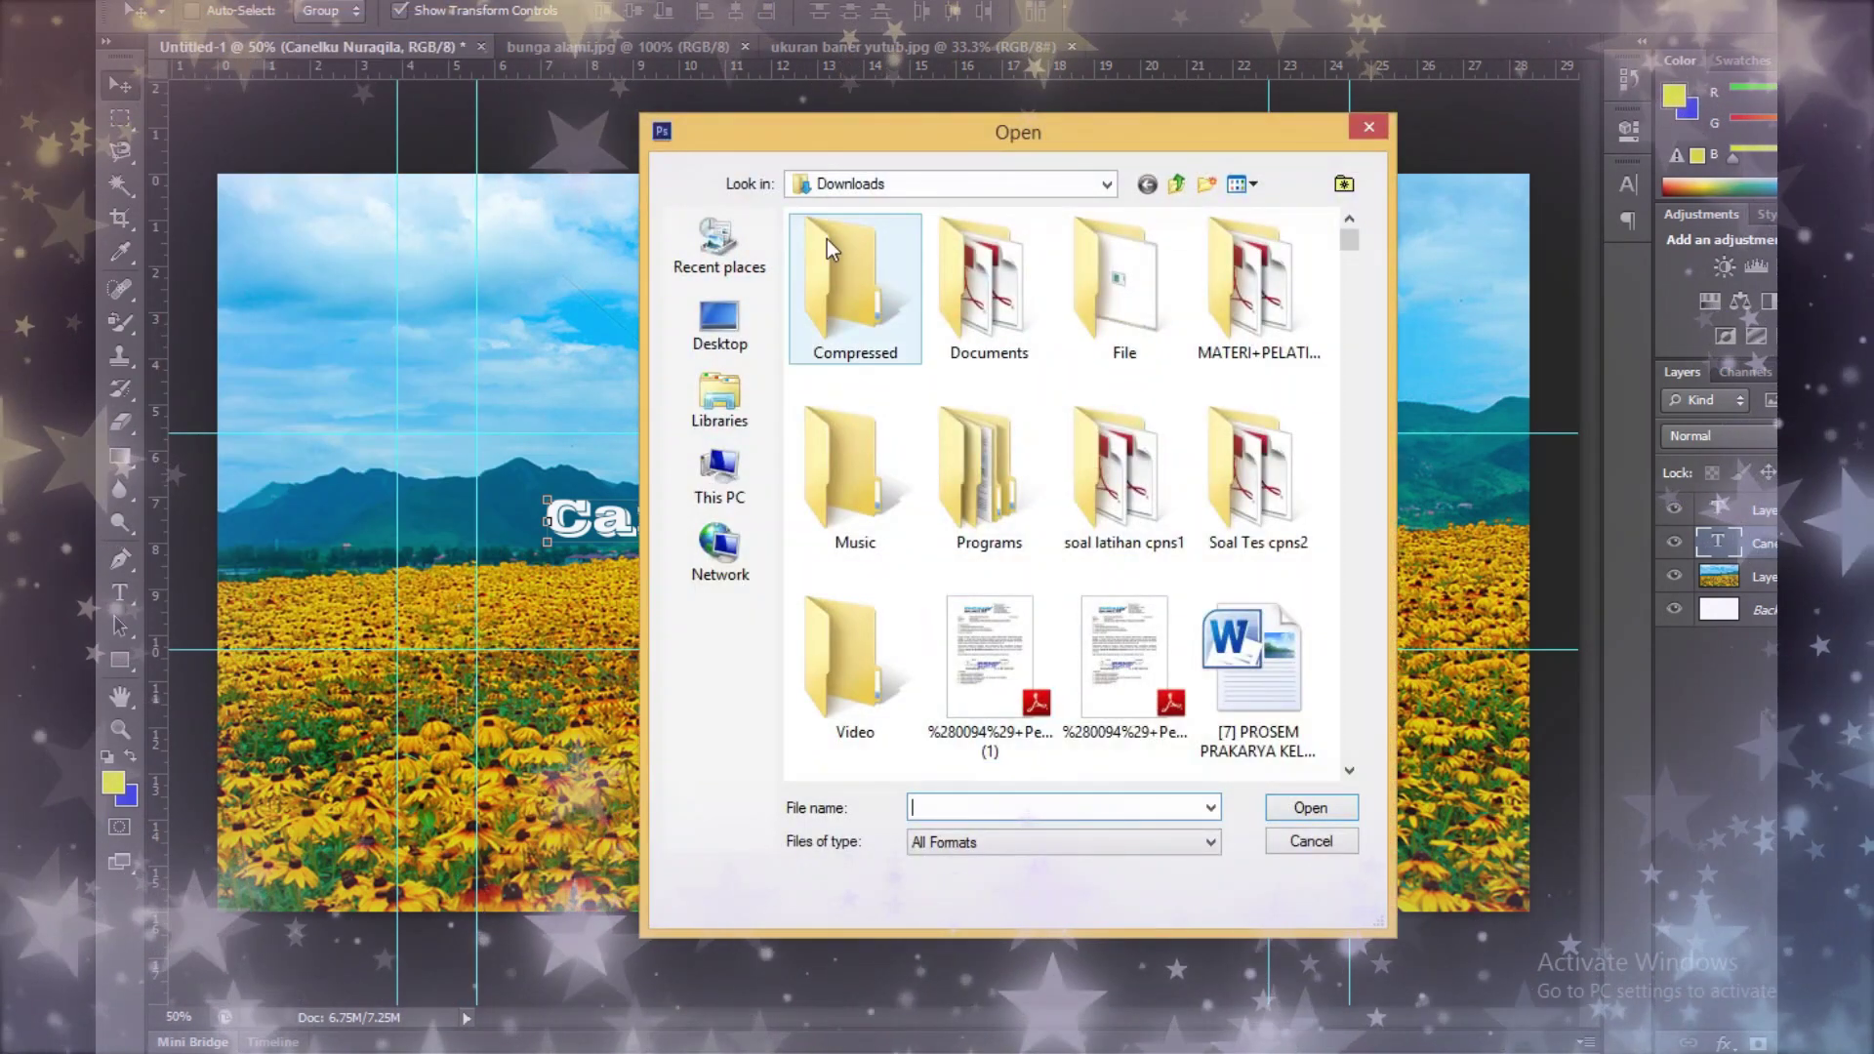
click(960, 806)
text(fesbuk.jpg)
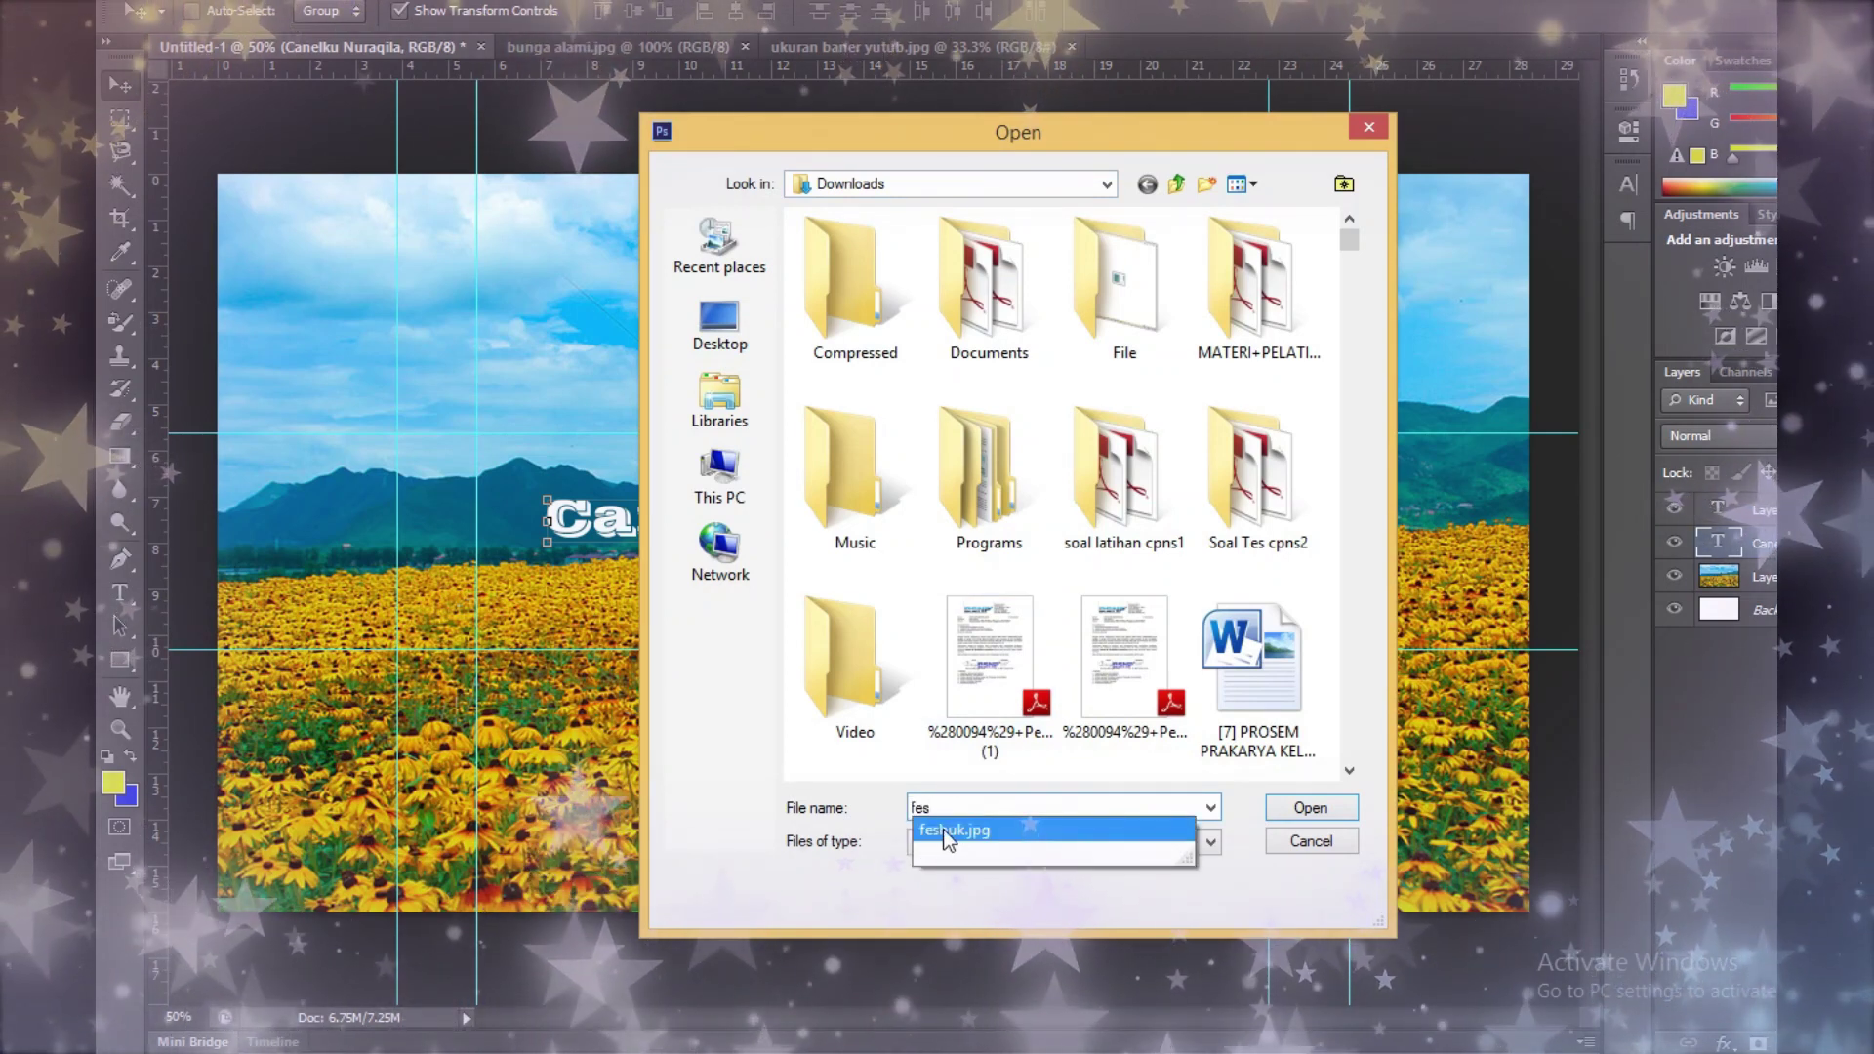
click(943, 828)
click(1303, 807)
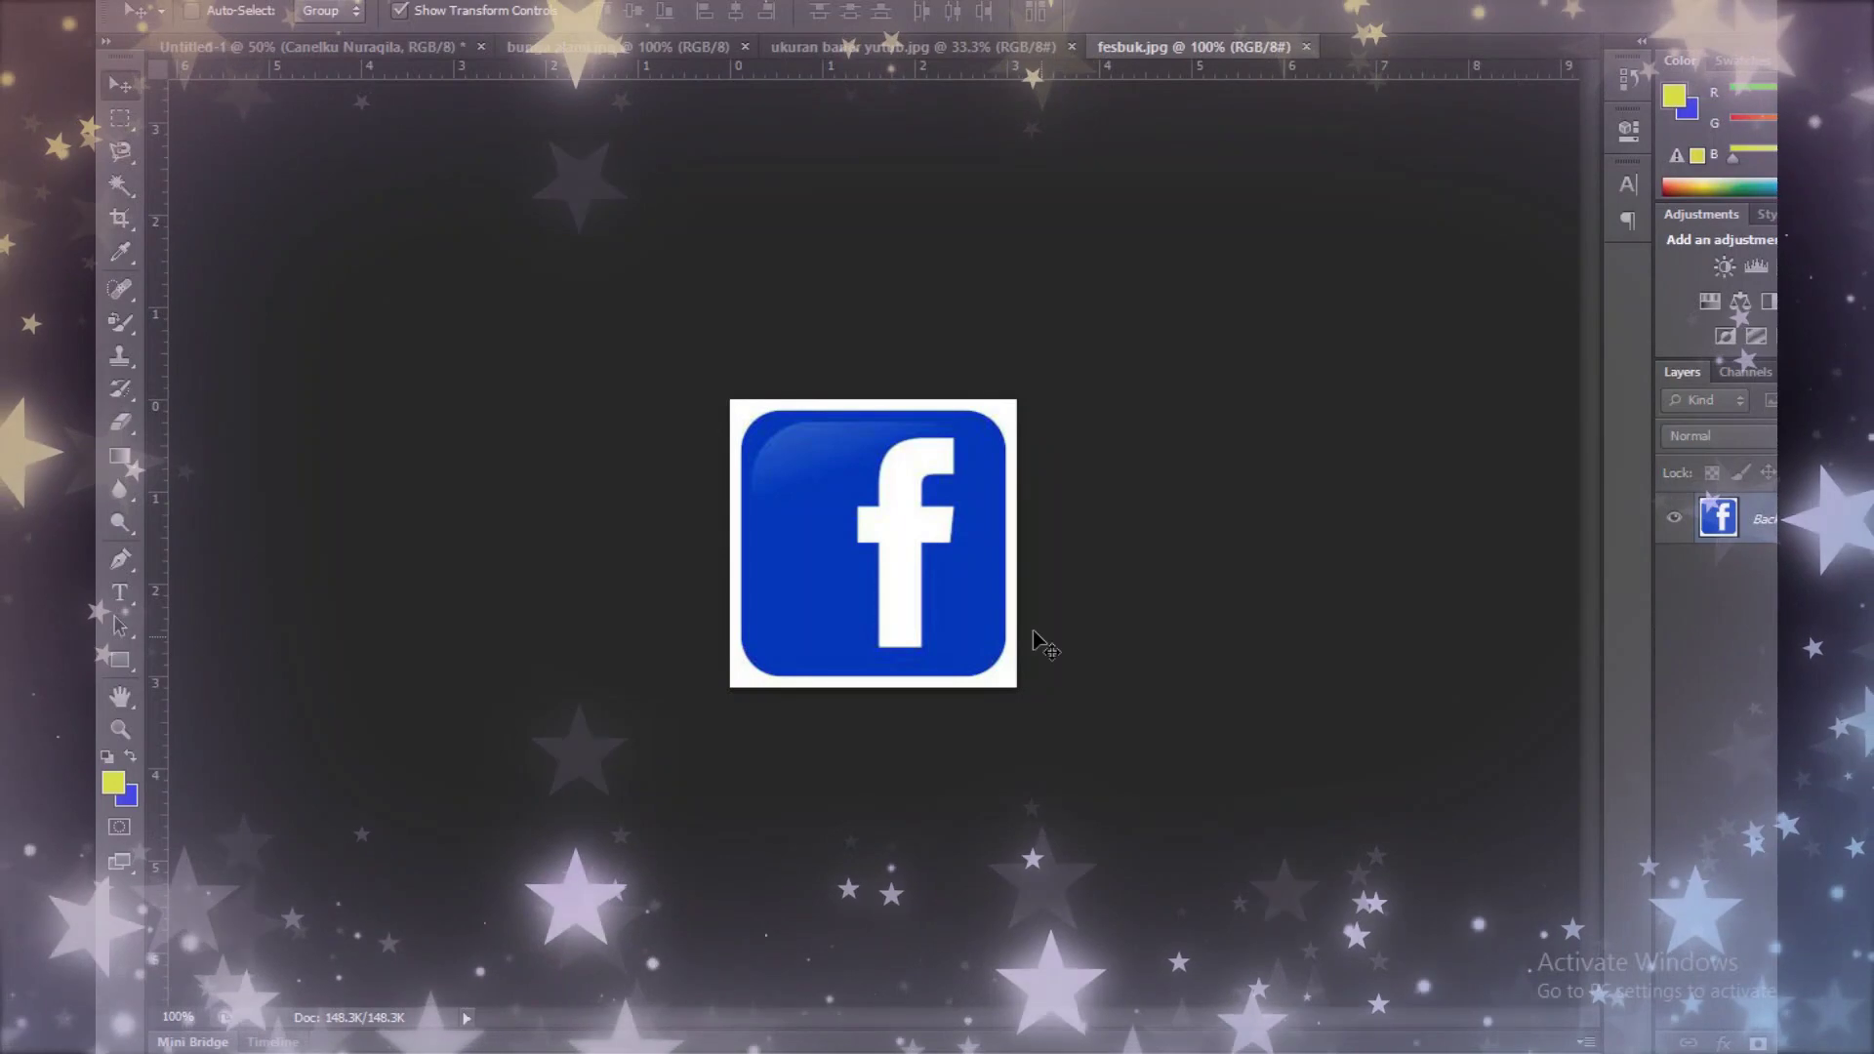
Step: Draw a rectangular marquee around the blue Facebook logo square
click(120, 120)
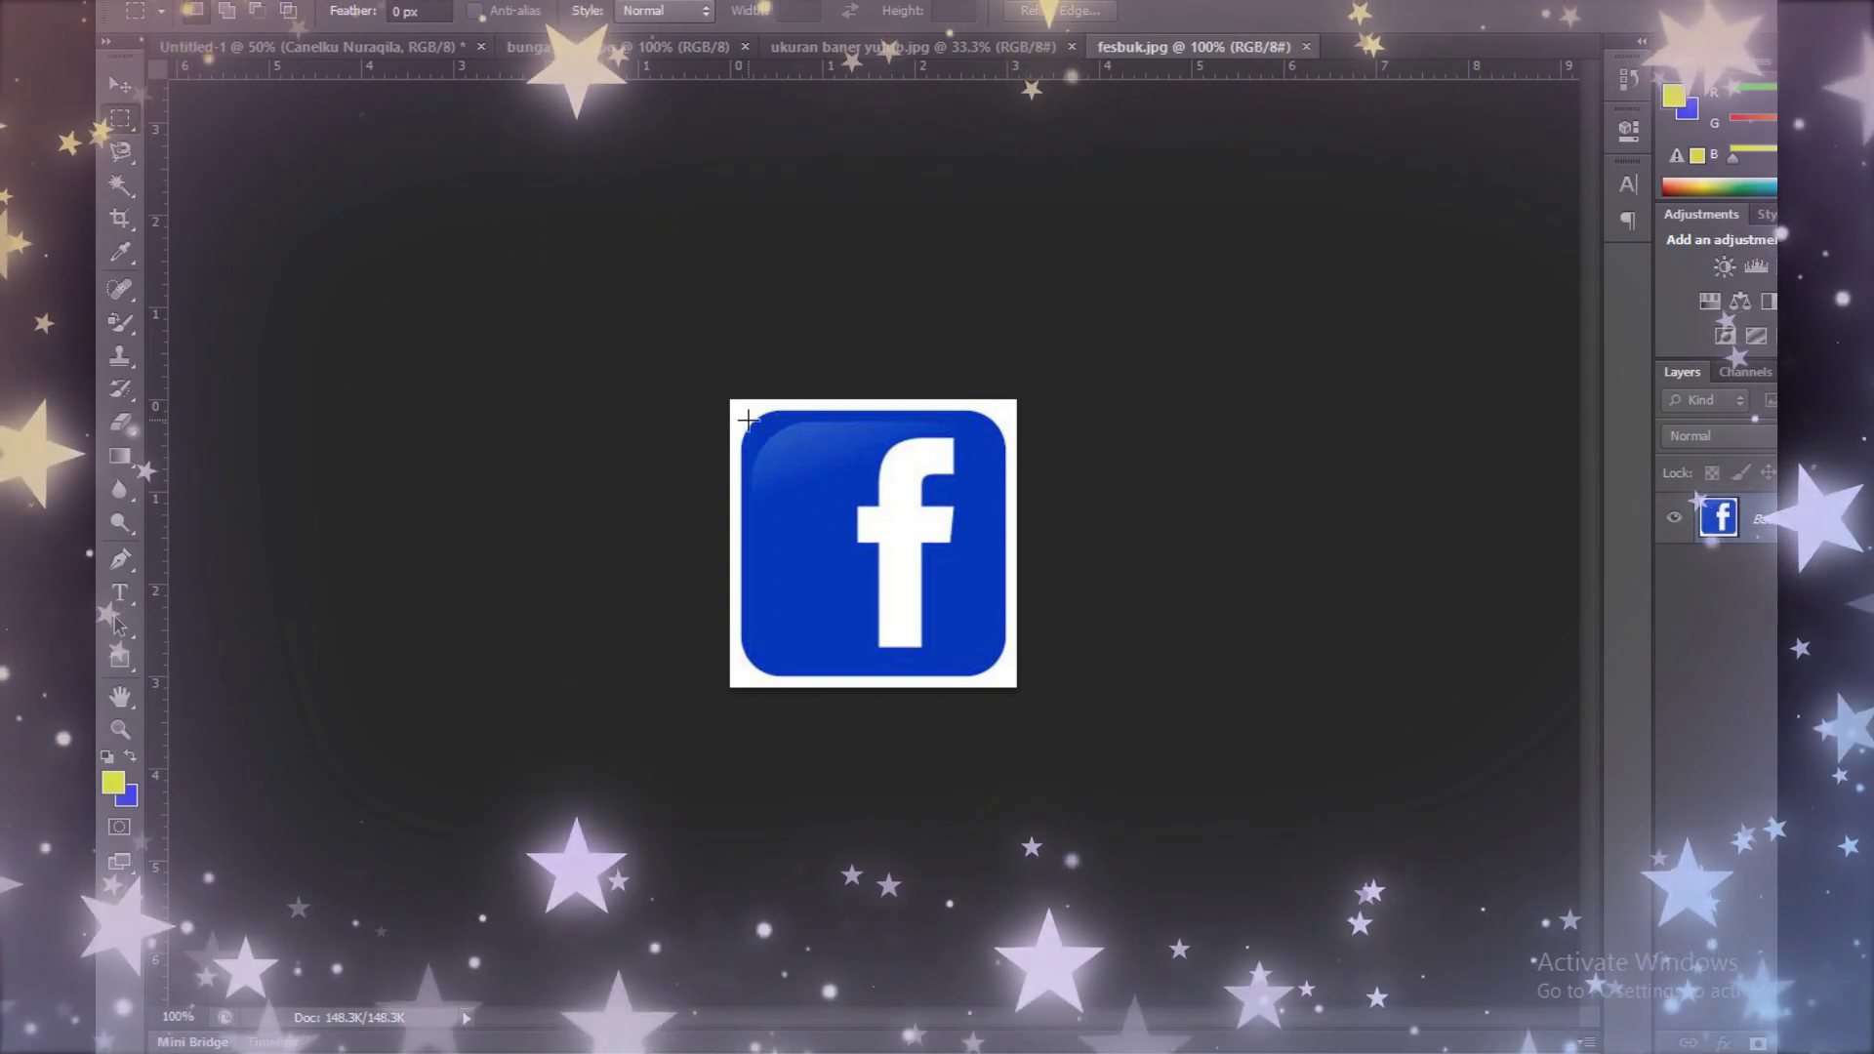
drag(746, 420, 989, 662)
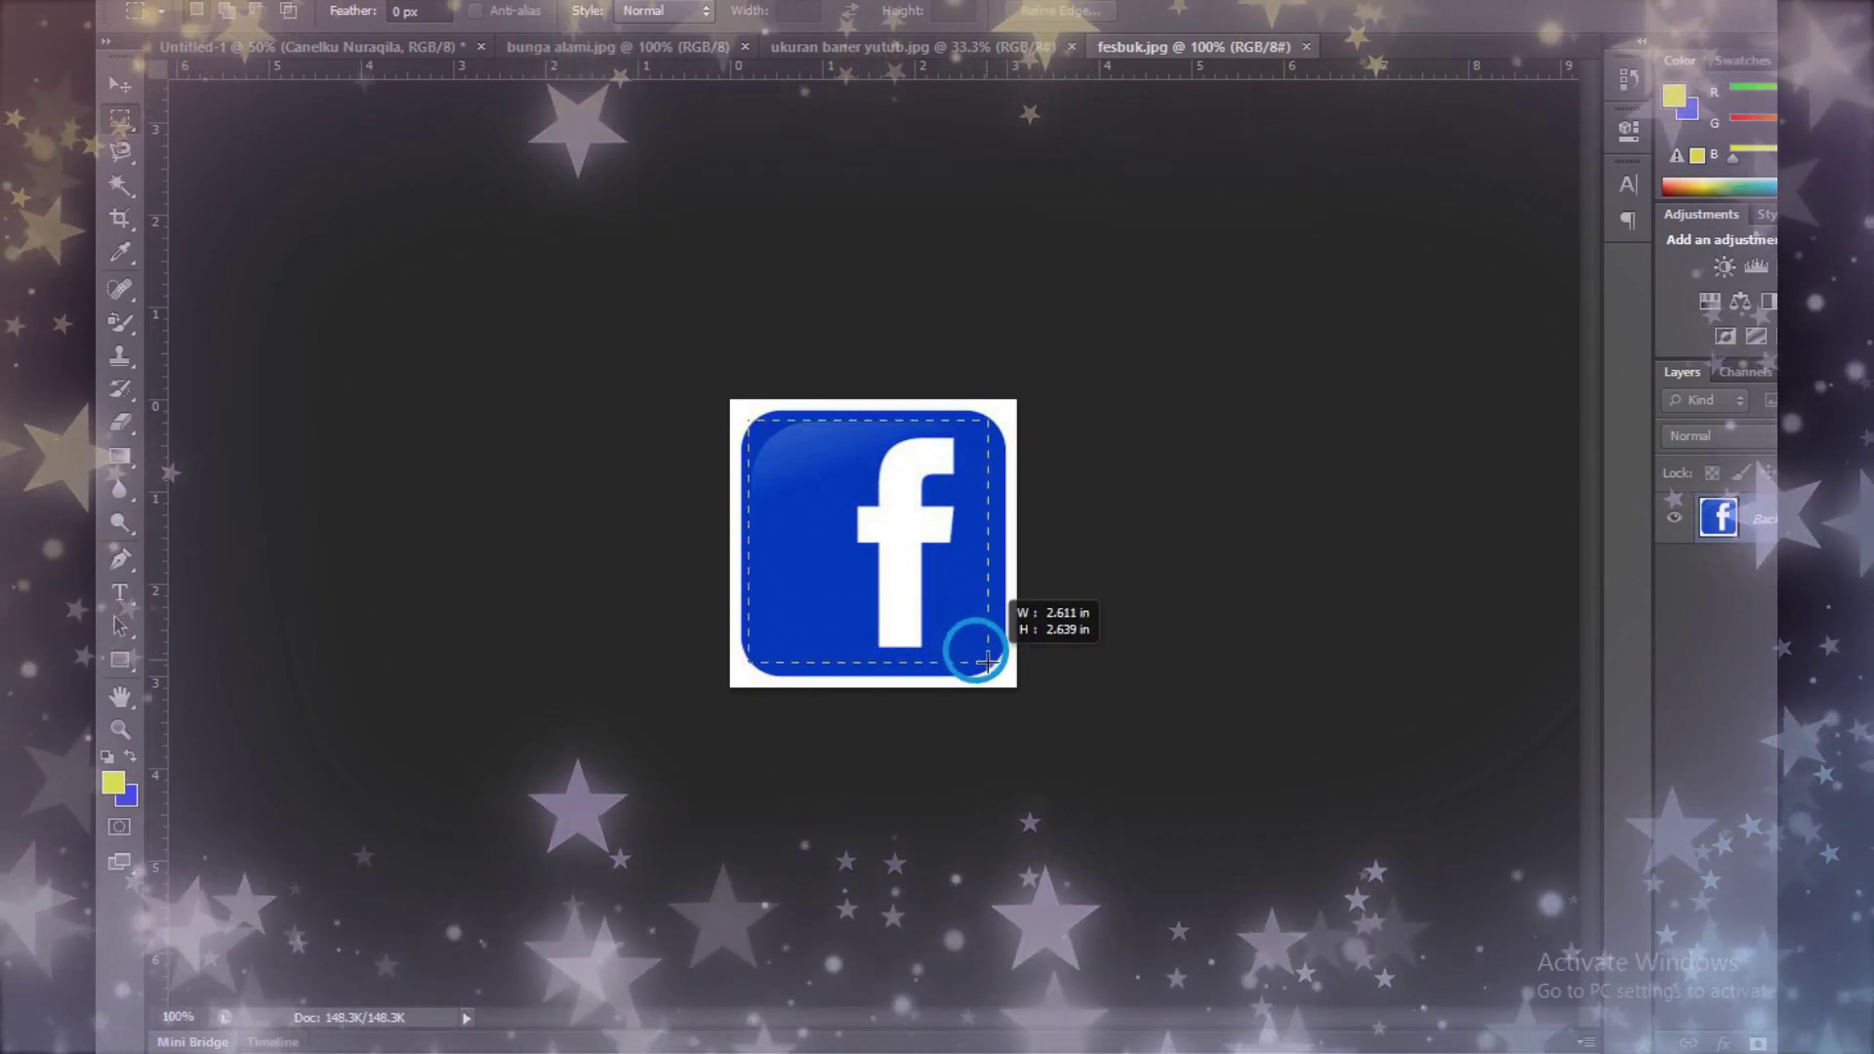
drag(989, 662, 999, 670)
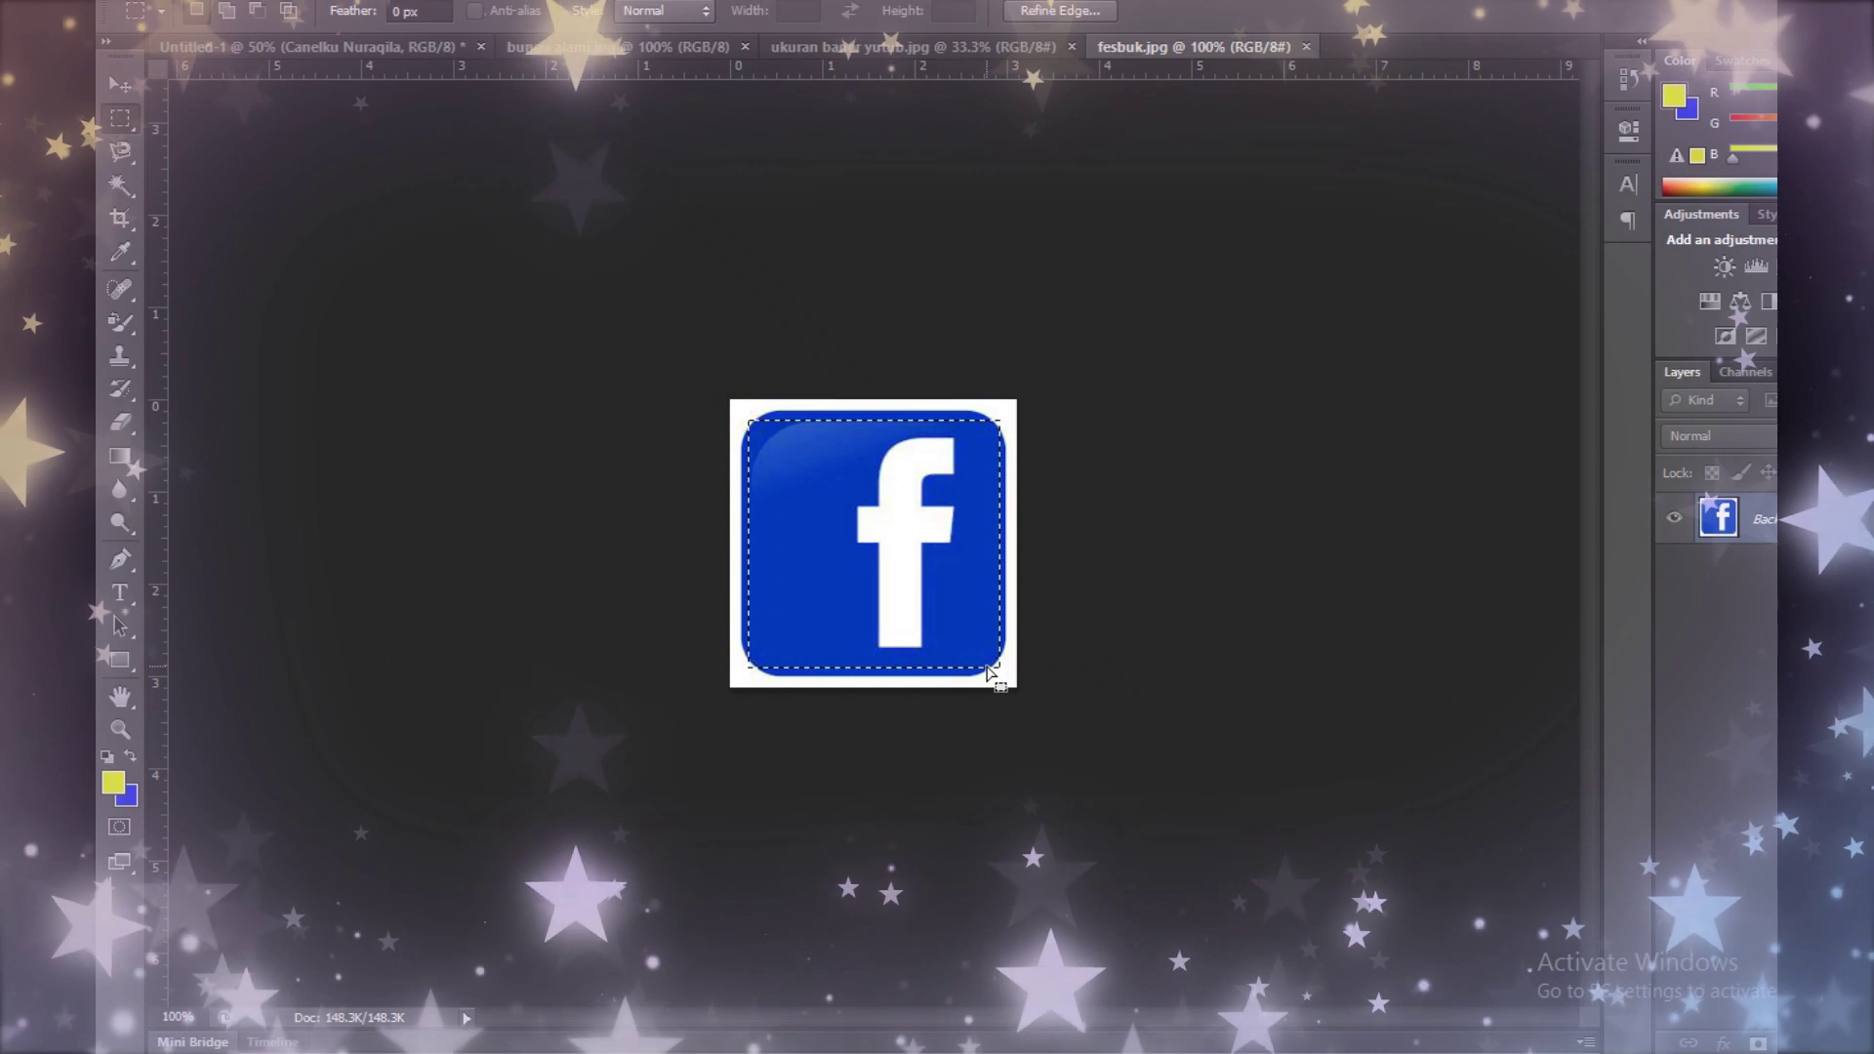
click(121, 86)
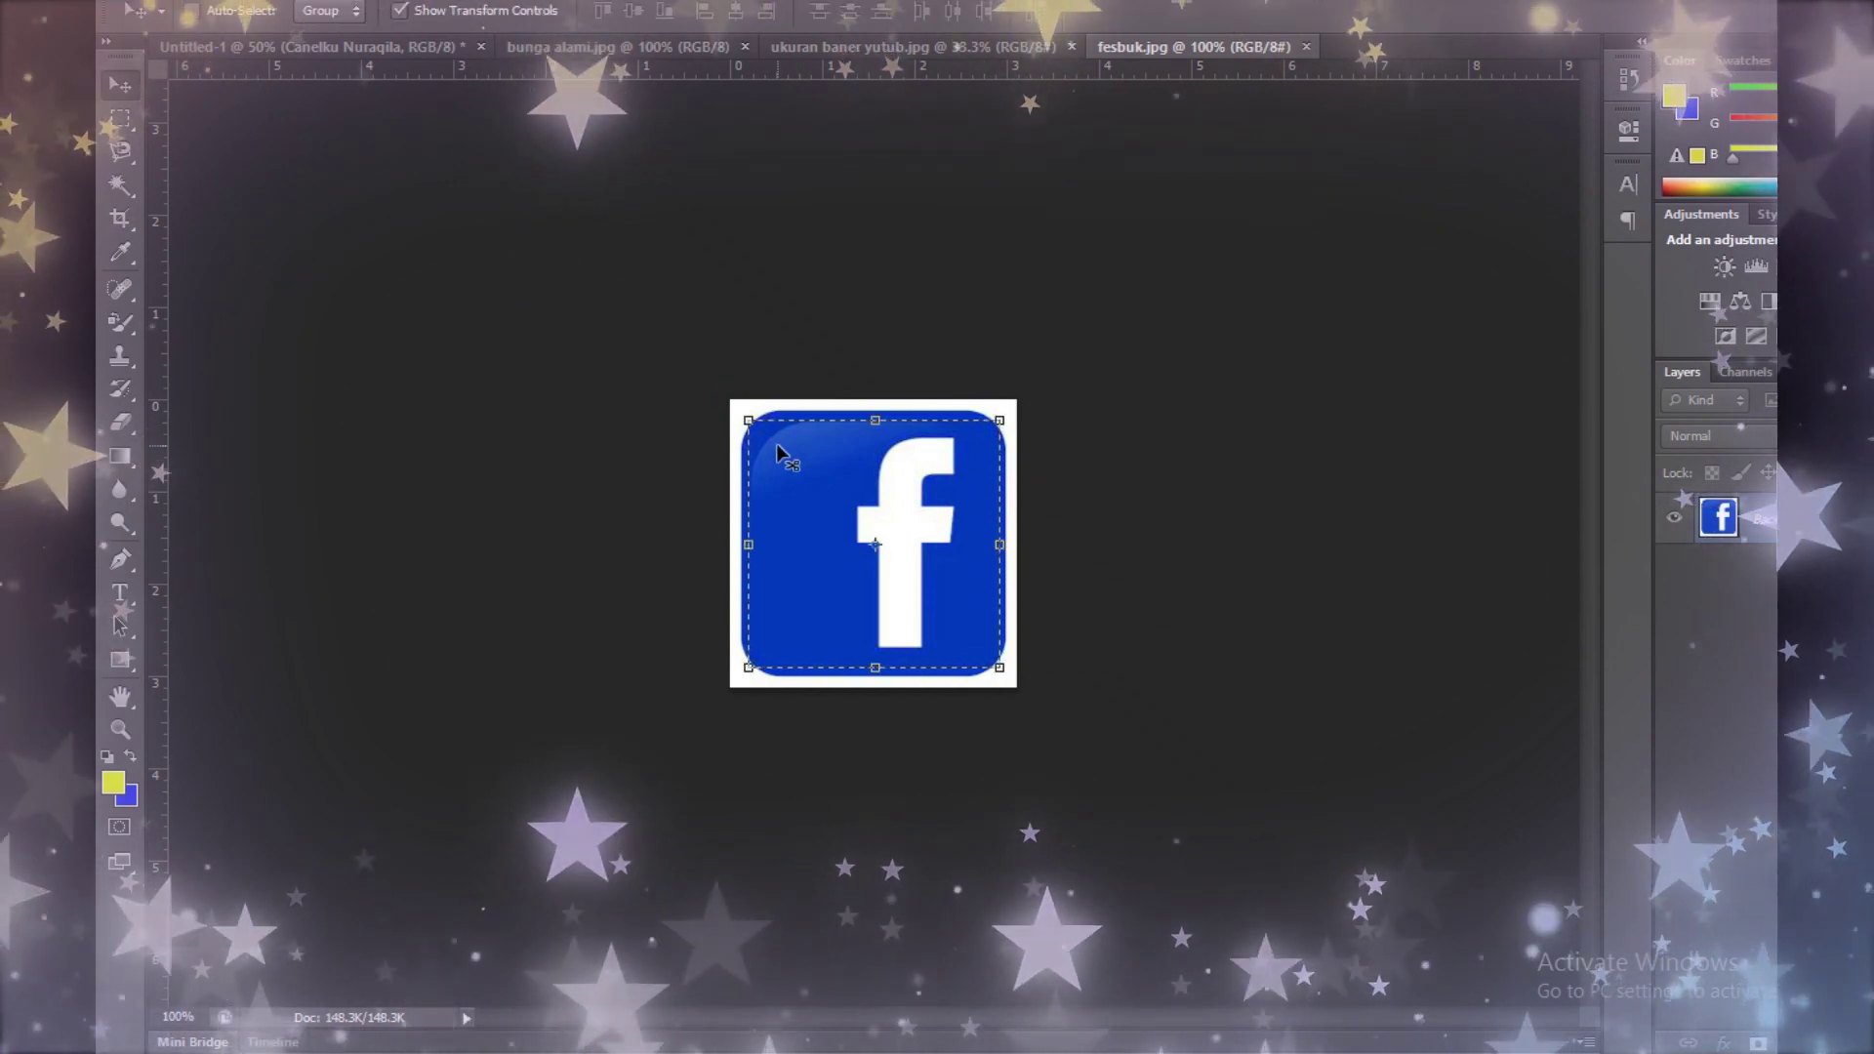
Step: Drag the Facebook logo onto the Untitled-1 banner and scale it to a small icon below the title
drag(776, 444, 480, 277)
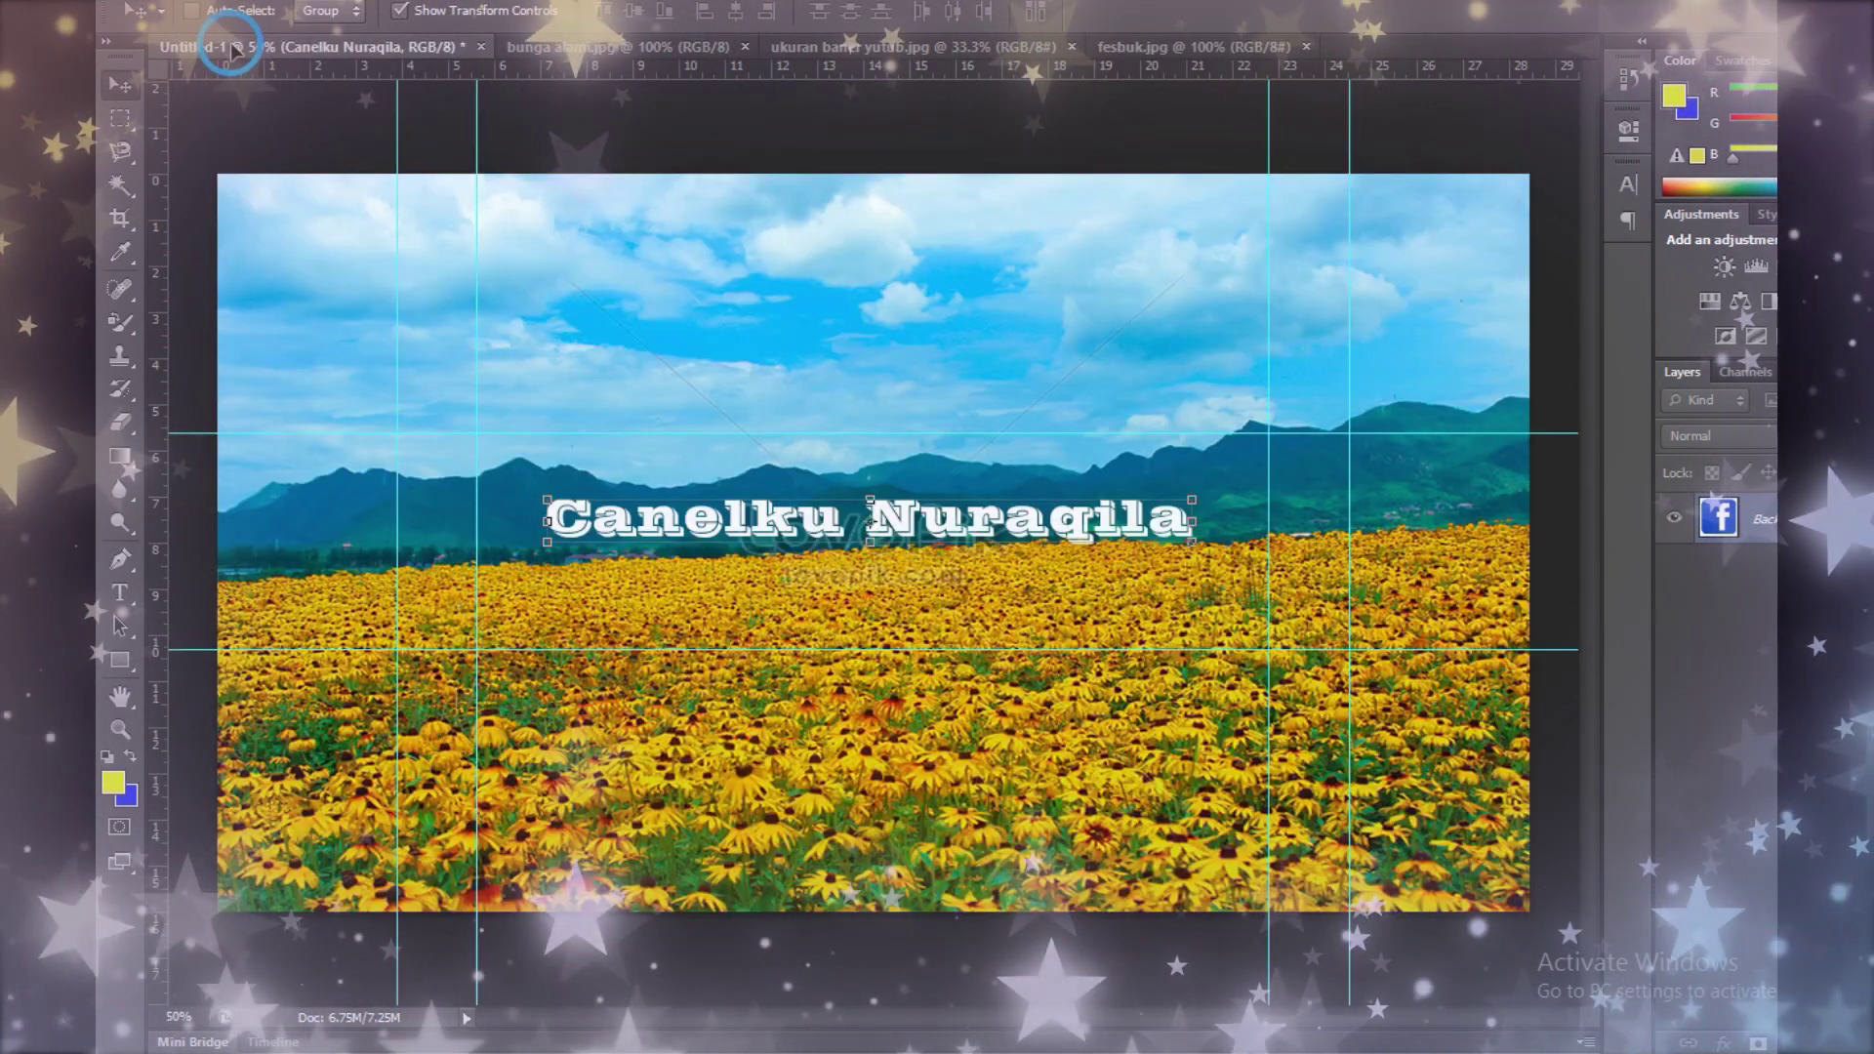
drag(234, 49, 672, 420)
drag(726, 552, 727, 554)
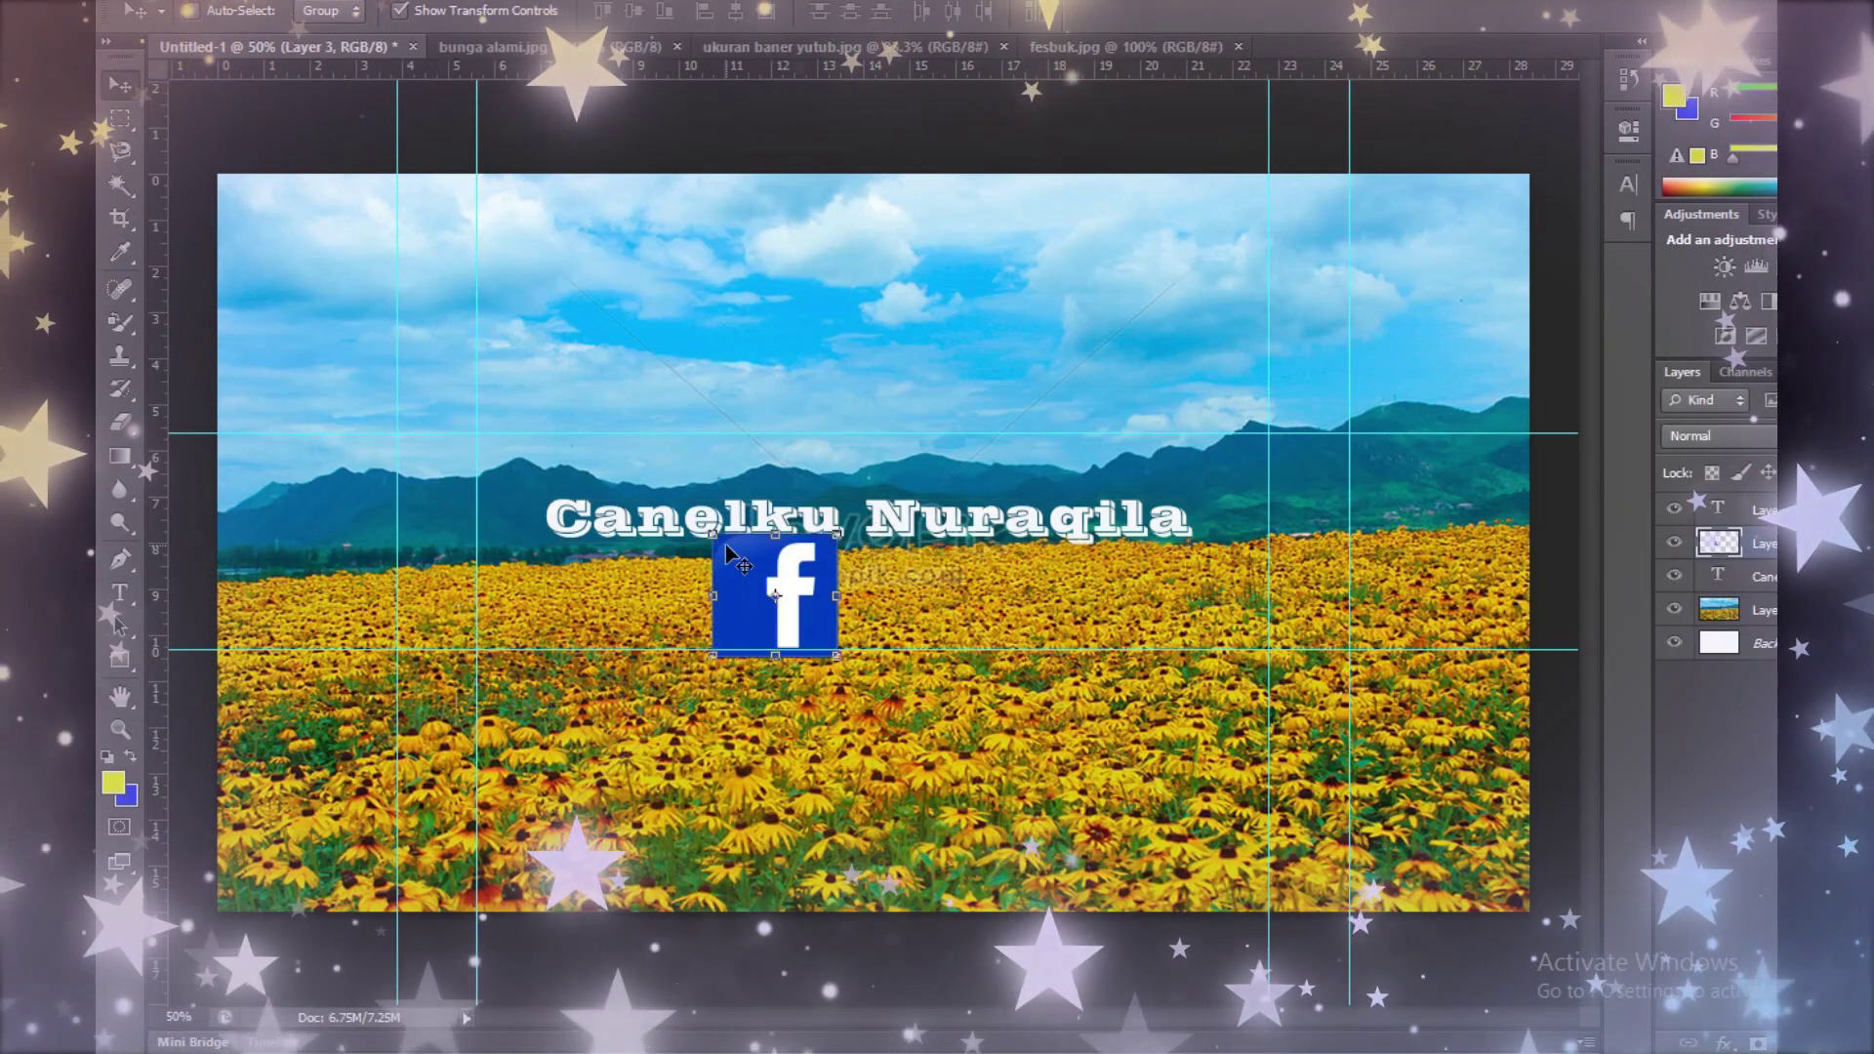
click(837, 534)
mouse_move(836, 534)
mouse_down()
mouse_move(755, 616)
mouse_move(676, 612)
mouse_up()
key(Return)
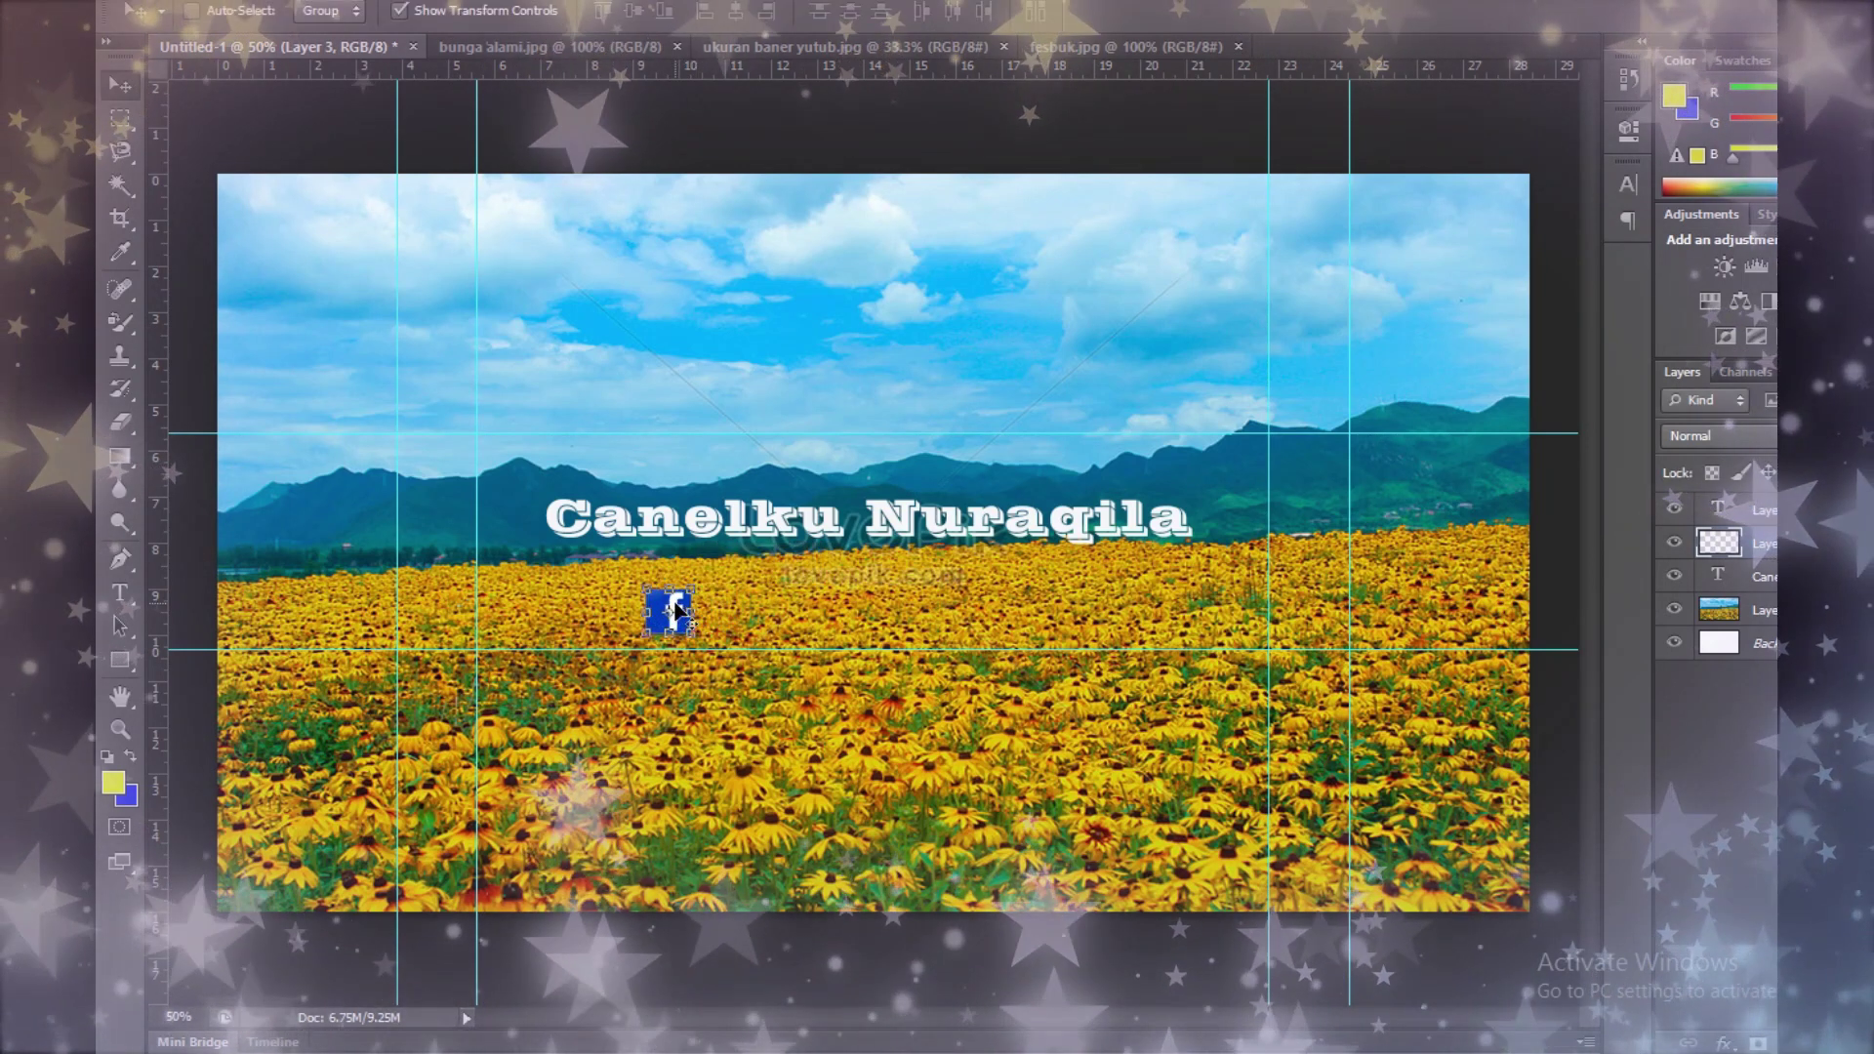
click(121, 594)
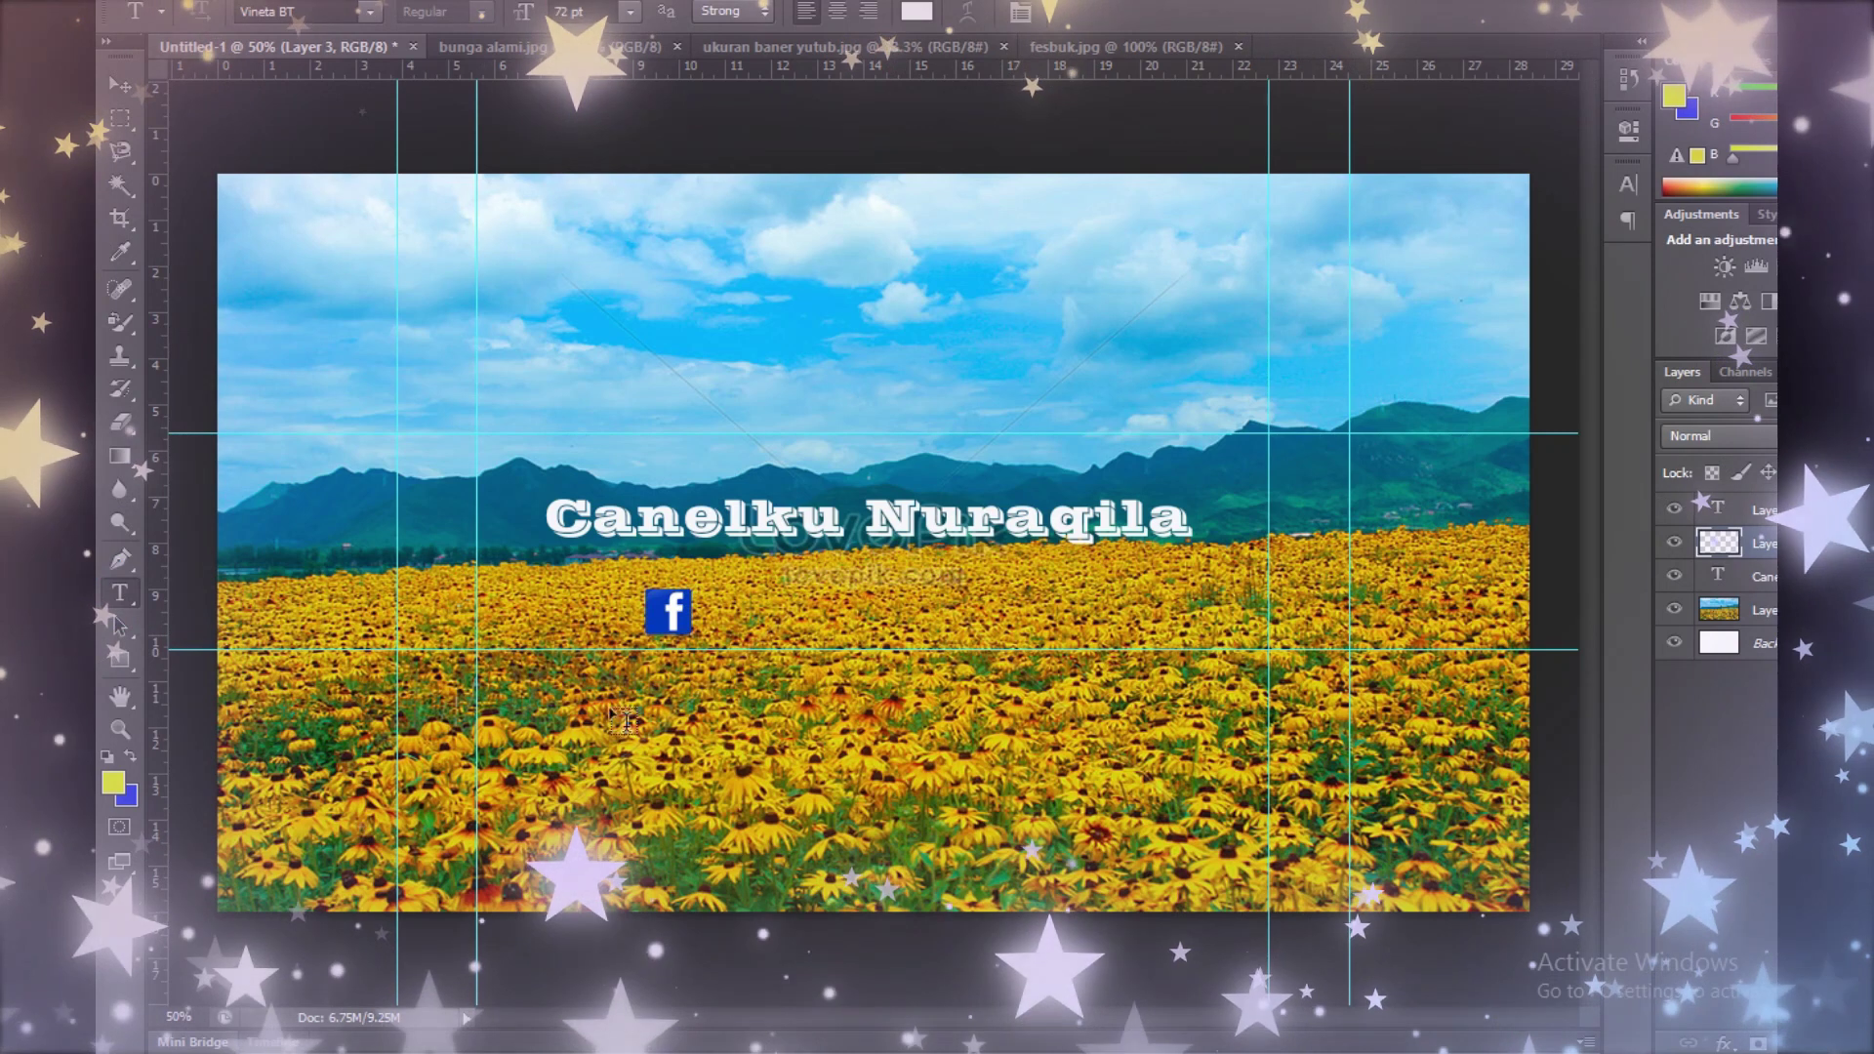
Step: Type the account name beside the Facebook icon with a capital first letter, then select it
click(699, 624)
text(nura)
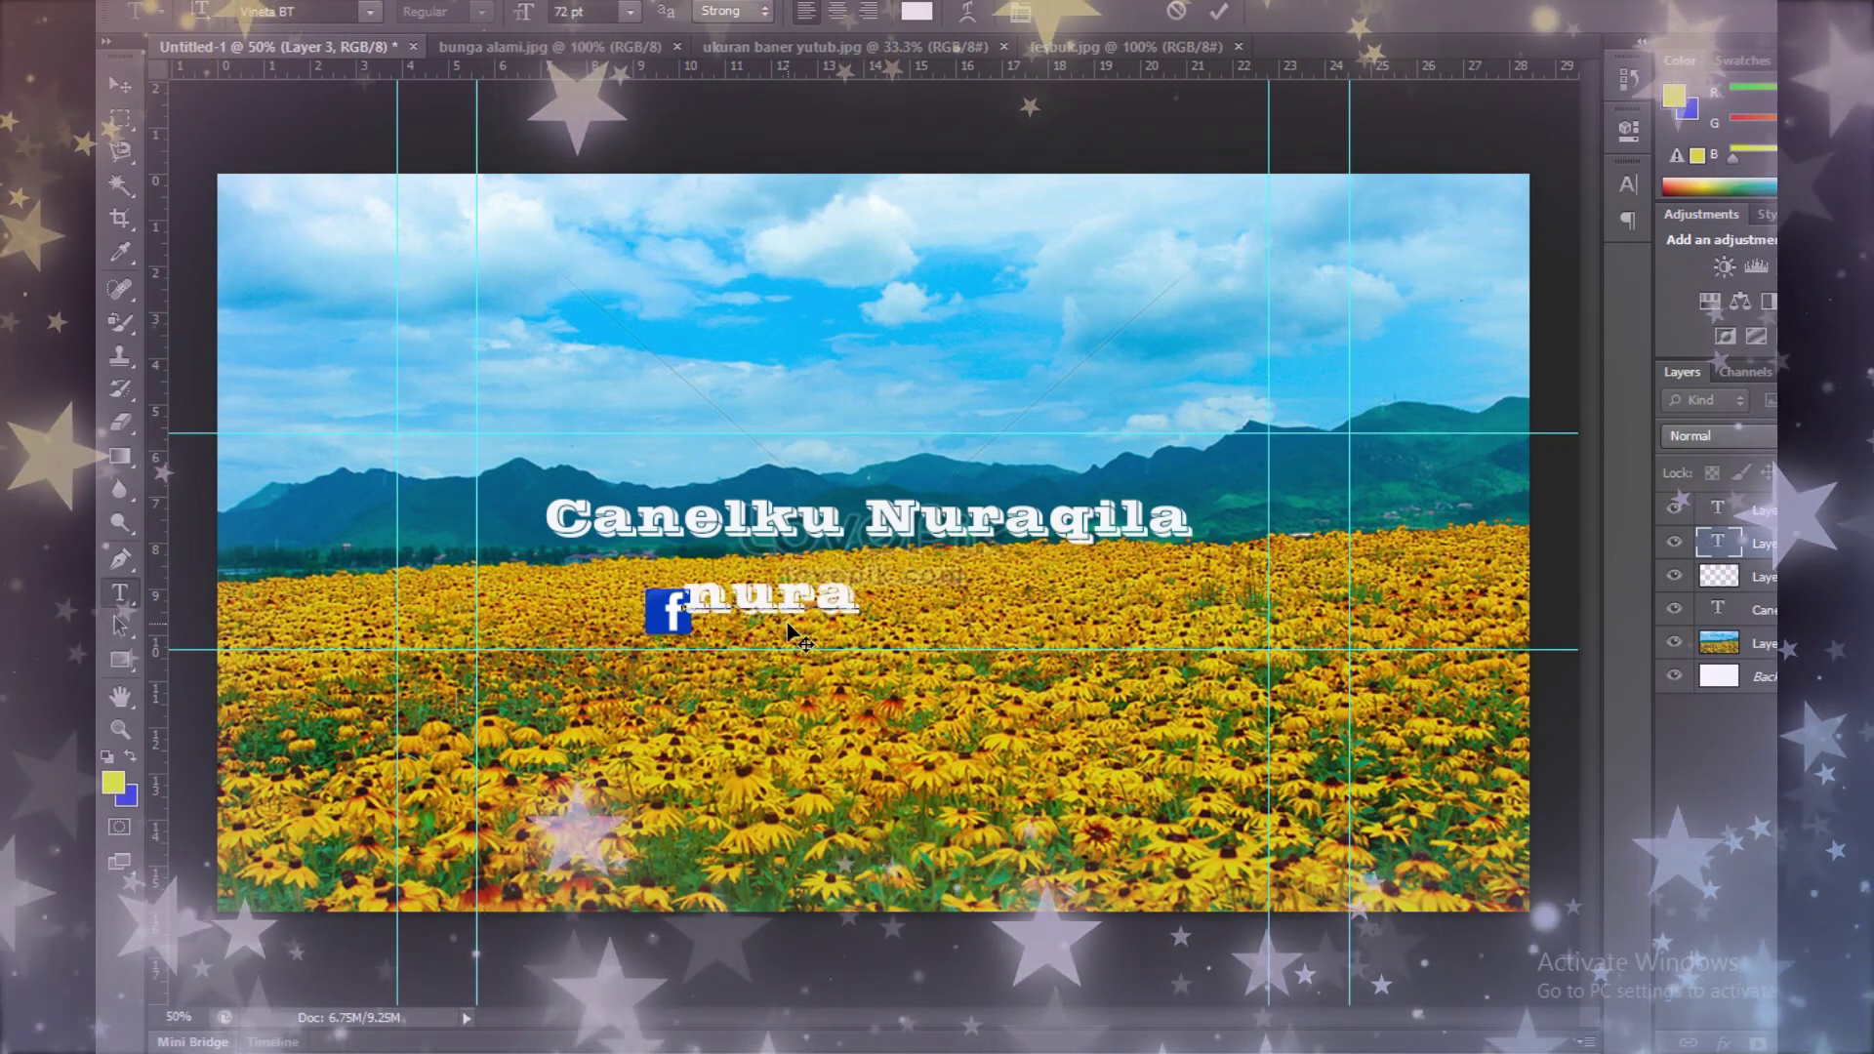
text(qiqla)
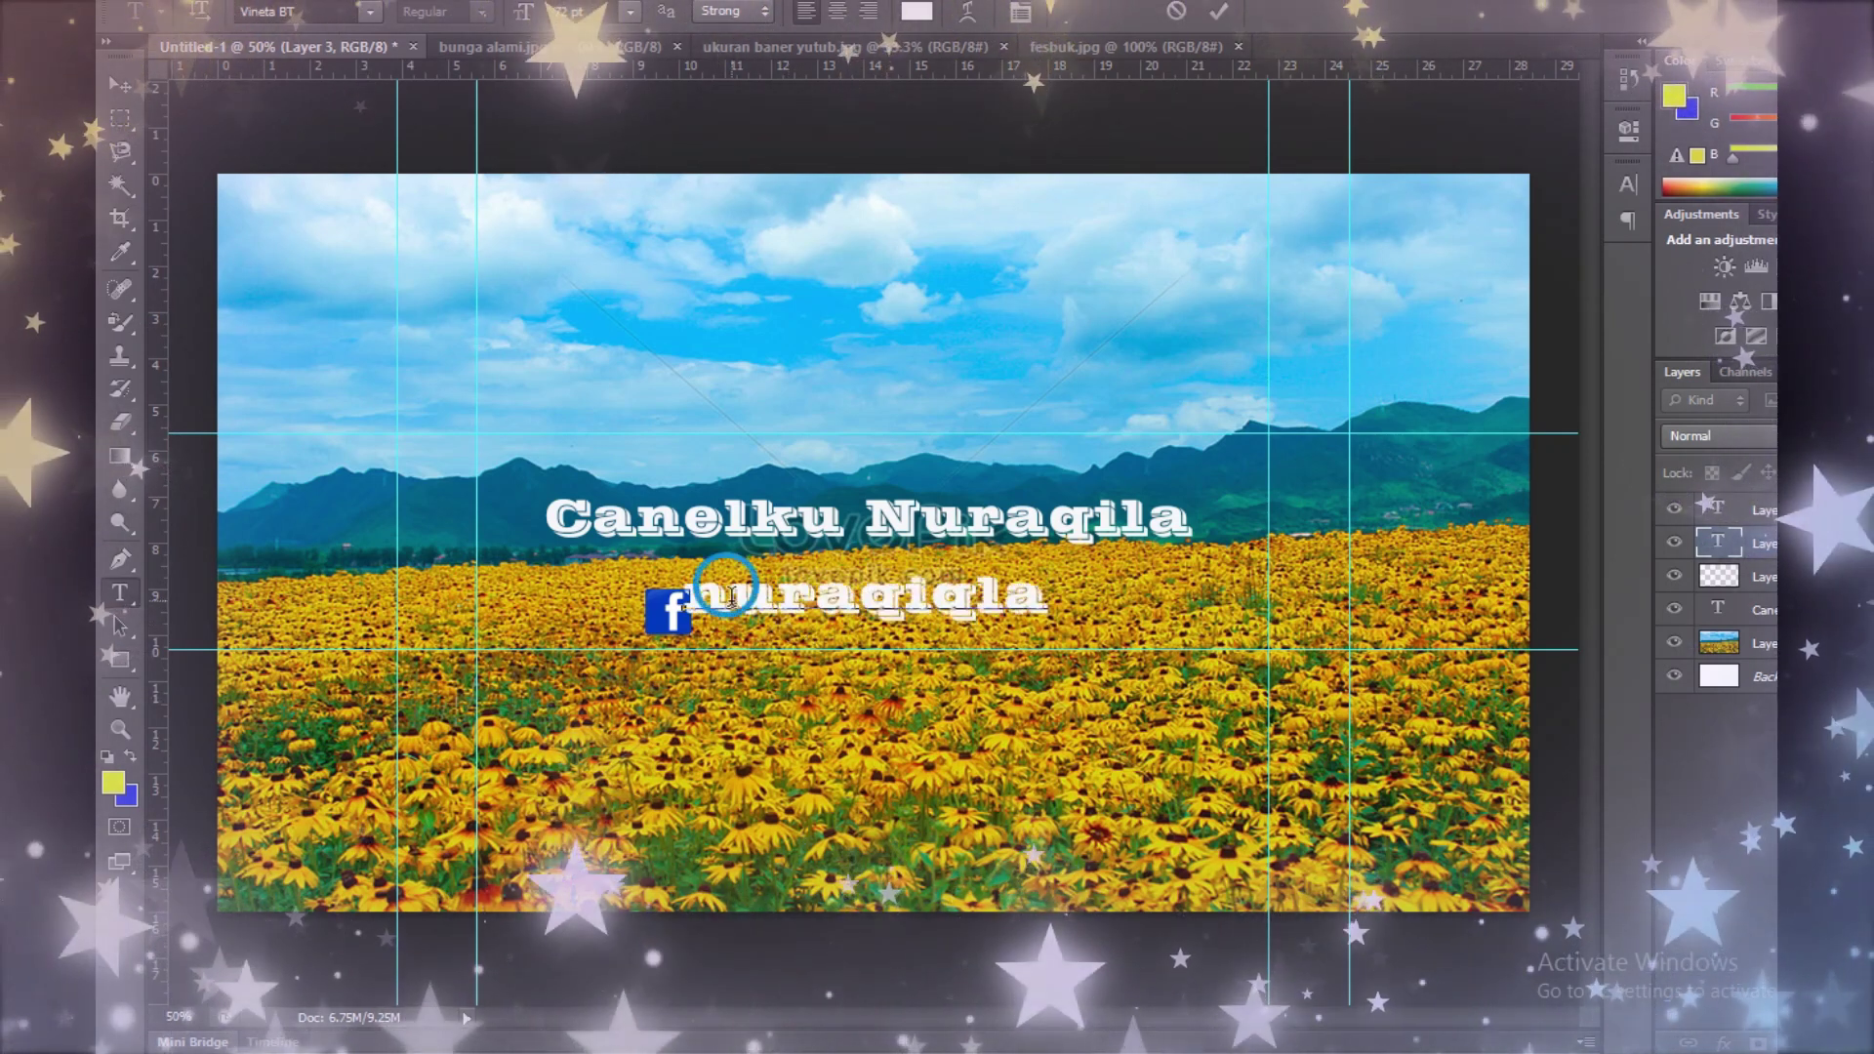
key(BackSpace)
text(N)
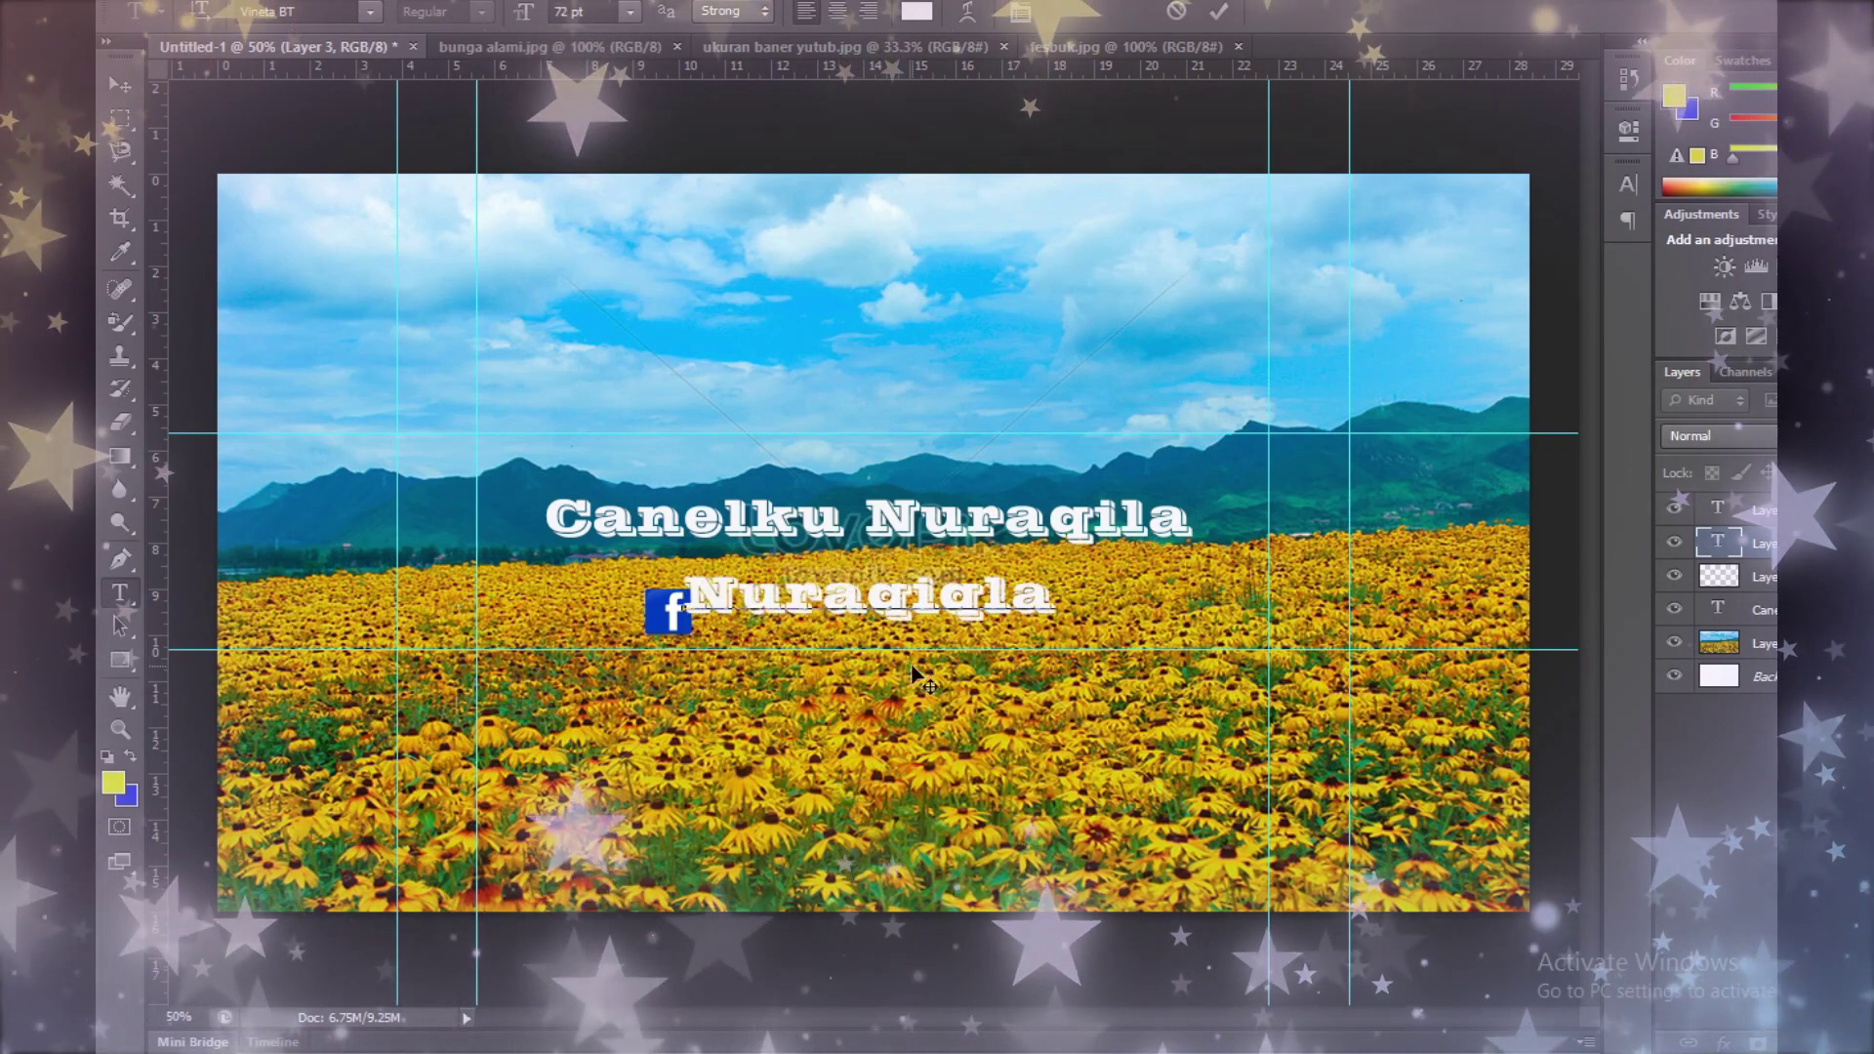
click(695, 587)
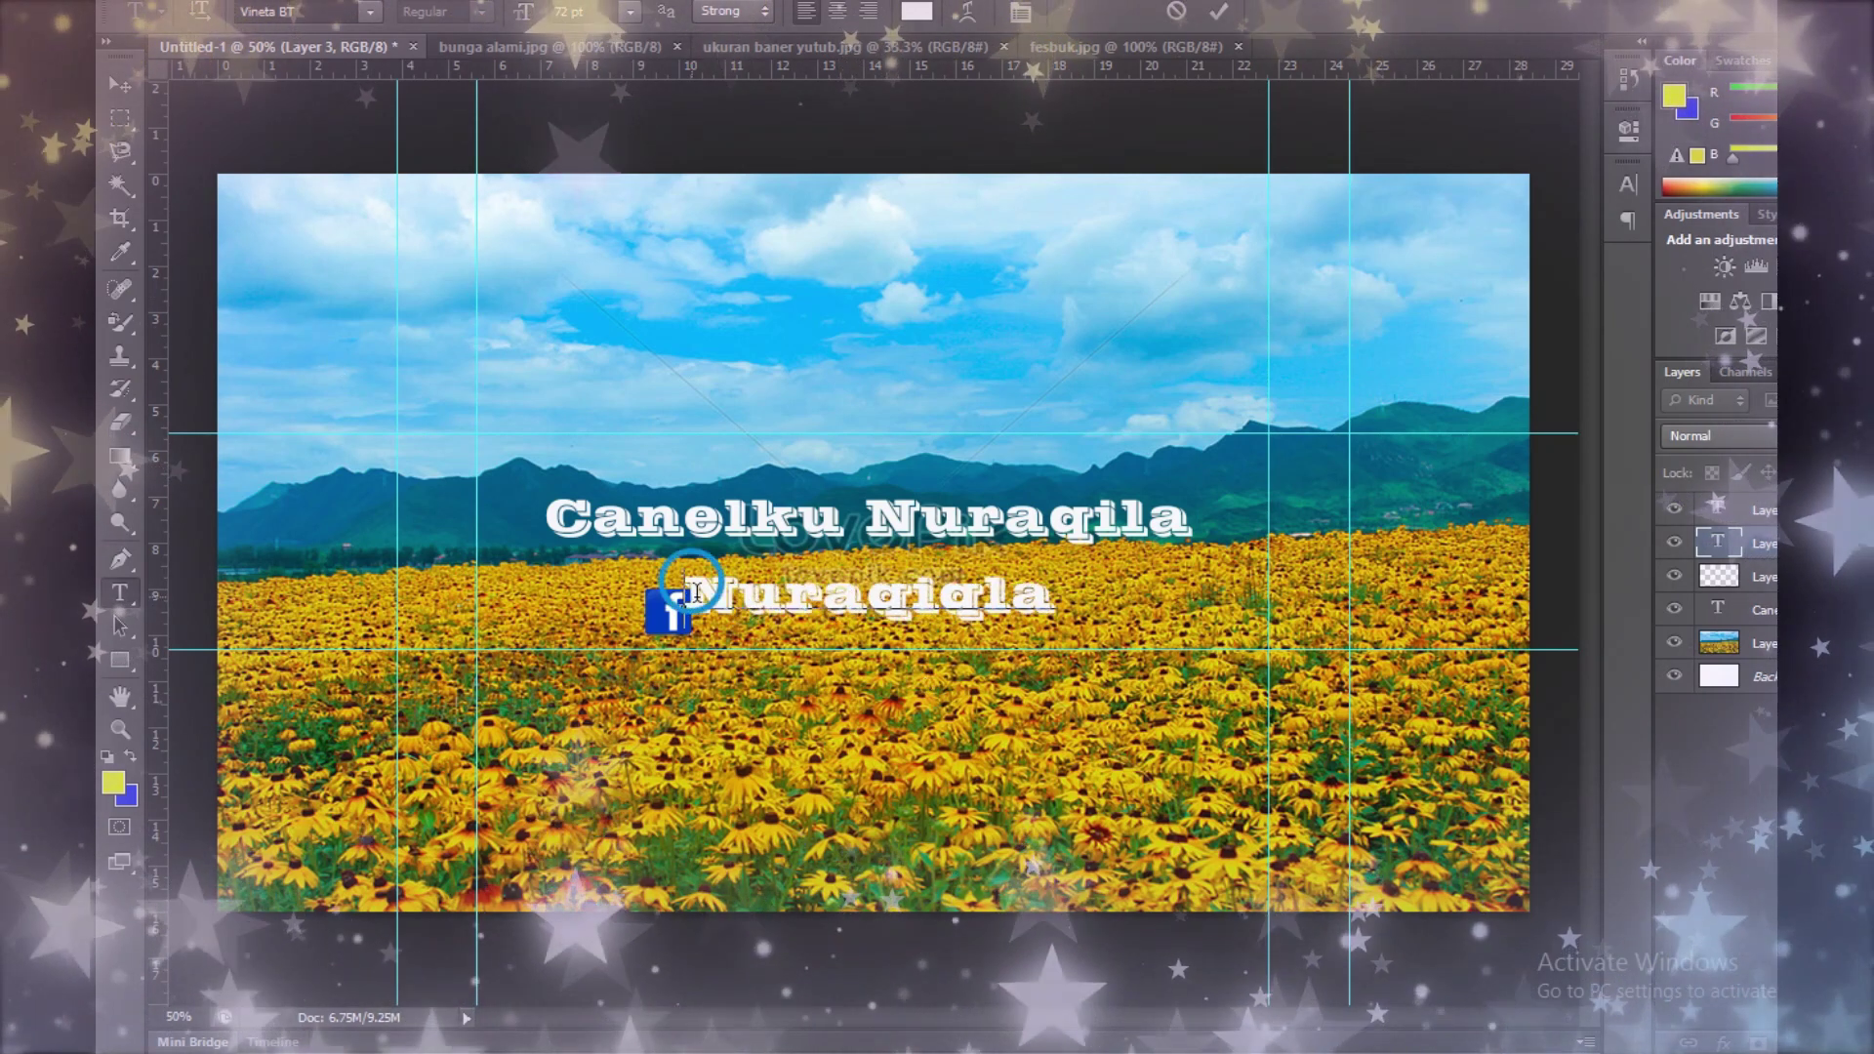
drag(695, 588, 1054, 598)
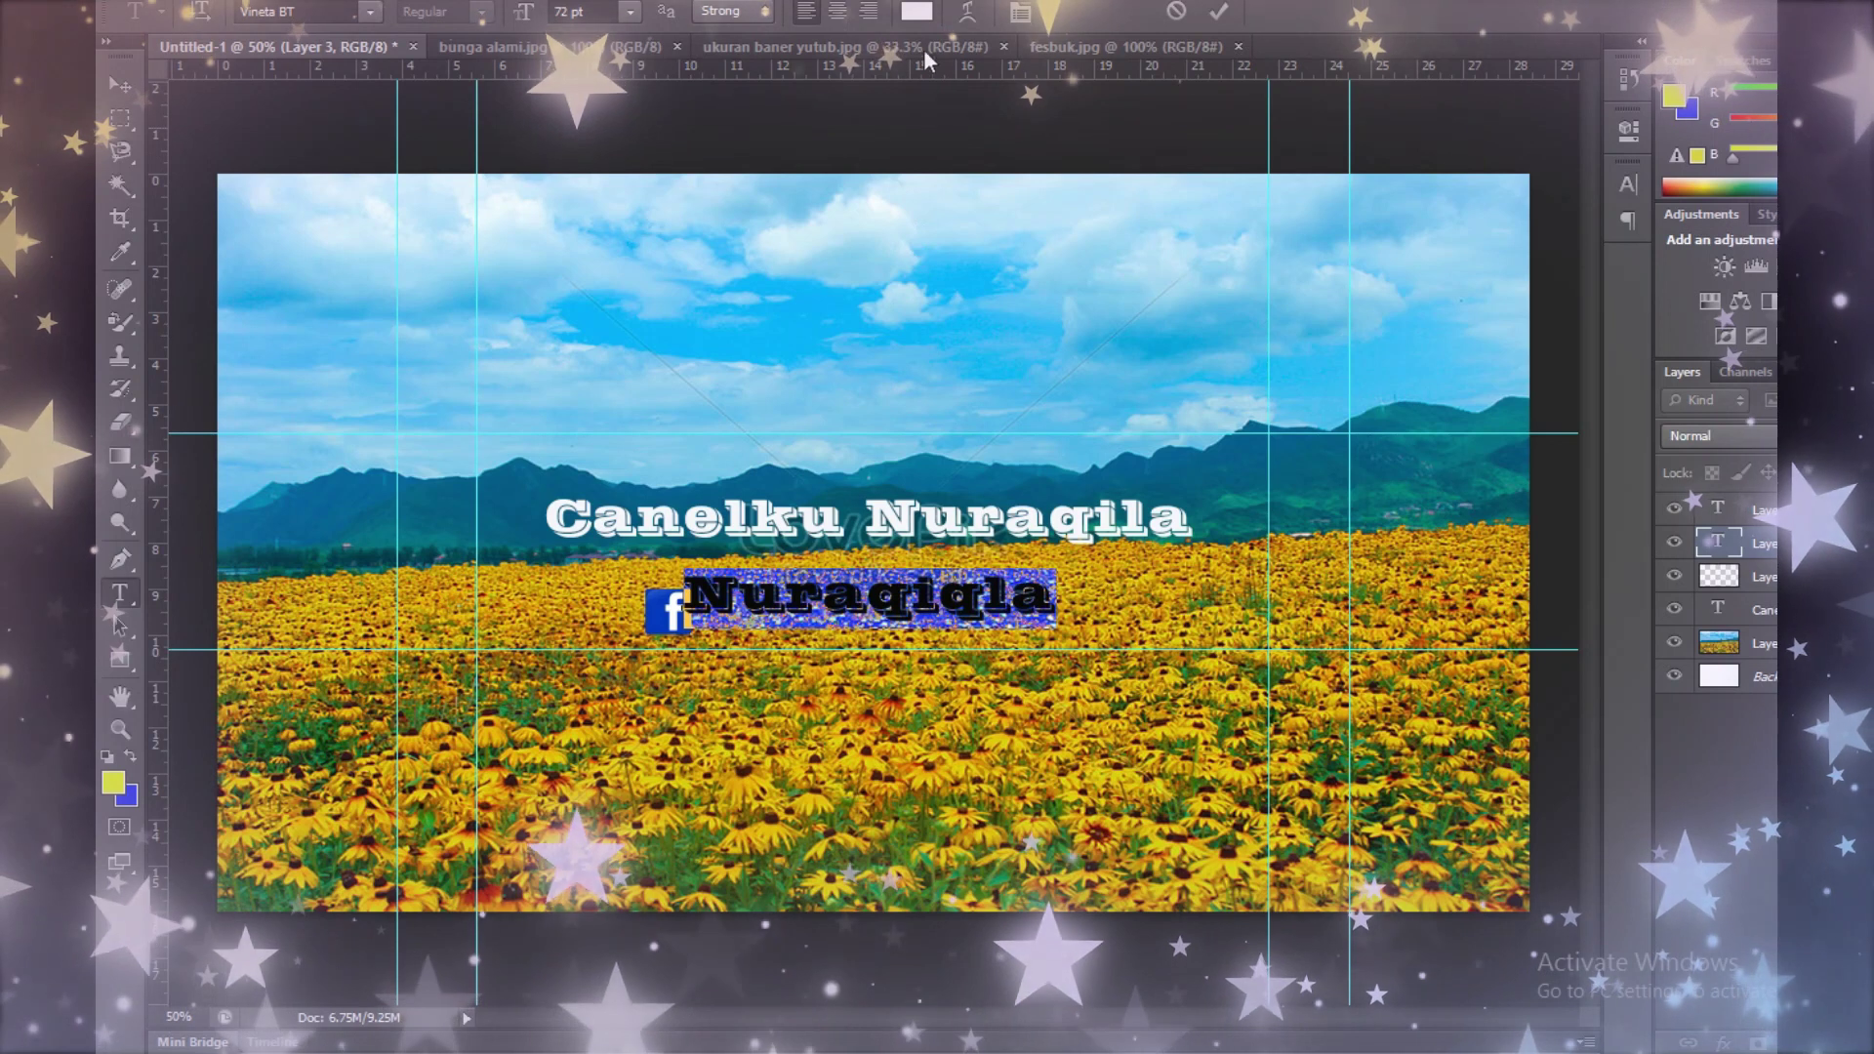
Step: Nudge the name text's hue in the Color Picker, then close it
click(916, 11)
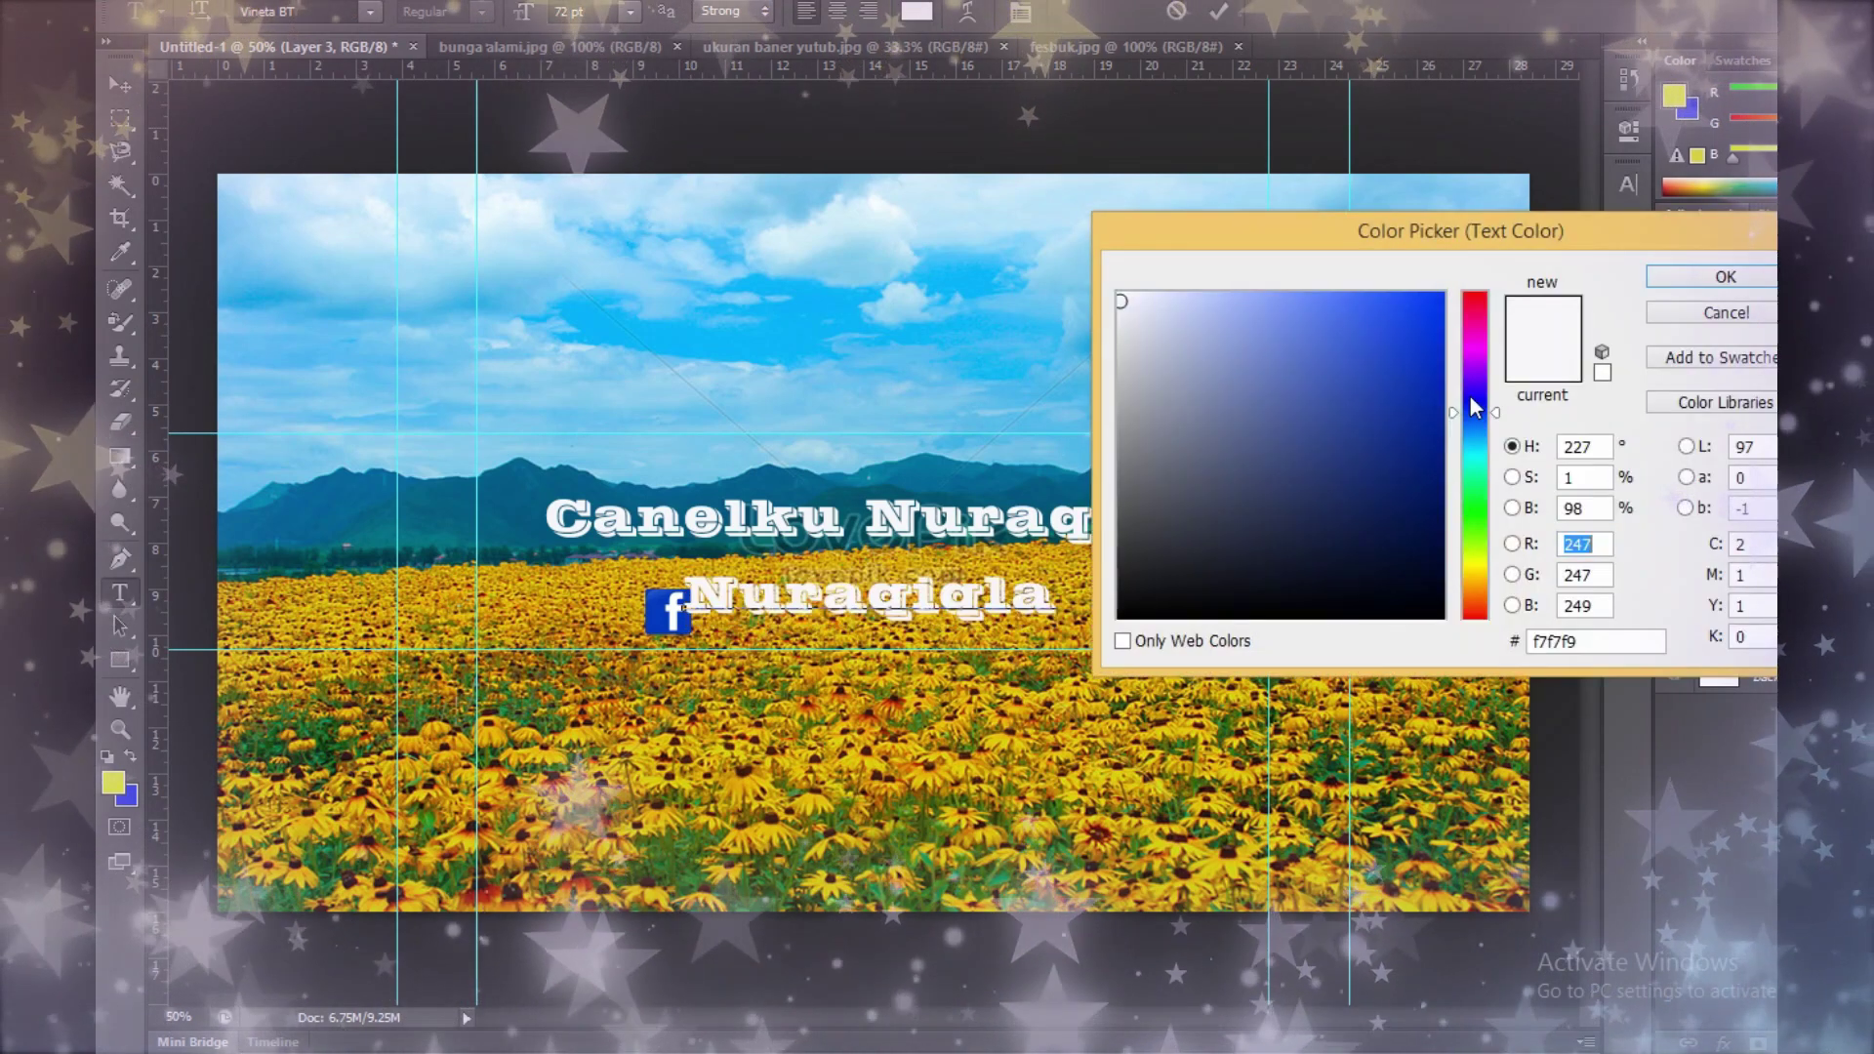
drag(1471, 398, 1472, 413)
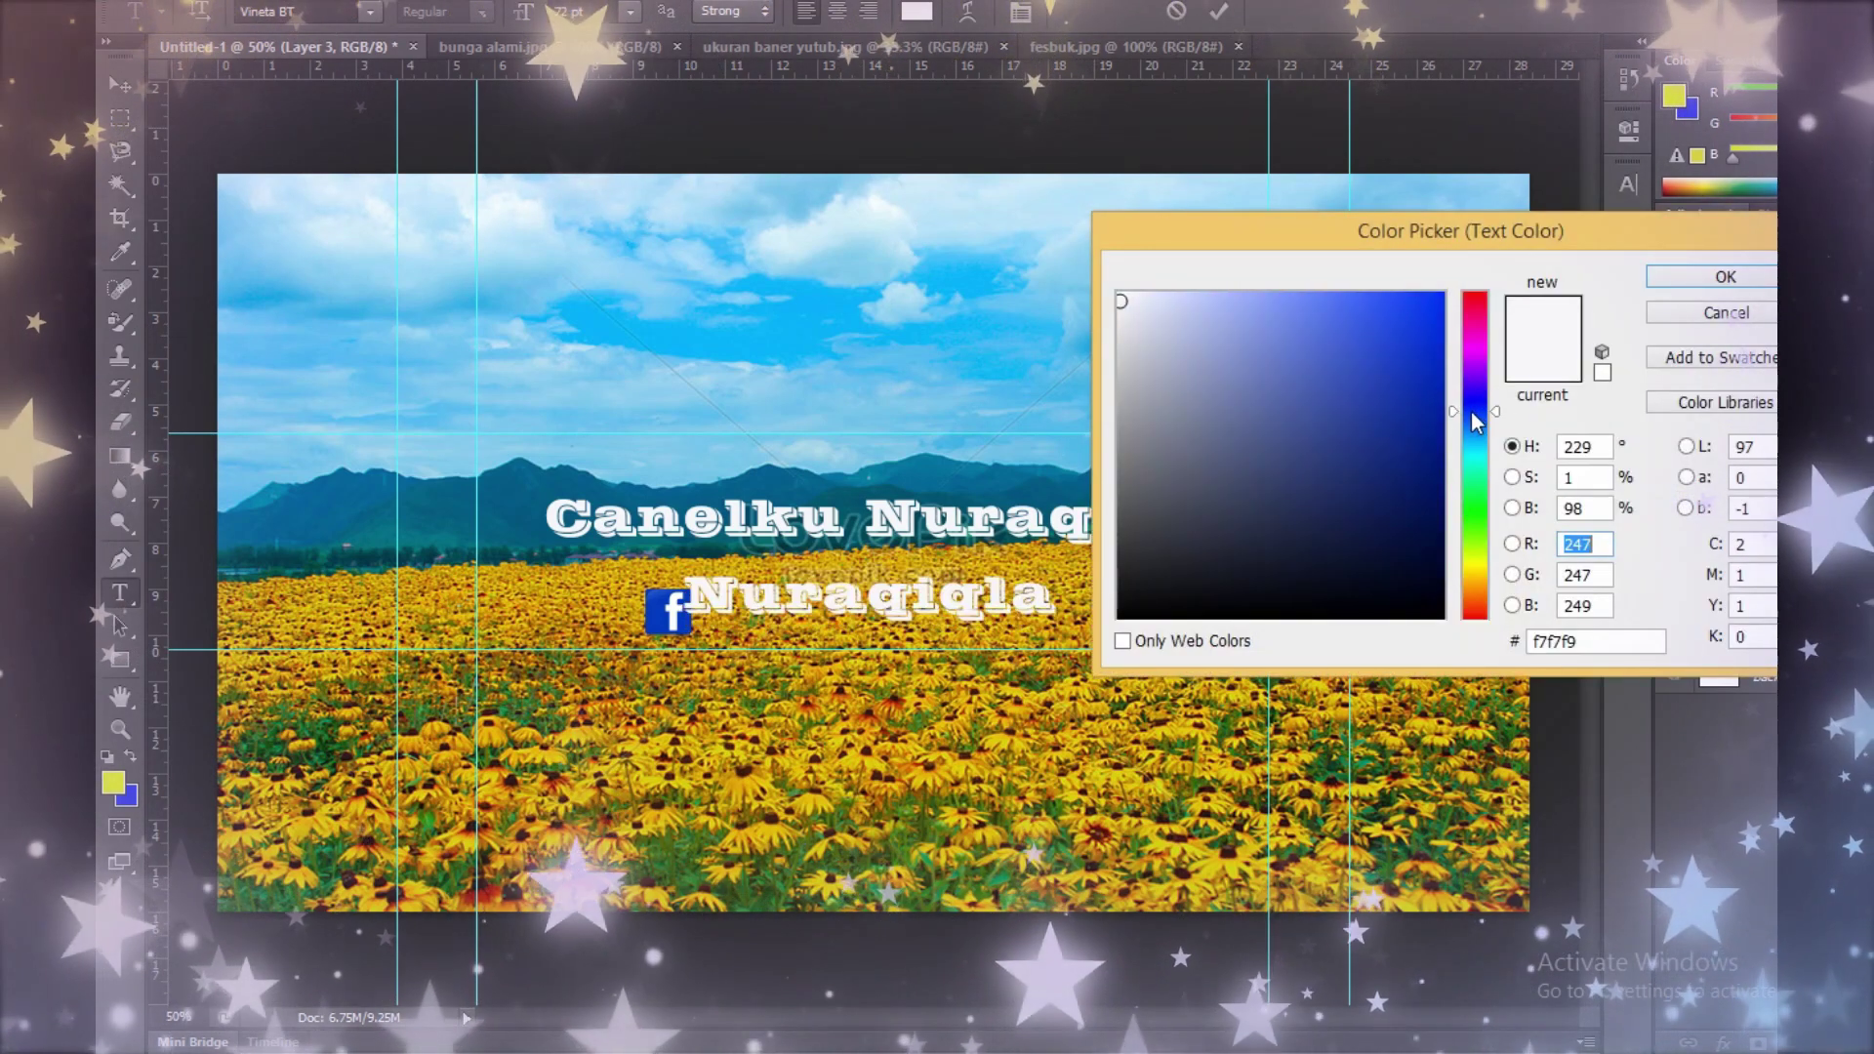
click(1691, 283)
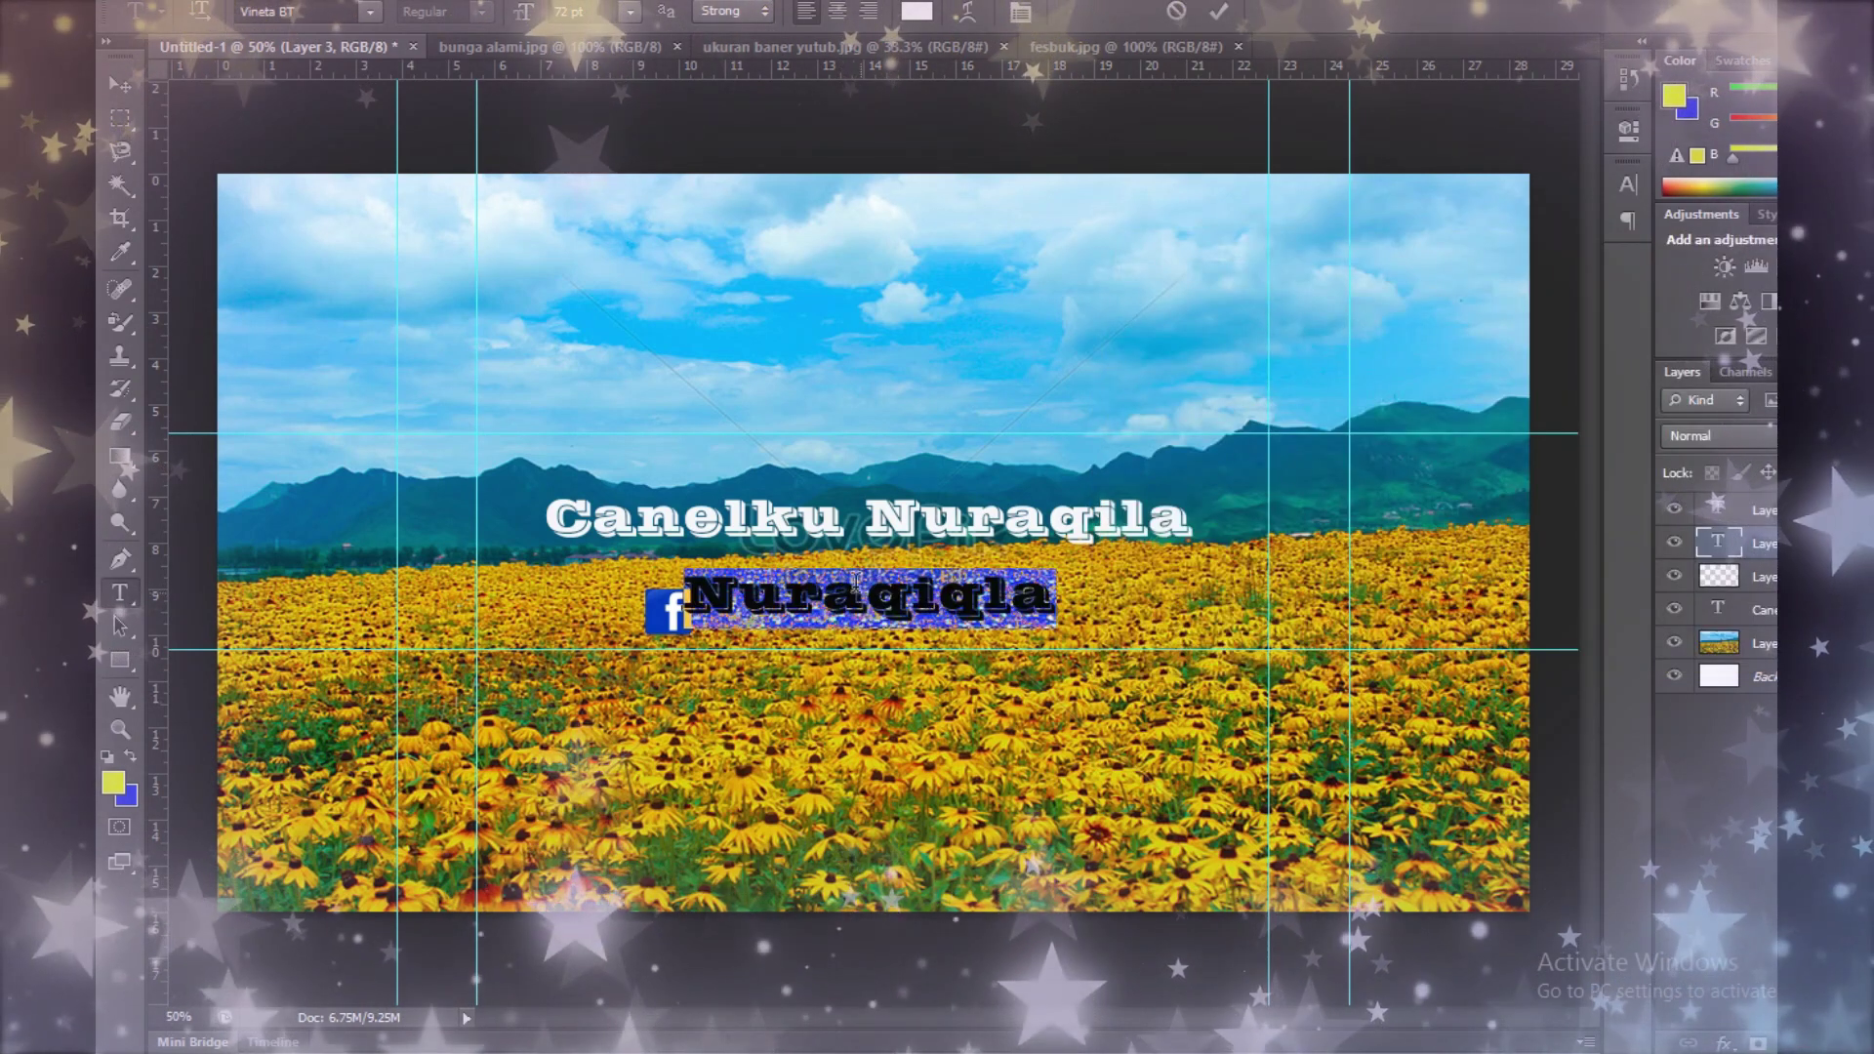
Step: Preview navy, blue, yellow, cyan and green, then colour the name near-white f3f6ef
click(917, 14)
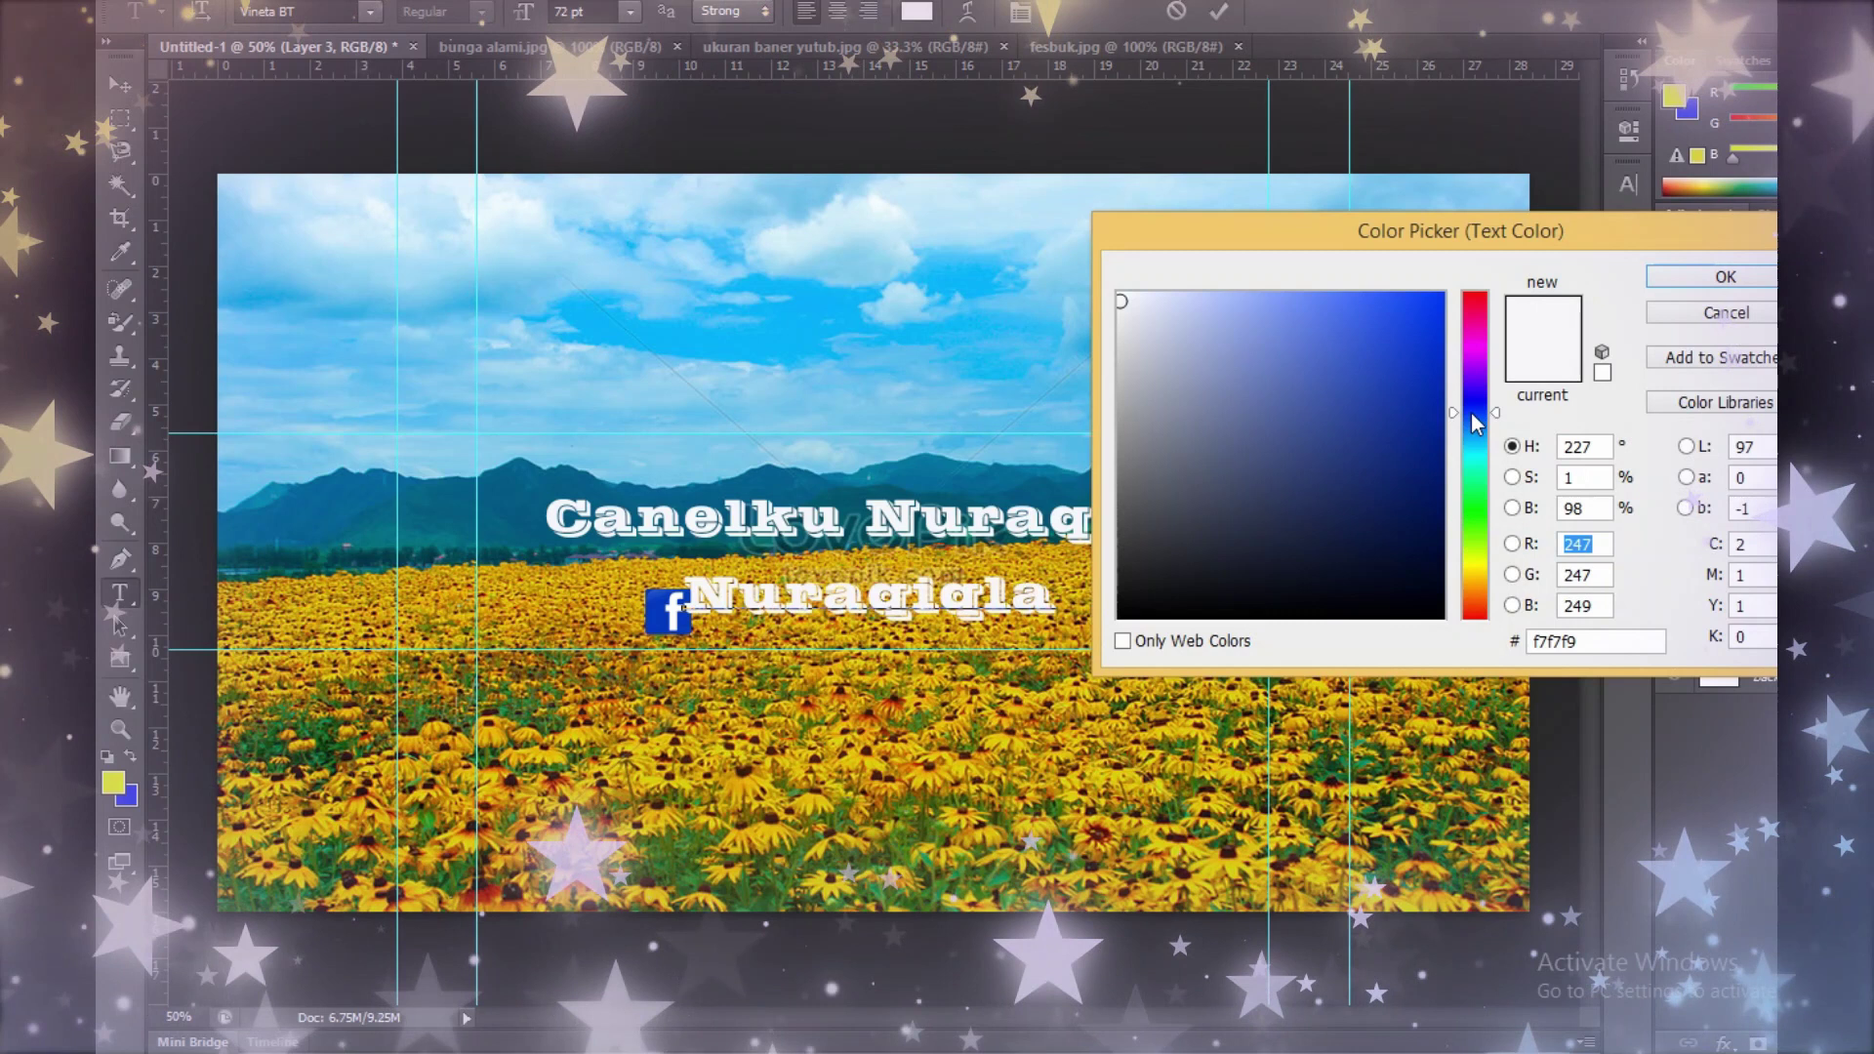
click(1407, 512)
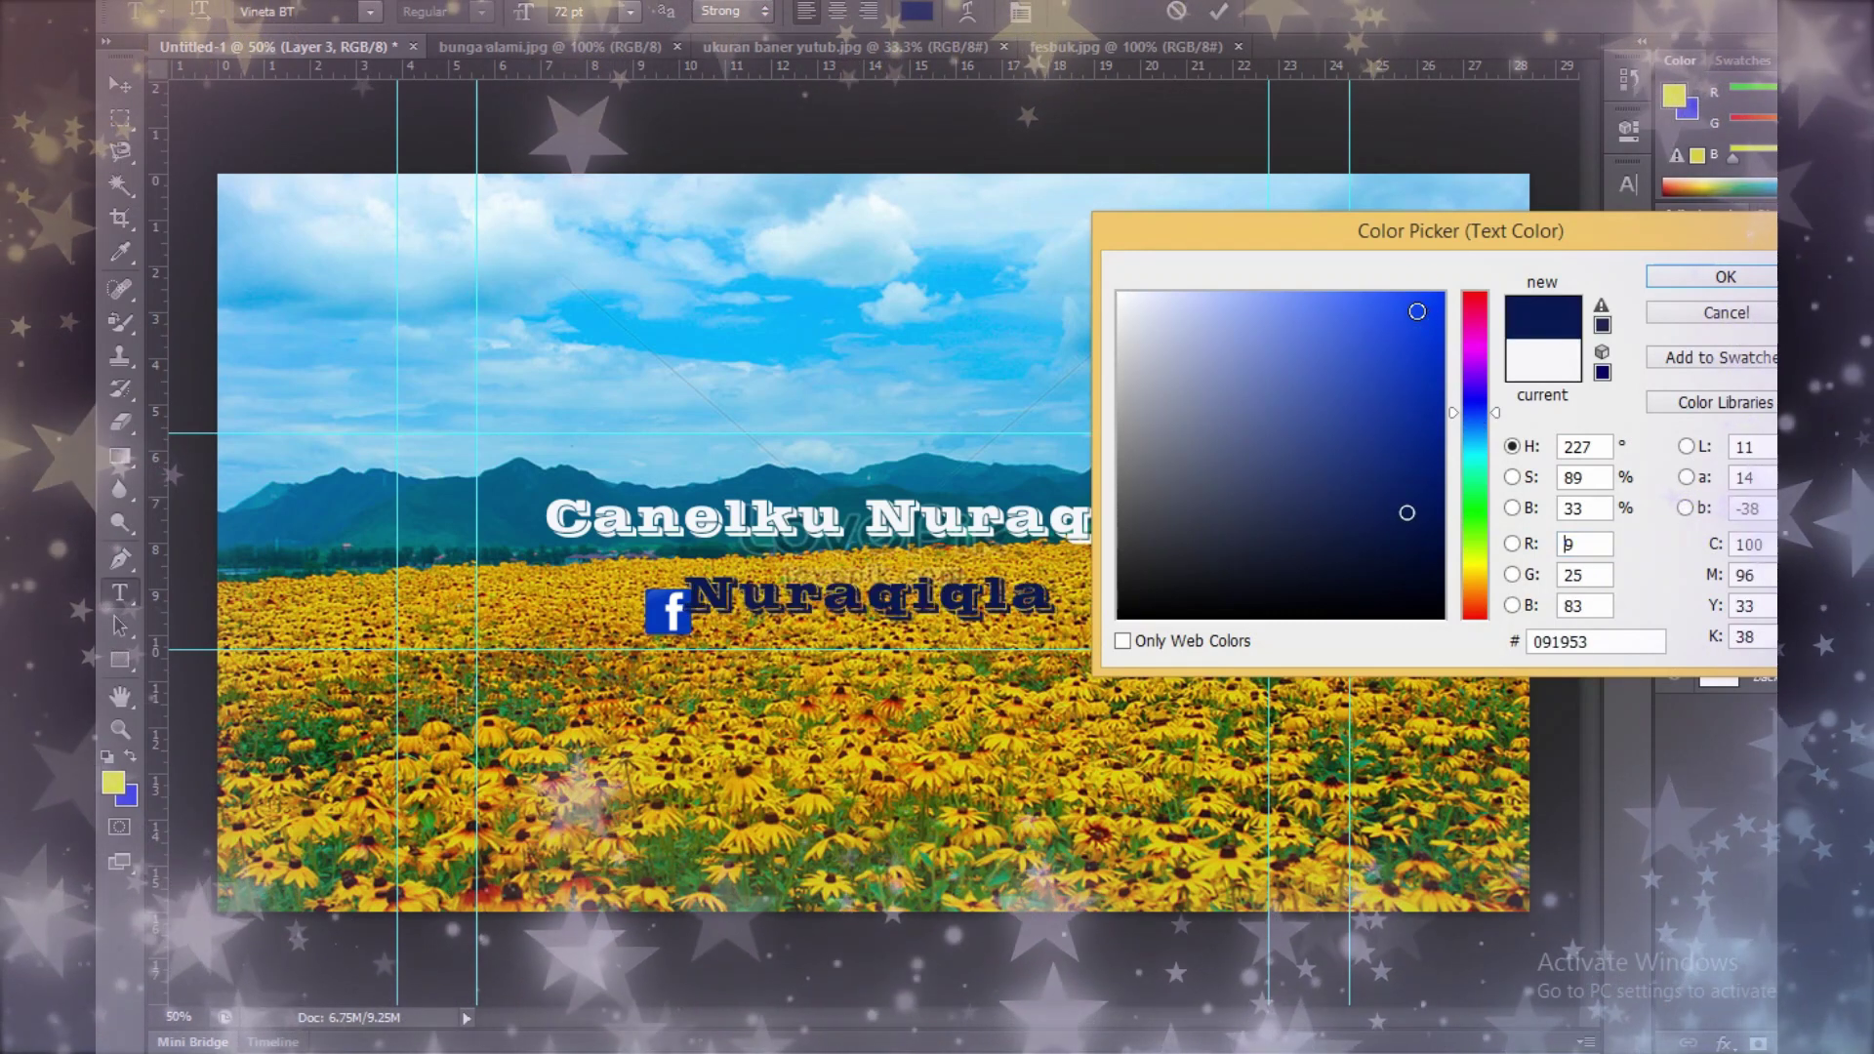
click(1417, 311)
click(1475, 562)
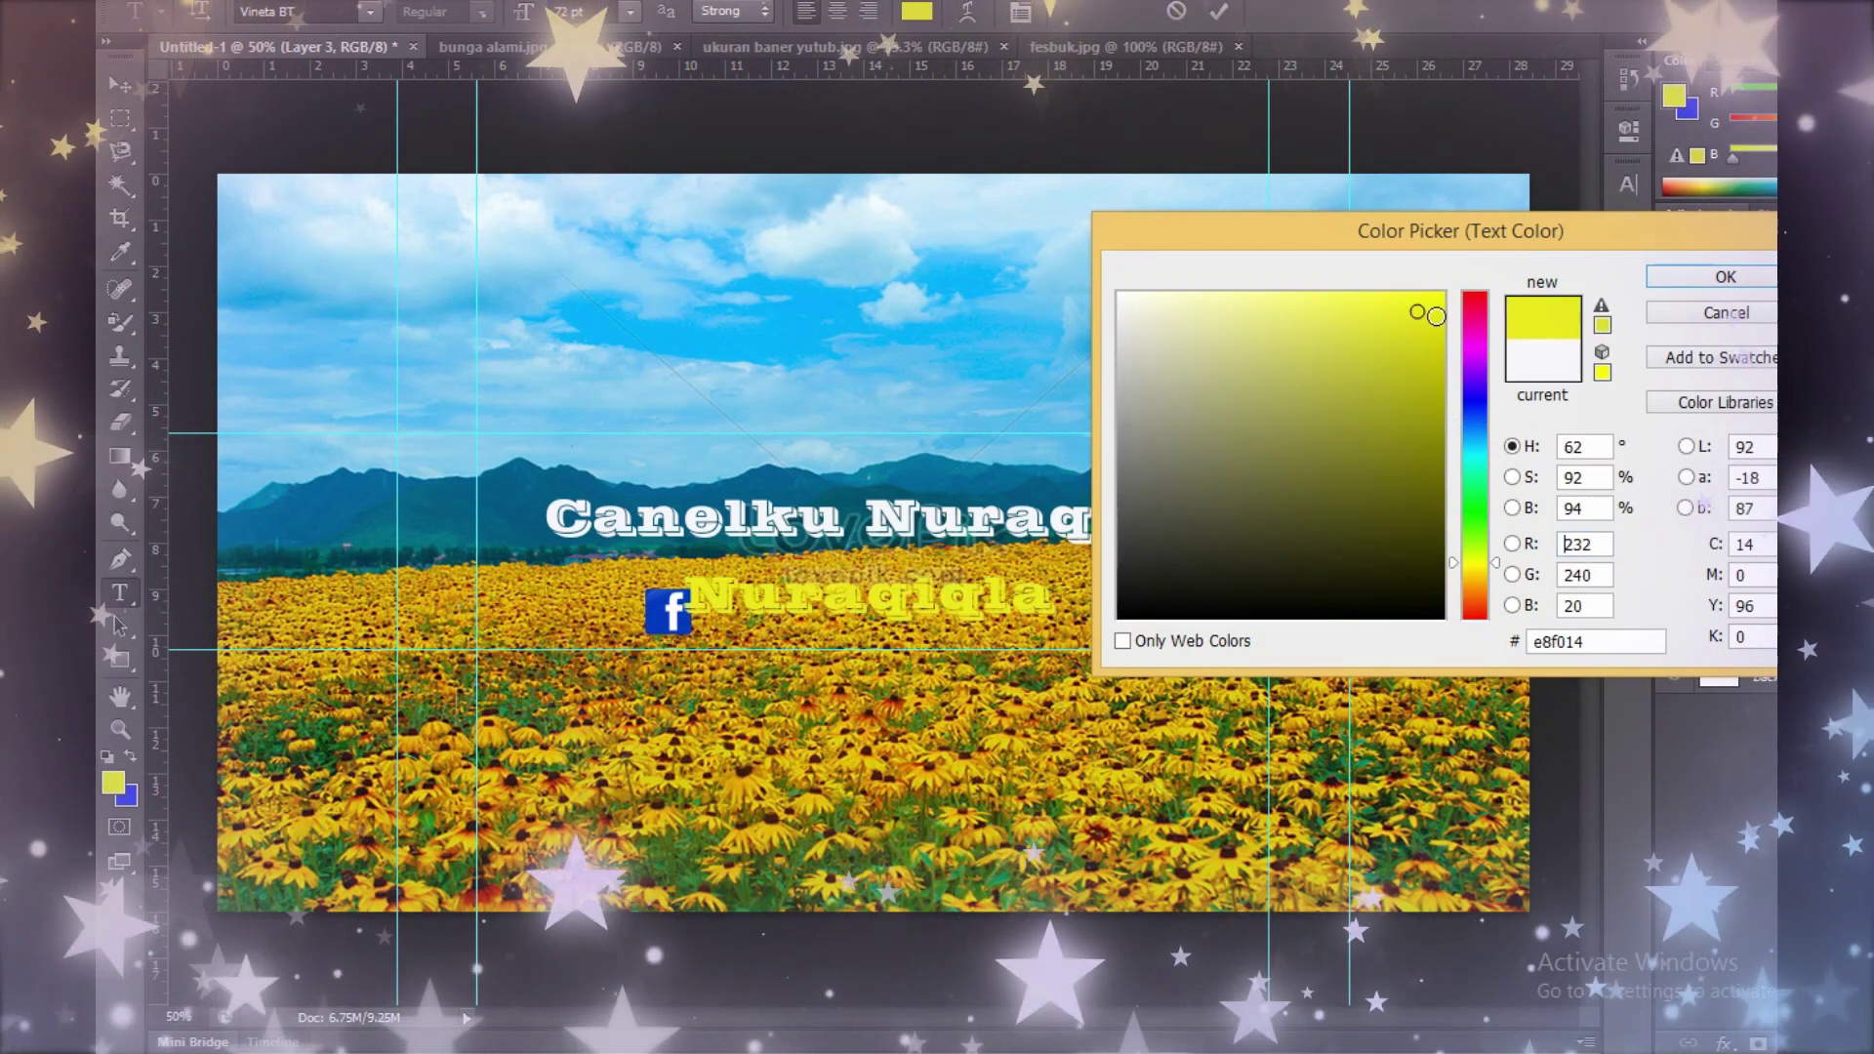
click(1474, 404)
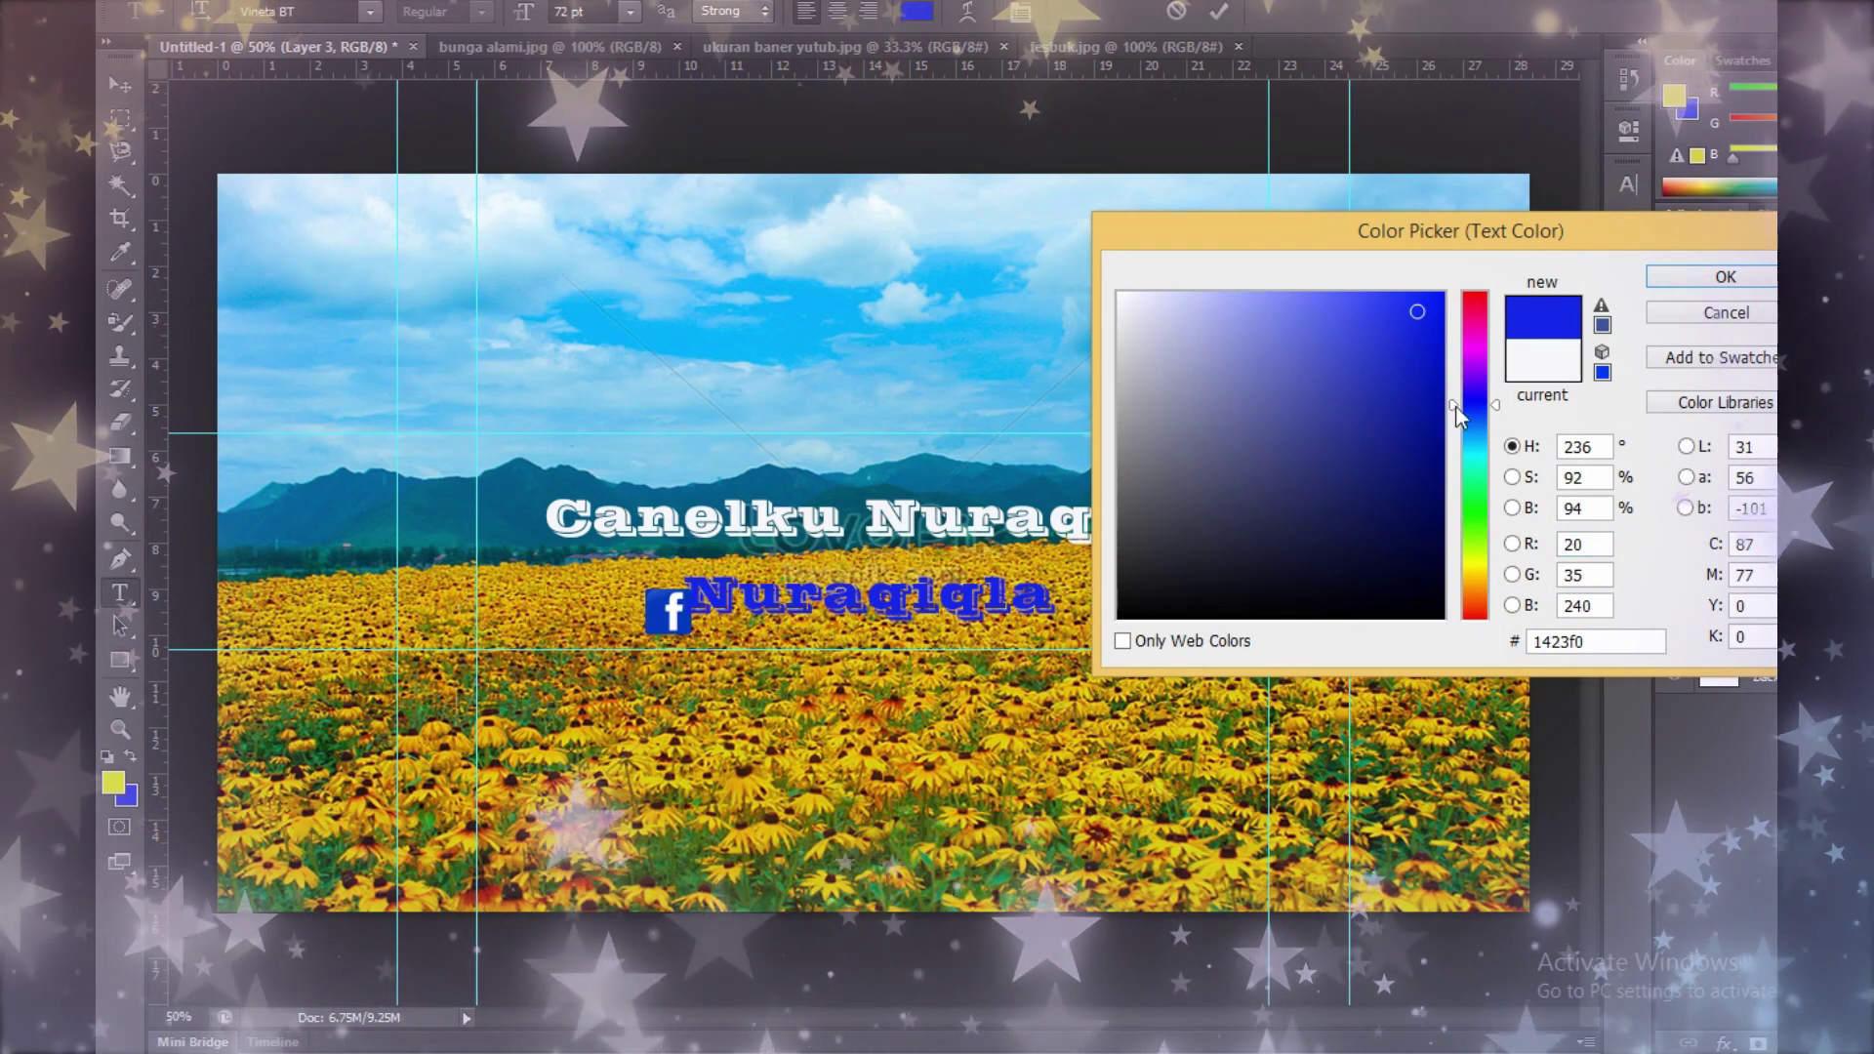
click(1476, 456)
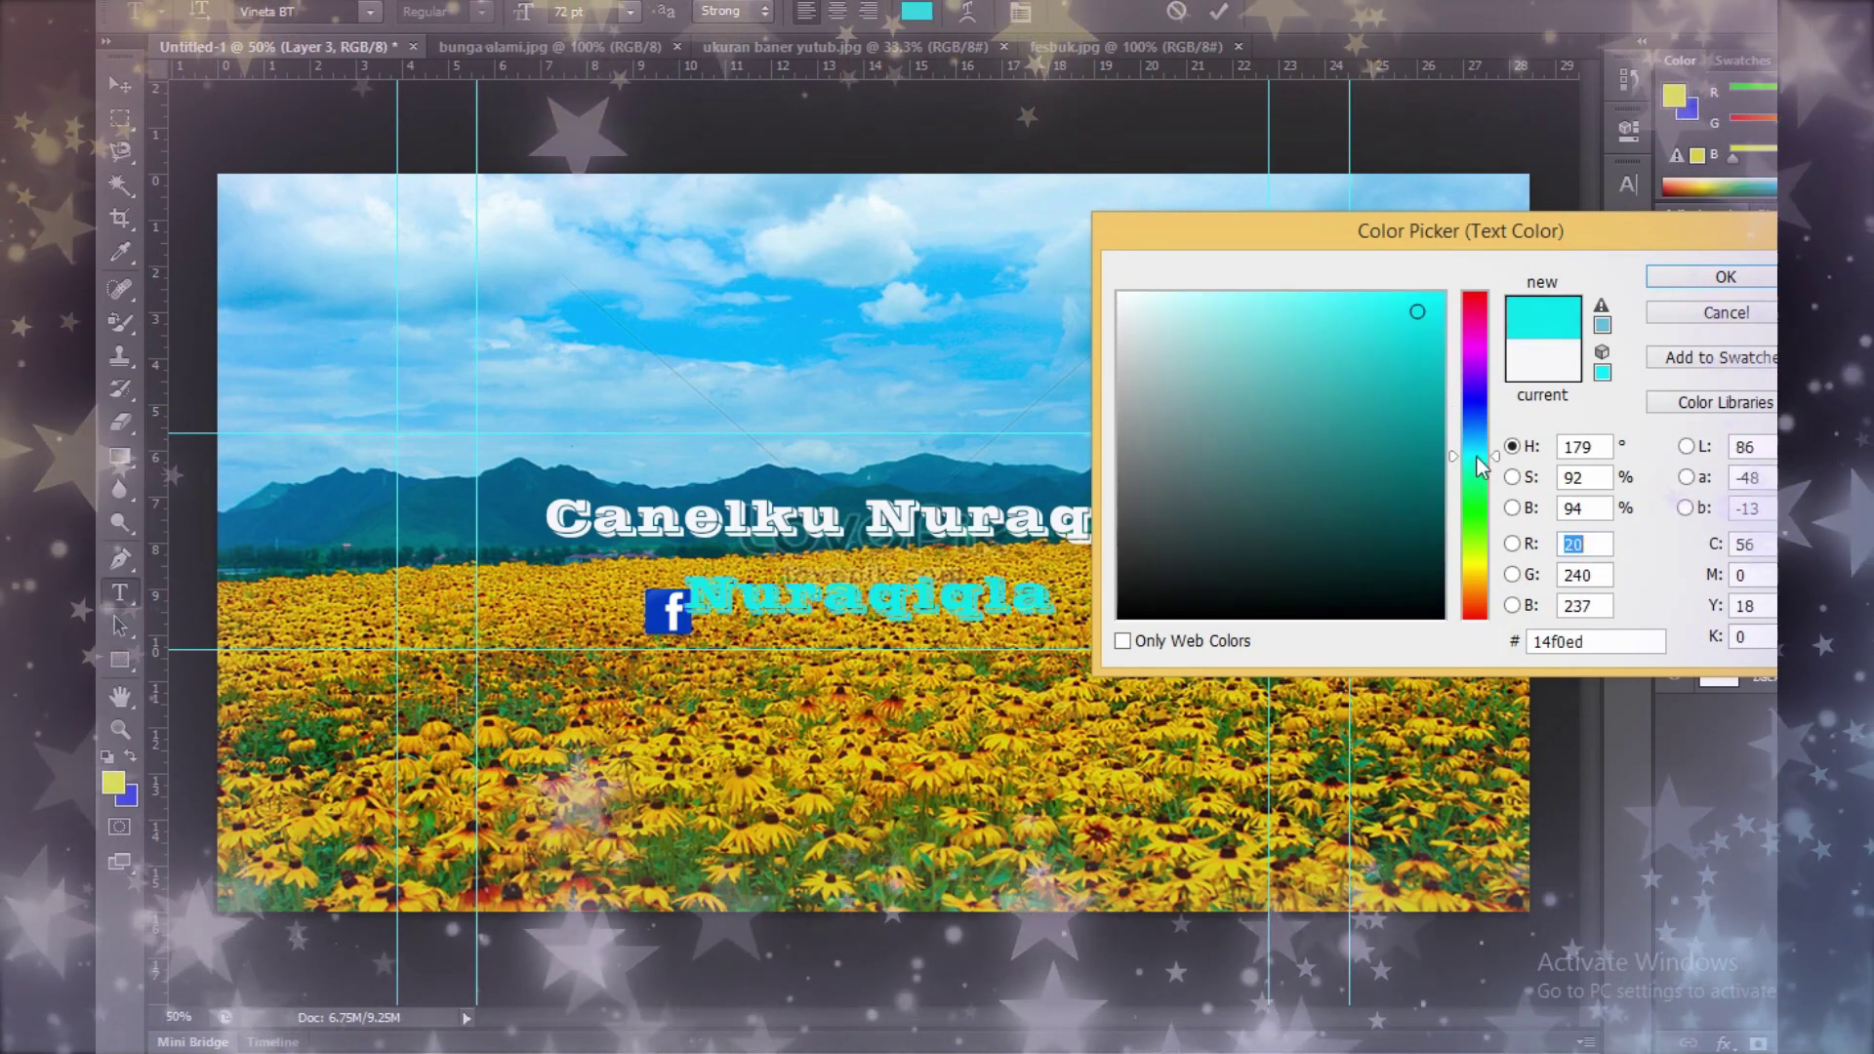
click(1476, 538)
click(1127, 304)
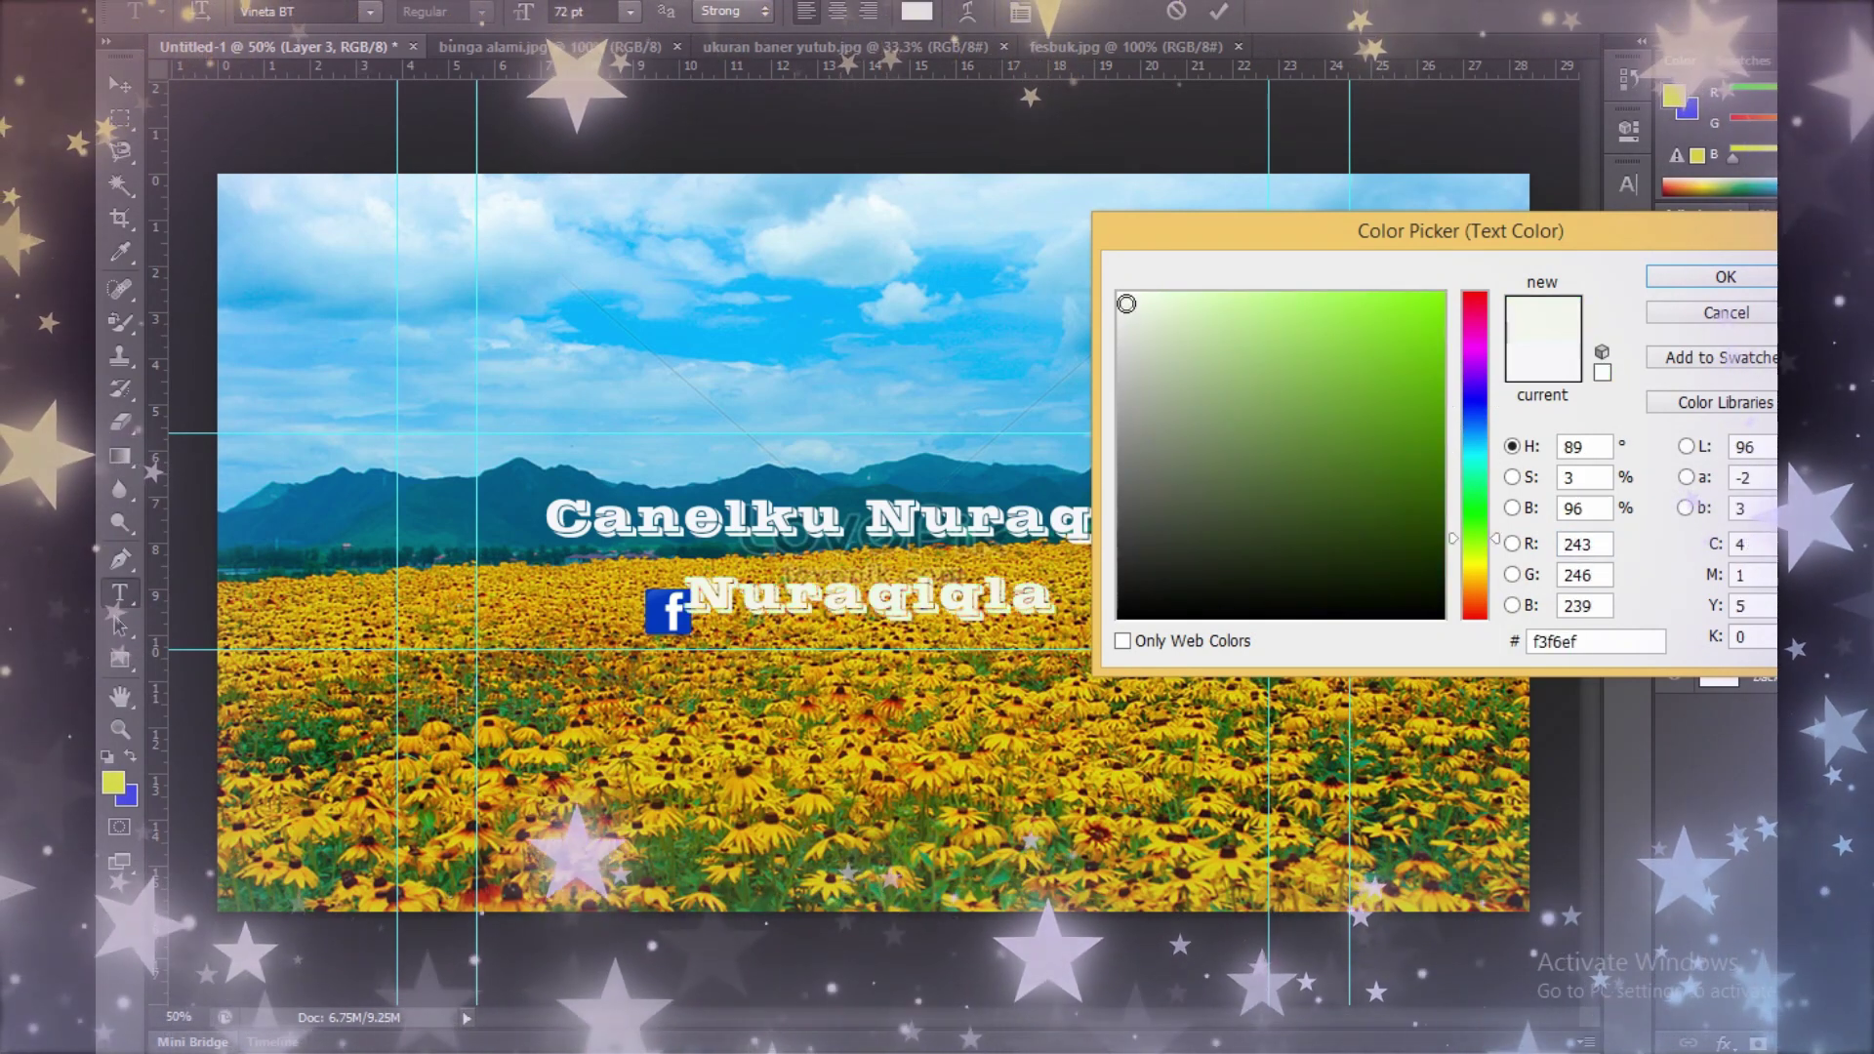
click(1703, 279)
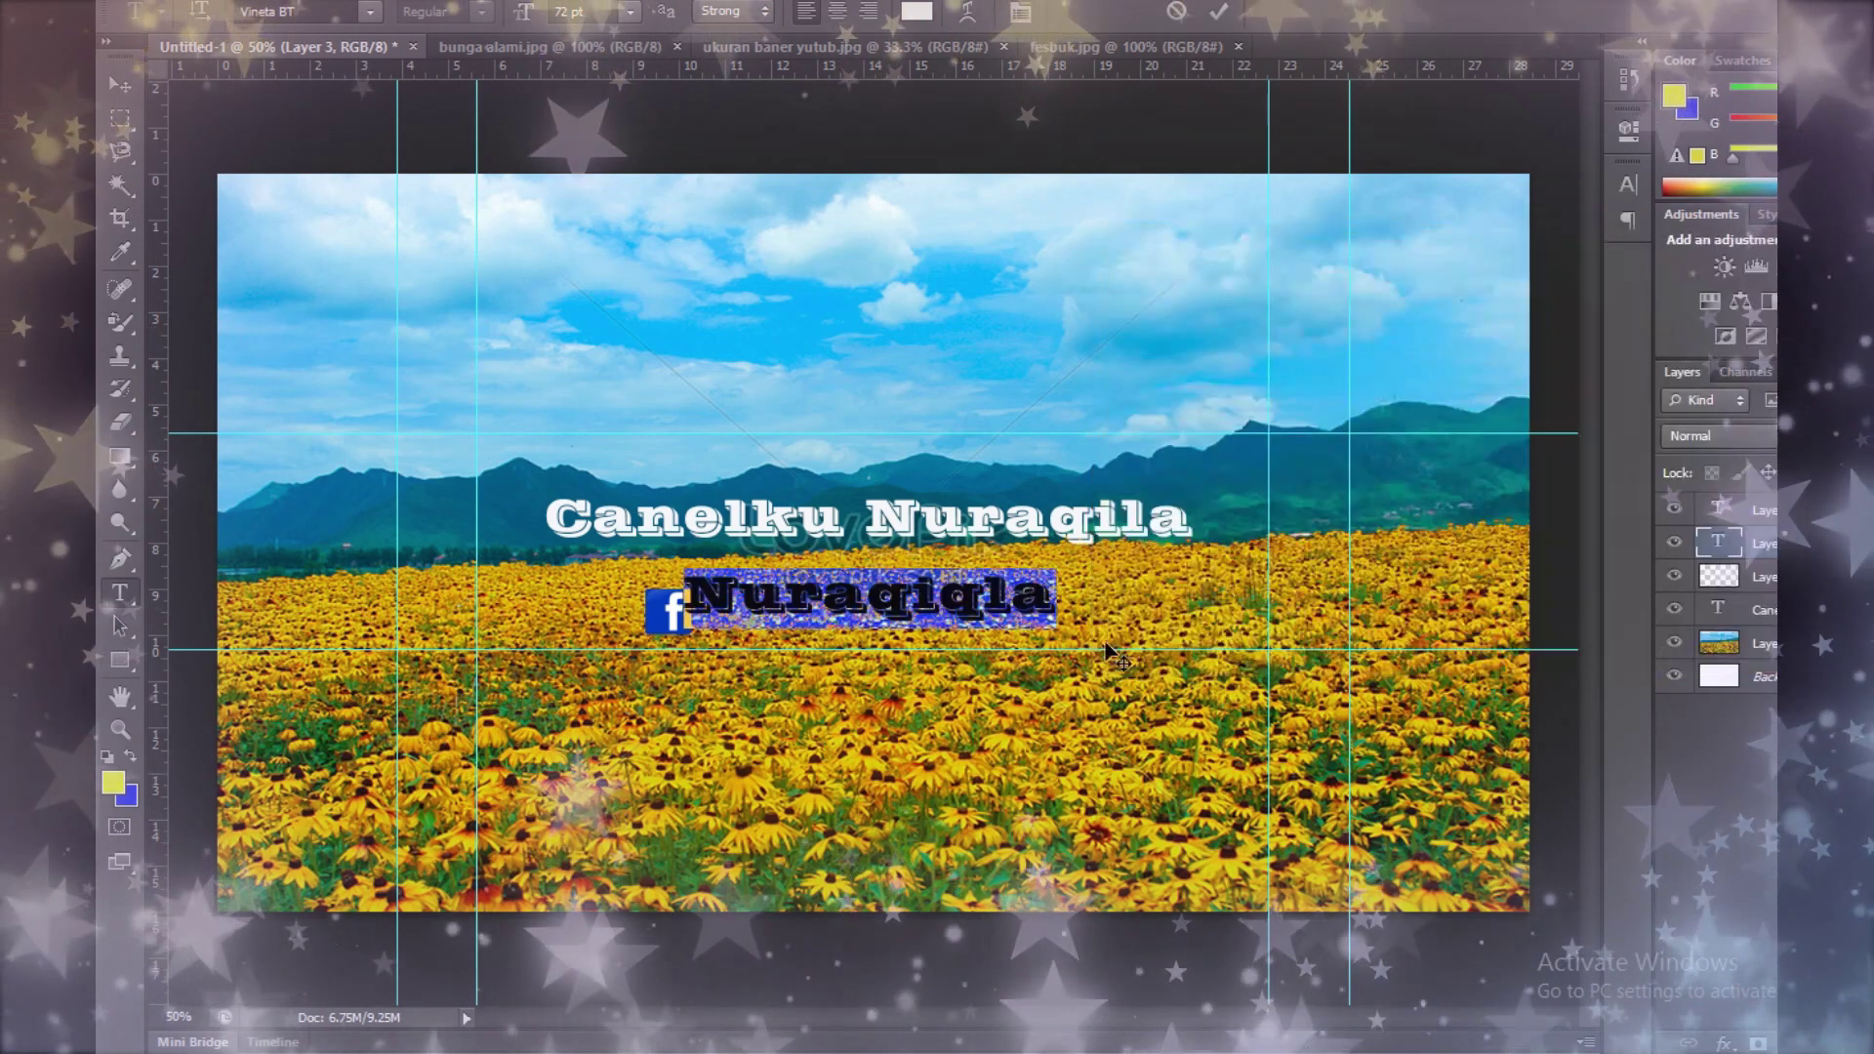
click(119, 85)
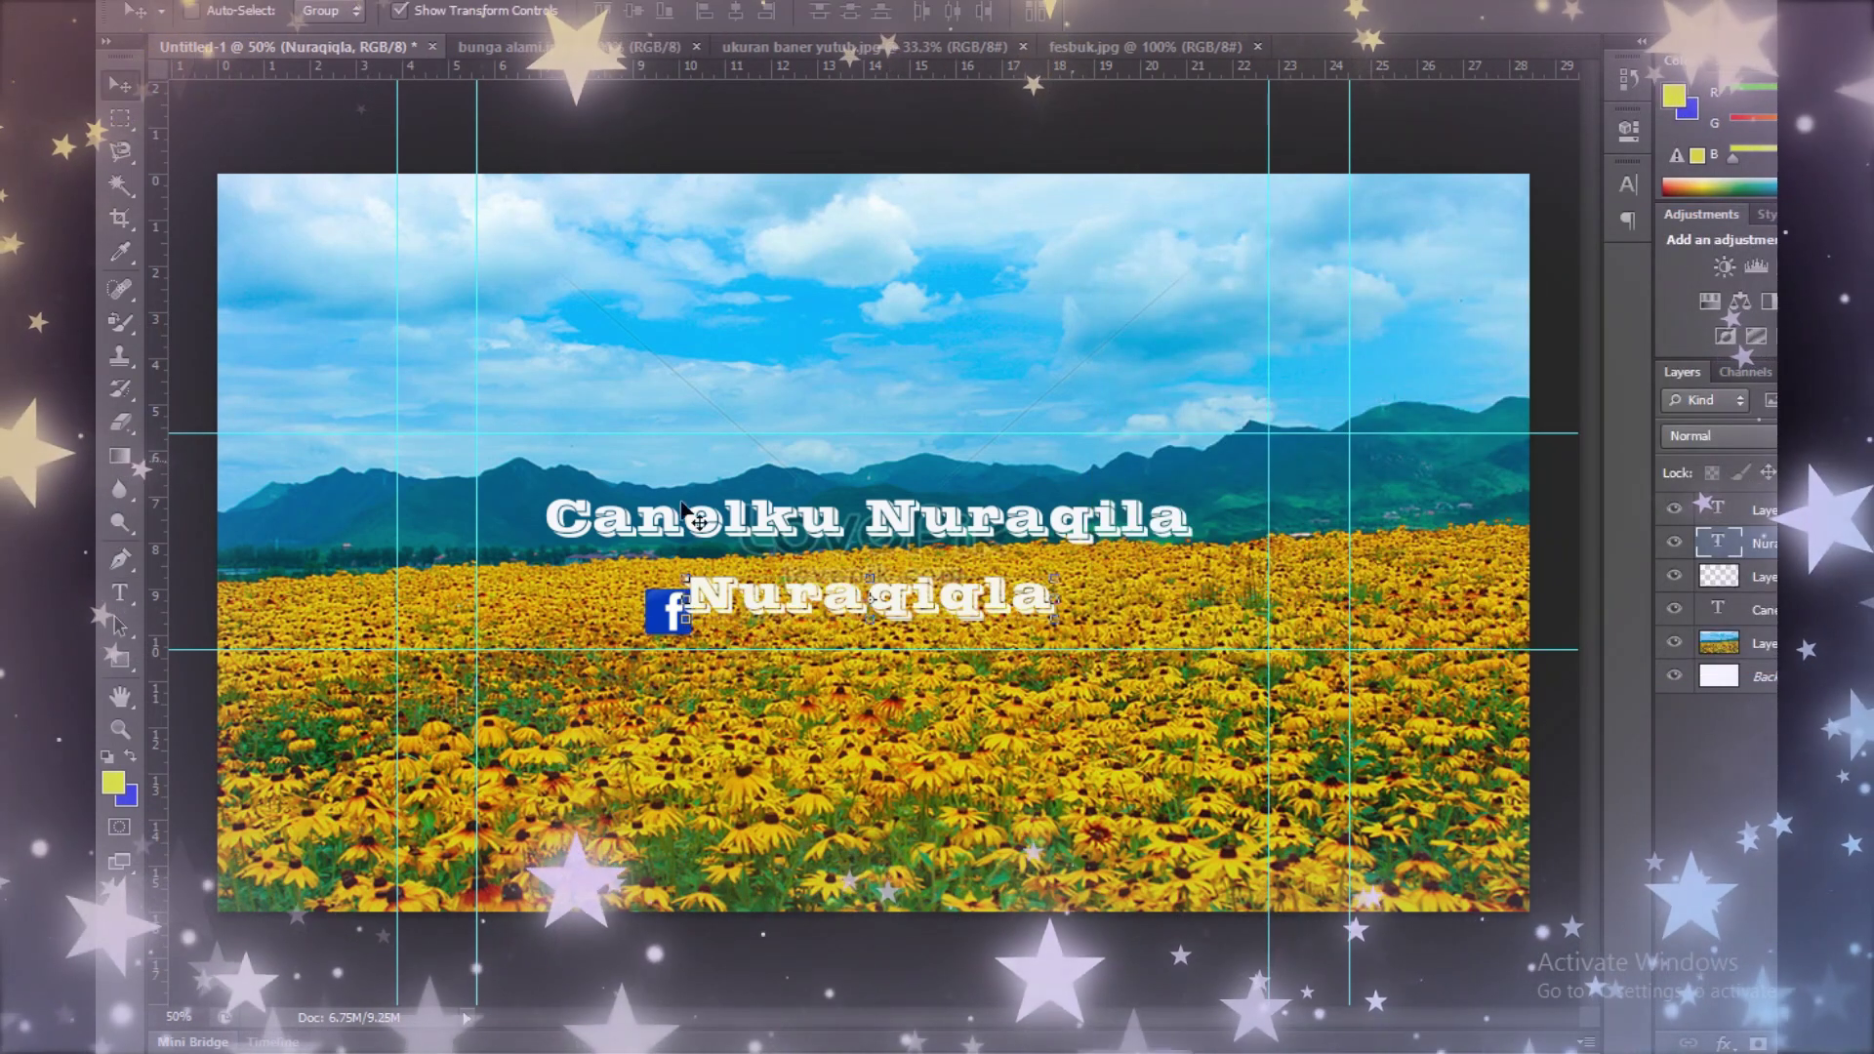
Step: Scale the account name down to about 42% beside the Facebook icon
mouse_move(942, 586)
mouse_down()
mouse_move(1074, 612)
mouse_move(811, 619)
mouse_up()
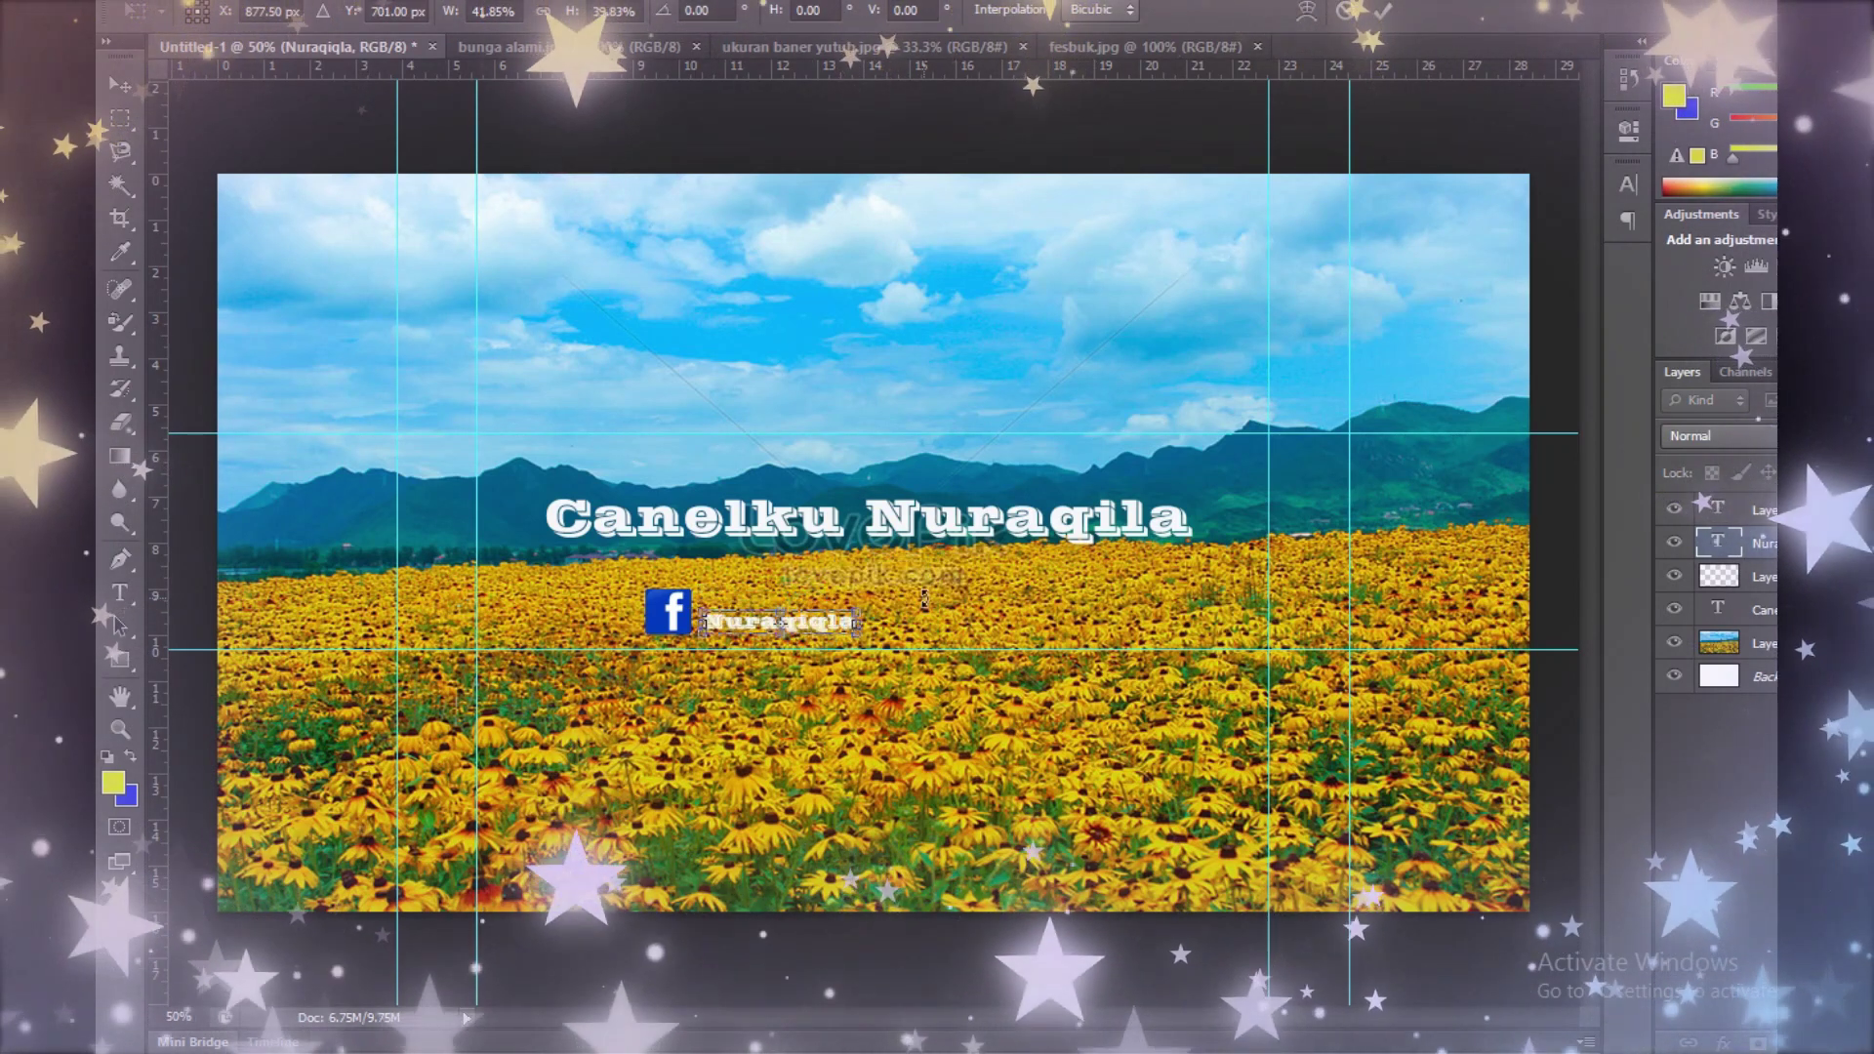
key(Return)
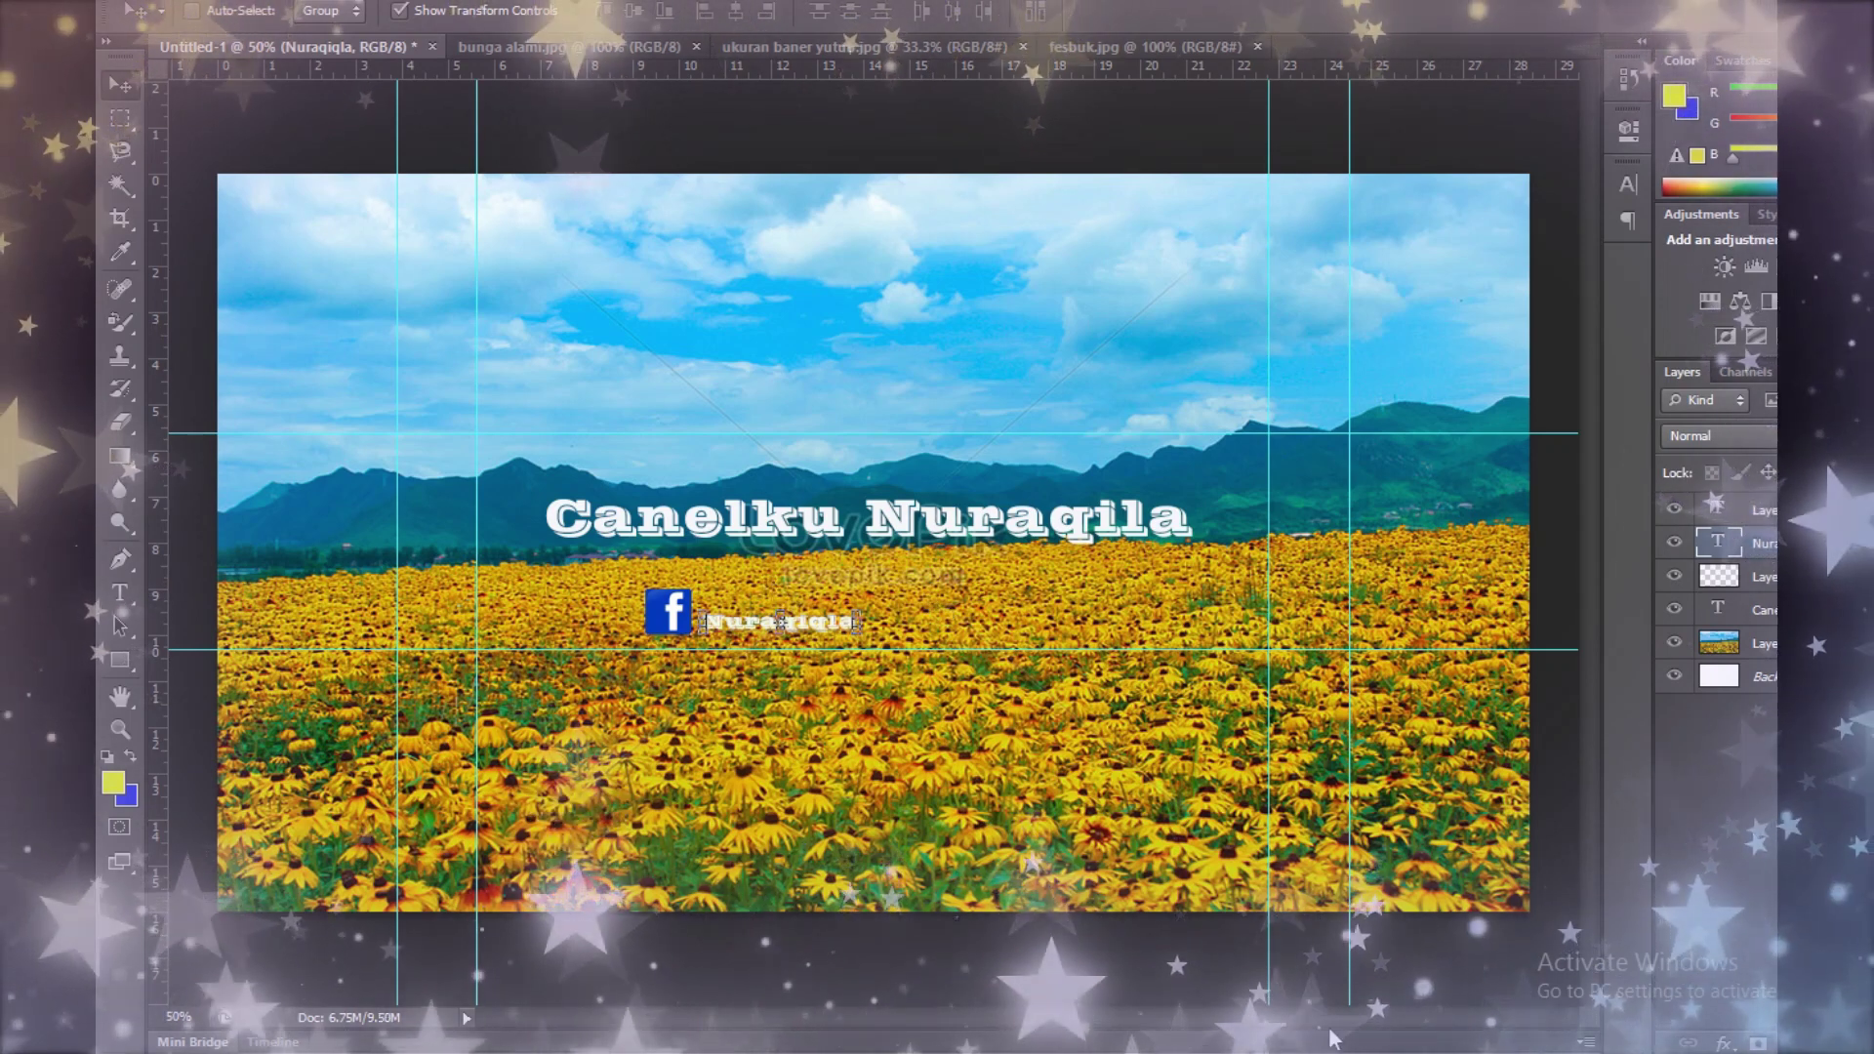
key(alt+Tab)
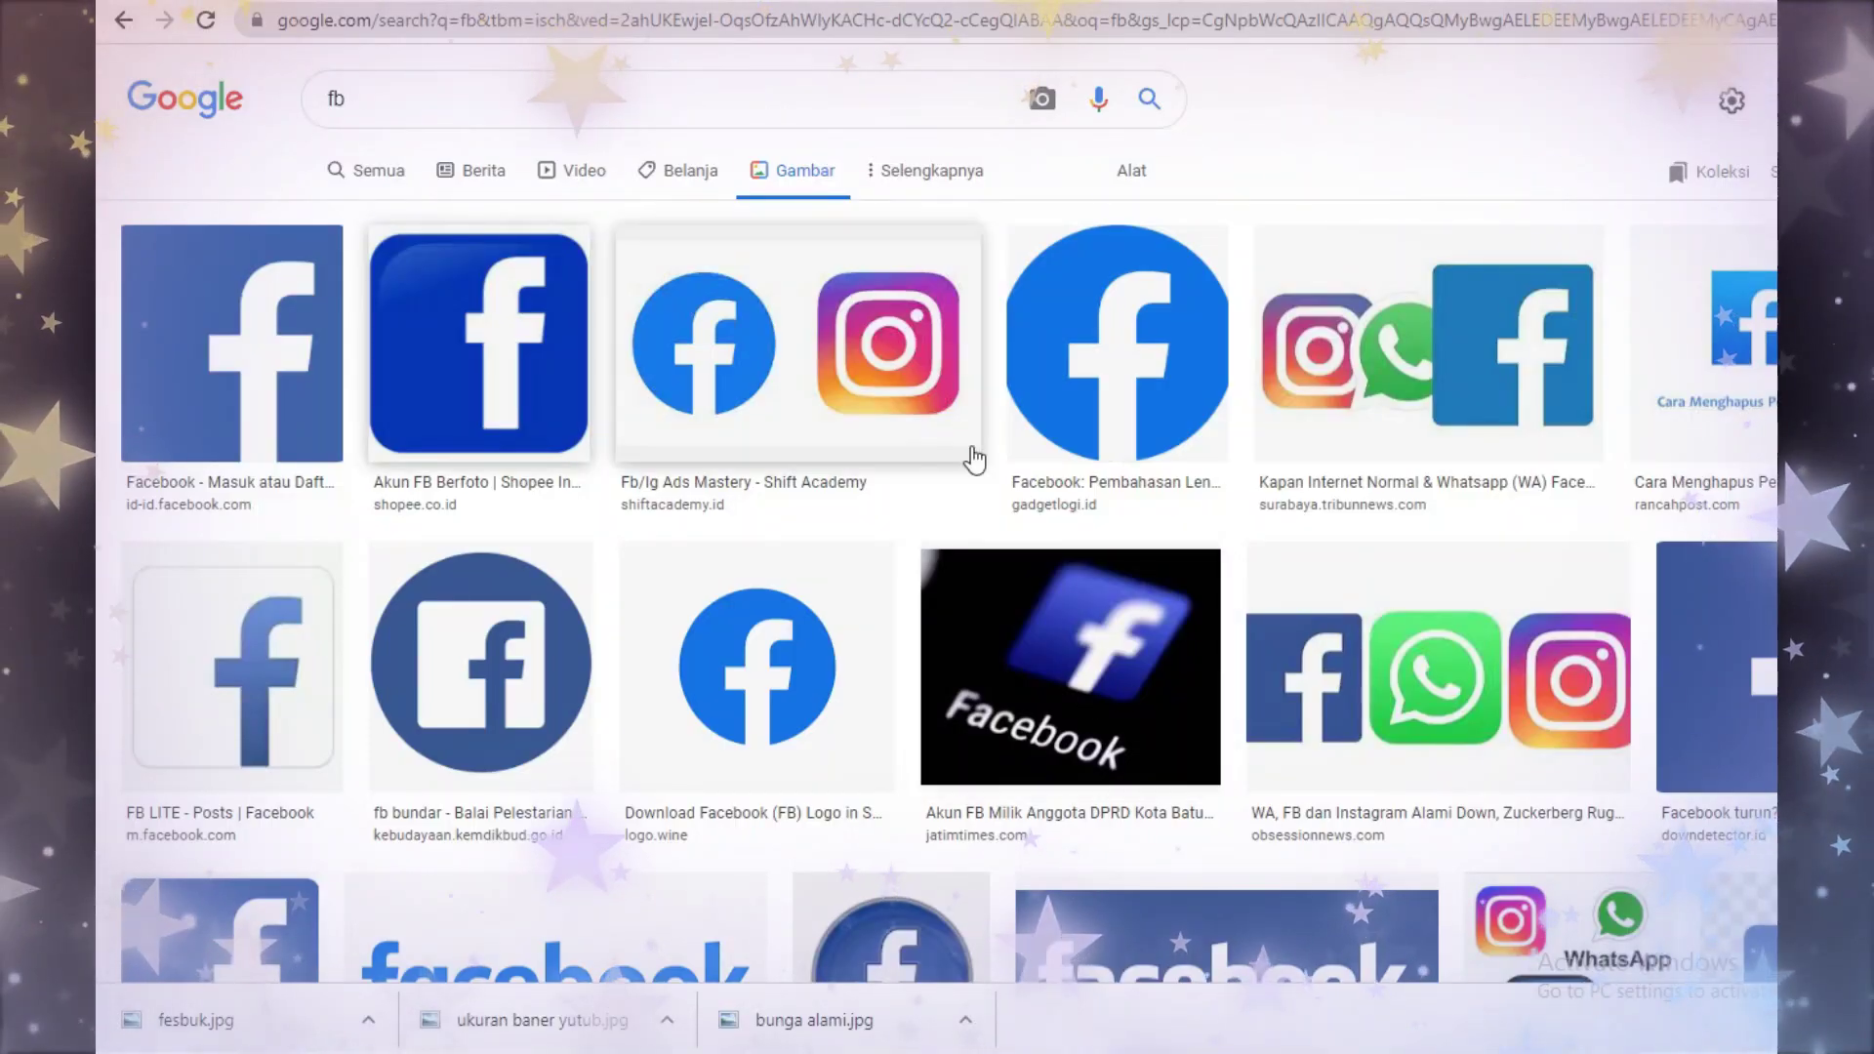
Step: Search Google Images for 'ig' in place of the fb query
double_click(335, 99)
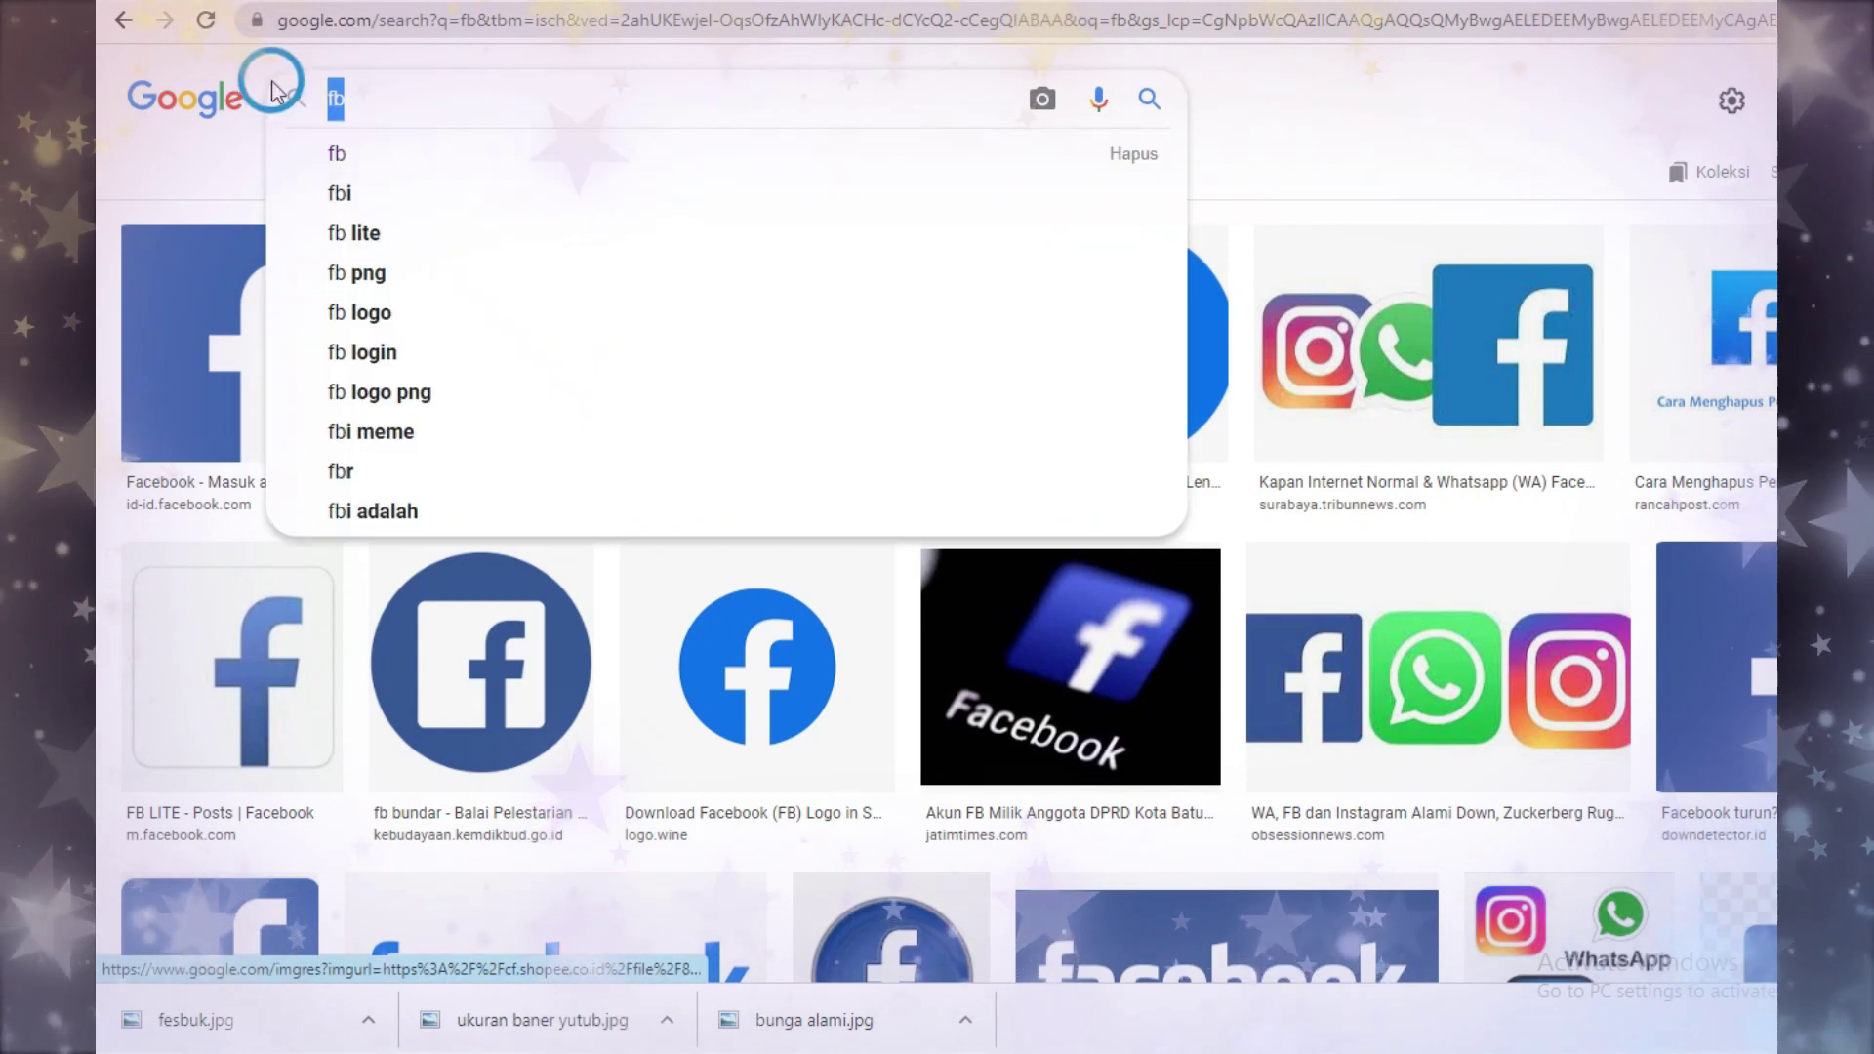
text(ig)
key(Return)
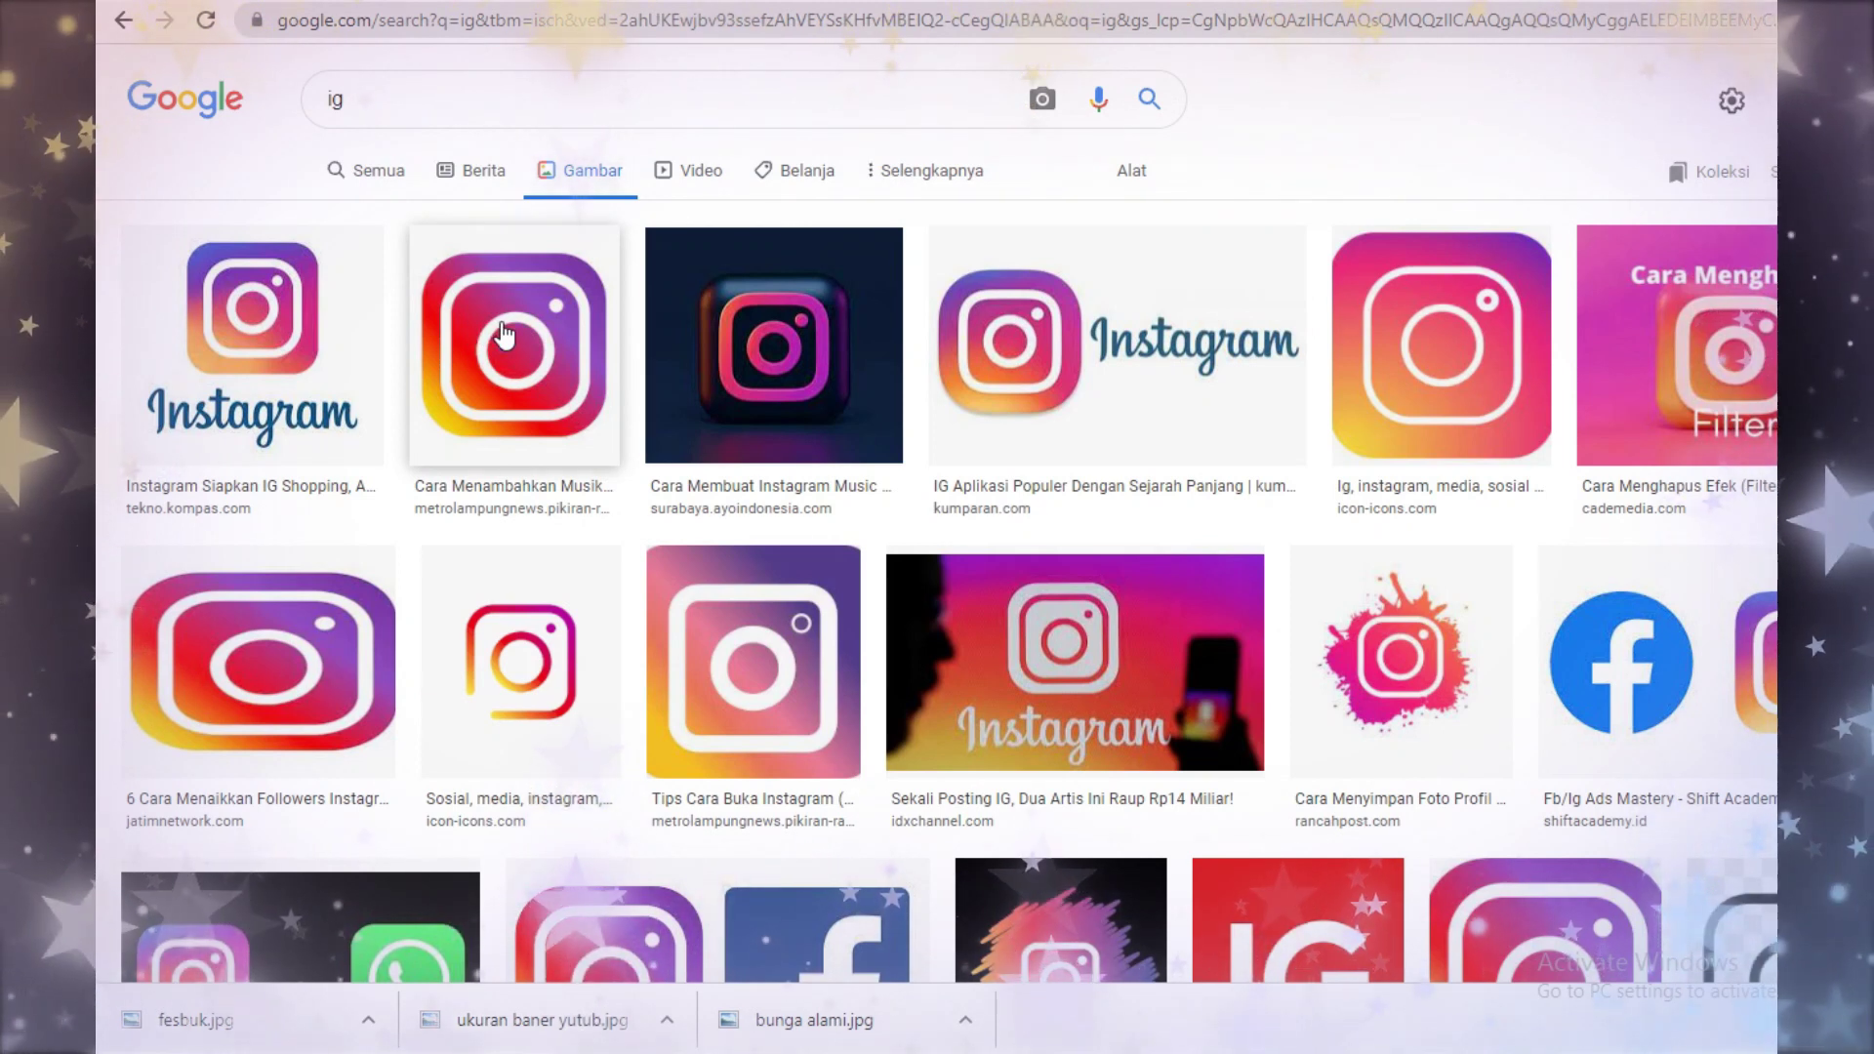
Step: Save an Instagram logo to Downloads as ig.jpg
right_click(504, 334)
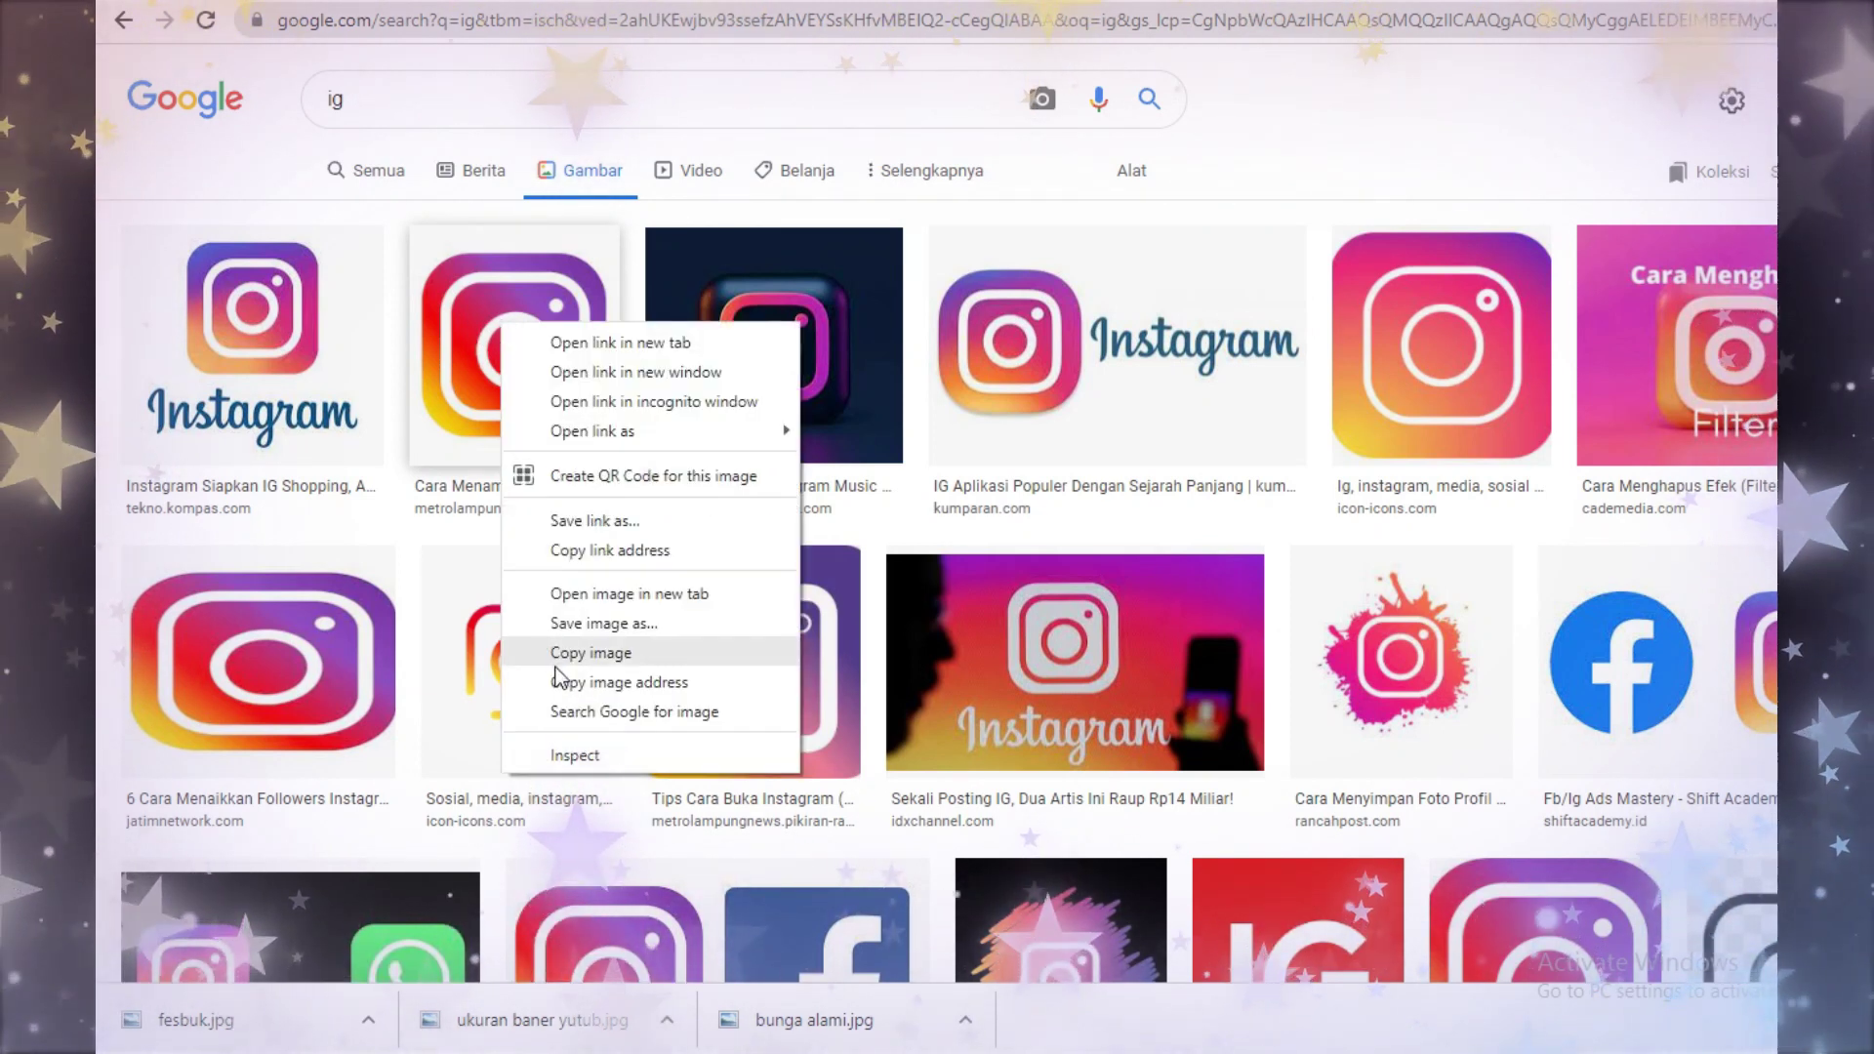
click(590, 627)
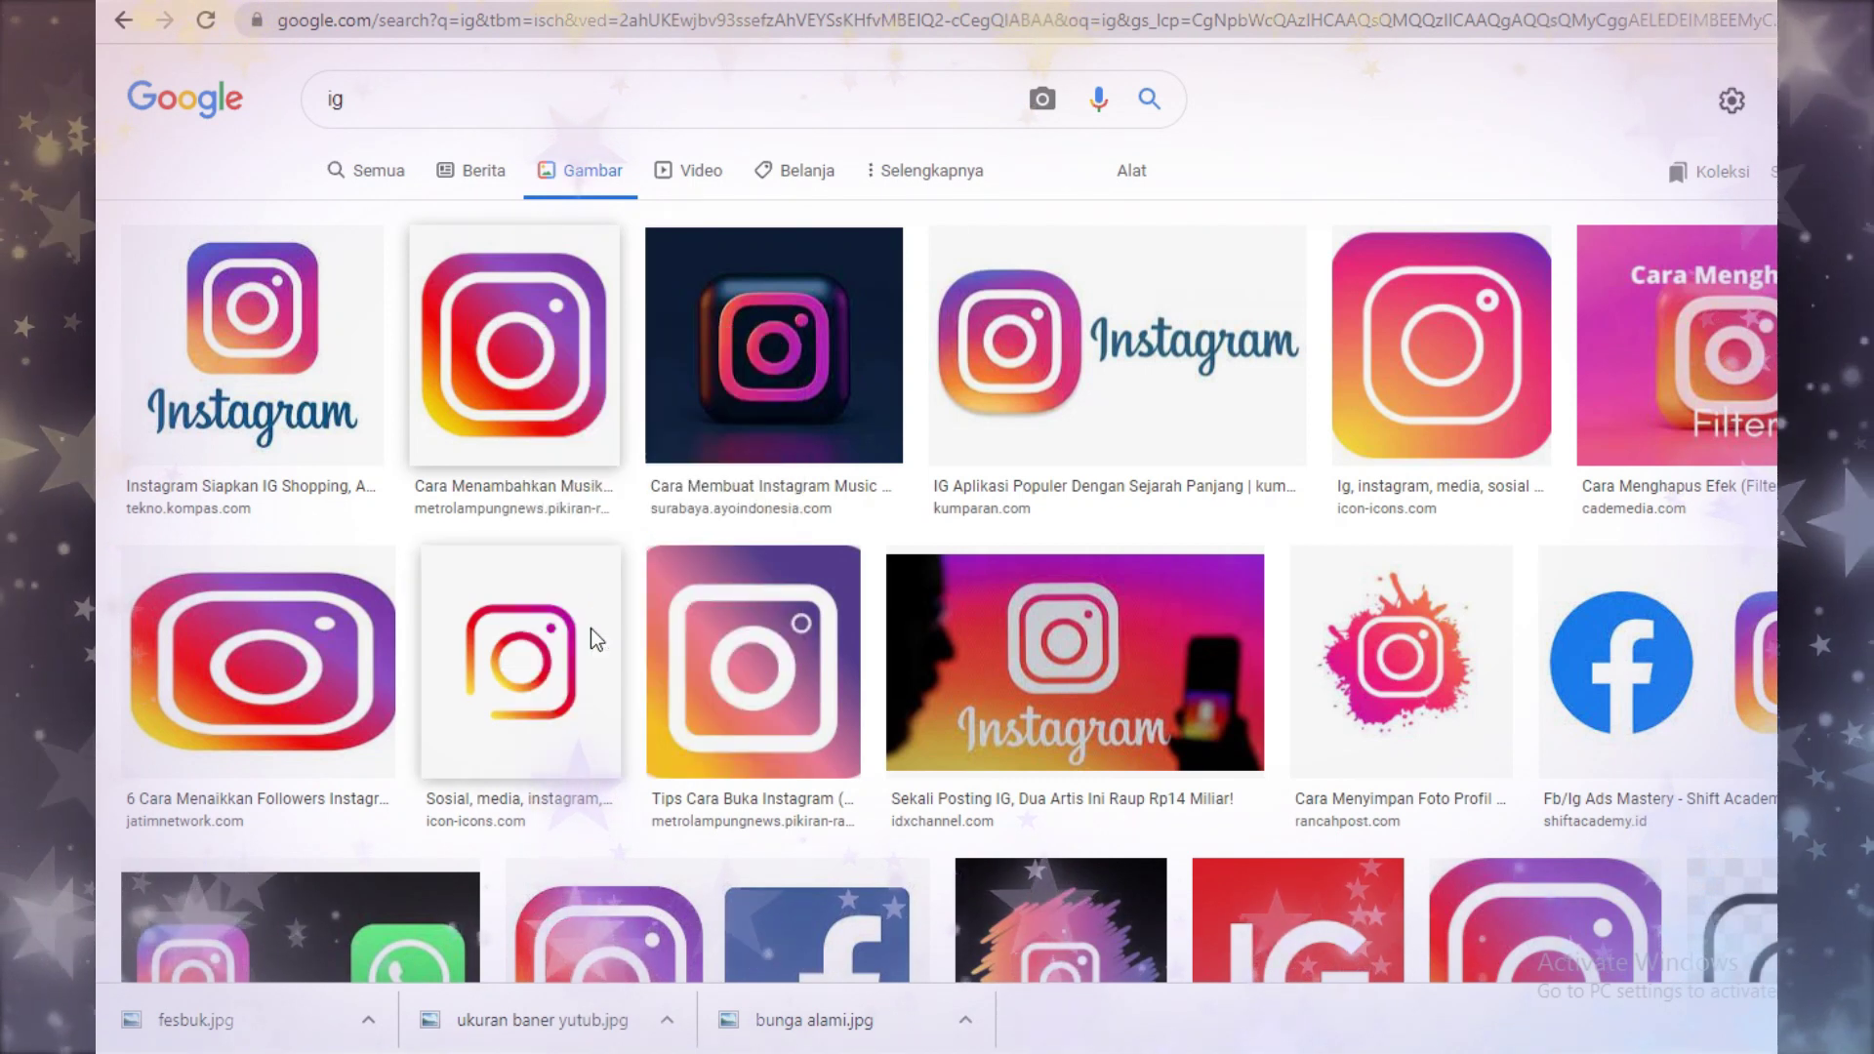
text(ig)
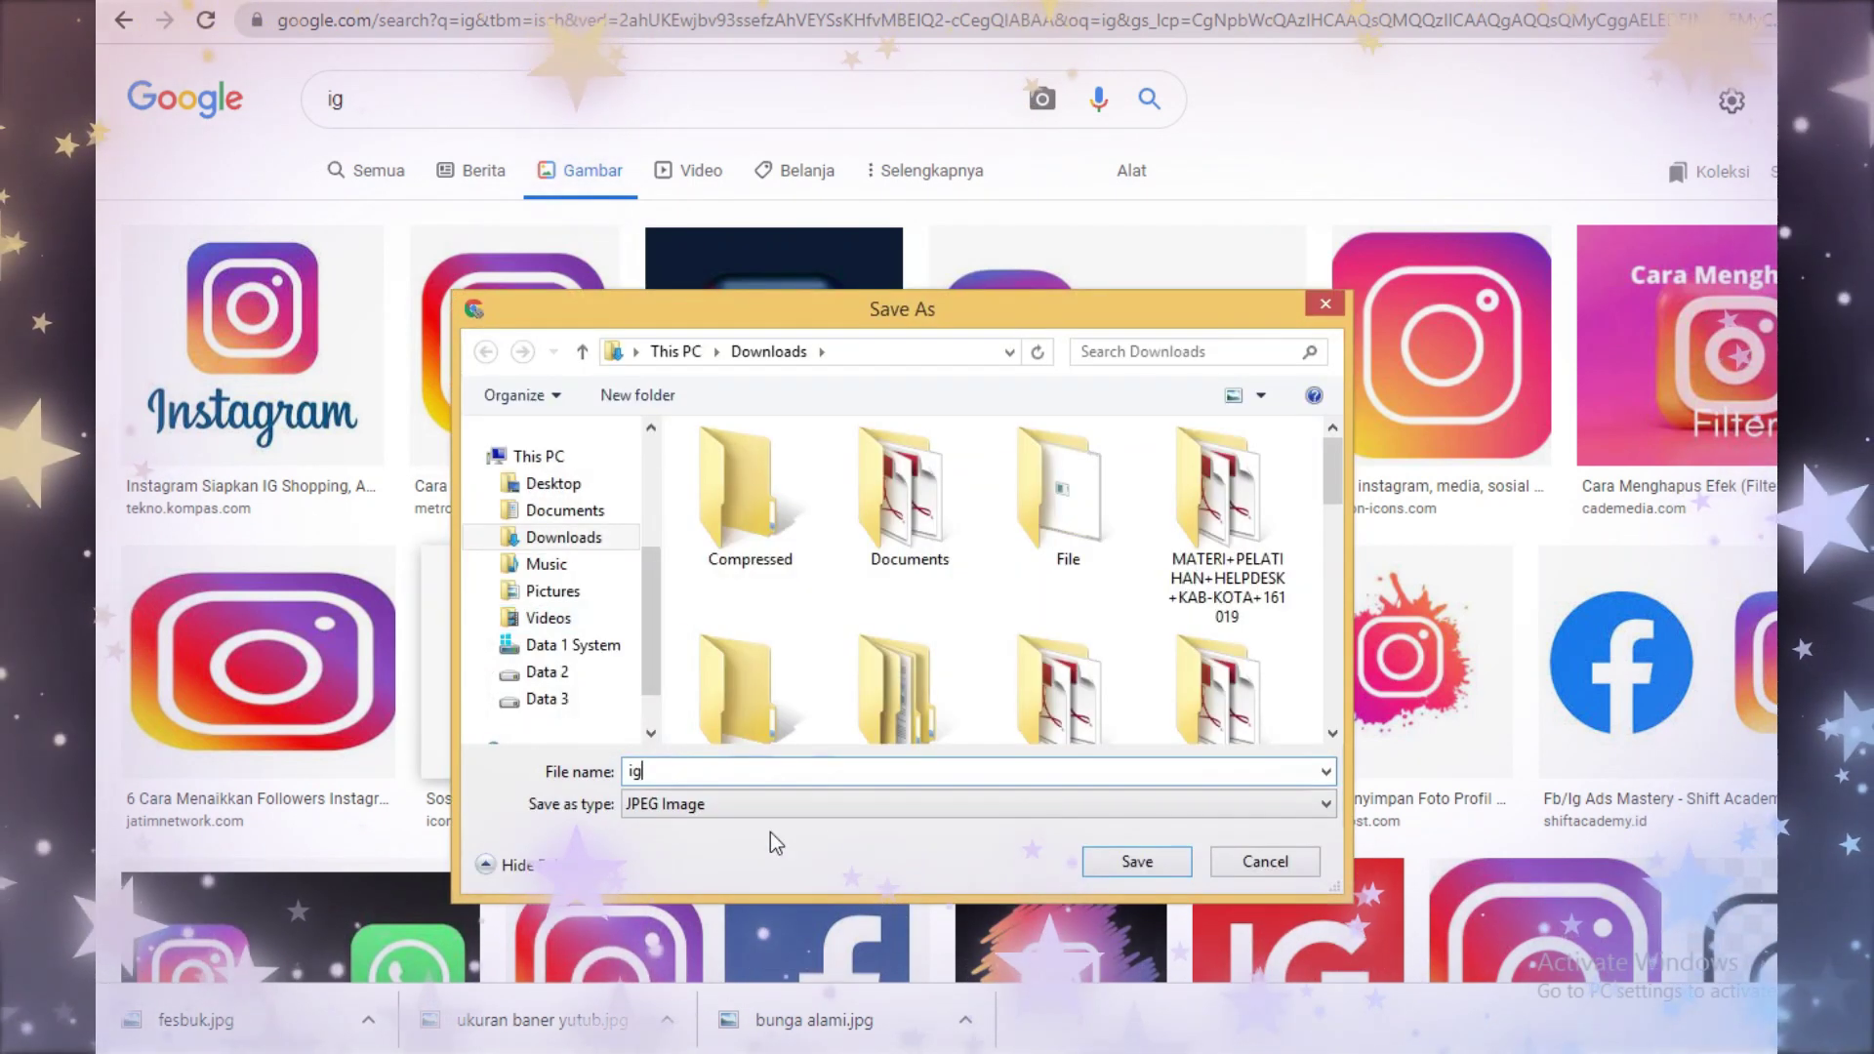
click(1135, 859)
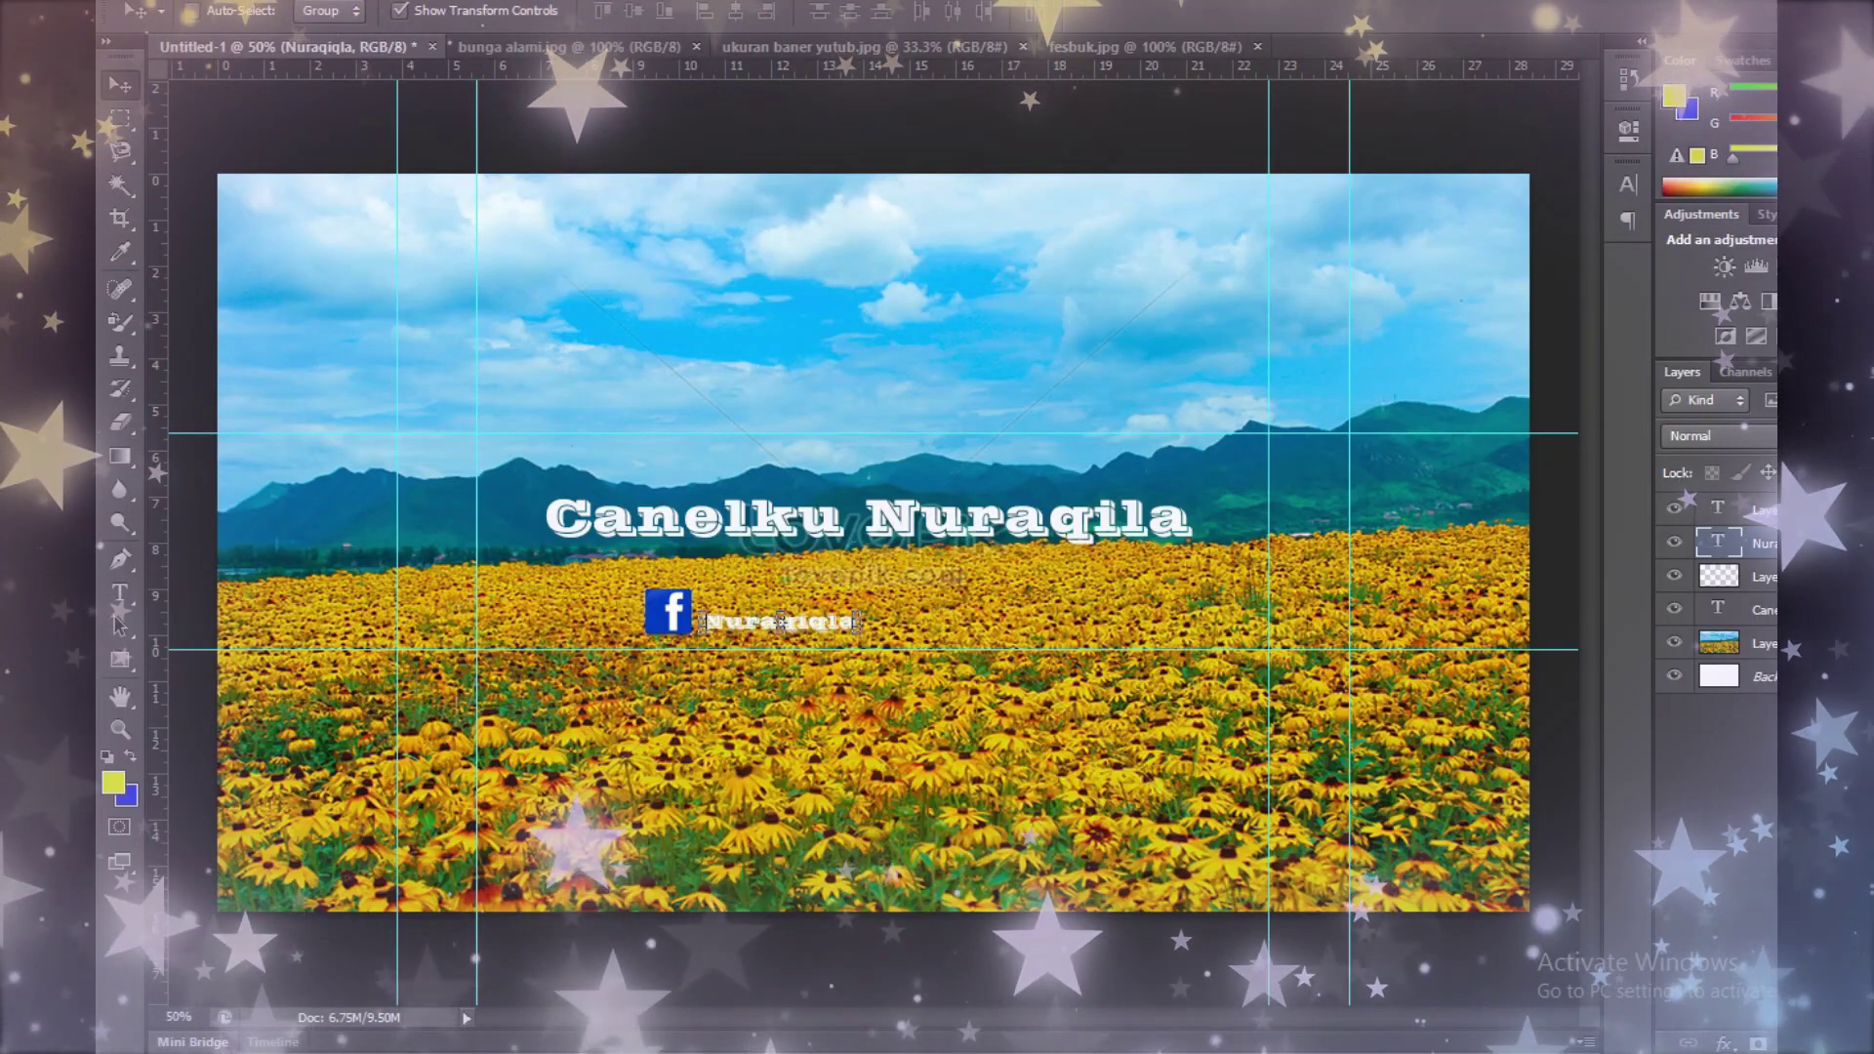
Step: Open ig.jpg from Downloads as a new Photoshop document
click(146, 3)
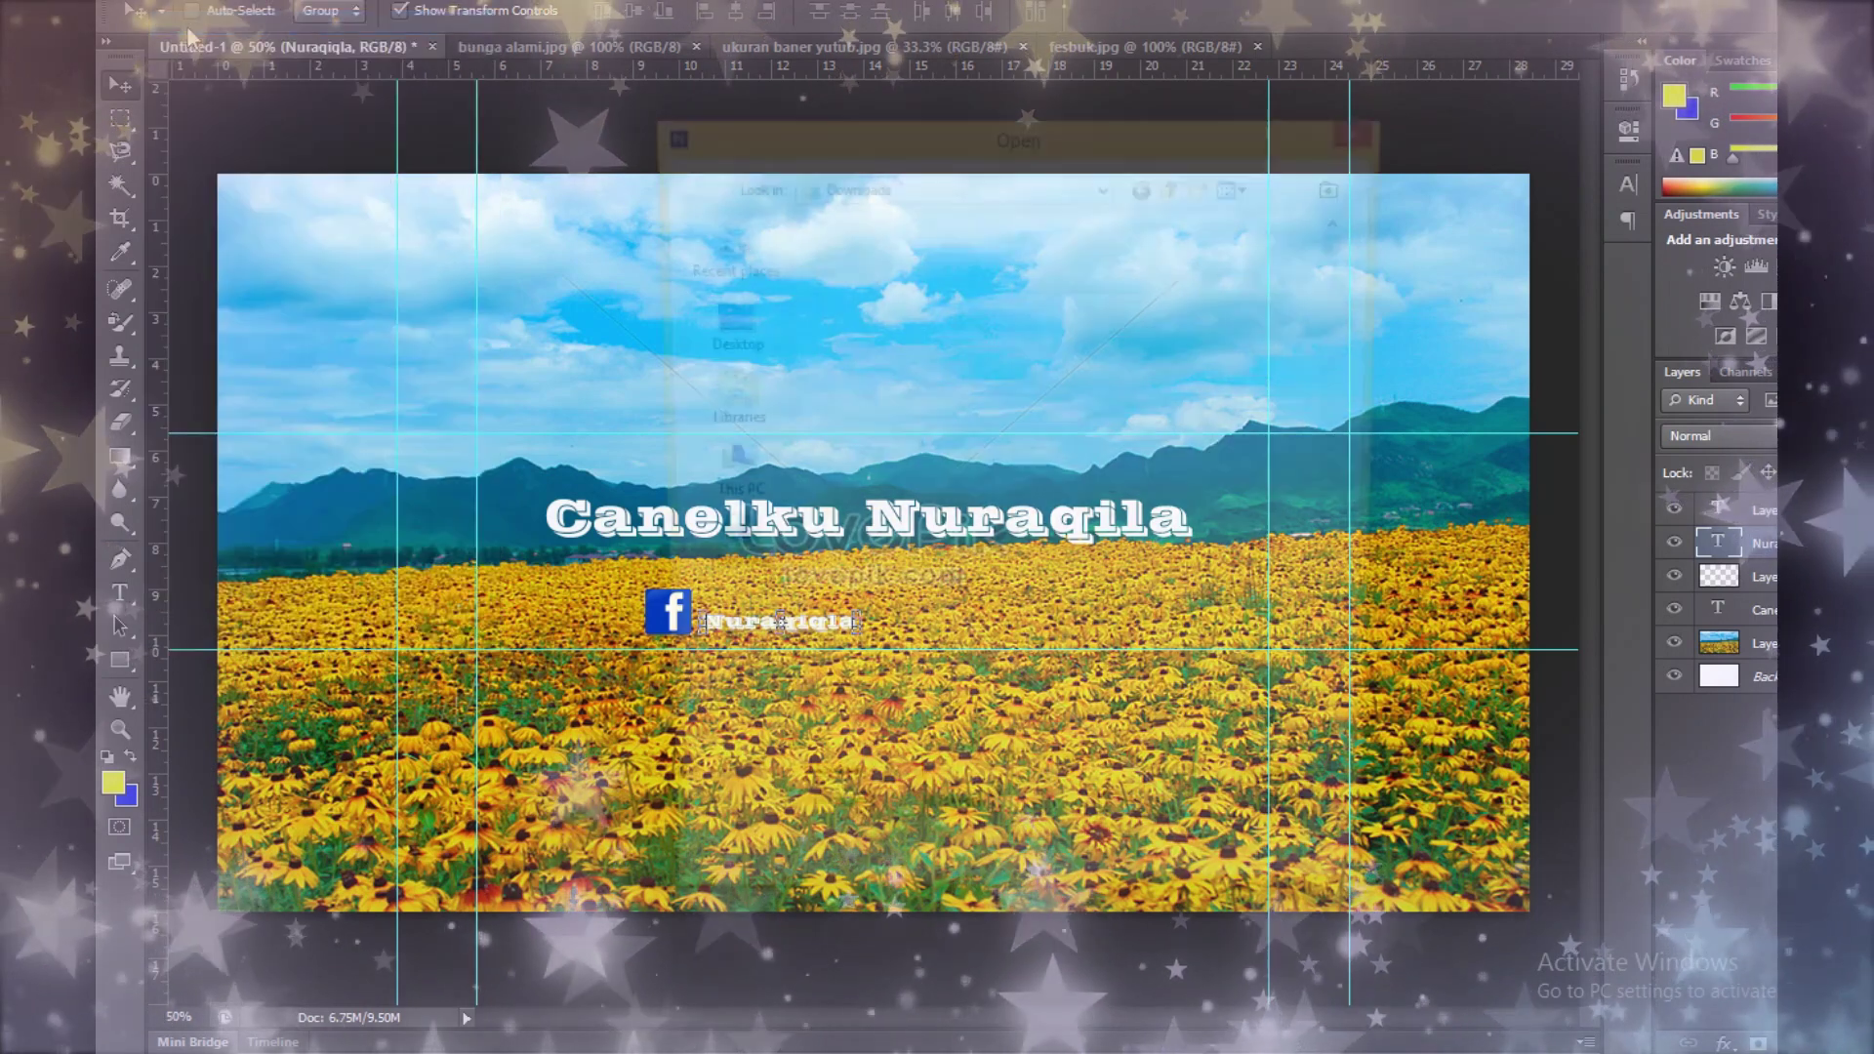
click(944, 807)
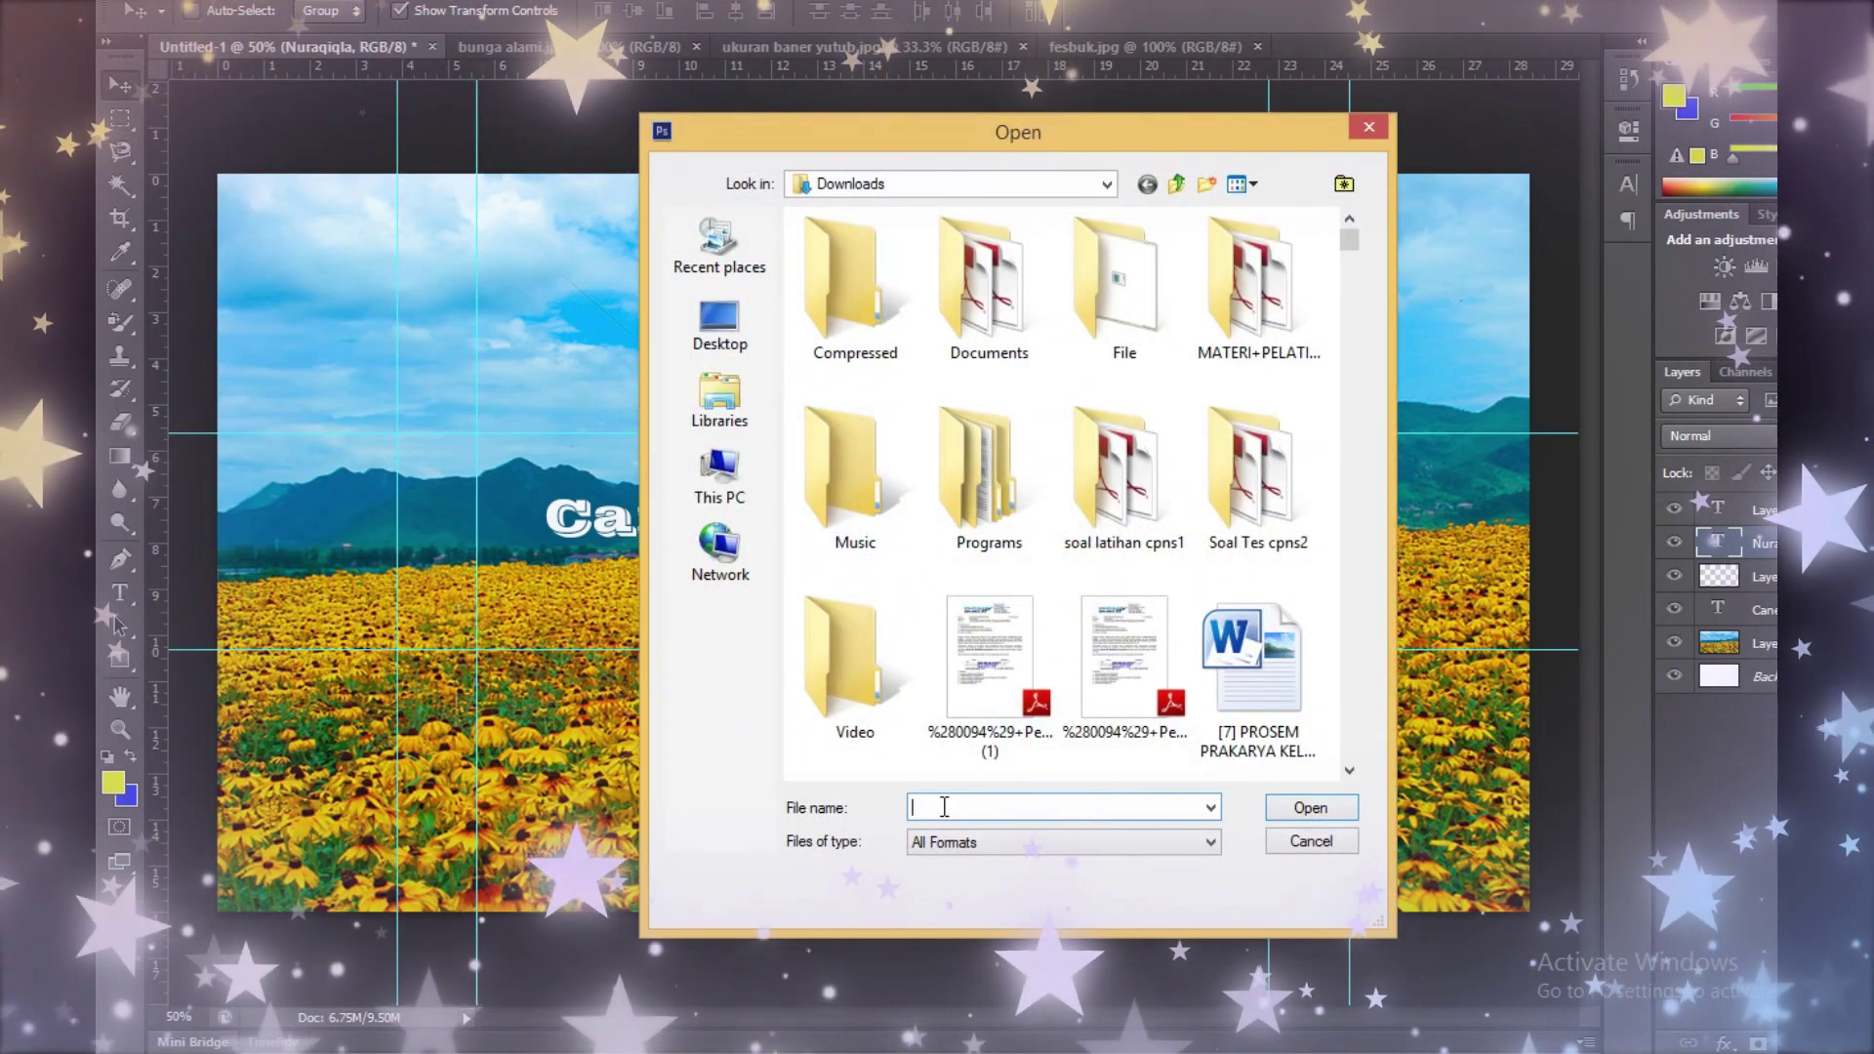
text(ig)
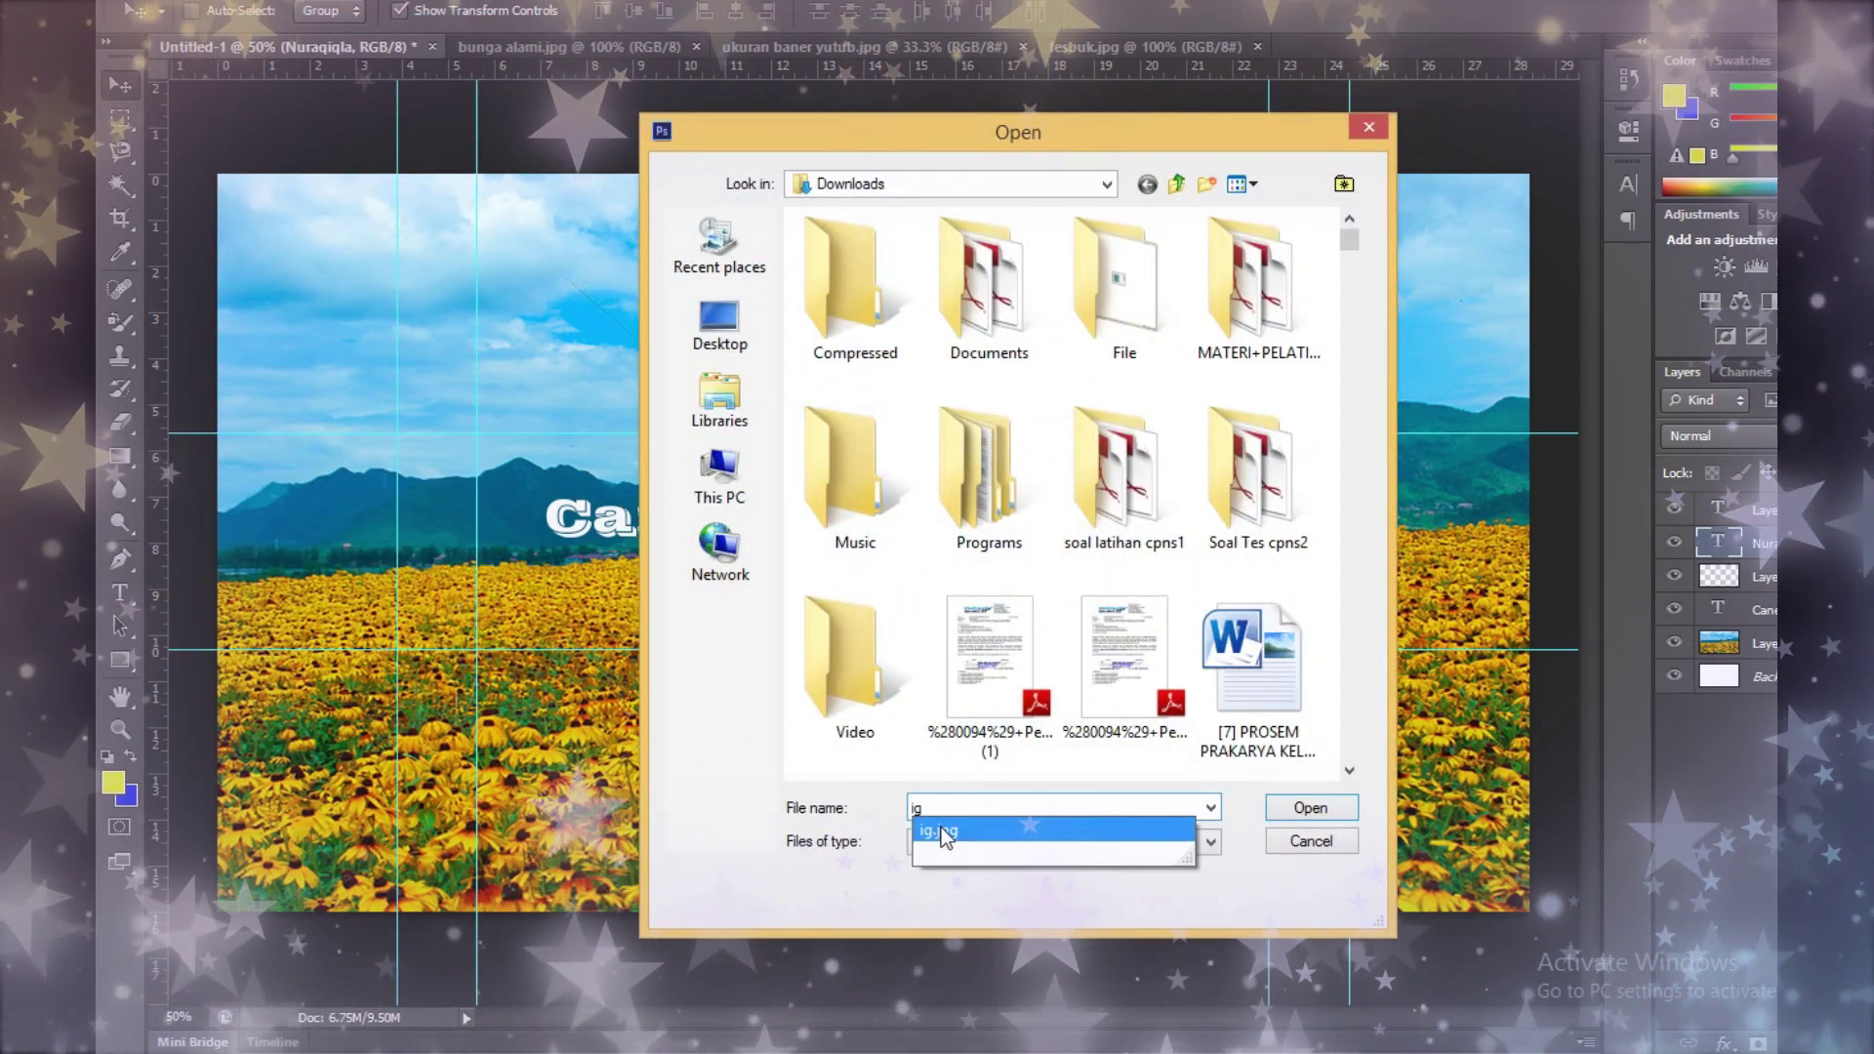
click(941, 827)
key(Return)
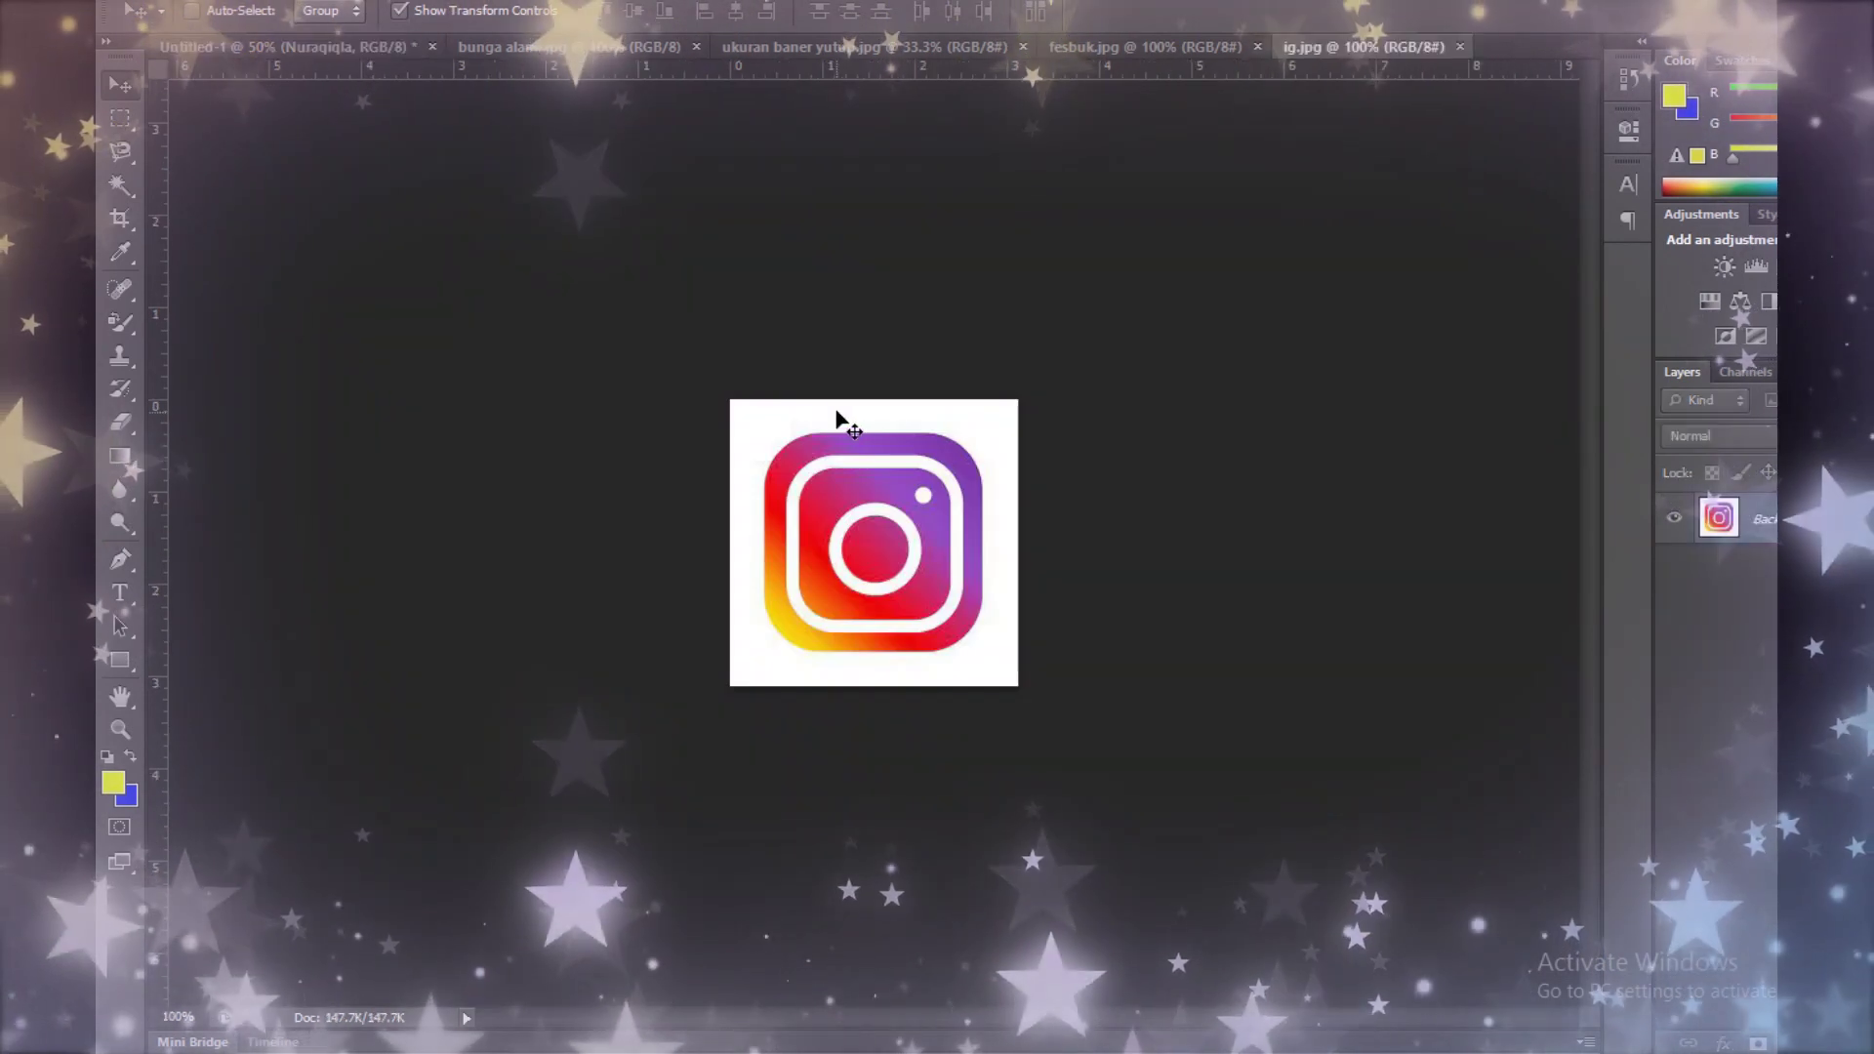
Step: Marquee-select the Instagram logo, carry it onto the banner and begin scaling it down
click(121, 121)
mouse_move(759, 435)
mouse_down()
mouse_move(854, 456)
mouse_move(987, 654)
mouse_up()
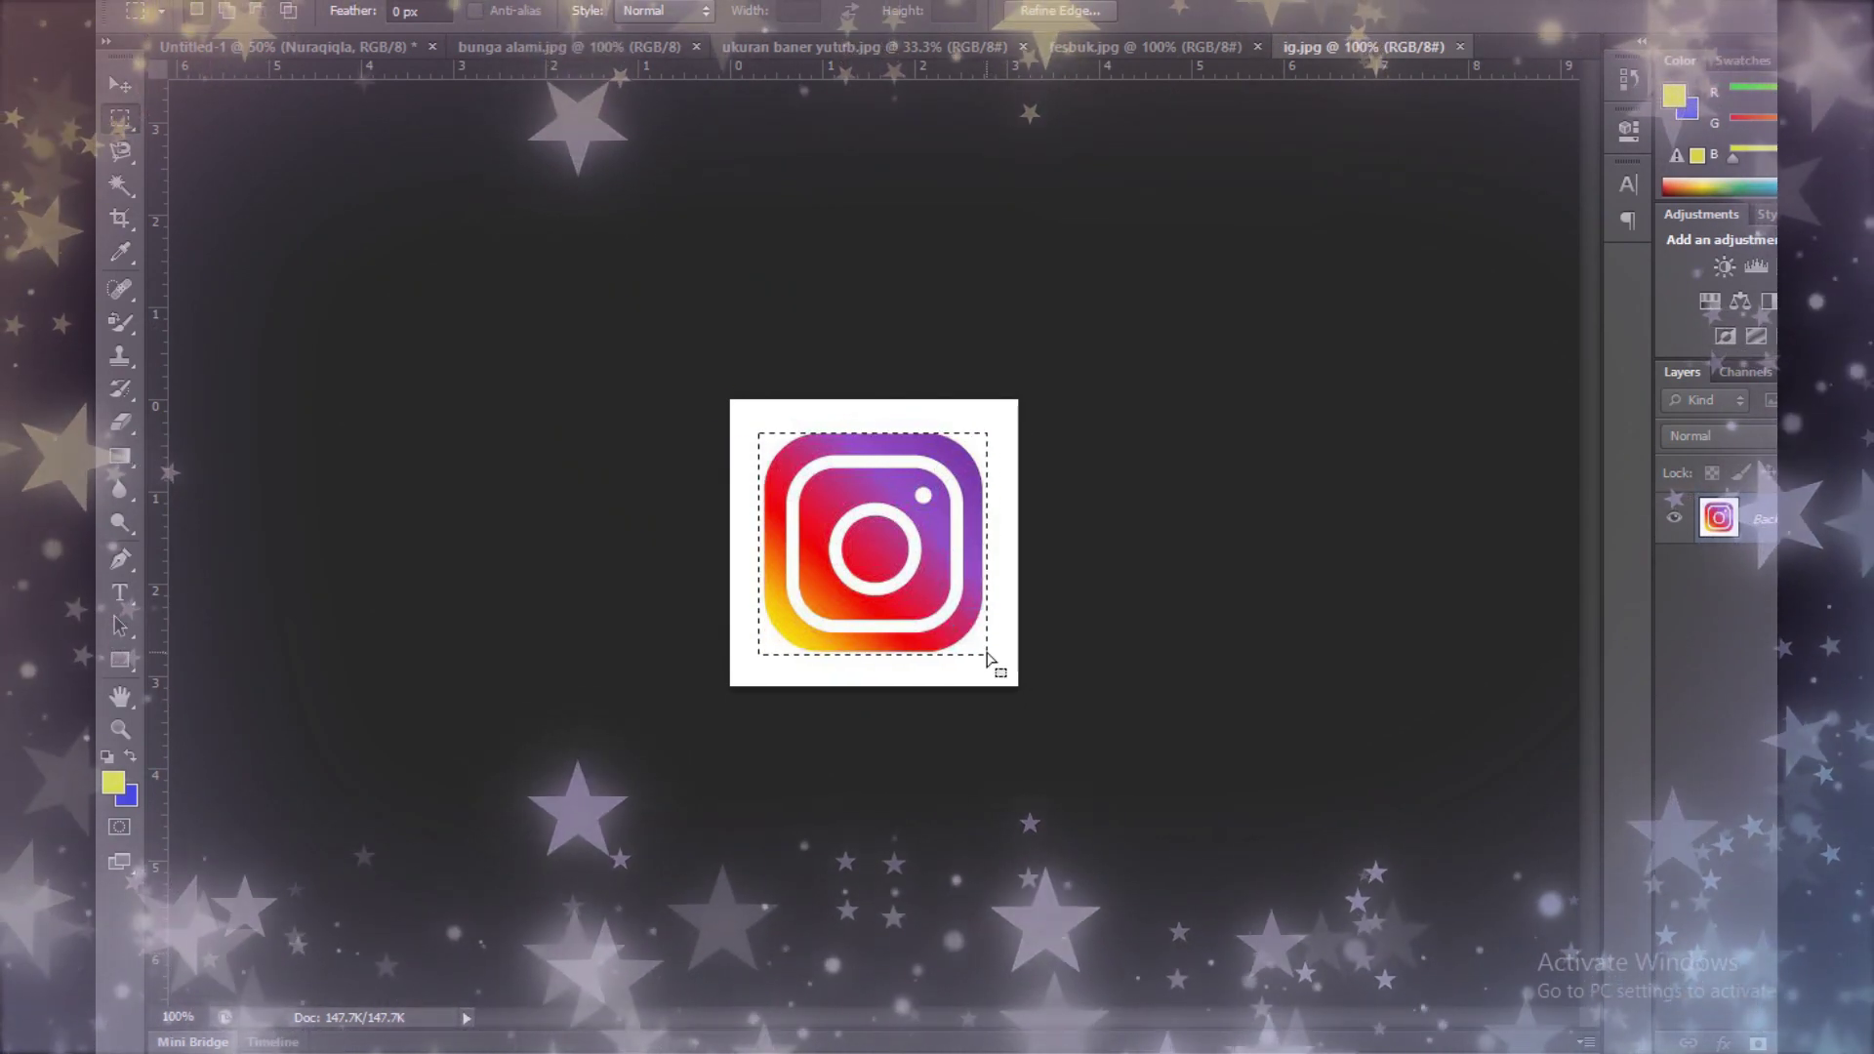
key(v)
mouse_move(823, 481)
mouse_down()
mouse_move(396, 203)
mouse_move(288, 66)
mouse_move(801, 576)
mouse_up()
mouse_move(932, 610)
mouse_down()
mouse_move(962, 625)
mouse_move(984, 590)
mouse_move(929, 649)
mouse_up()
key(ctrl+t)
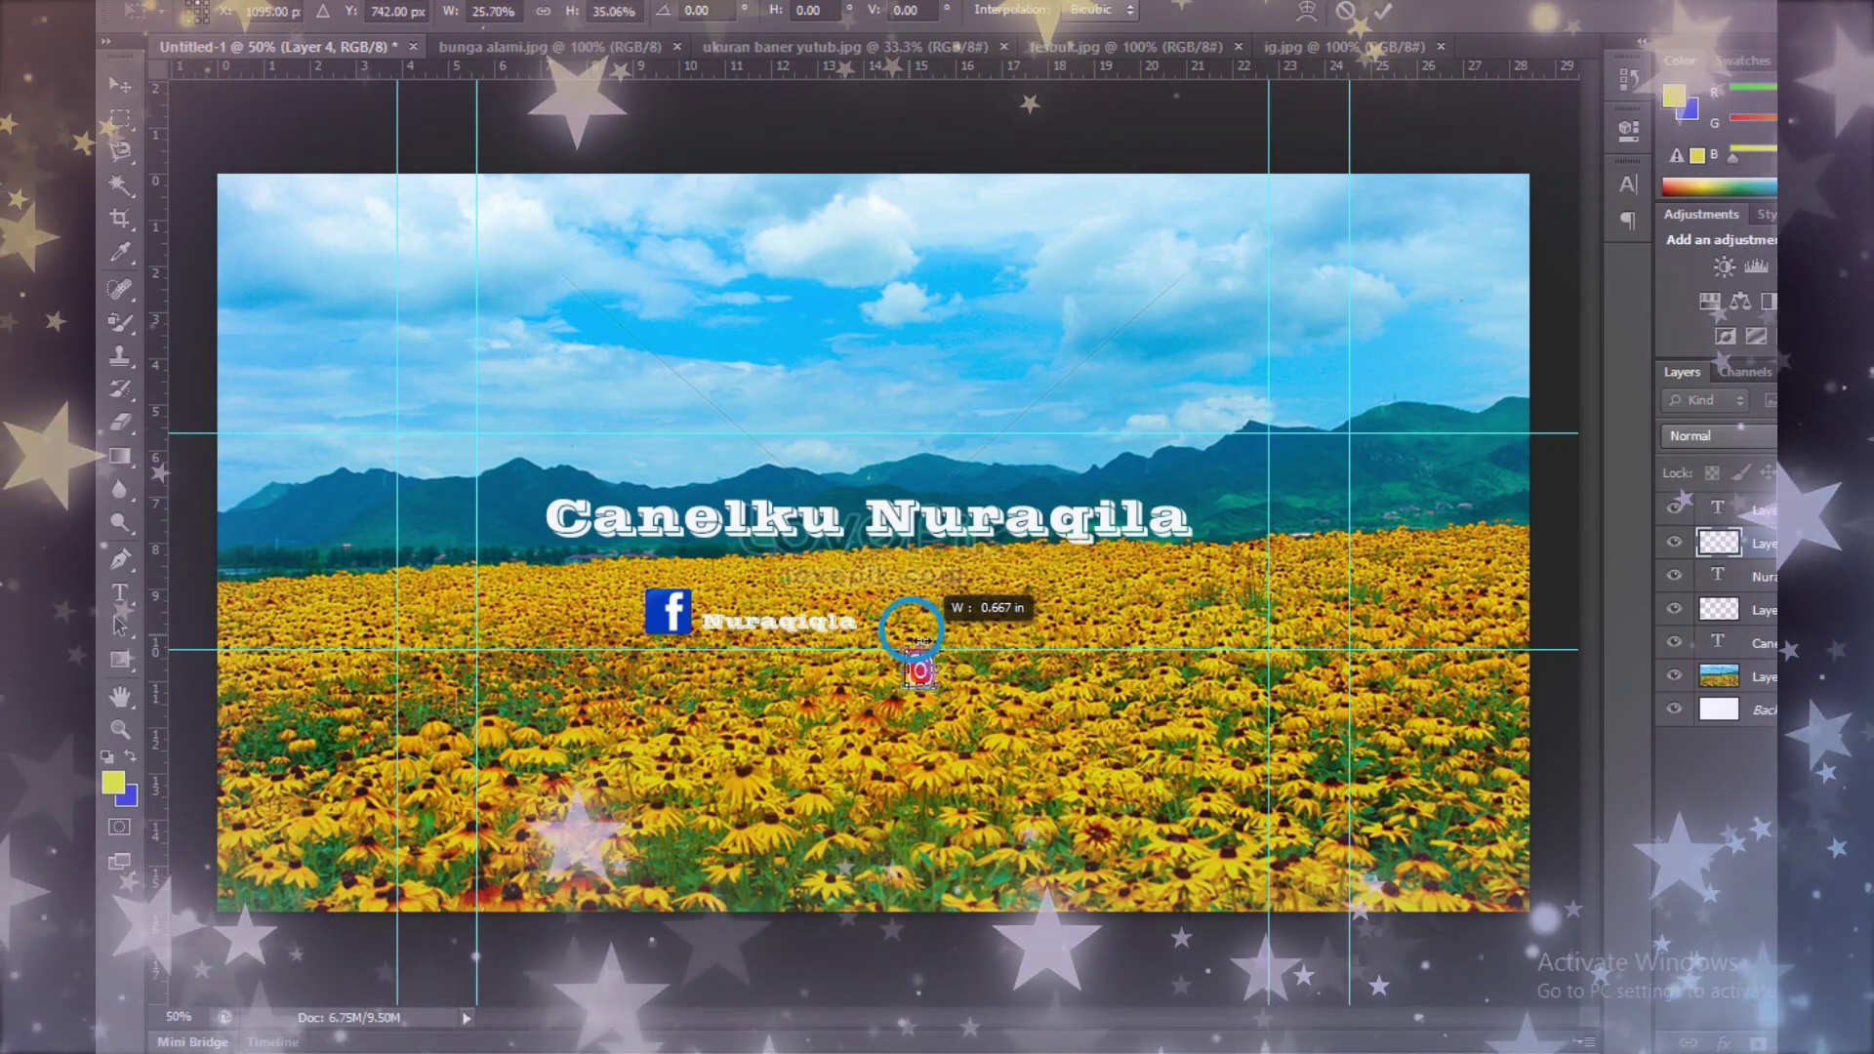
Step: Apply the Instagram icon's shrink, place it beside the Facebook name and enlarge it slightly
click(120, 85)
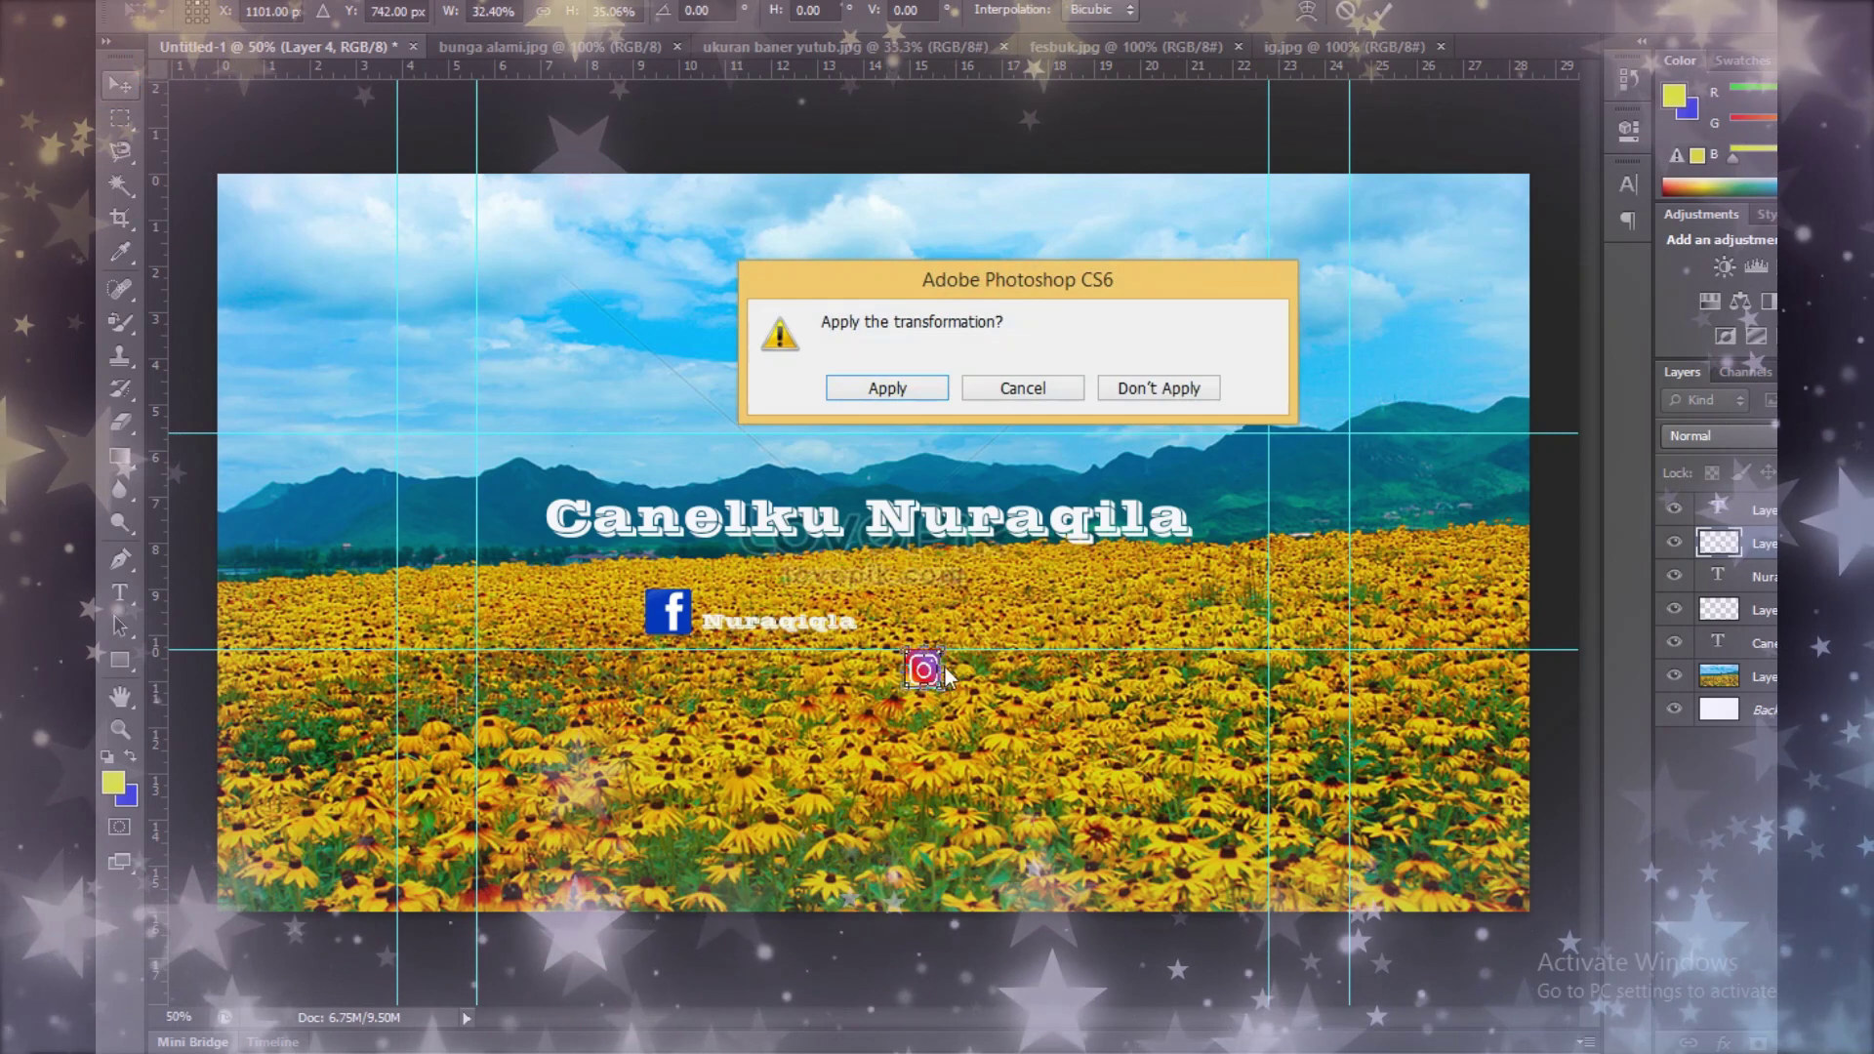
click(904, 391)
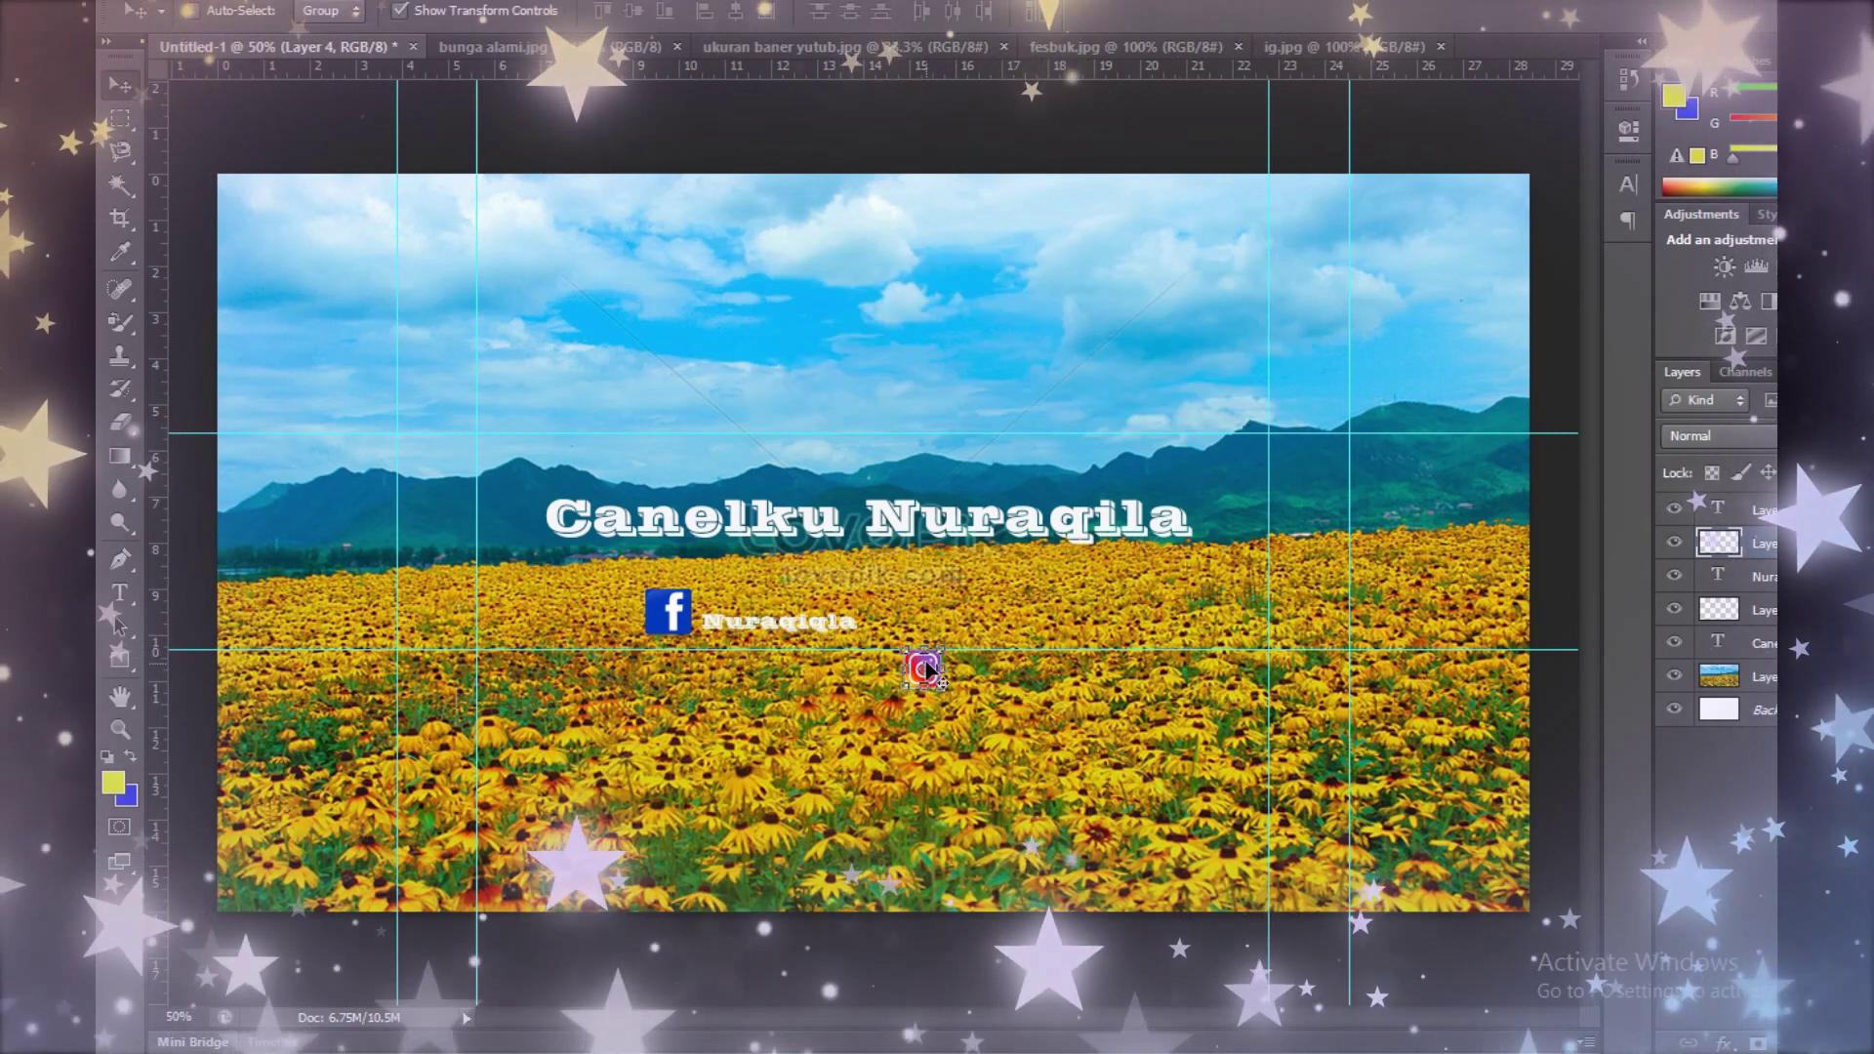
mouse_move(926, 660)
mouse_down()
mouse_move(921, 676)
mouse_move(920, 625)
mouse_up()
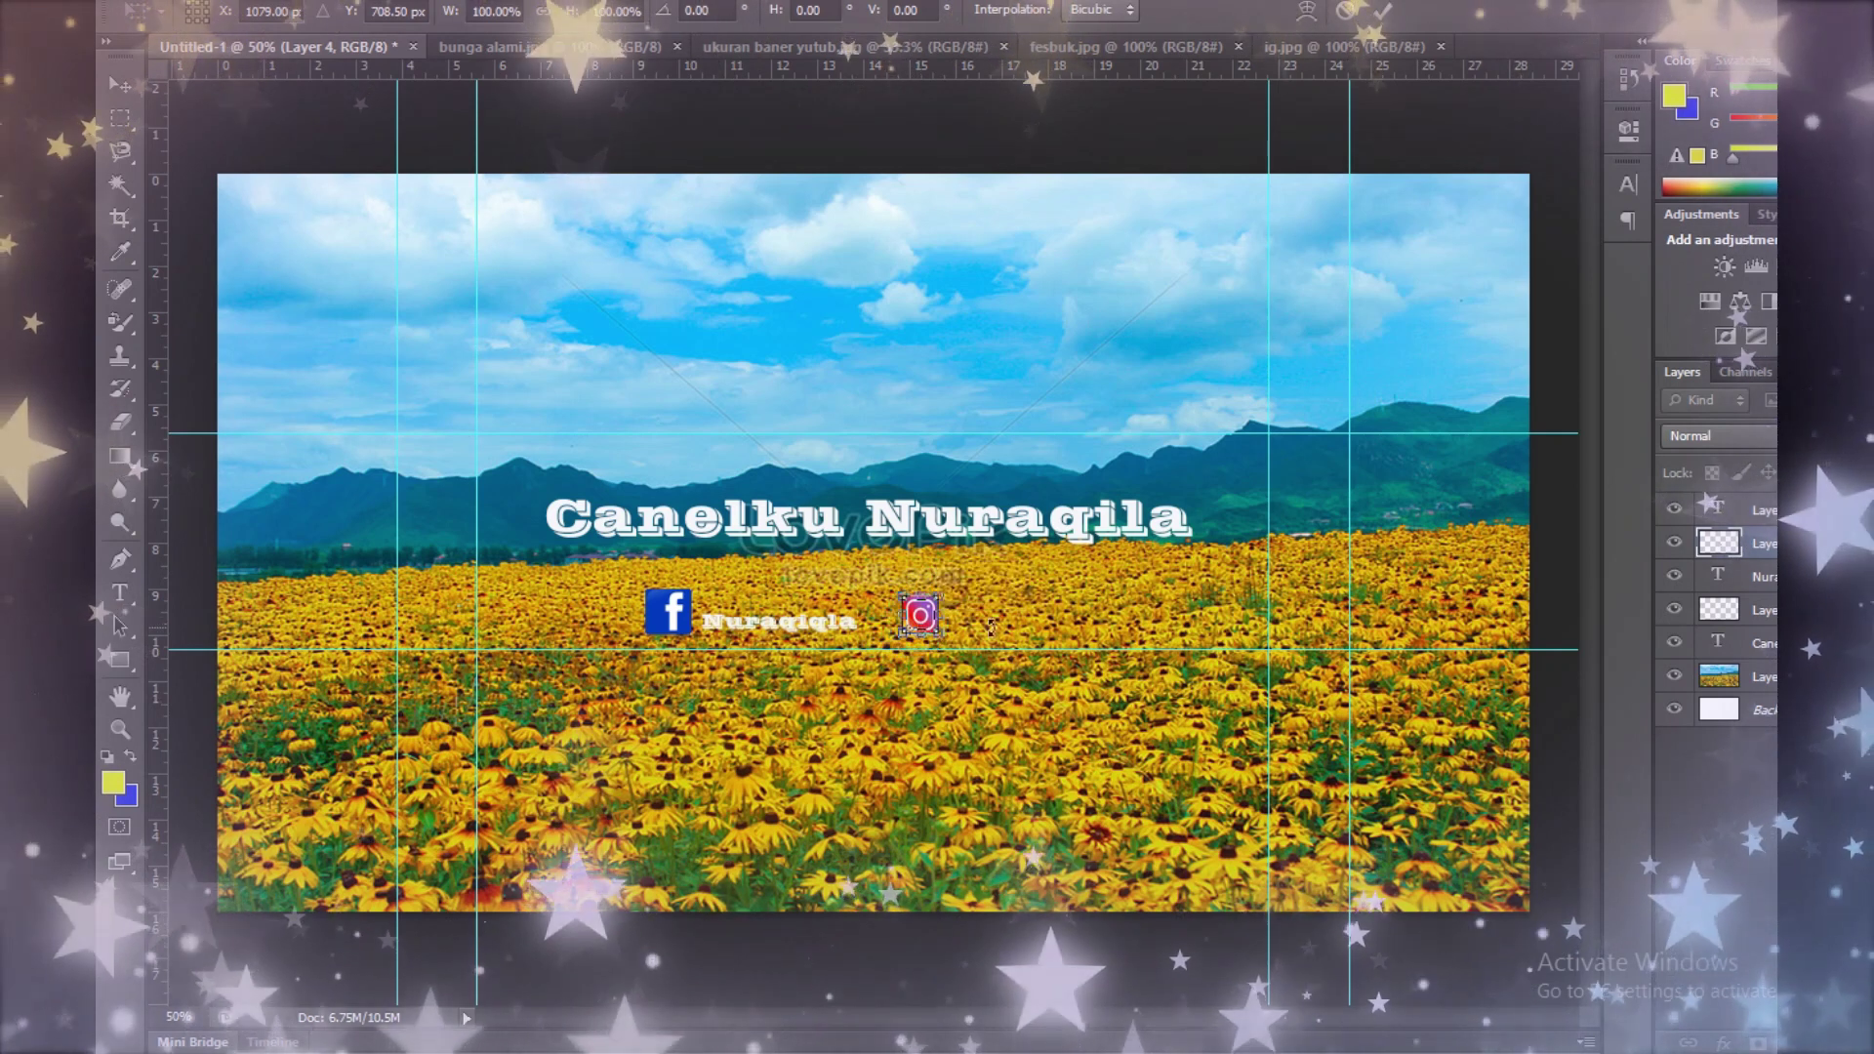
drag(939, 634, 943, 634)
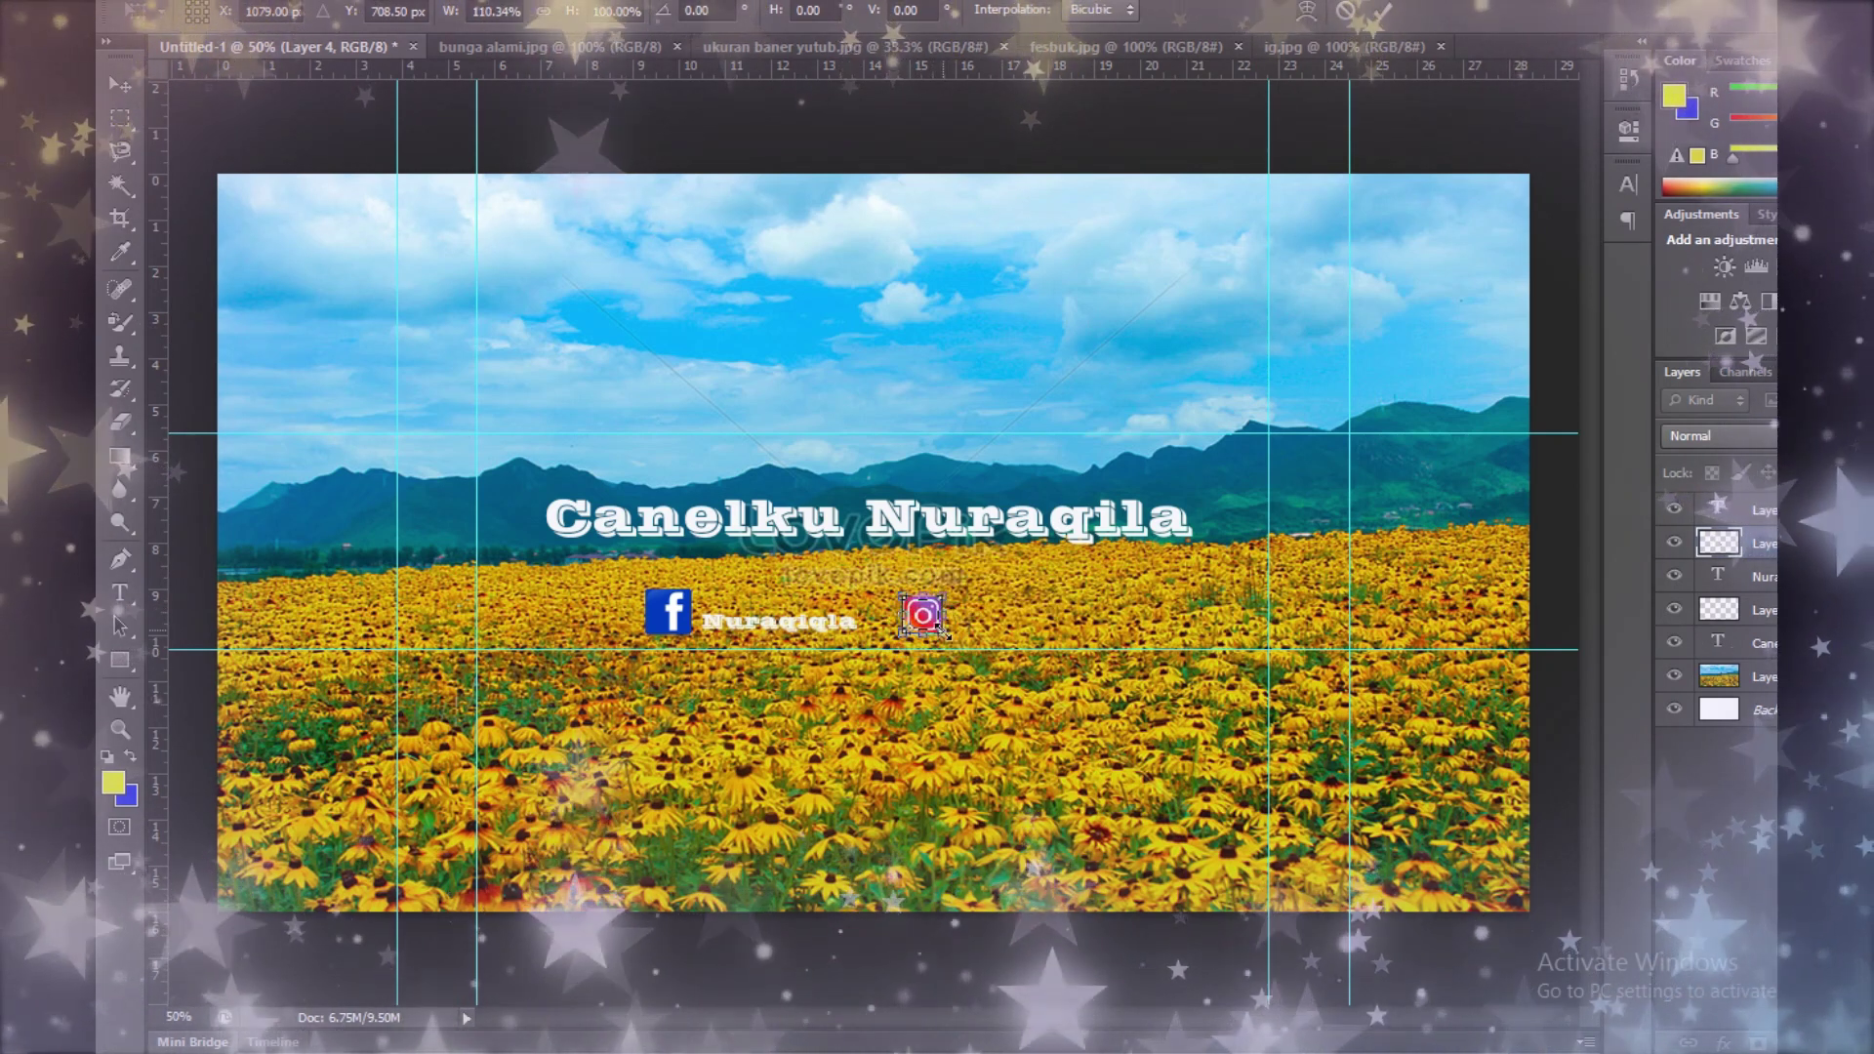
key(Return)
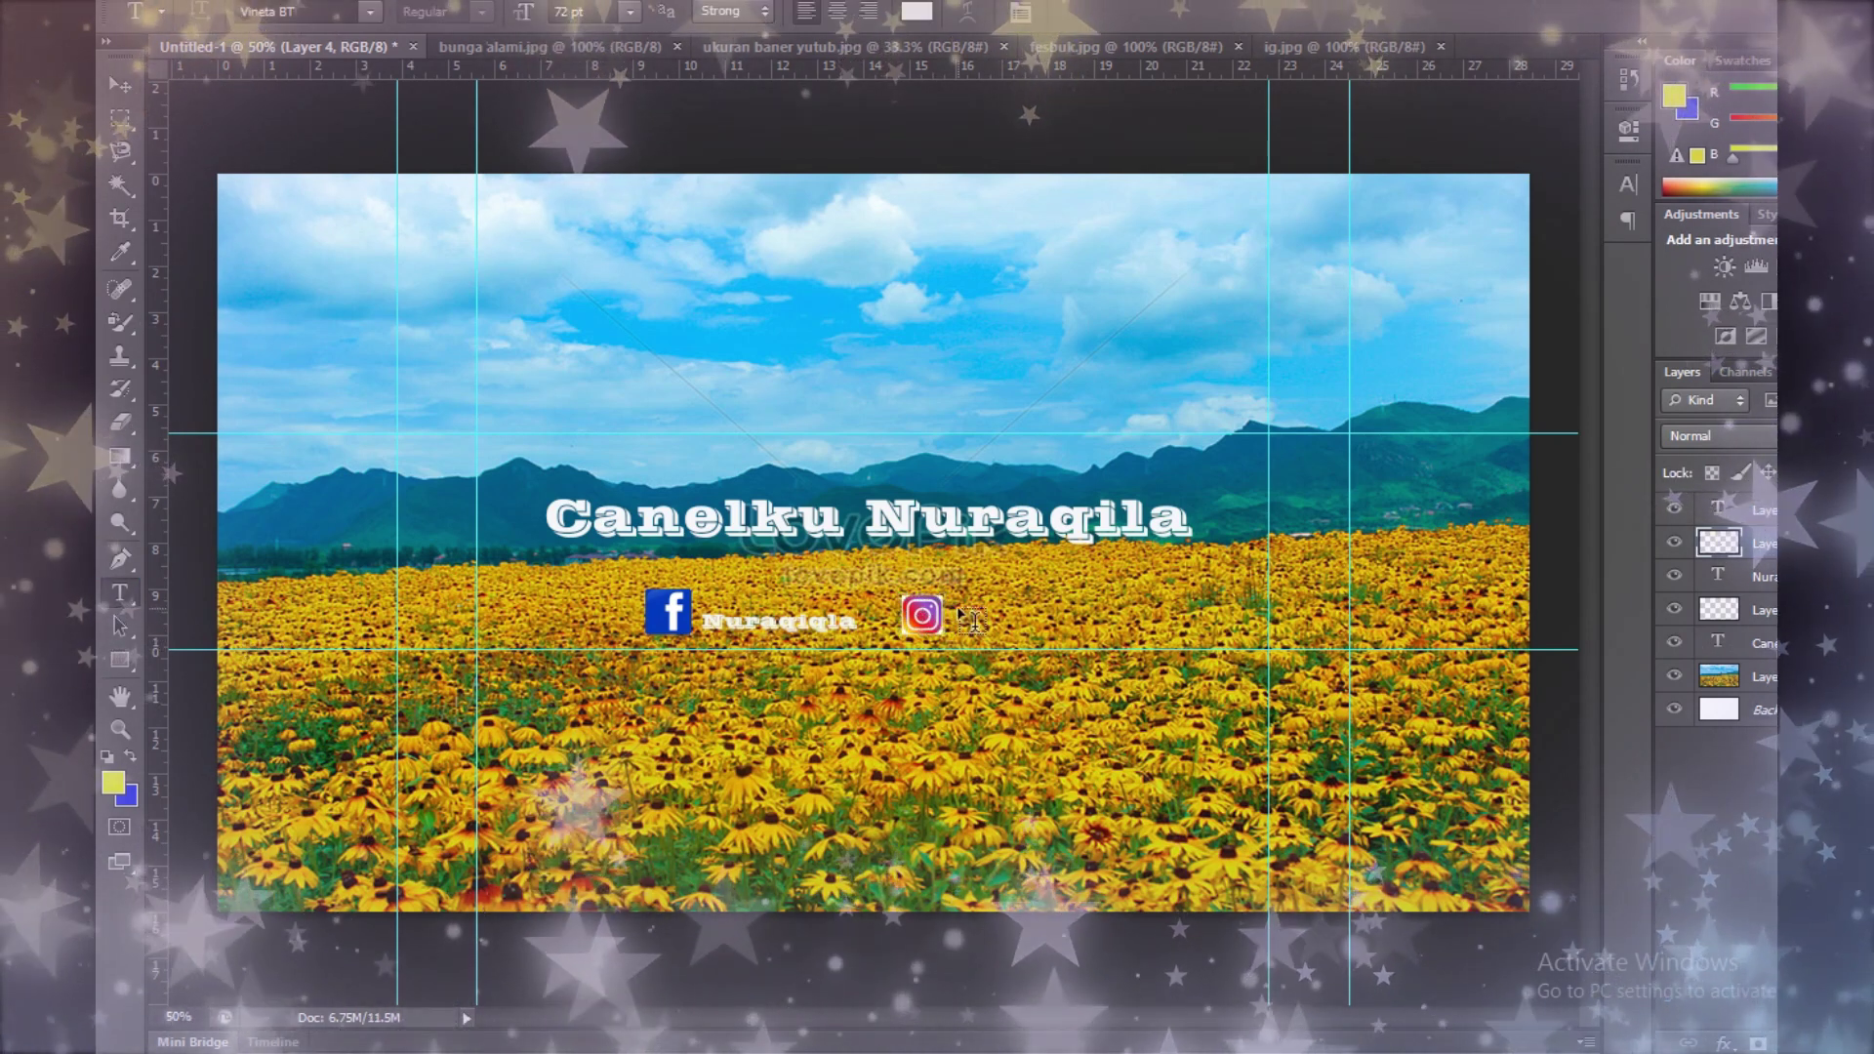
Step: Add the Instagram name beside its icon, scaled down and nudged to align with the Facebook name
click(954, 602)
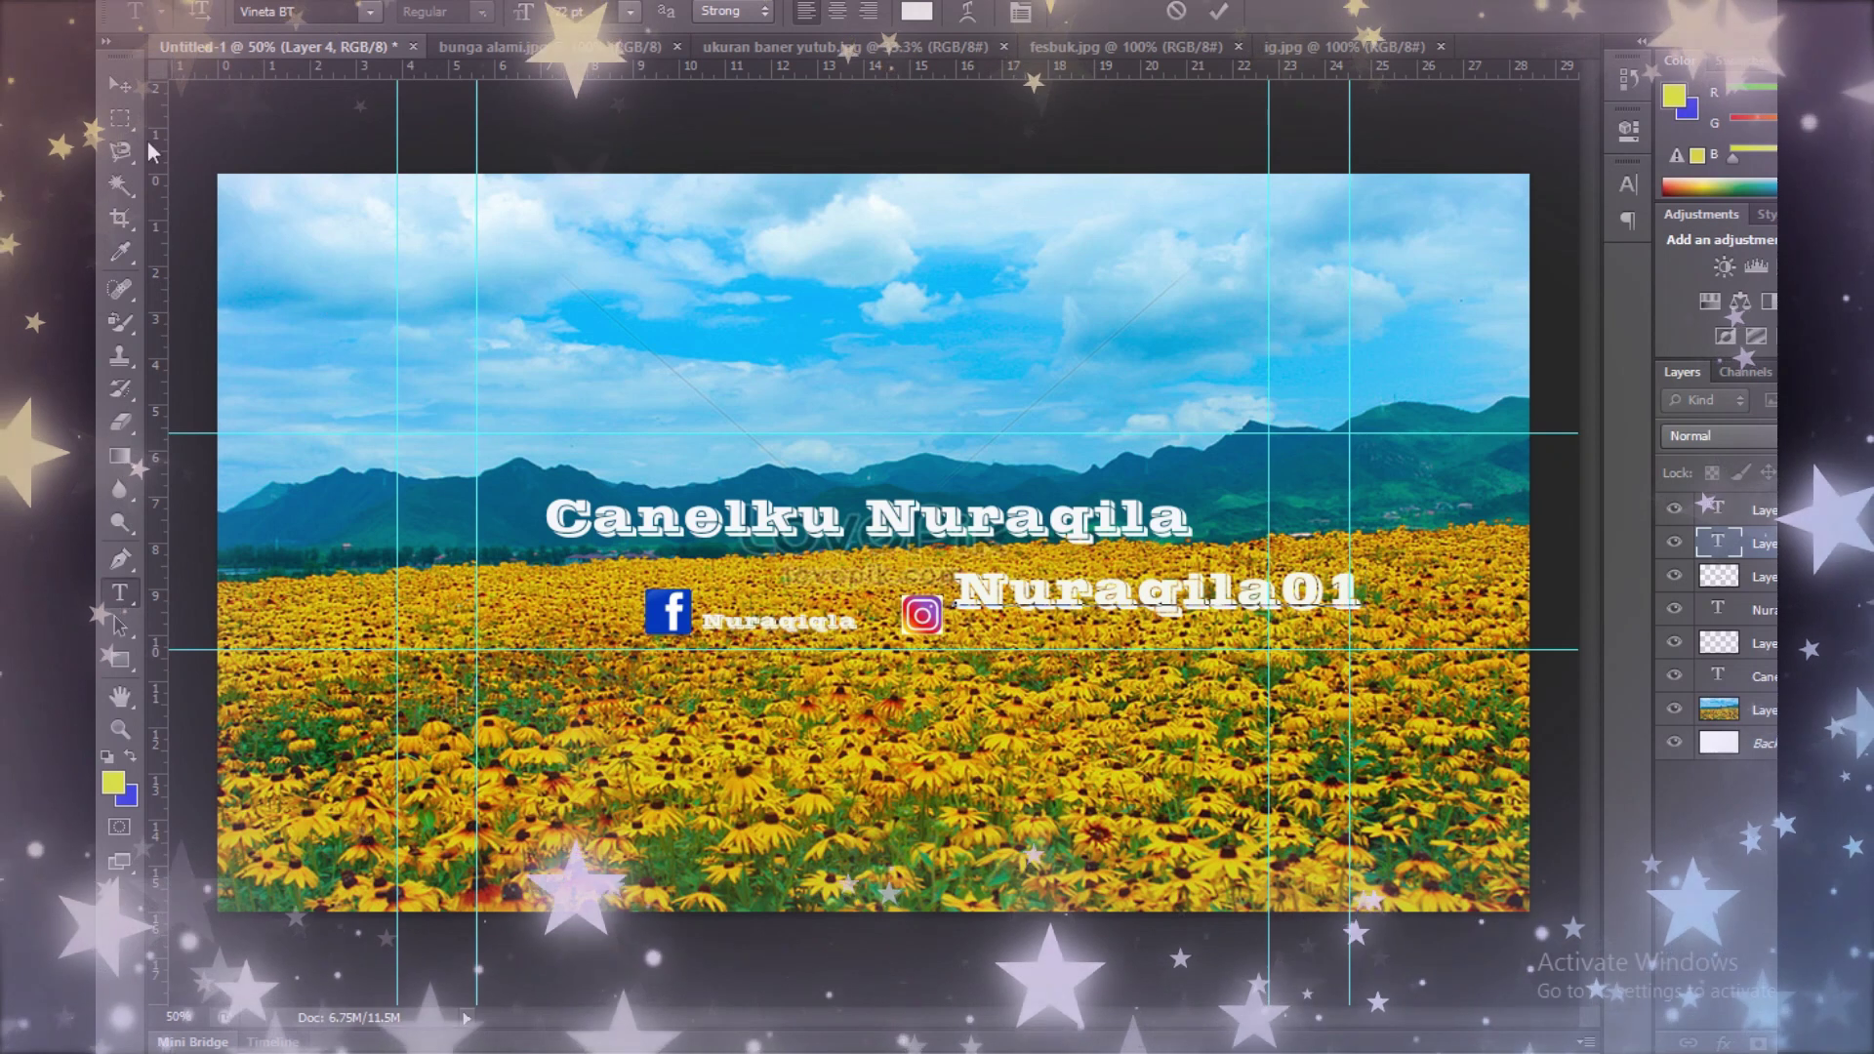
click(122, 88)
mouse_move(1357, 574)
mouse_down()
mouse_move(1155, 617)
mouse_move(1107, 607)
mouse_move(1086, 630)
mouse_up()
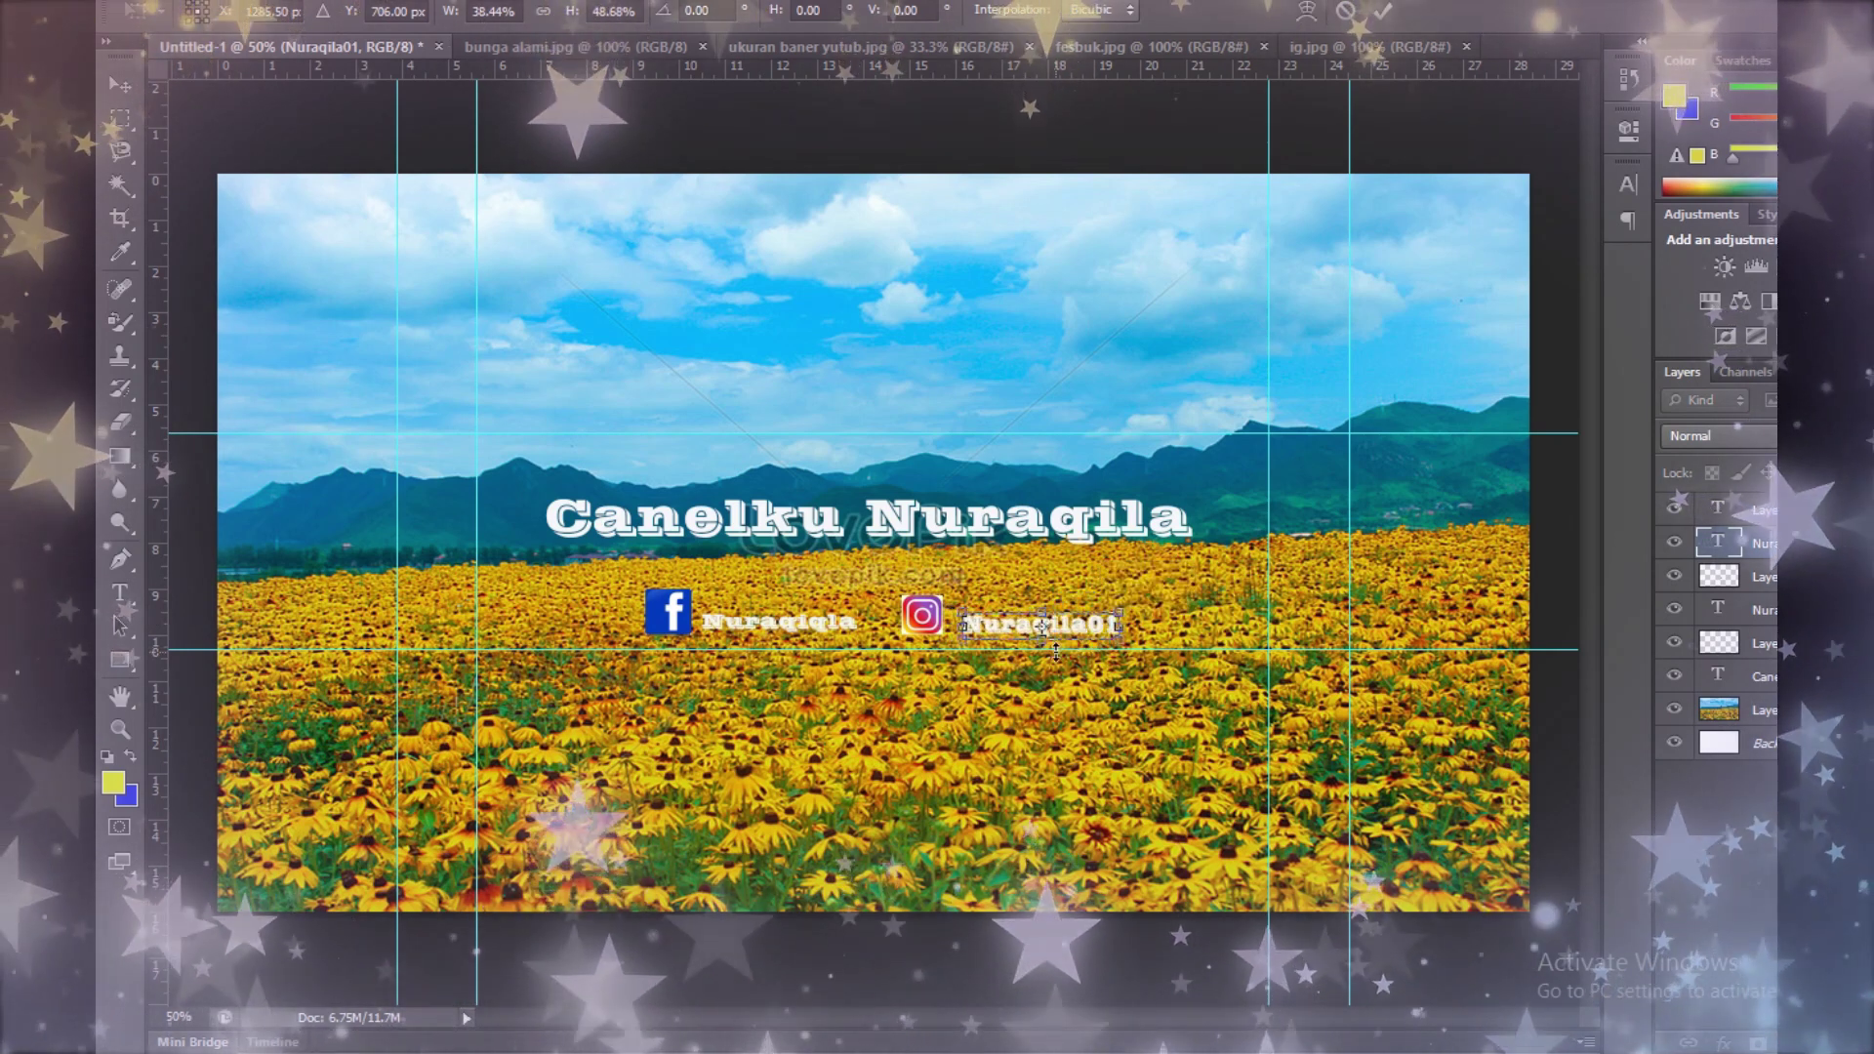
key(Left)
key(Left)
key(Left)
key(Up)
key(Up)
key(Up)
key(Left)
key(Left)
key(Left)
key(Up)
key(Up)
key(Up)
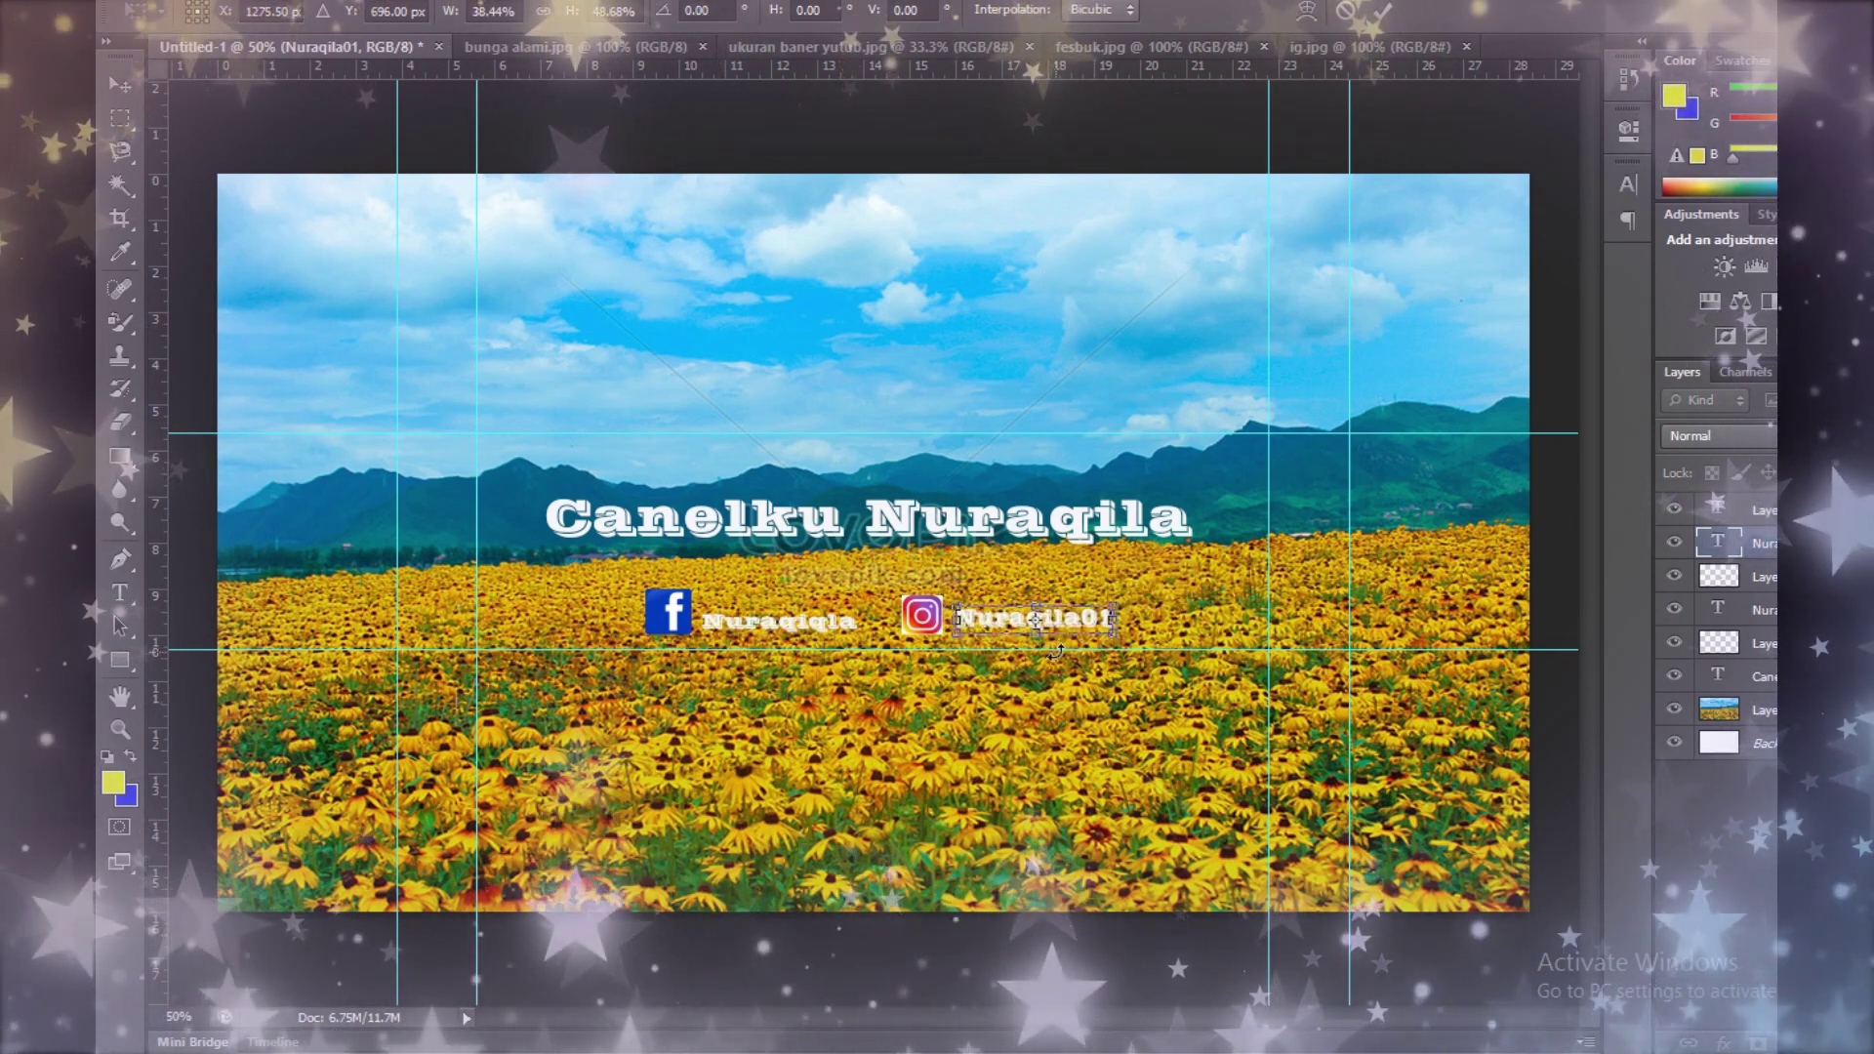
key(Return)
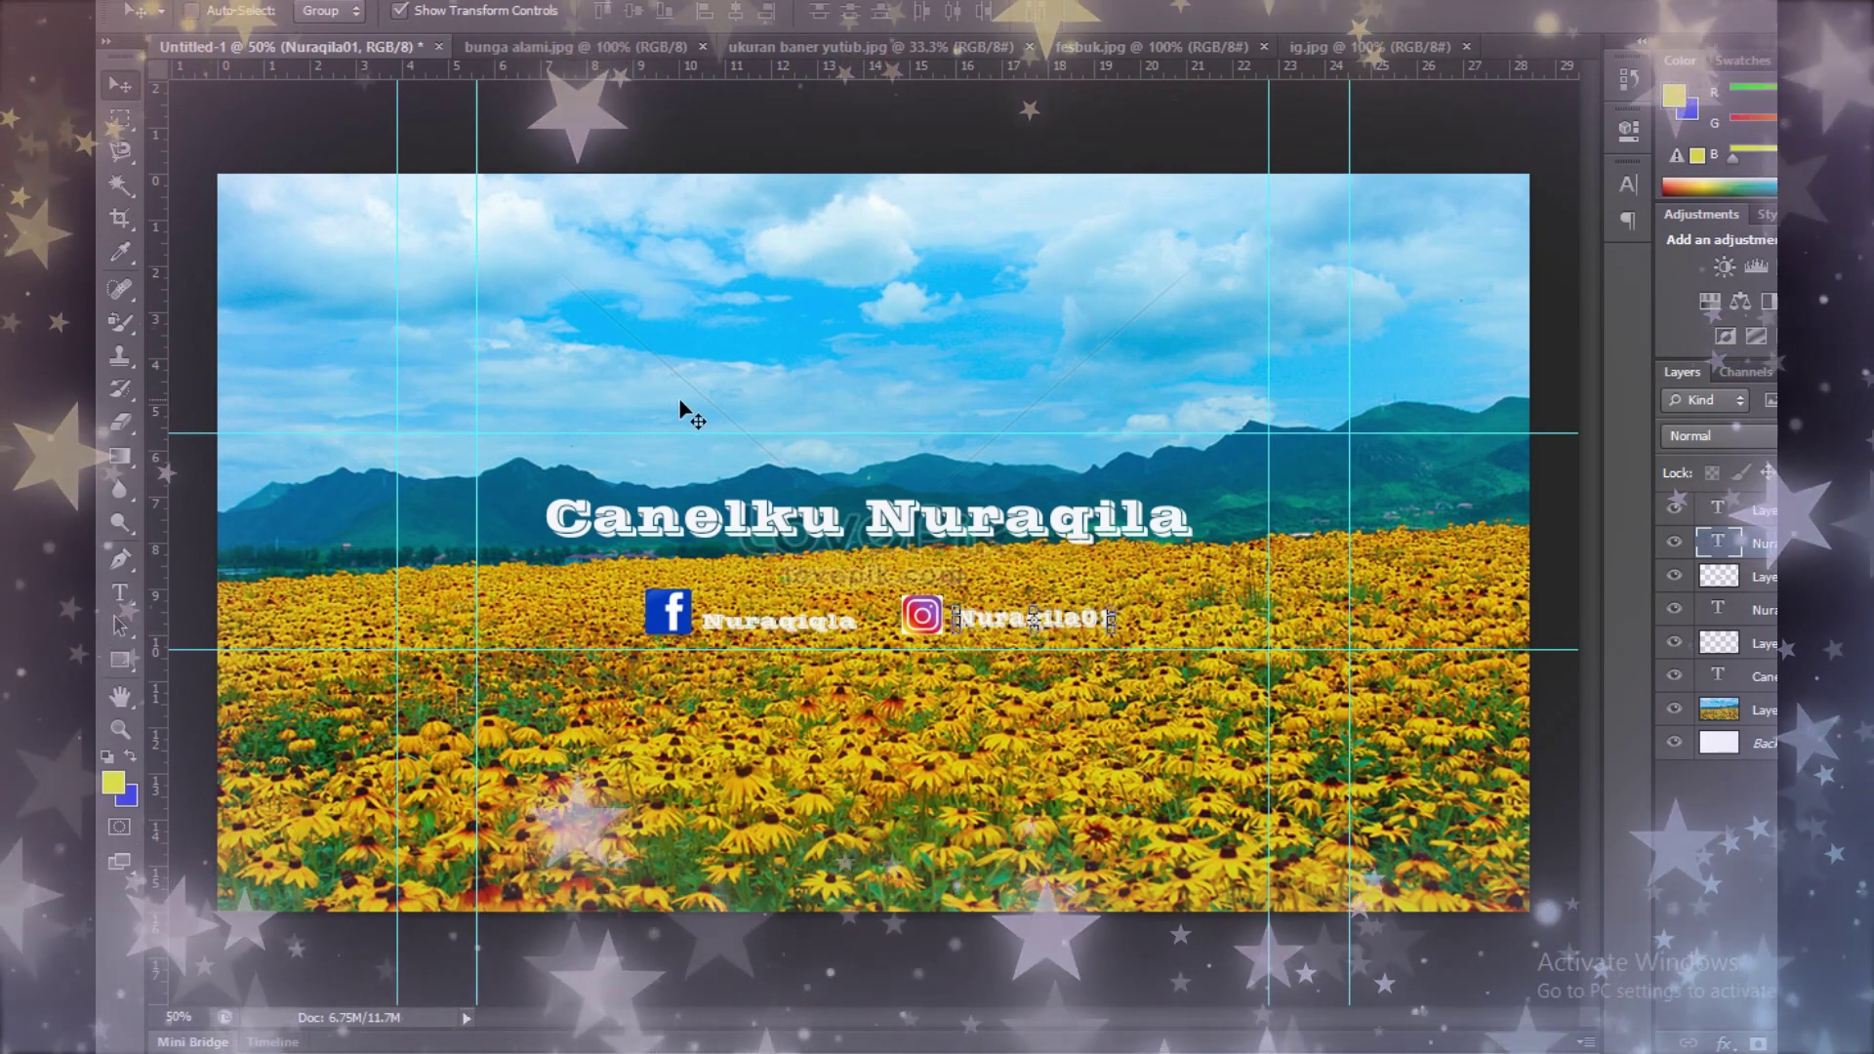
Step: Set up a Save for Web GIF export at 2048 px width (2048 × 1152)
click(161, 0)
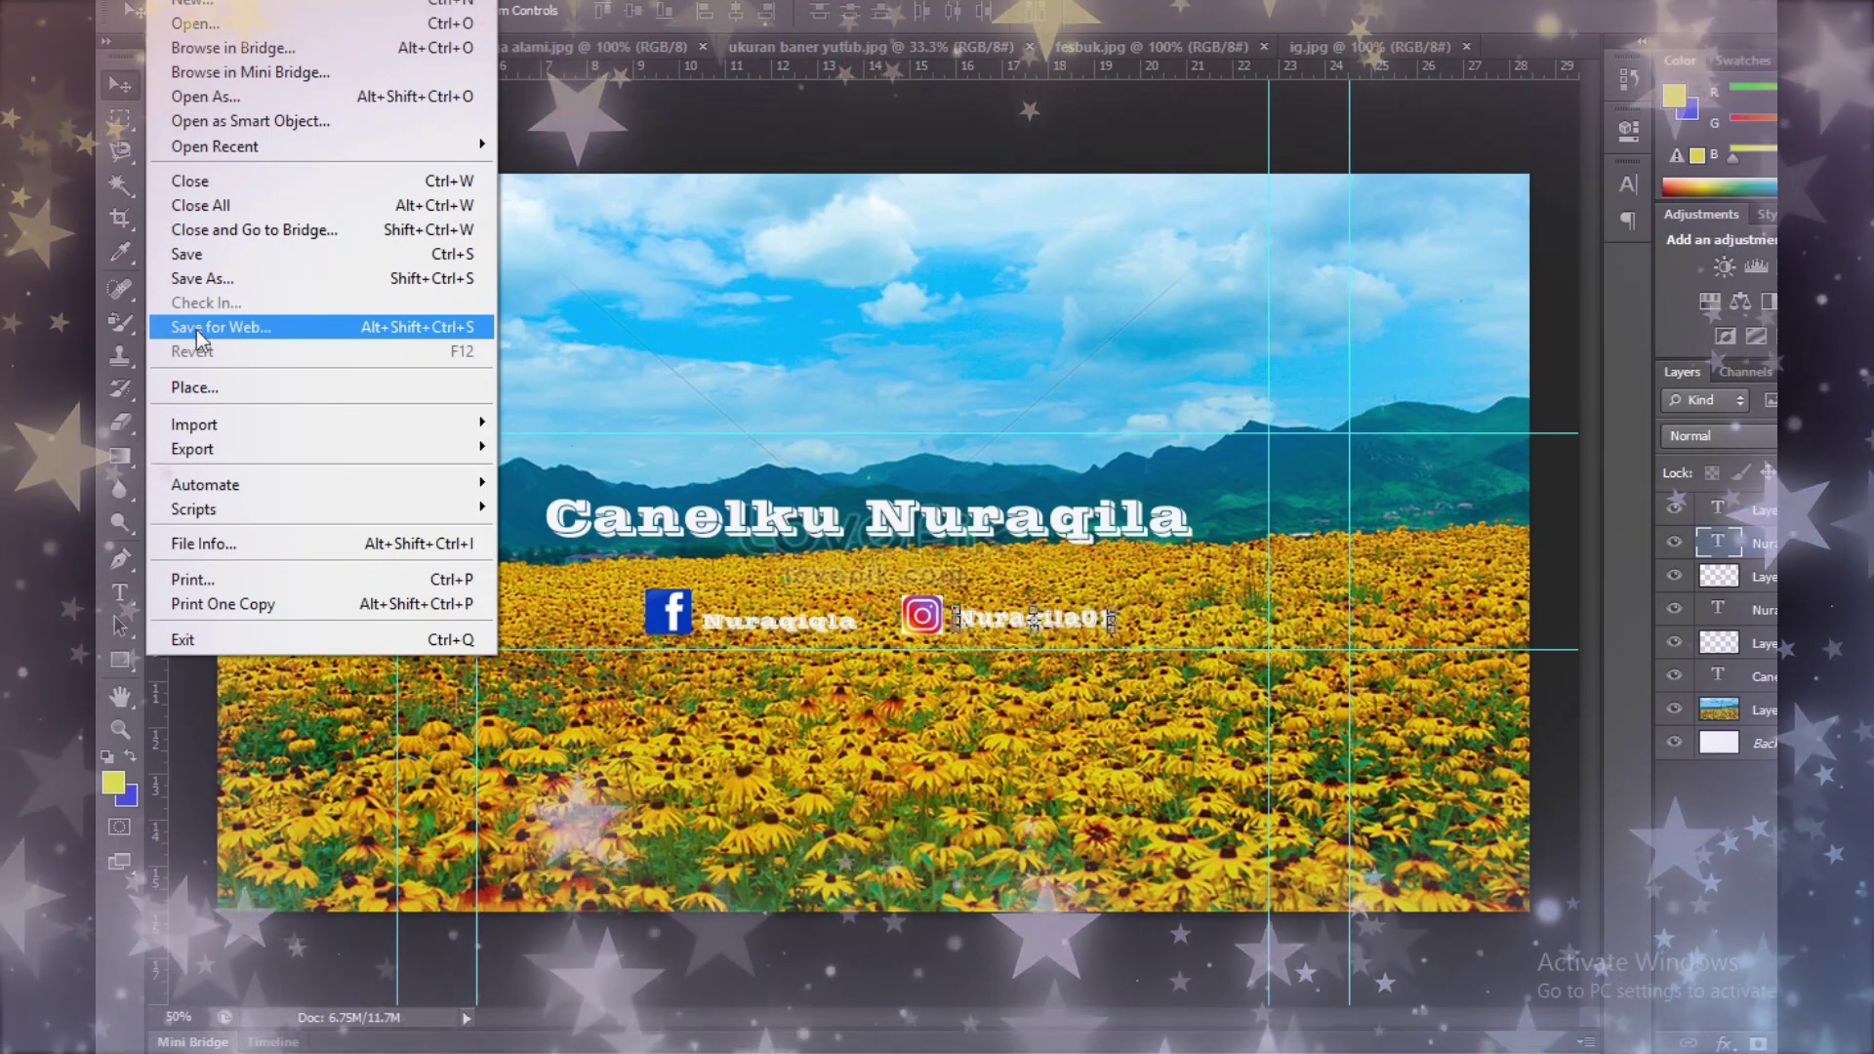
click(196, 330)
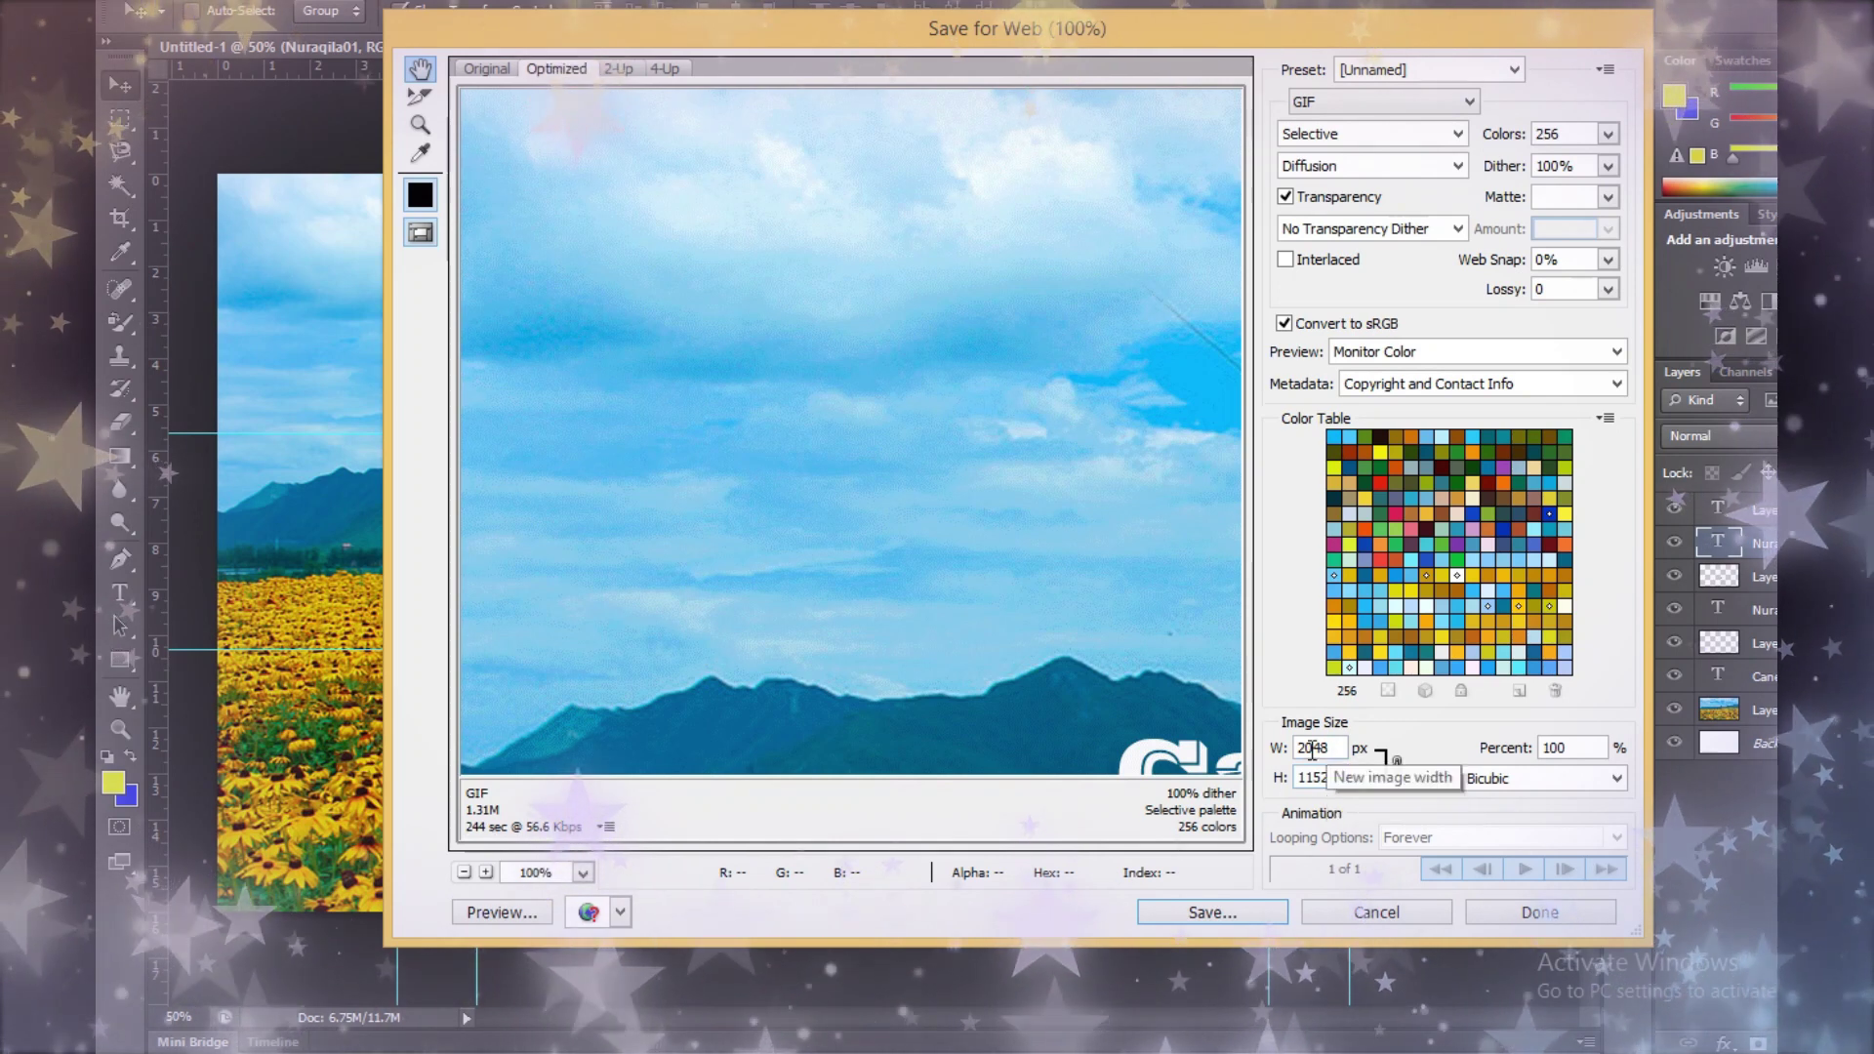
double_click(1320, 748)
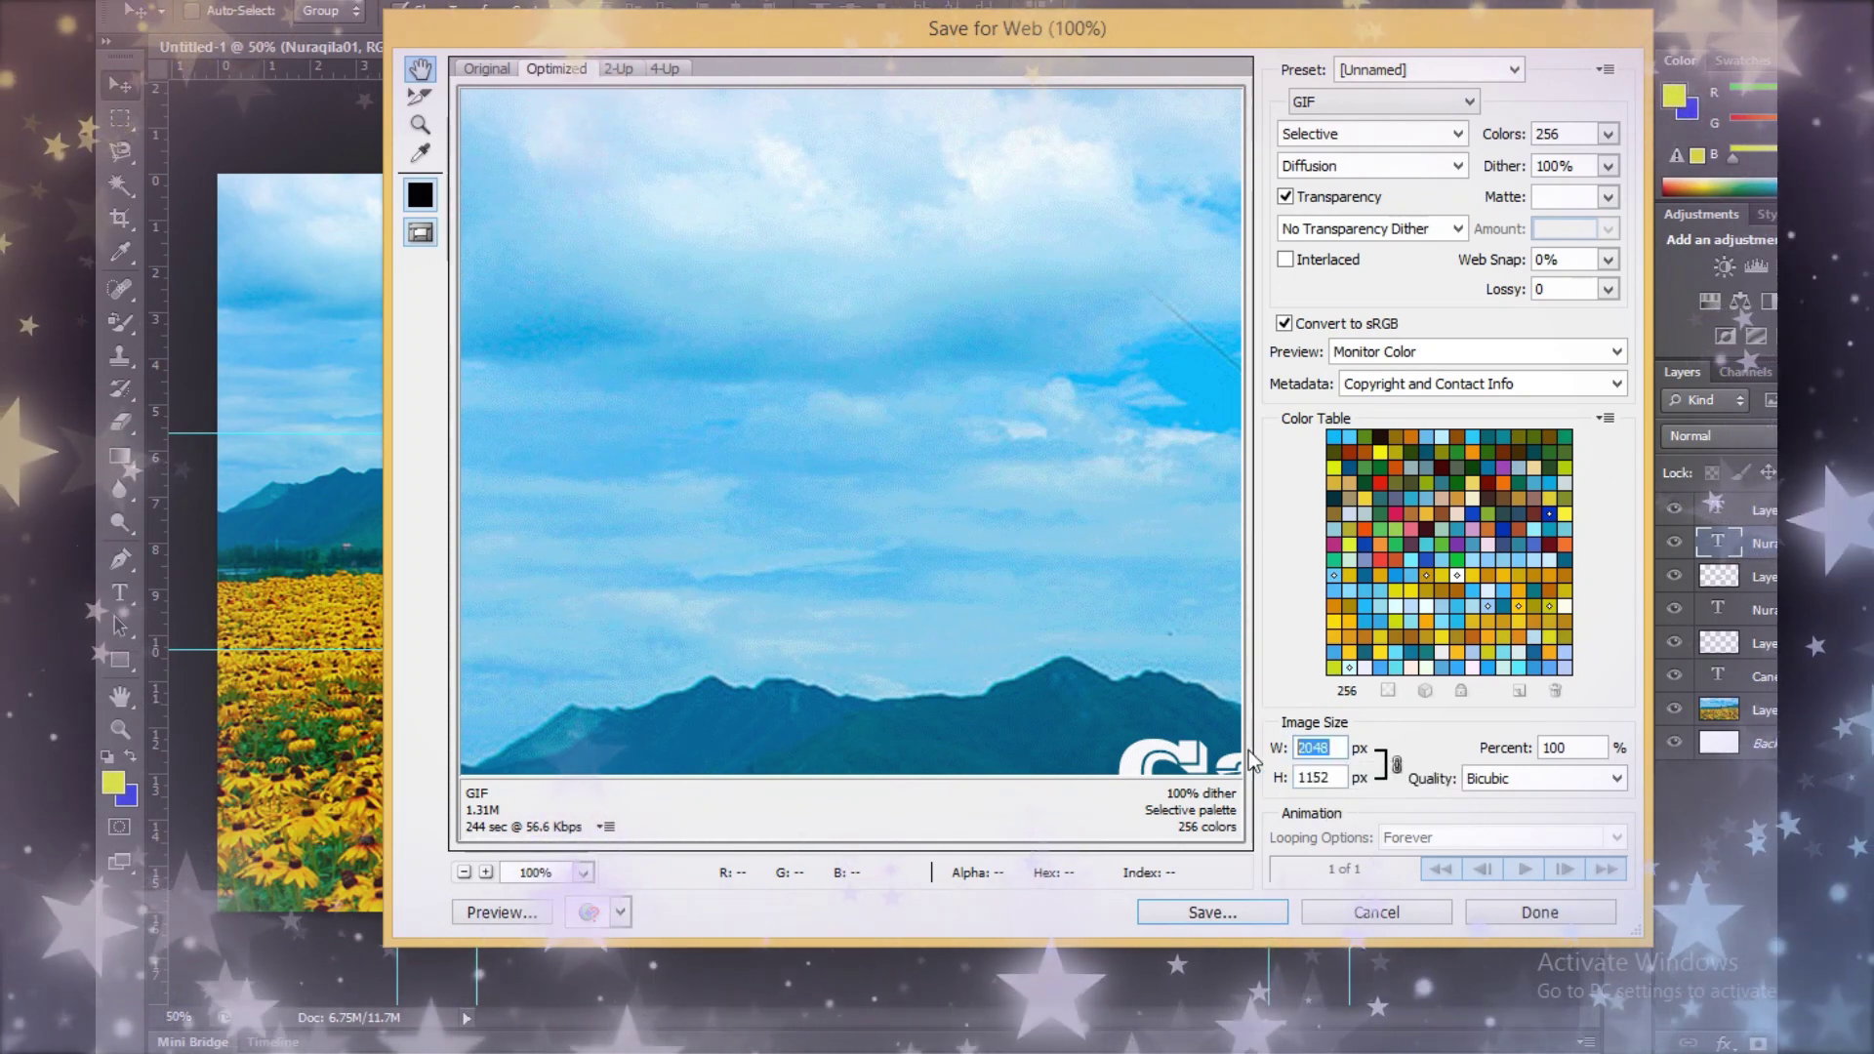
text(20)
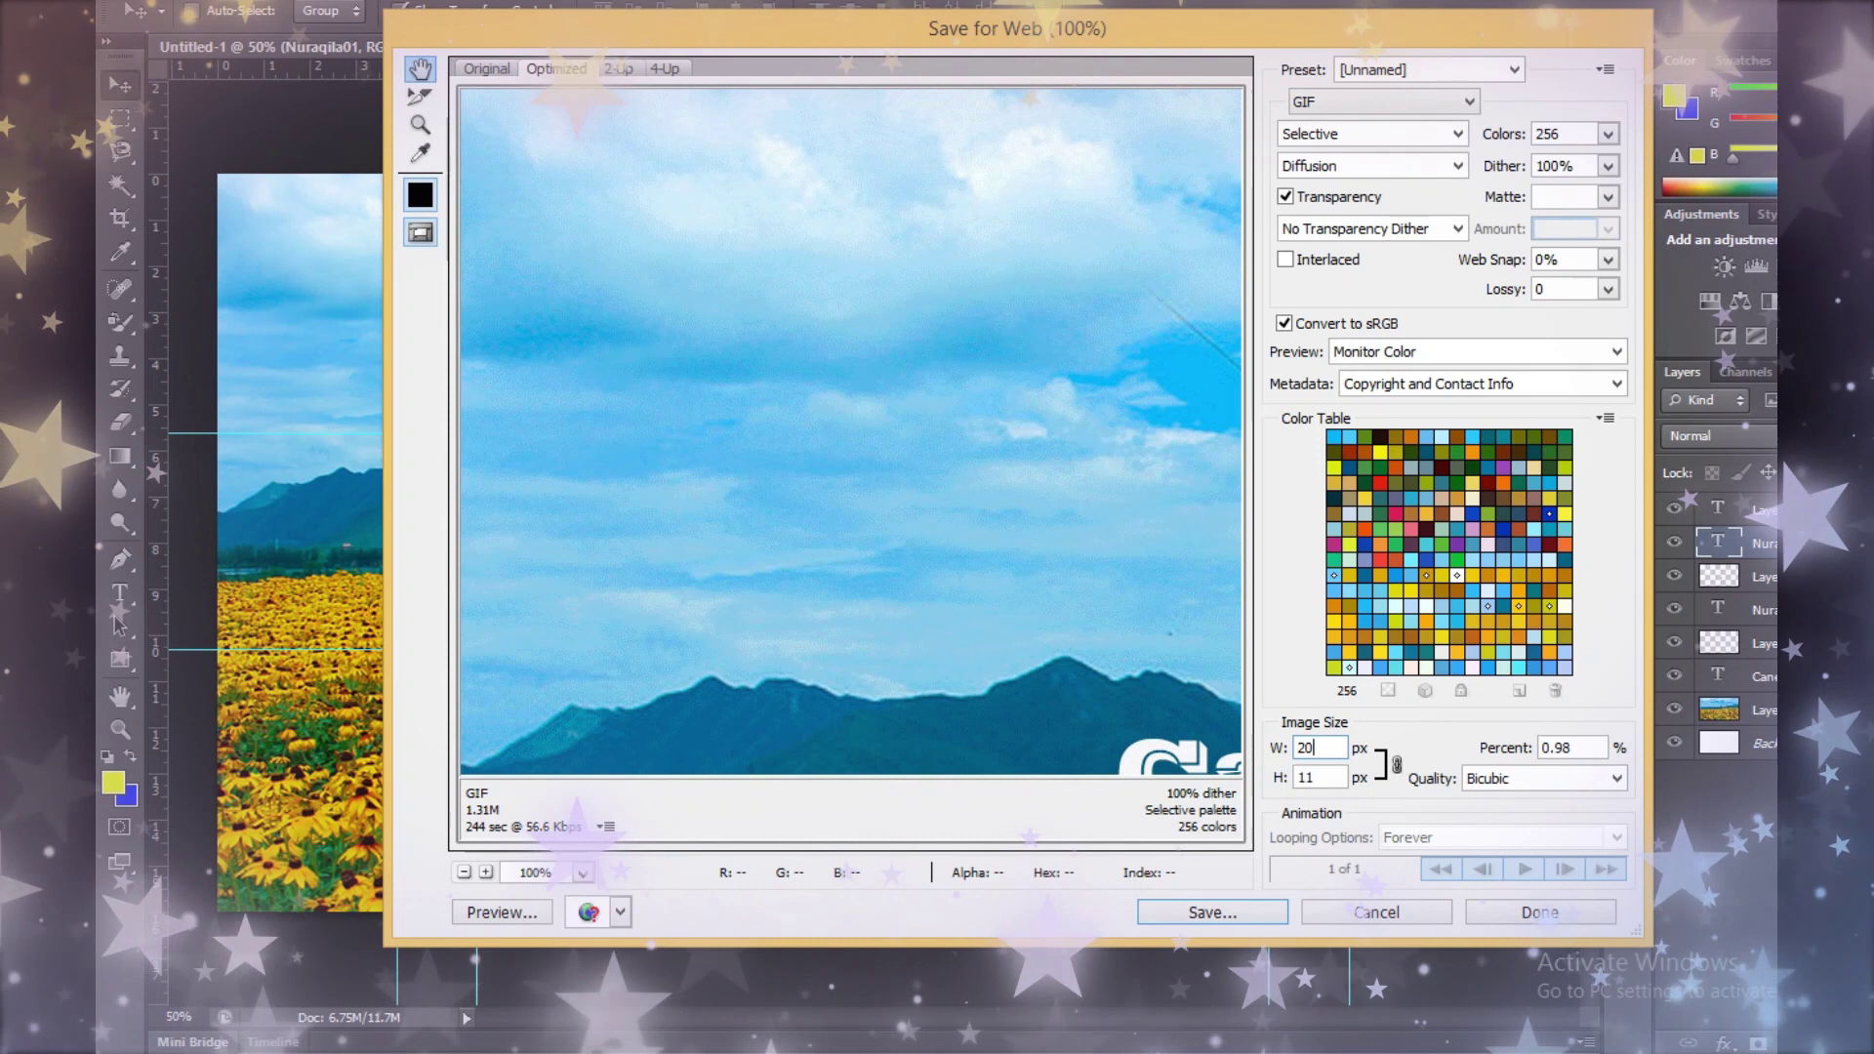
text(48)
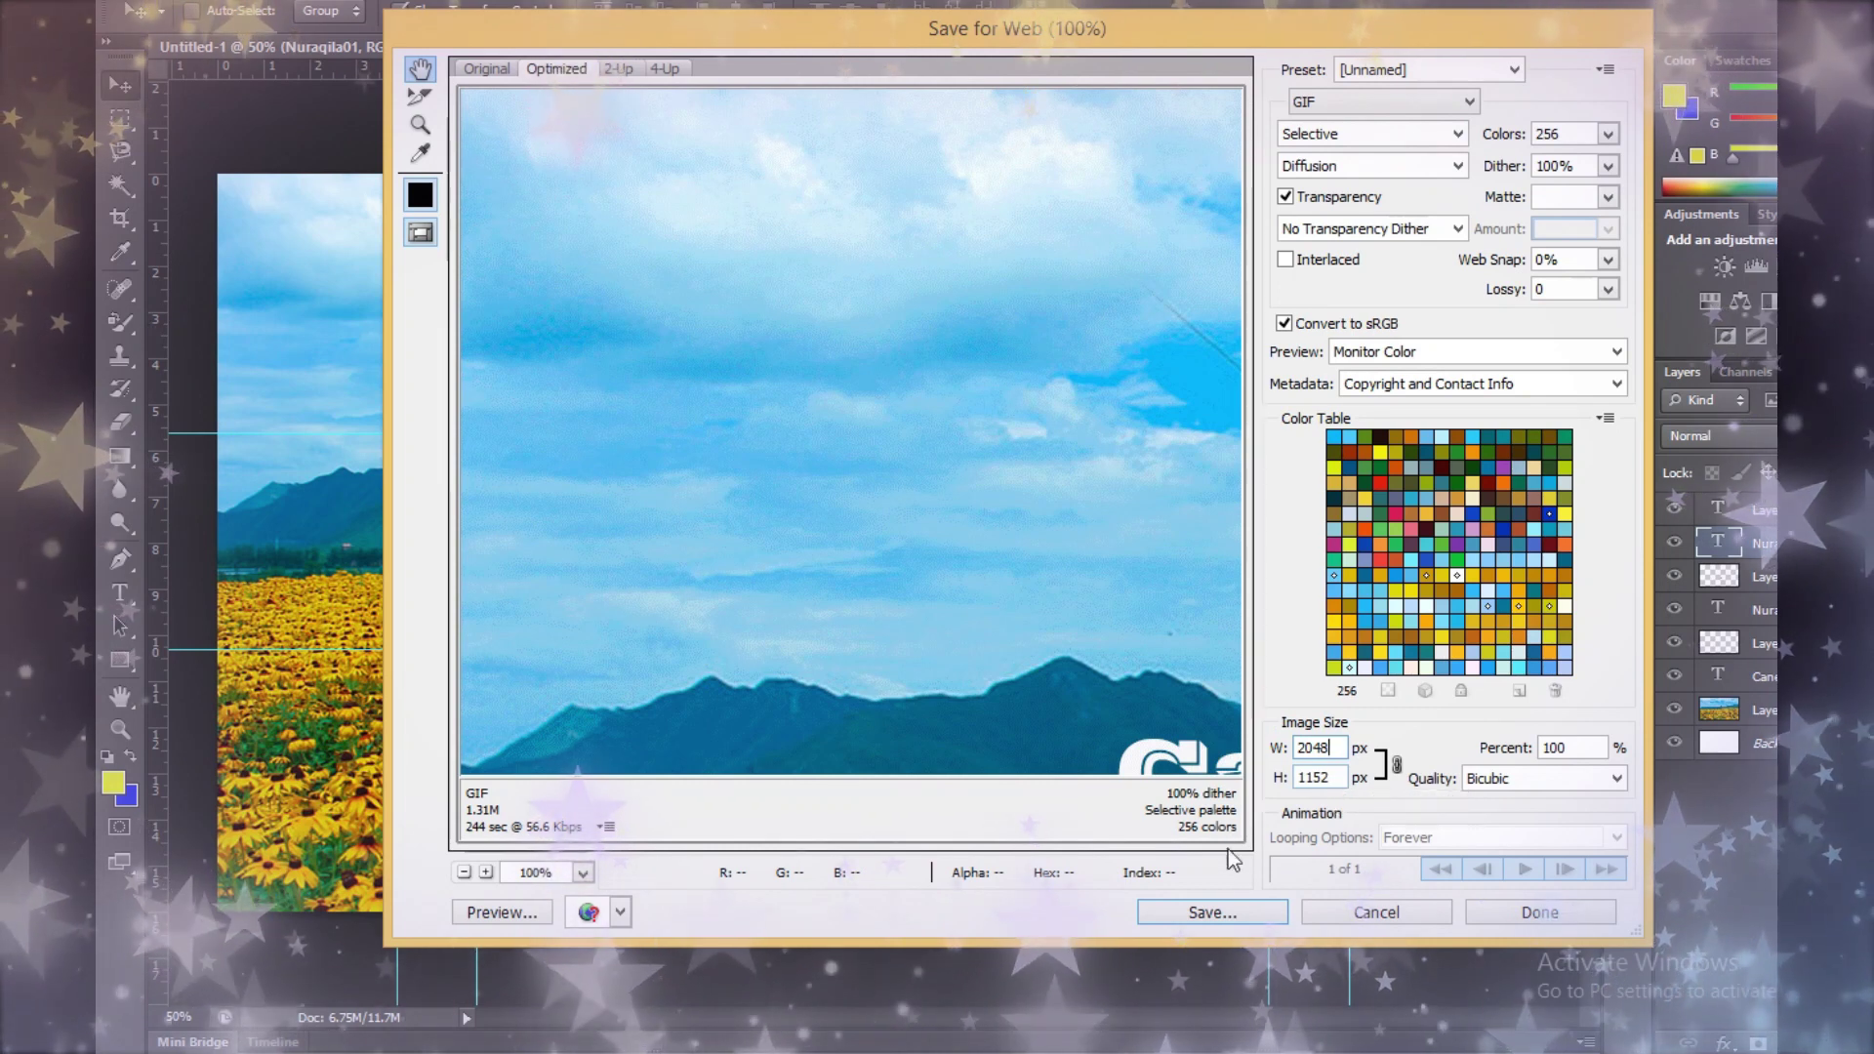
click(1199, 918)
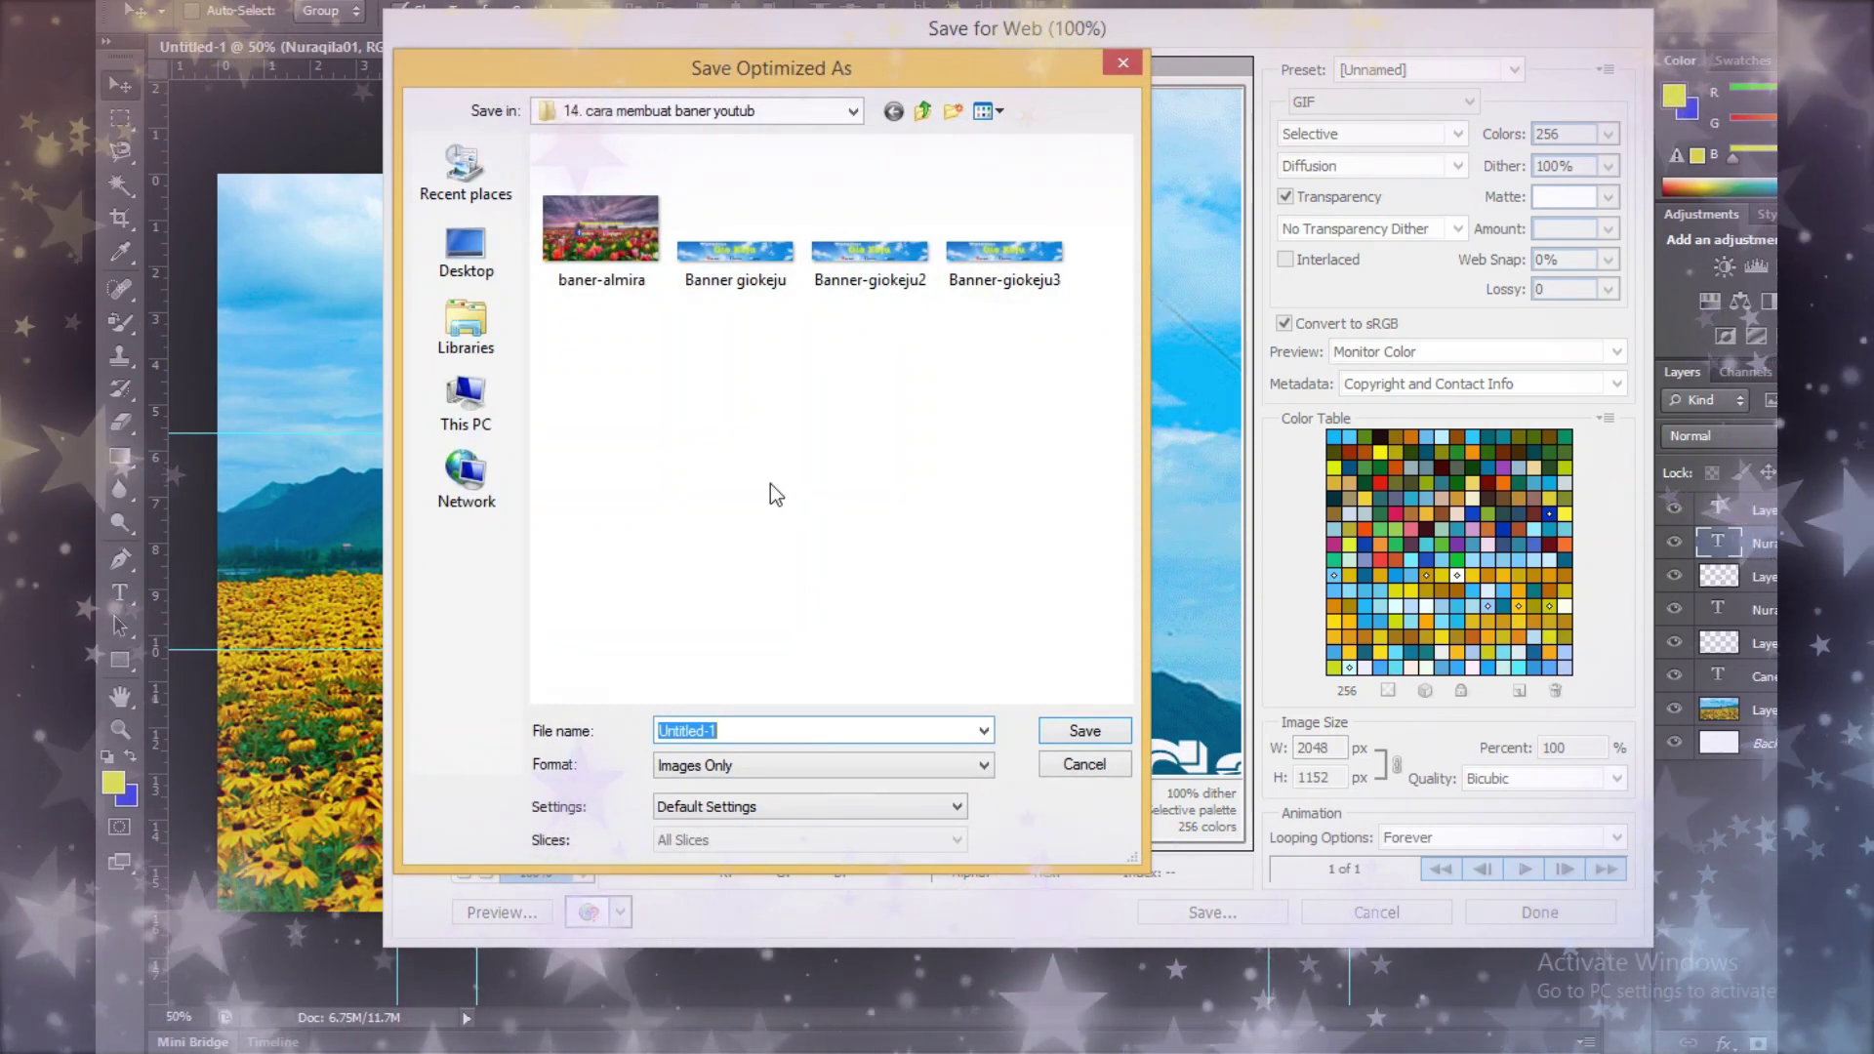
Step: Save the optimized banner to the Desktop as 'baner yutub'
click(454, 273)
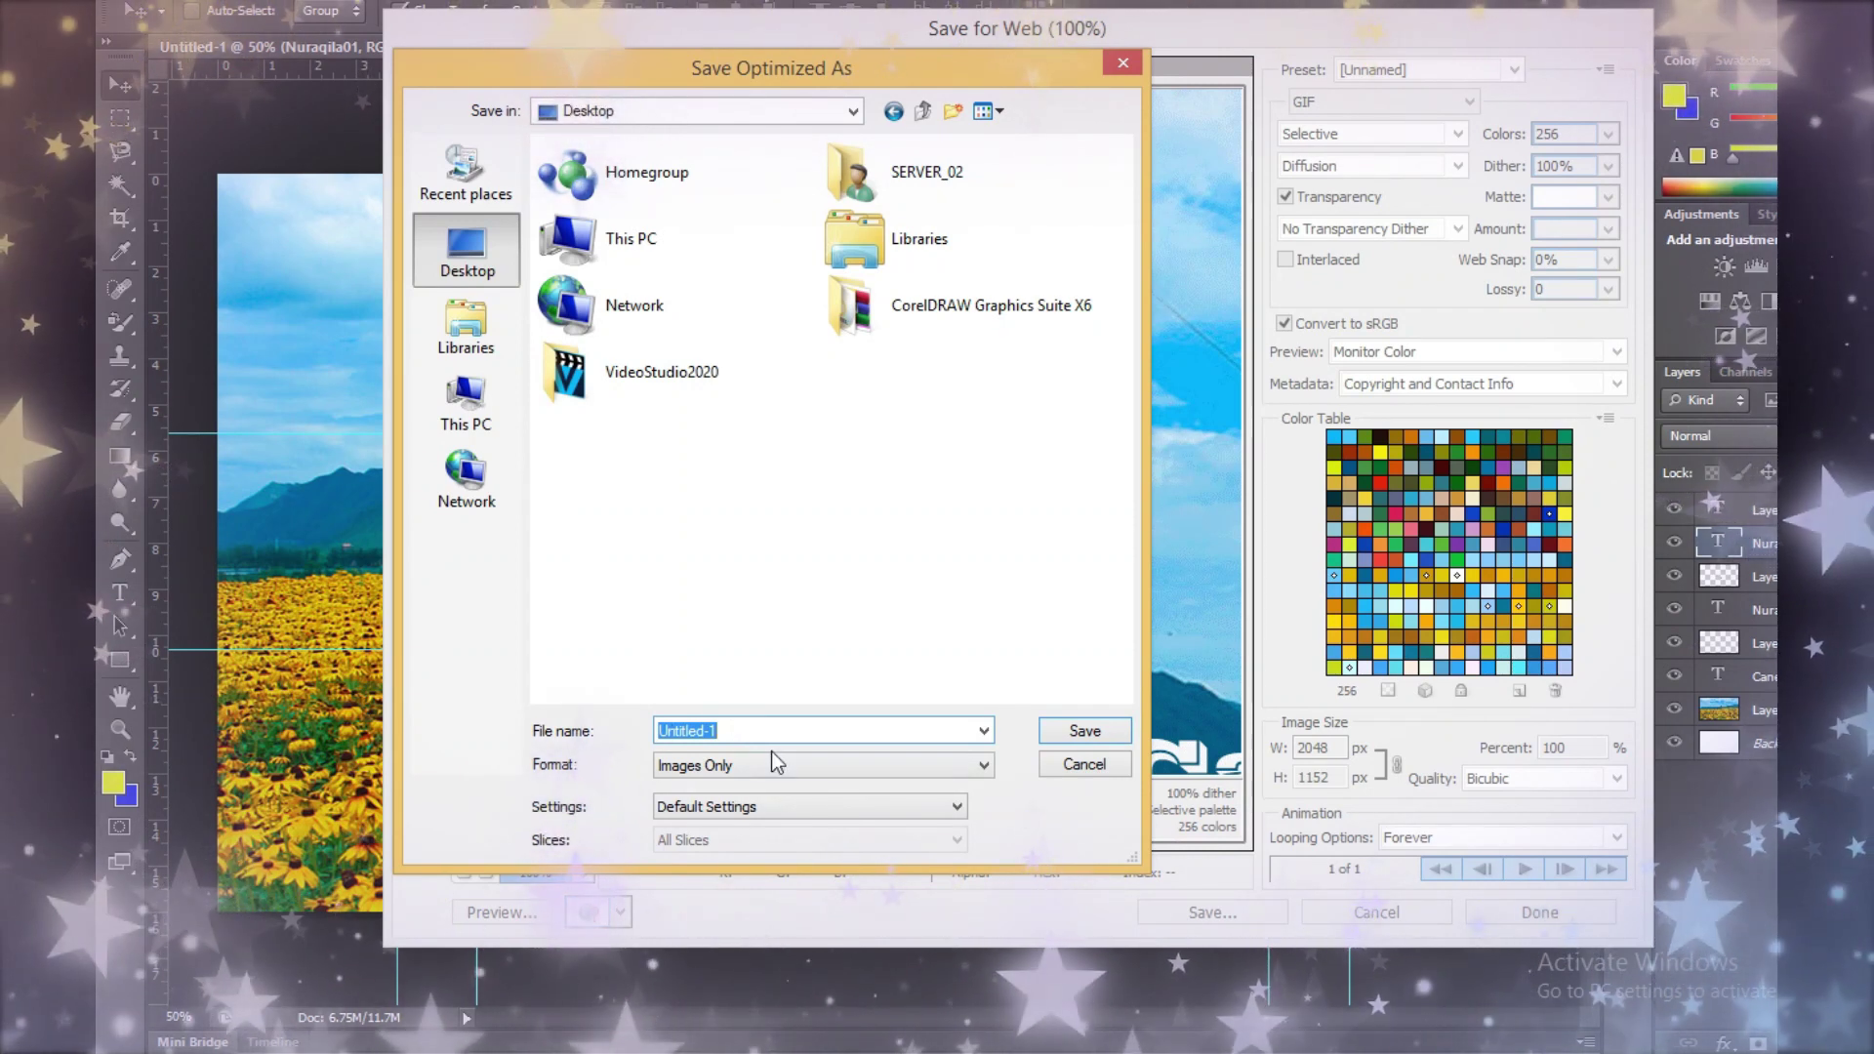
text(baner yutub)
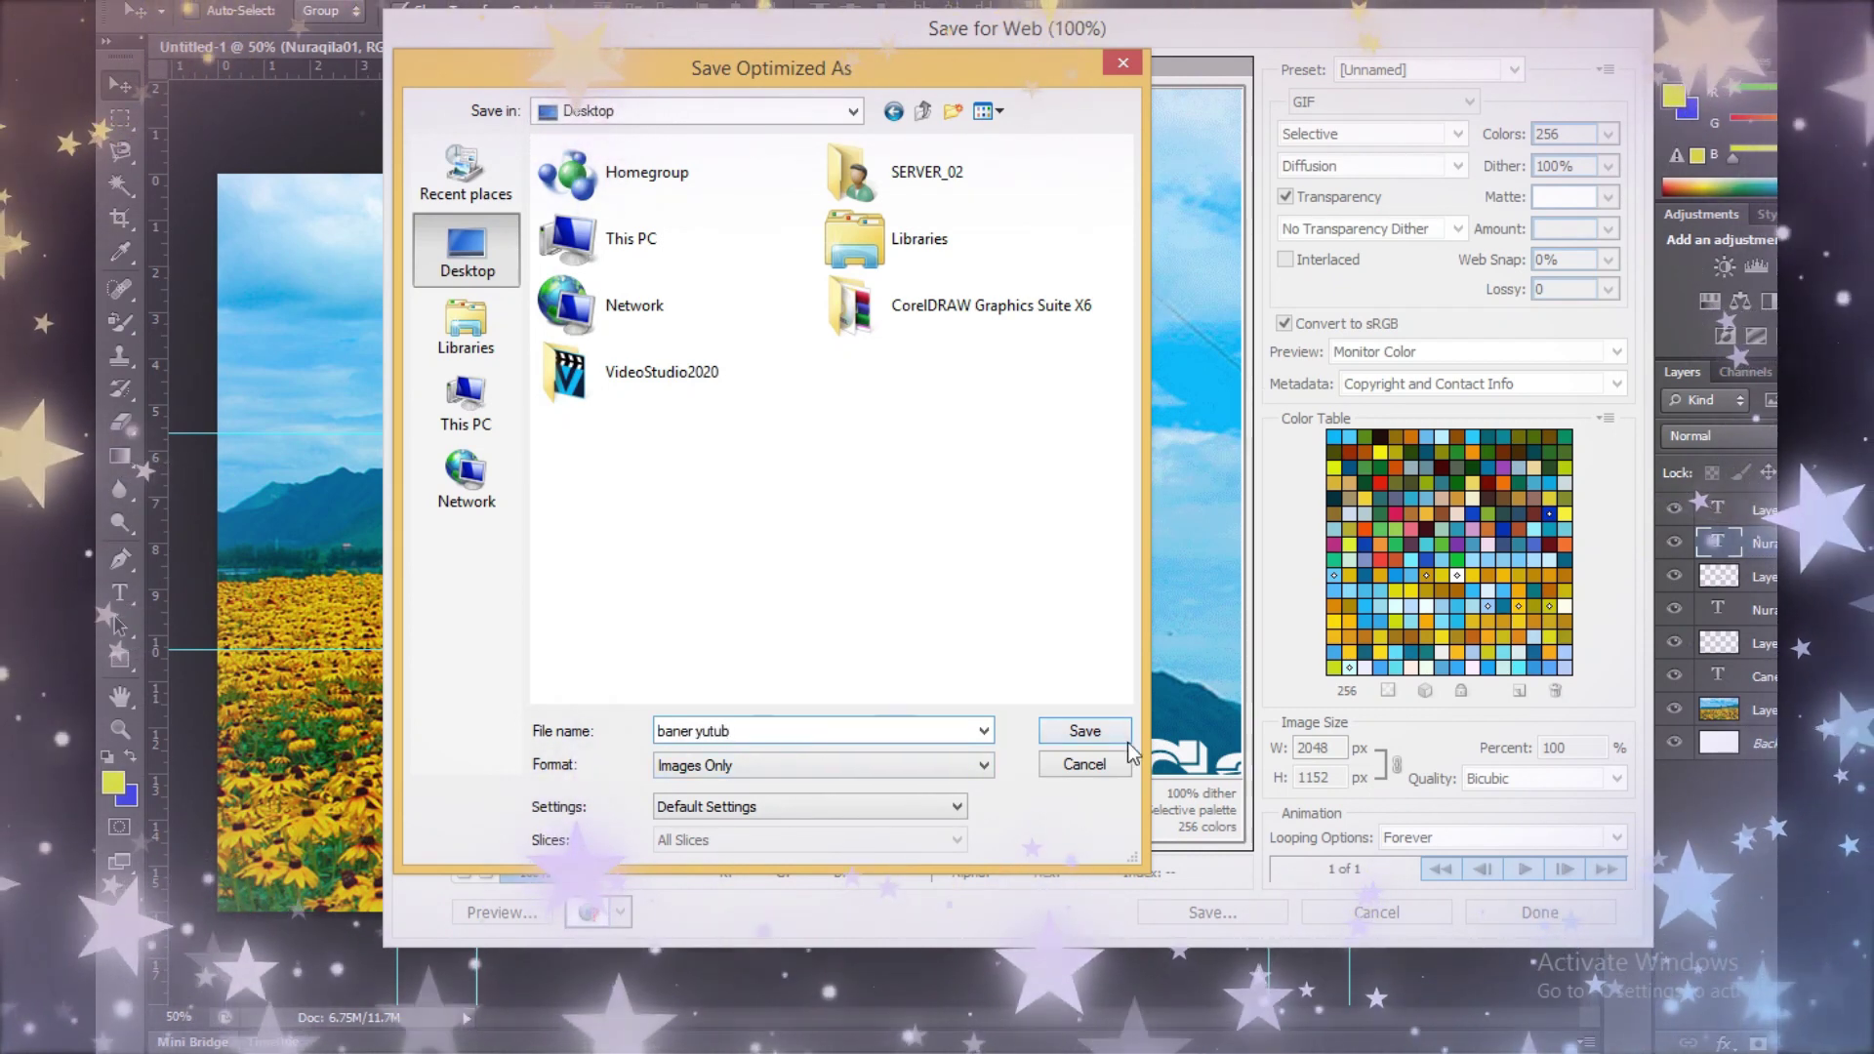
click(1084, 732)
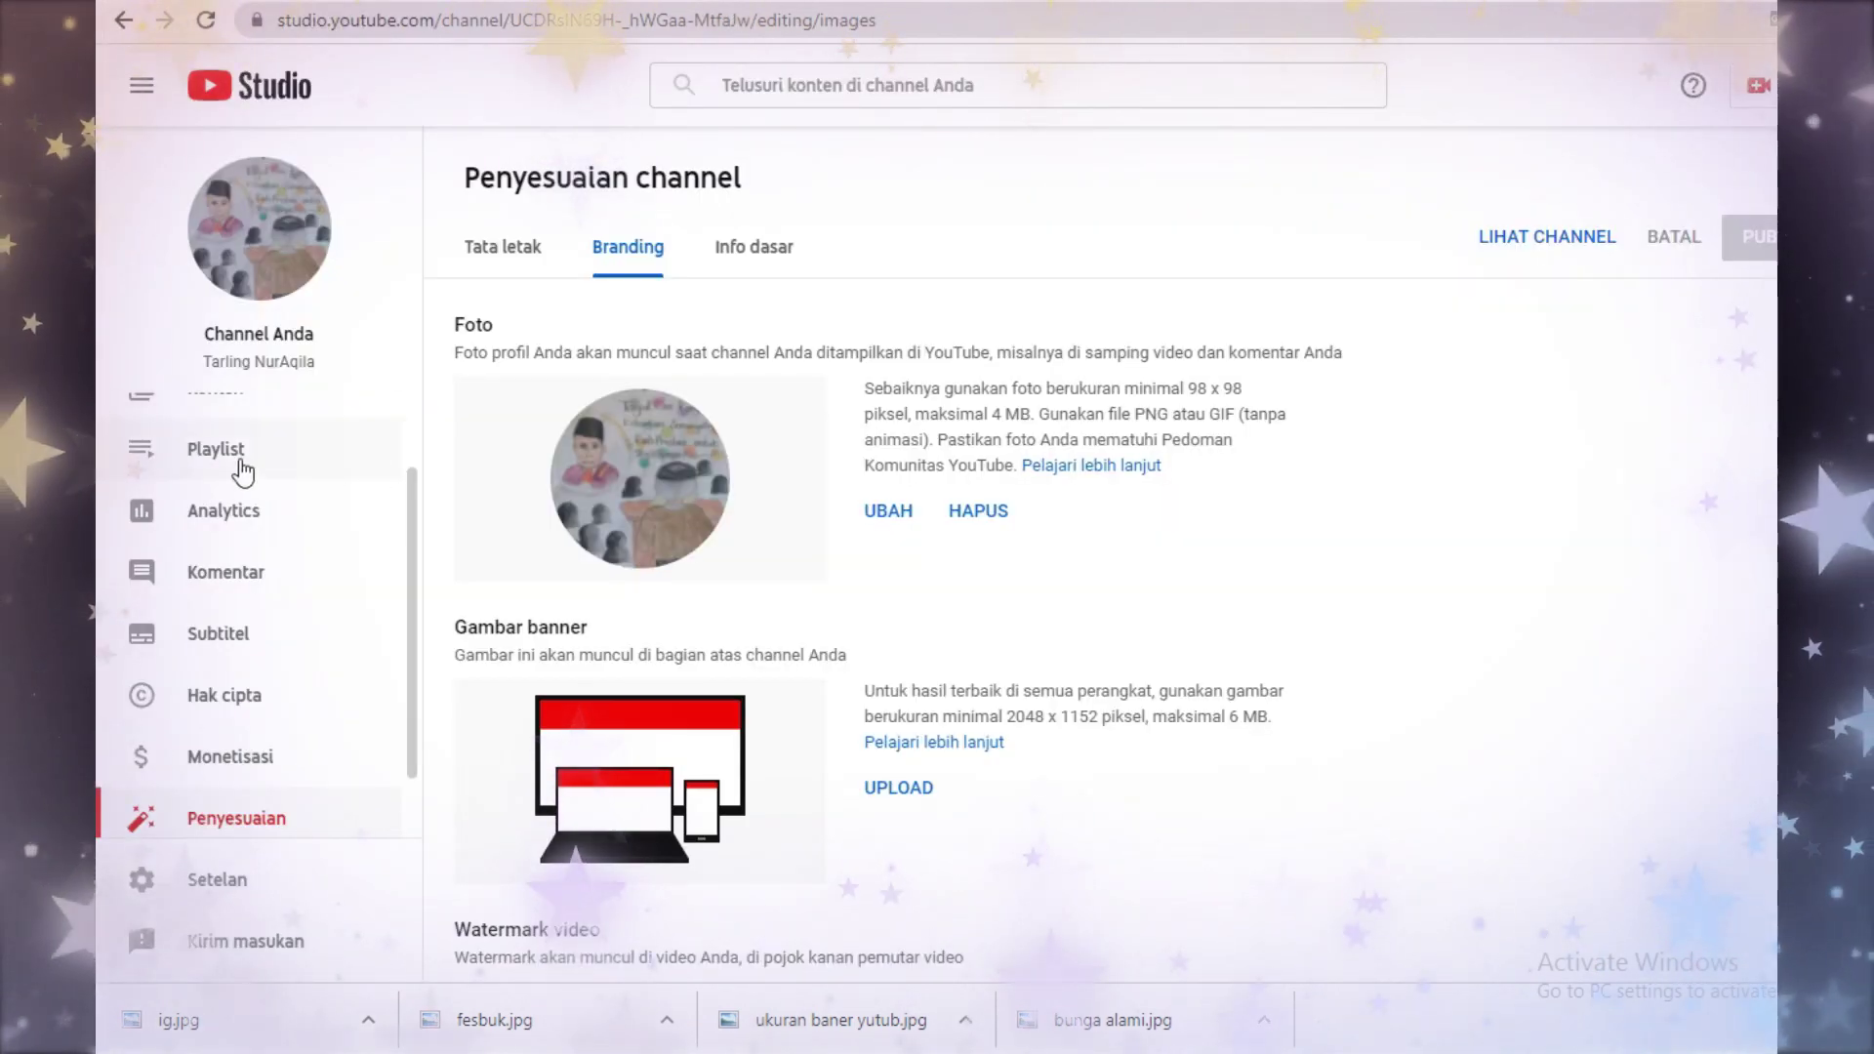
scroll(243, 474, up, 2)
scroll(244, 483, down, 3)
scroll(244, 483, down, 1)
scroll(244, 483, up, 4)
scroll(249, 488, down, 3)
scroll(251, 493, down, 1)
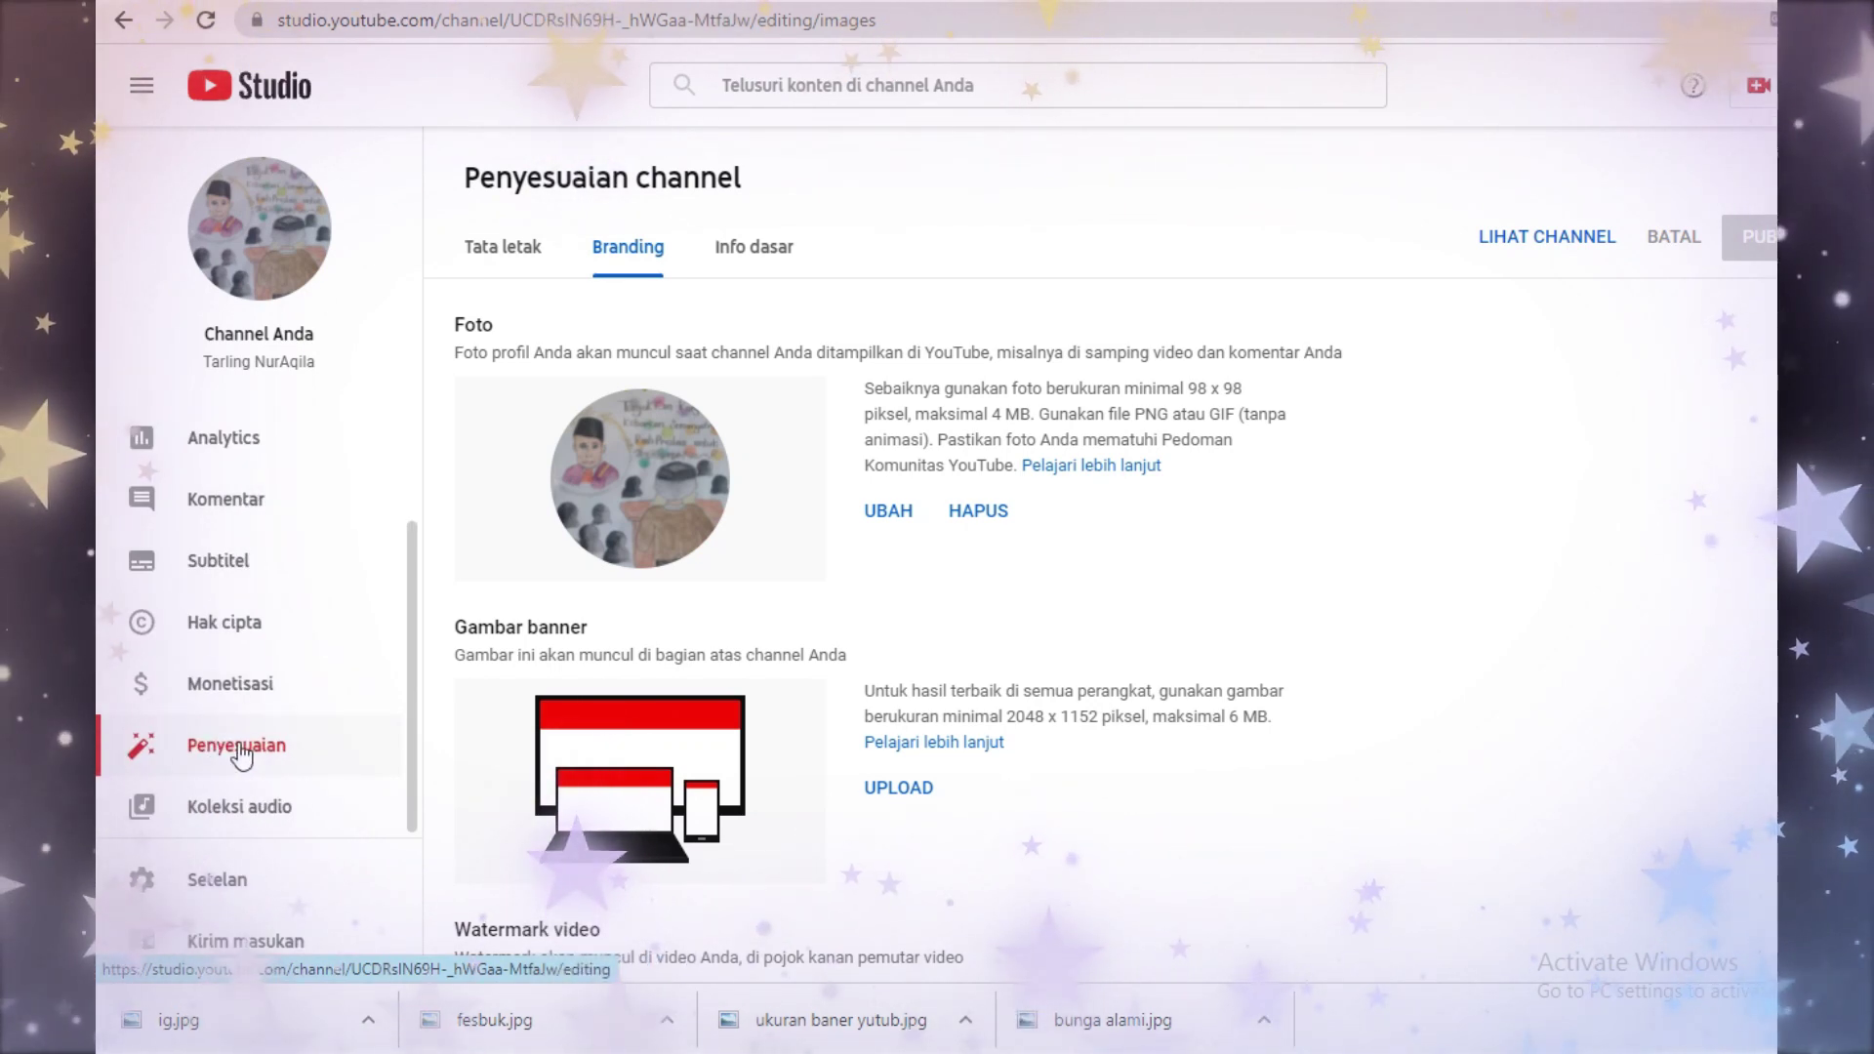
click(241, 752)
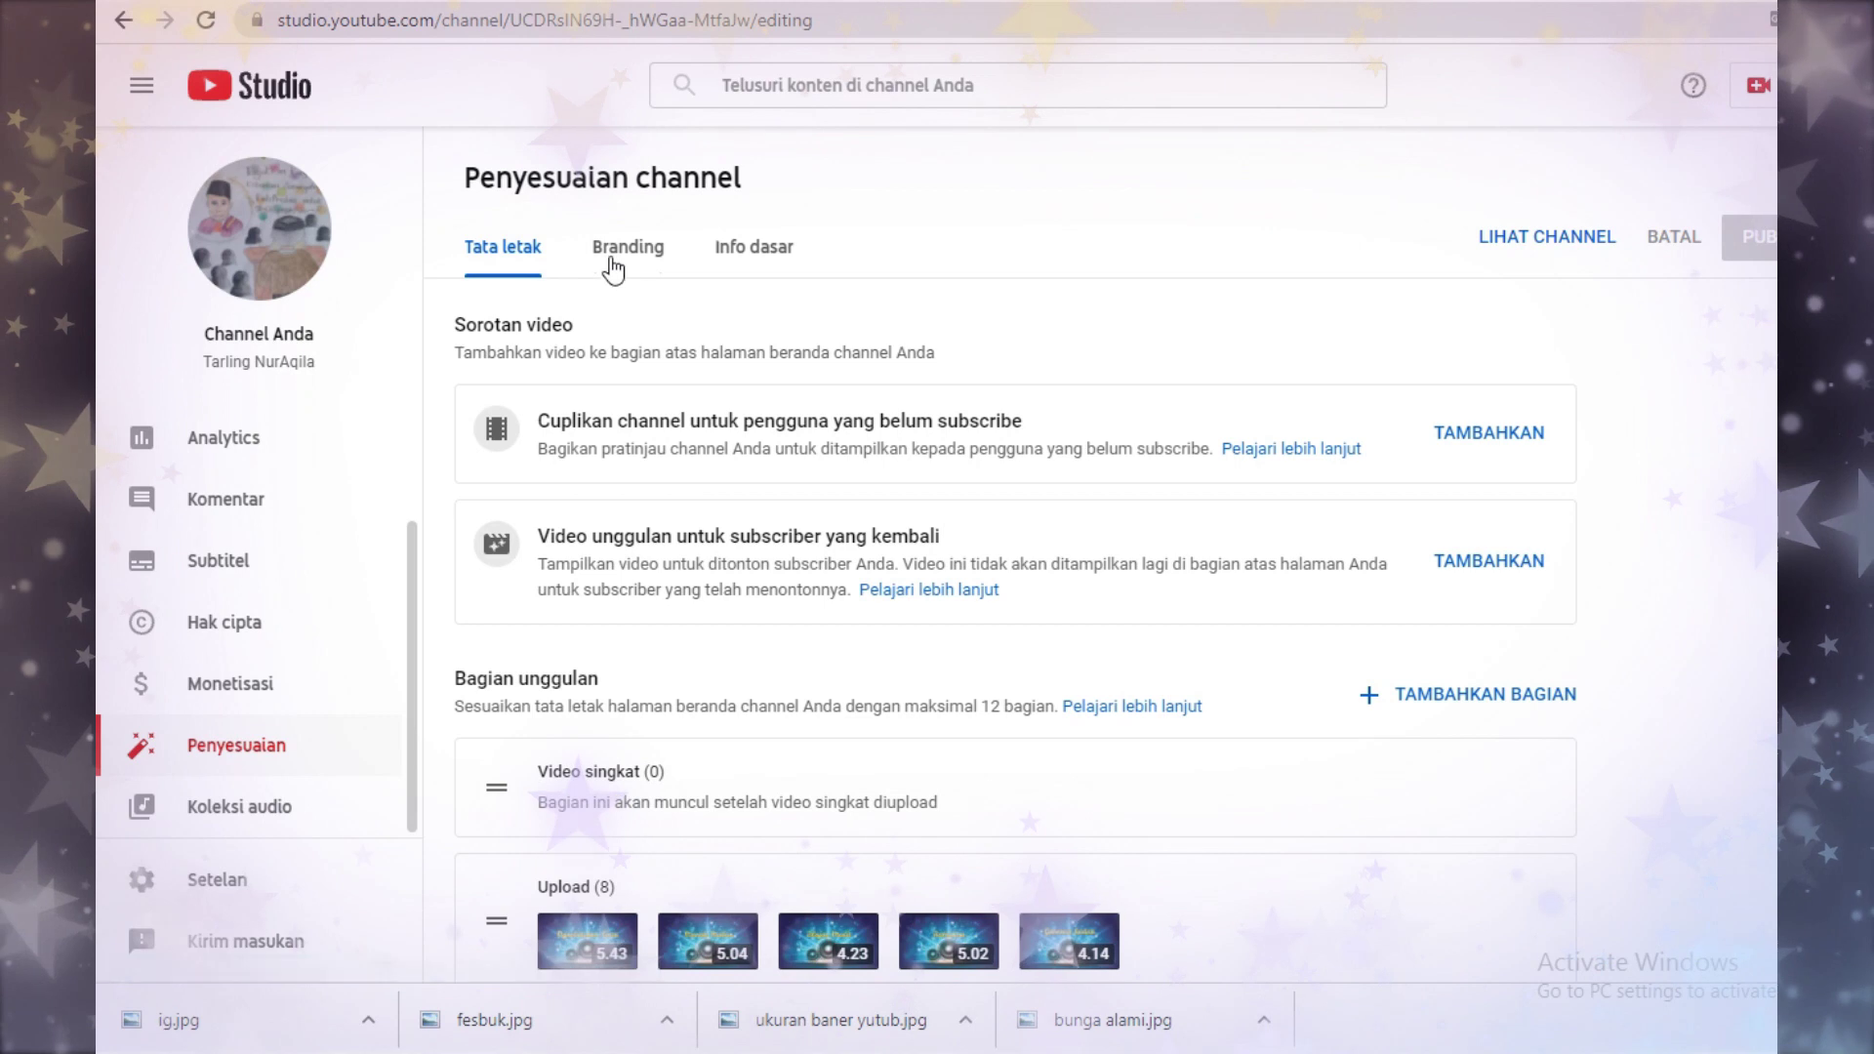
click(614, 271)
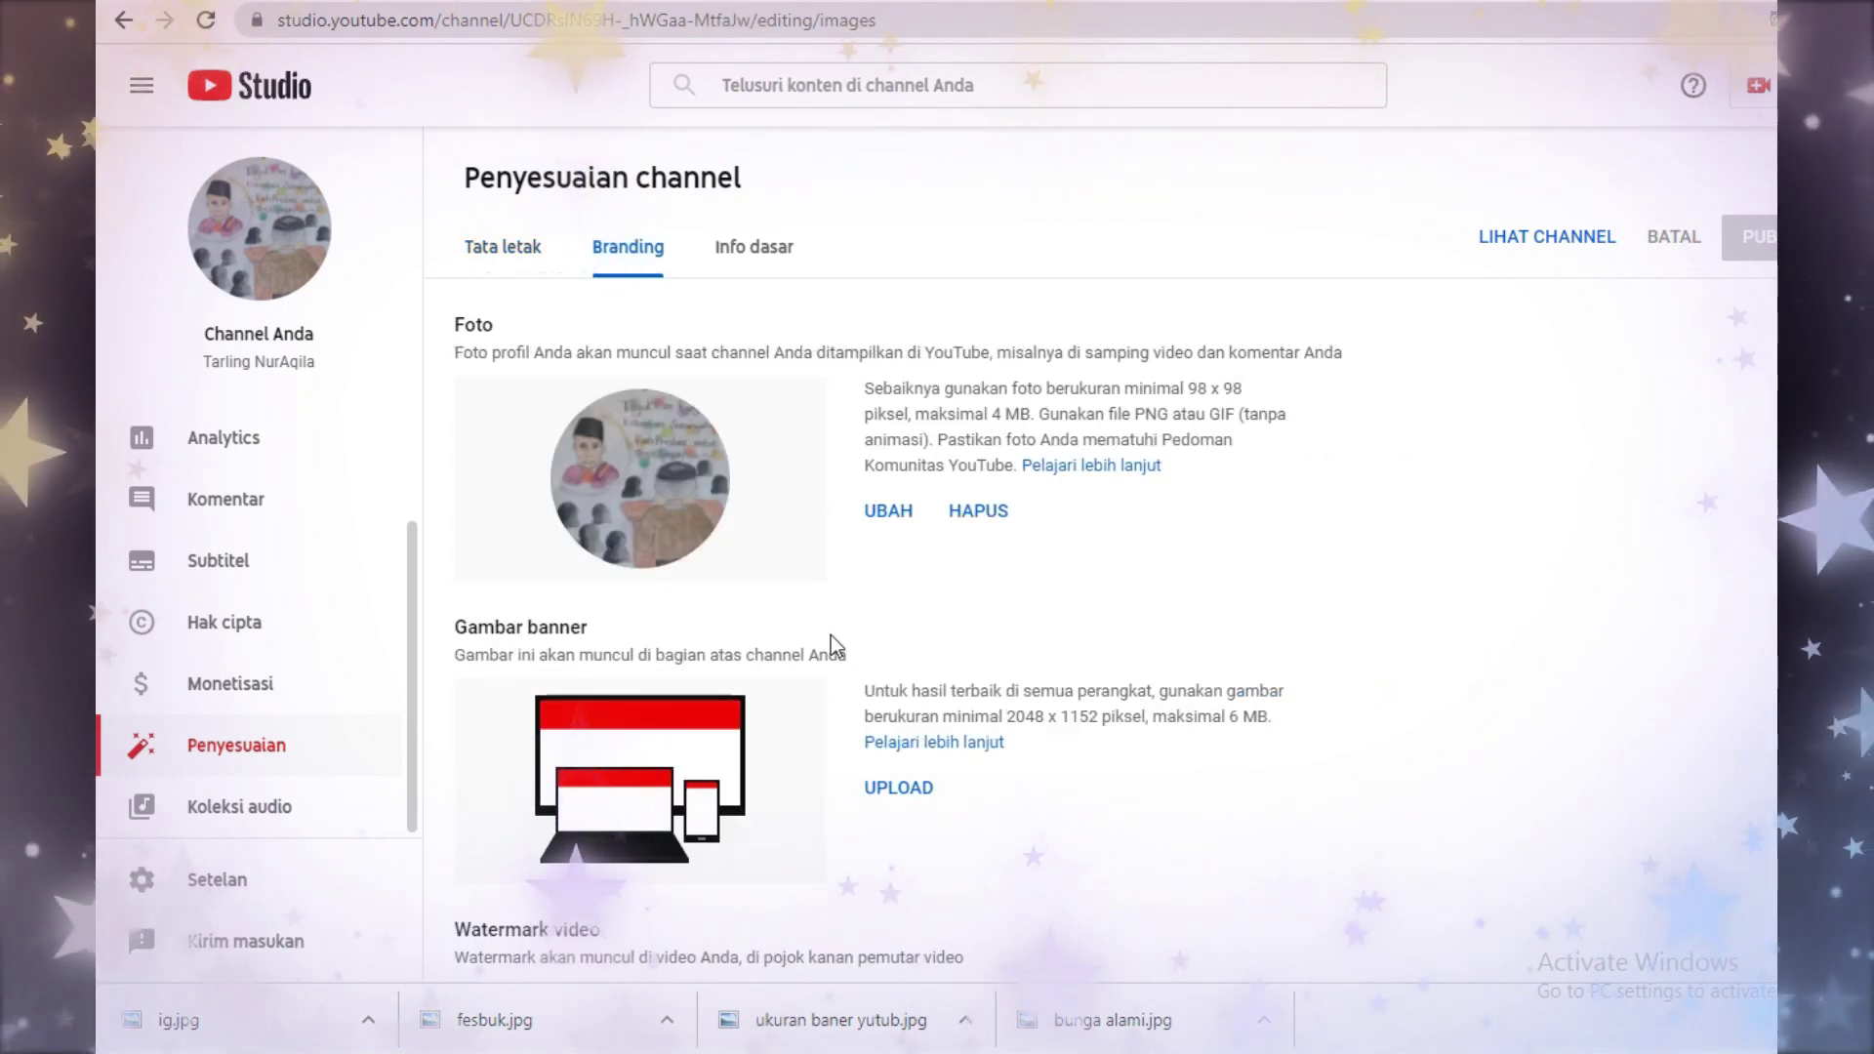
Step: Upload the baner-yutub image from the Desktop as the channel banner image
click(892, 788)
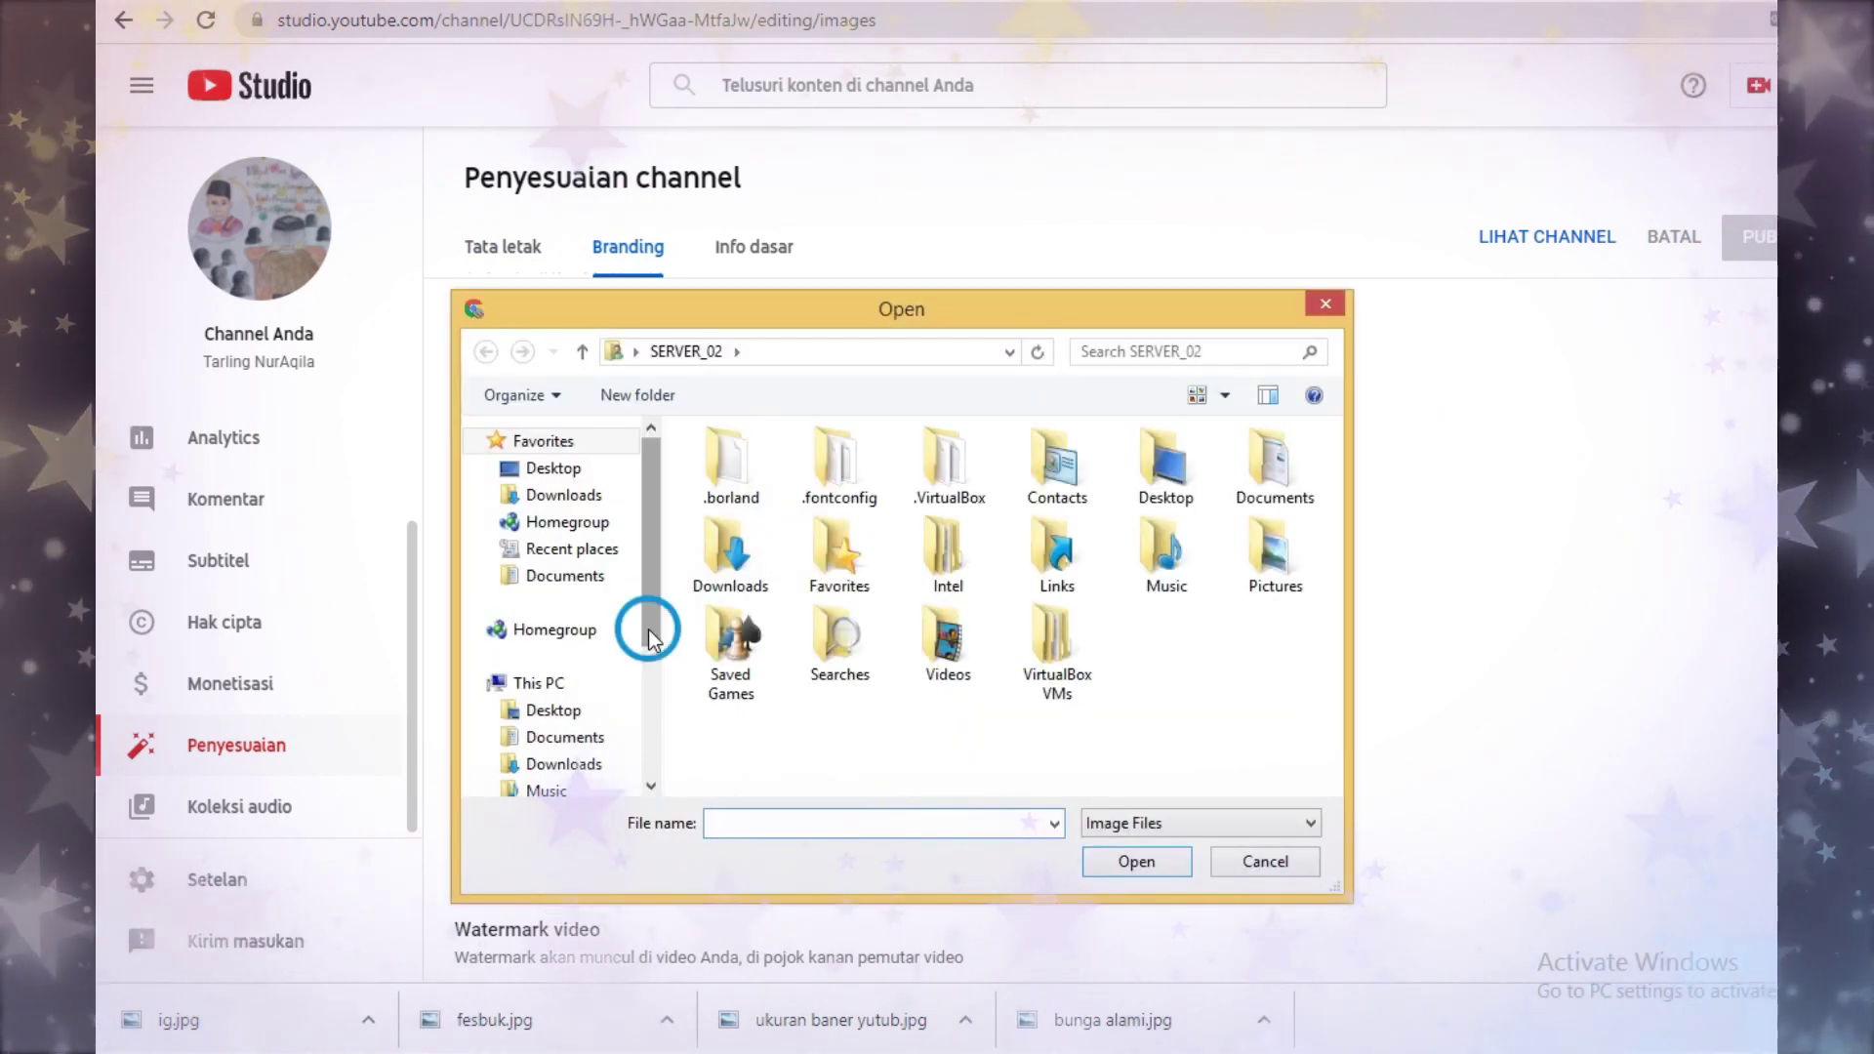
click(553, 469)
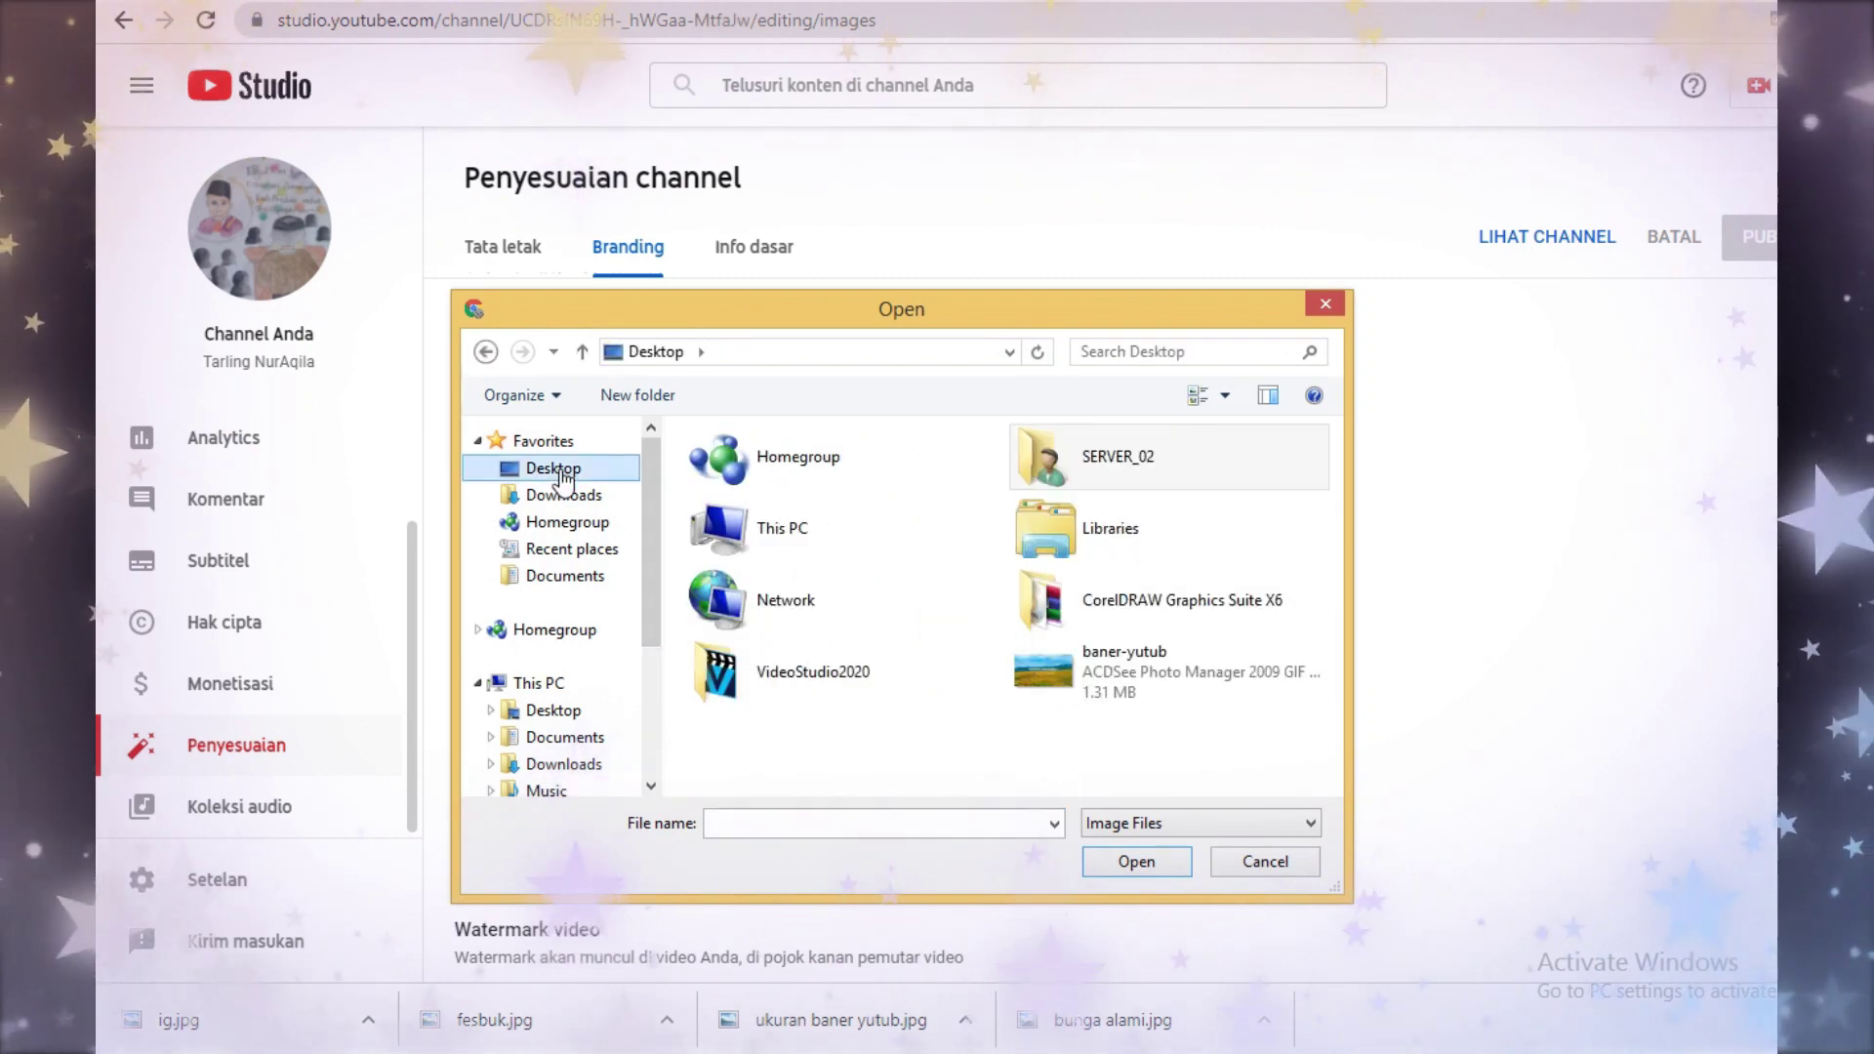
click(1074, 668)
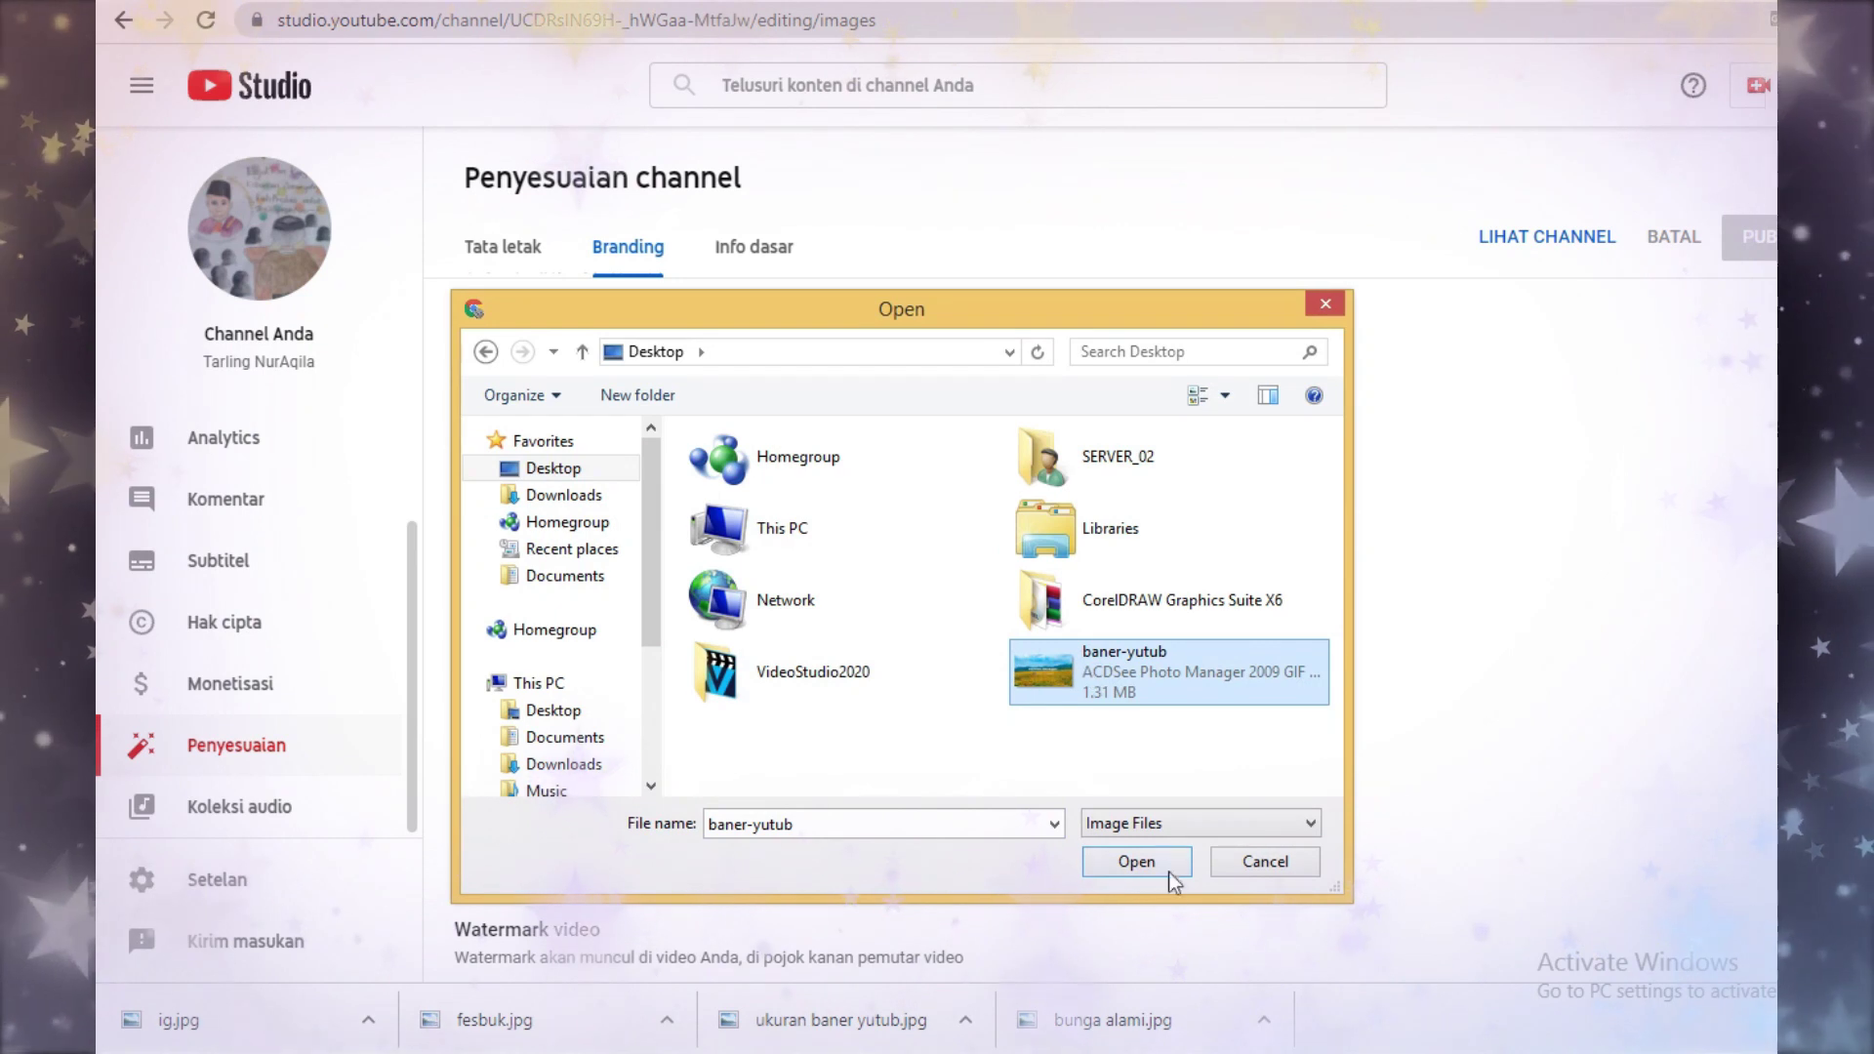
click(1130, 859)
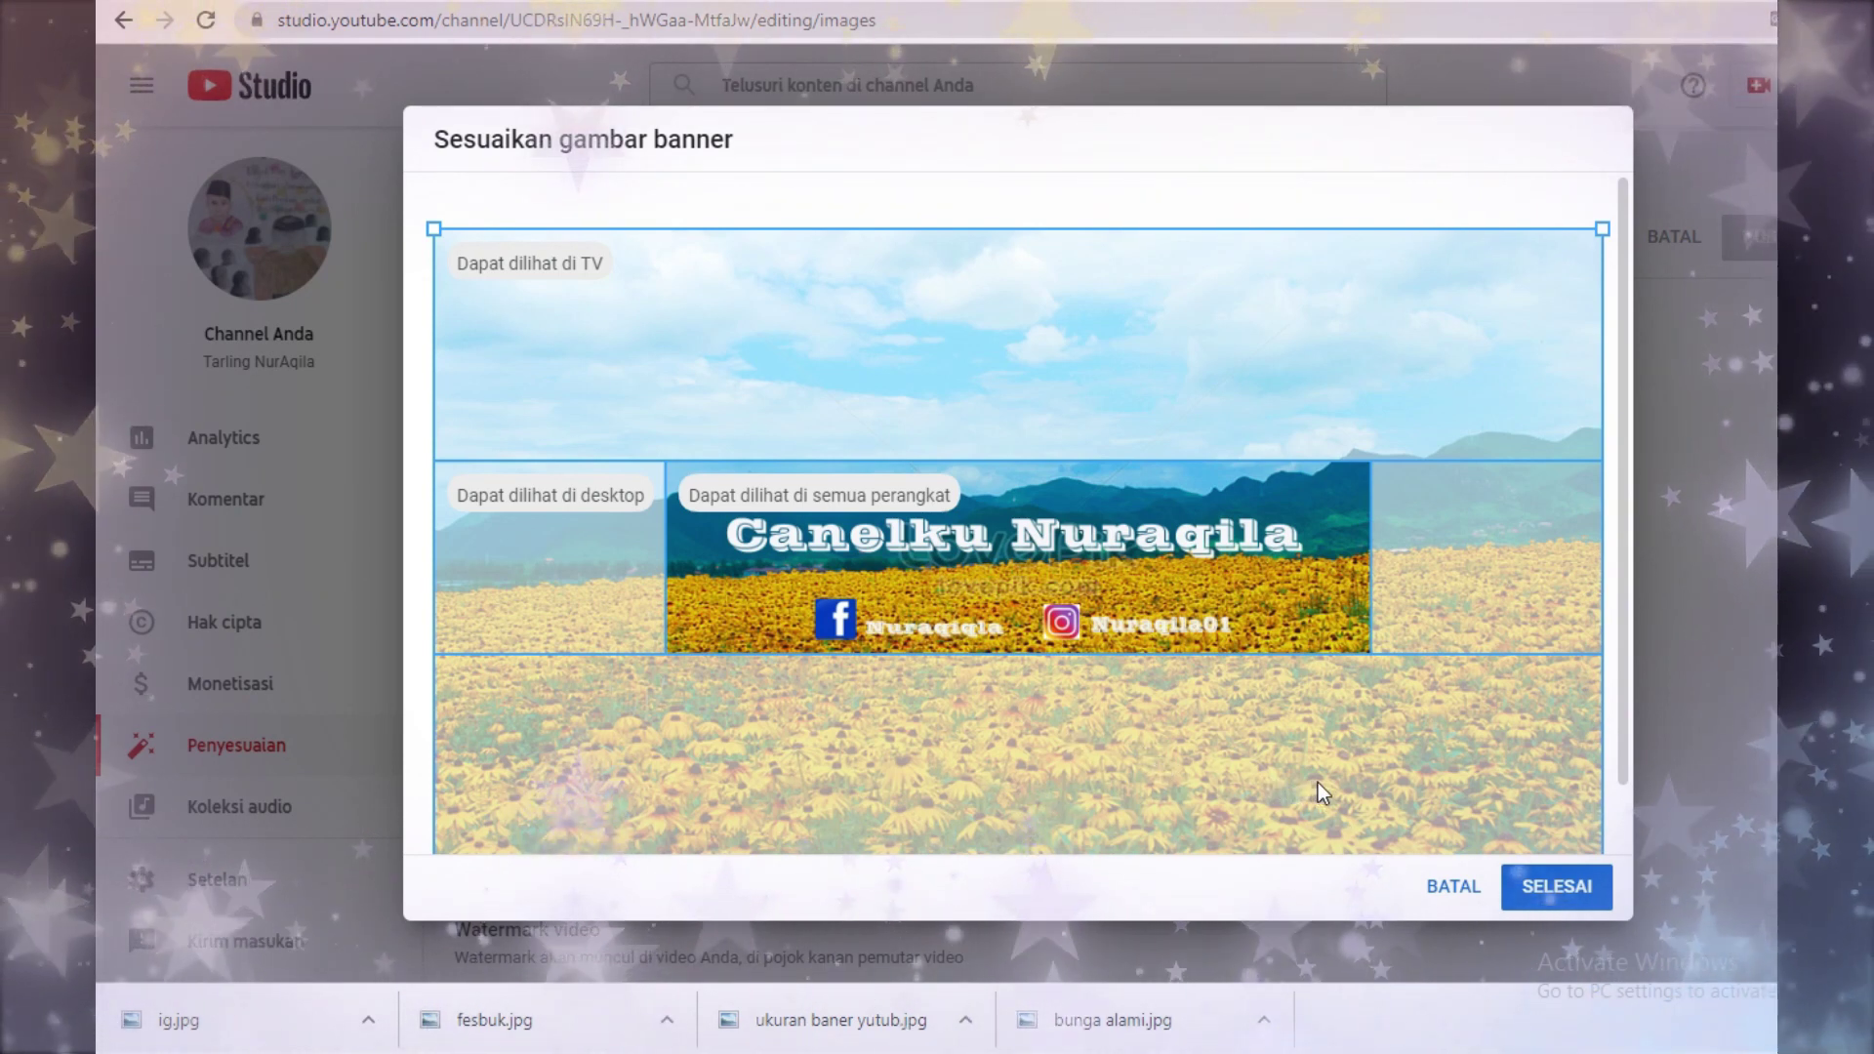
Step: Confirm the banner crop with SELESAI and publish the changes with PUBLIKASIKAN
click(1544, 886)
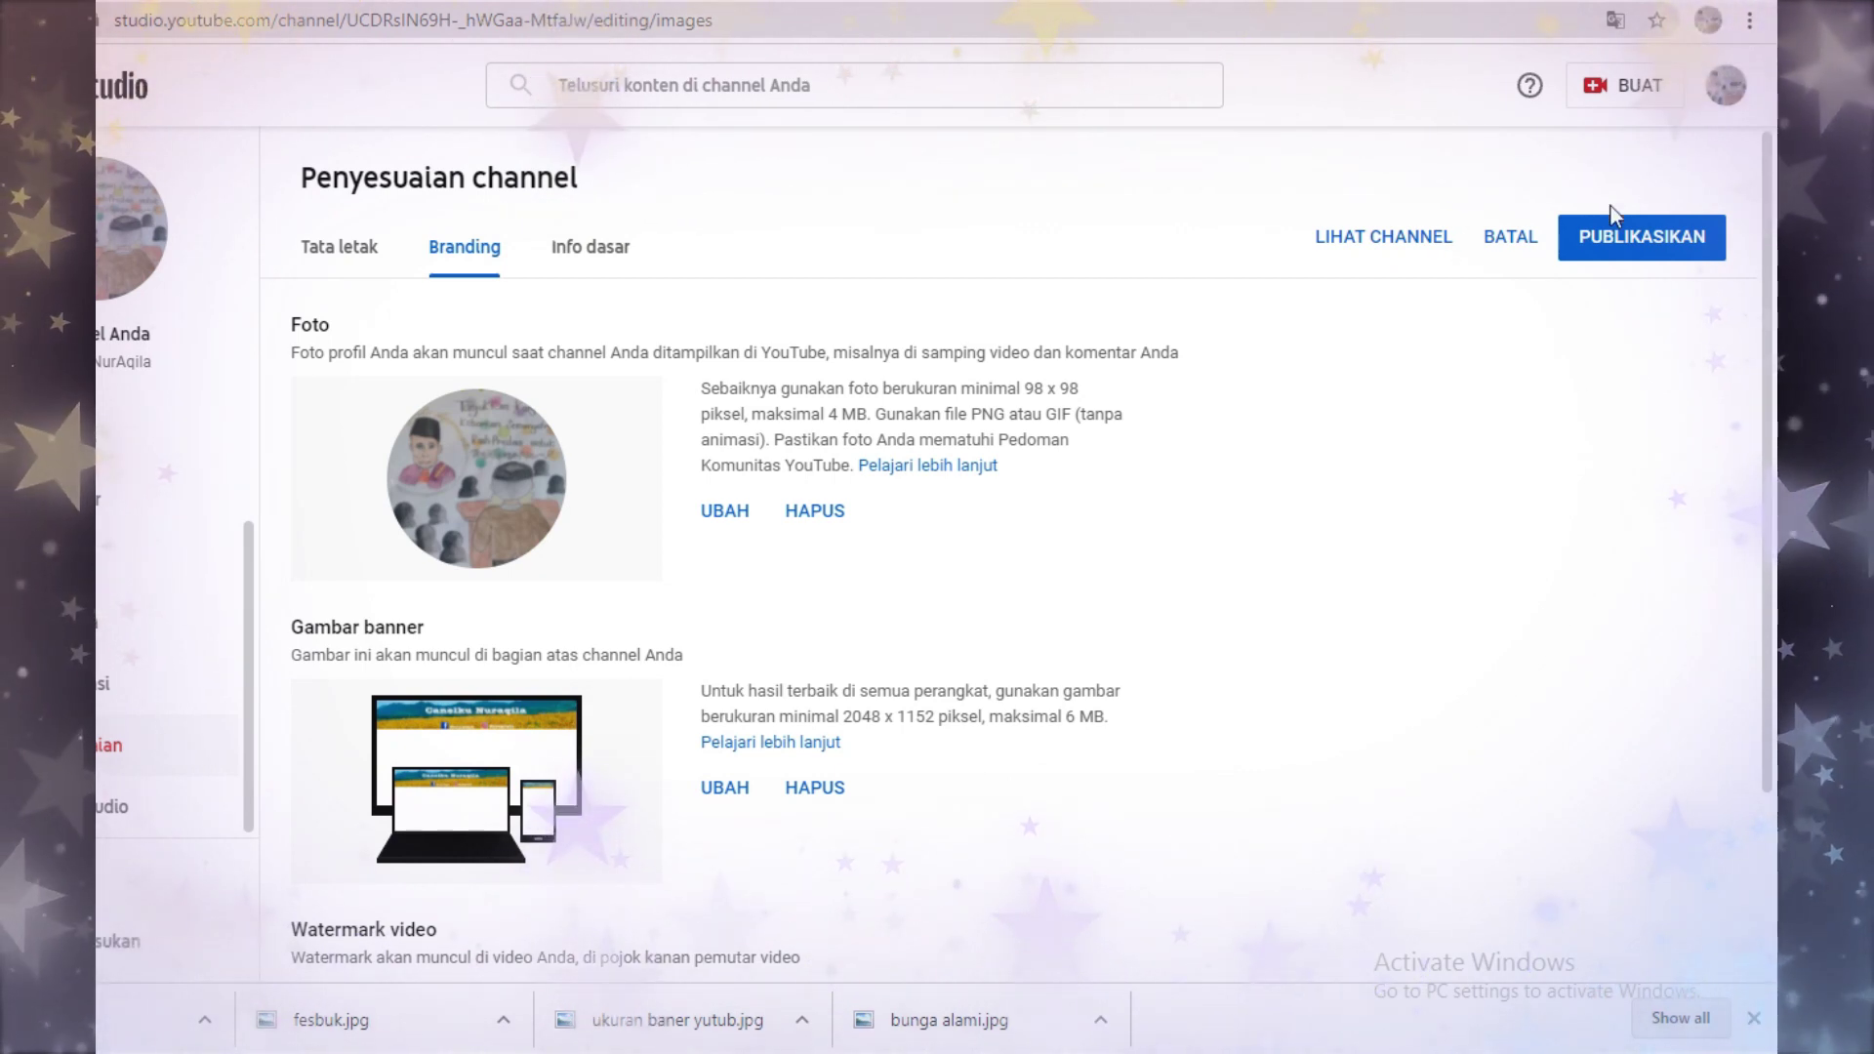
click(1636, 249)
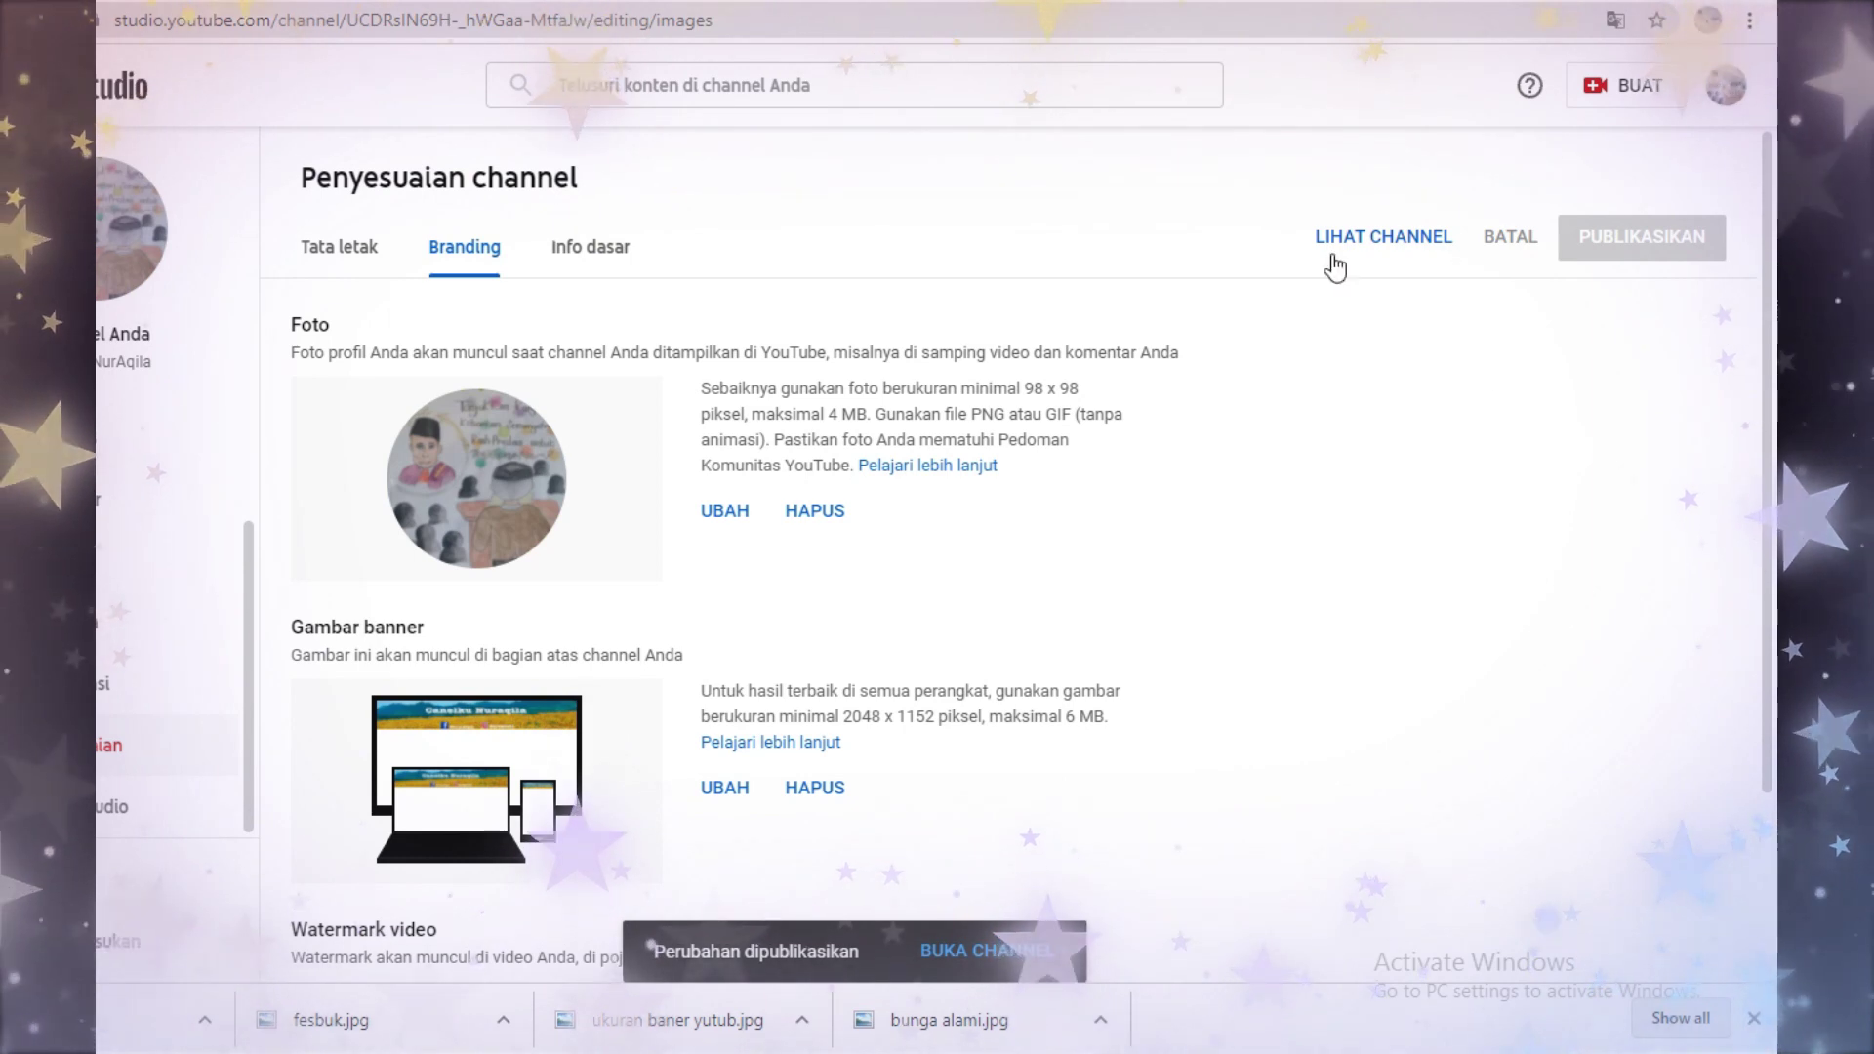
Step: Open the public channel page via LIHAT CHANNEL to check the new banner
click(1361, 244)
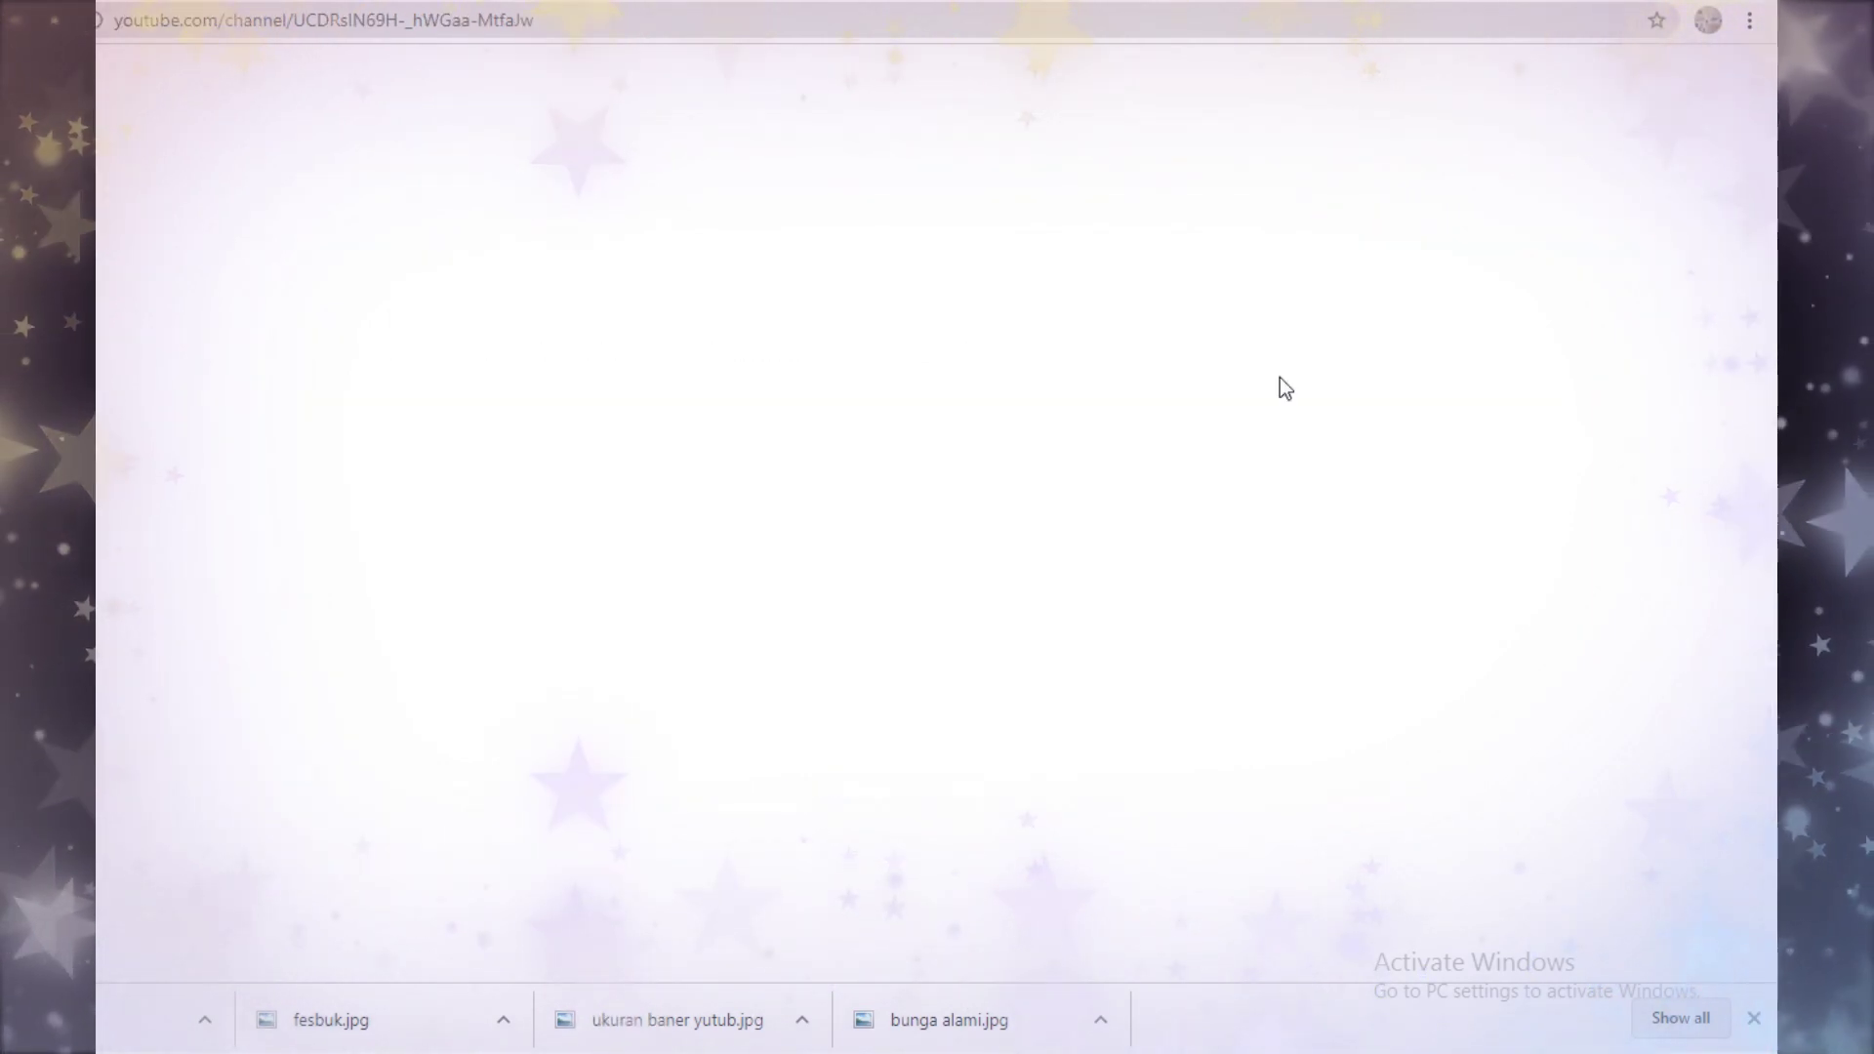